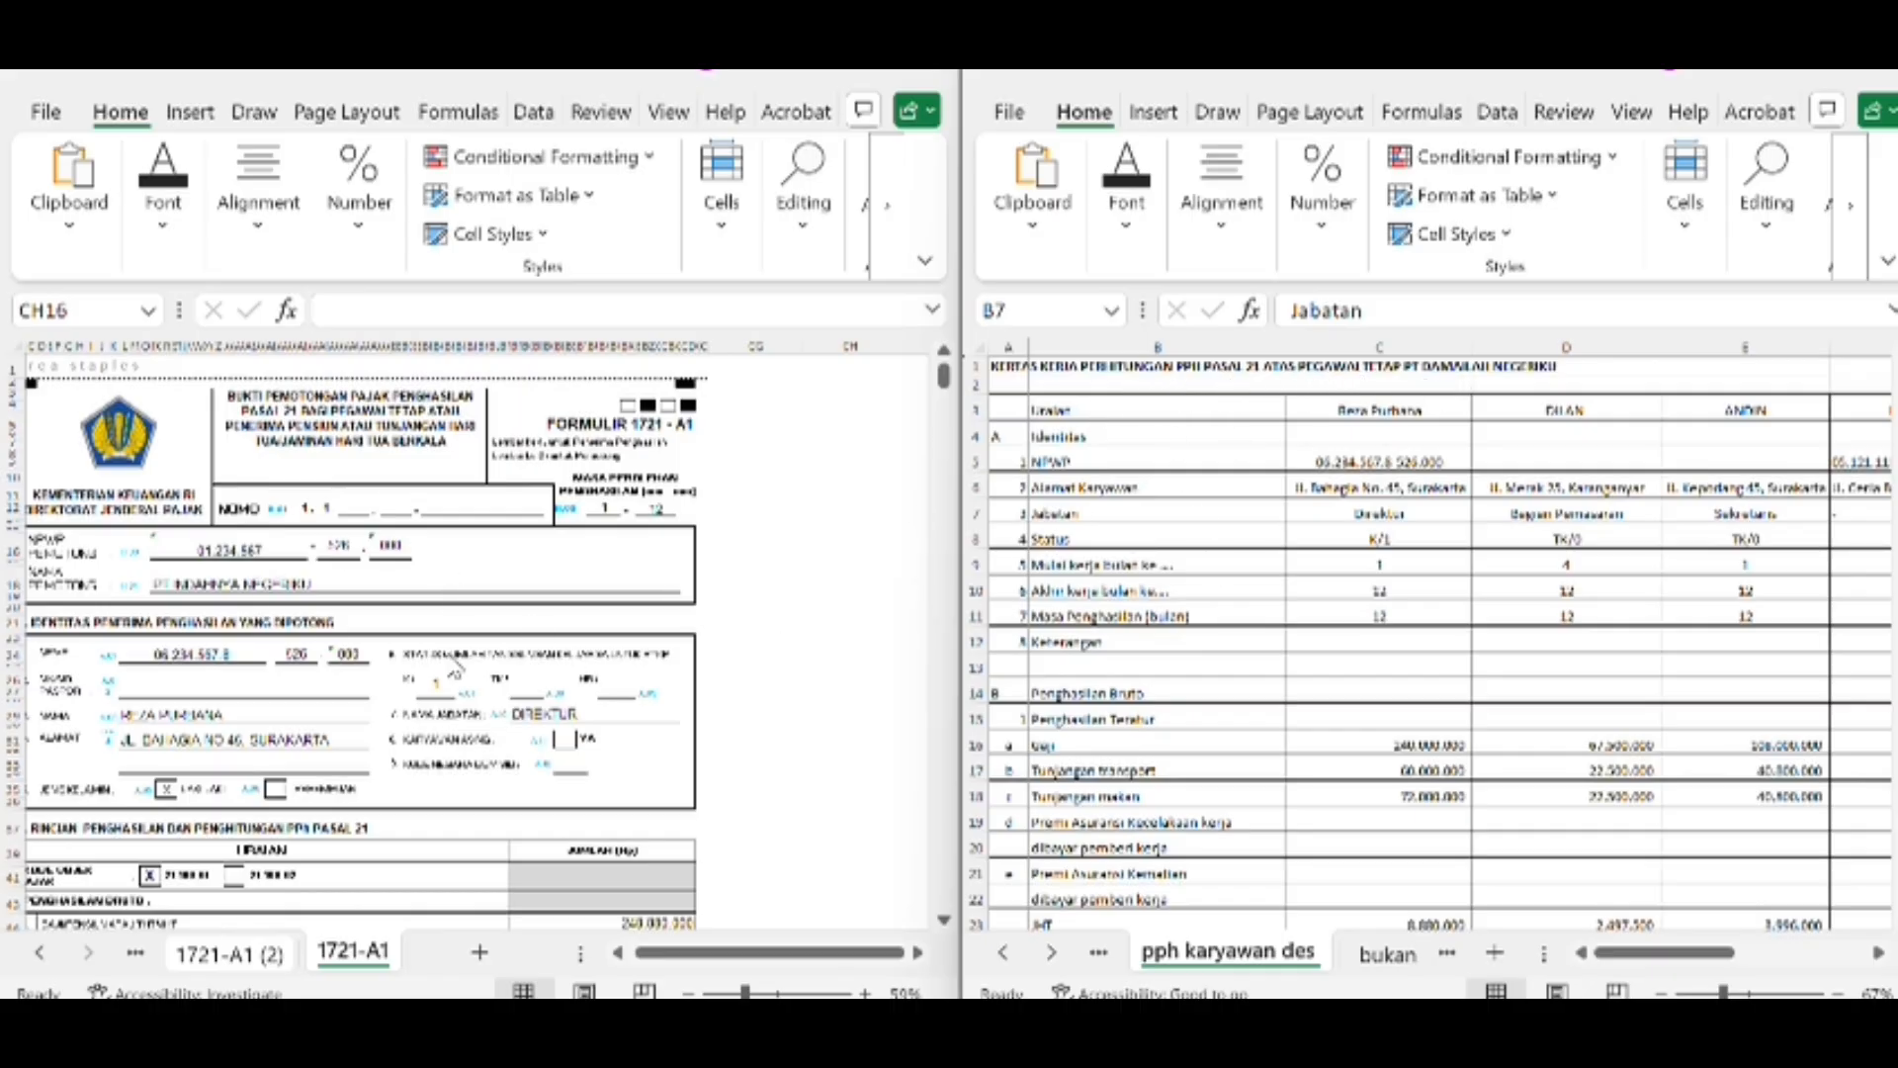
Compare the employee's NPWP and address on the 1721-A1 form with the first employee's identity rows in the payroll worksheet
scroll(445, 682, down, 3)
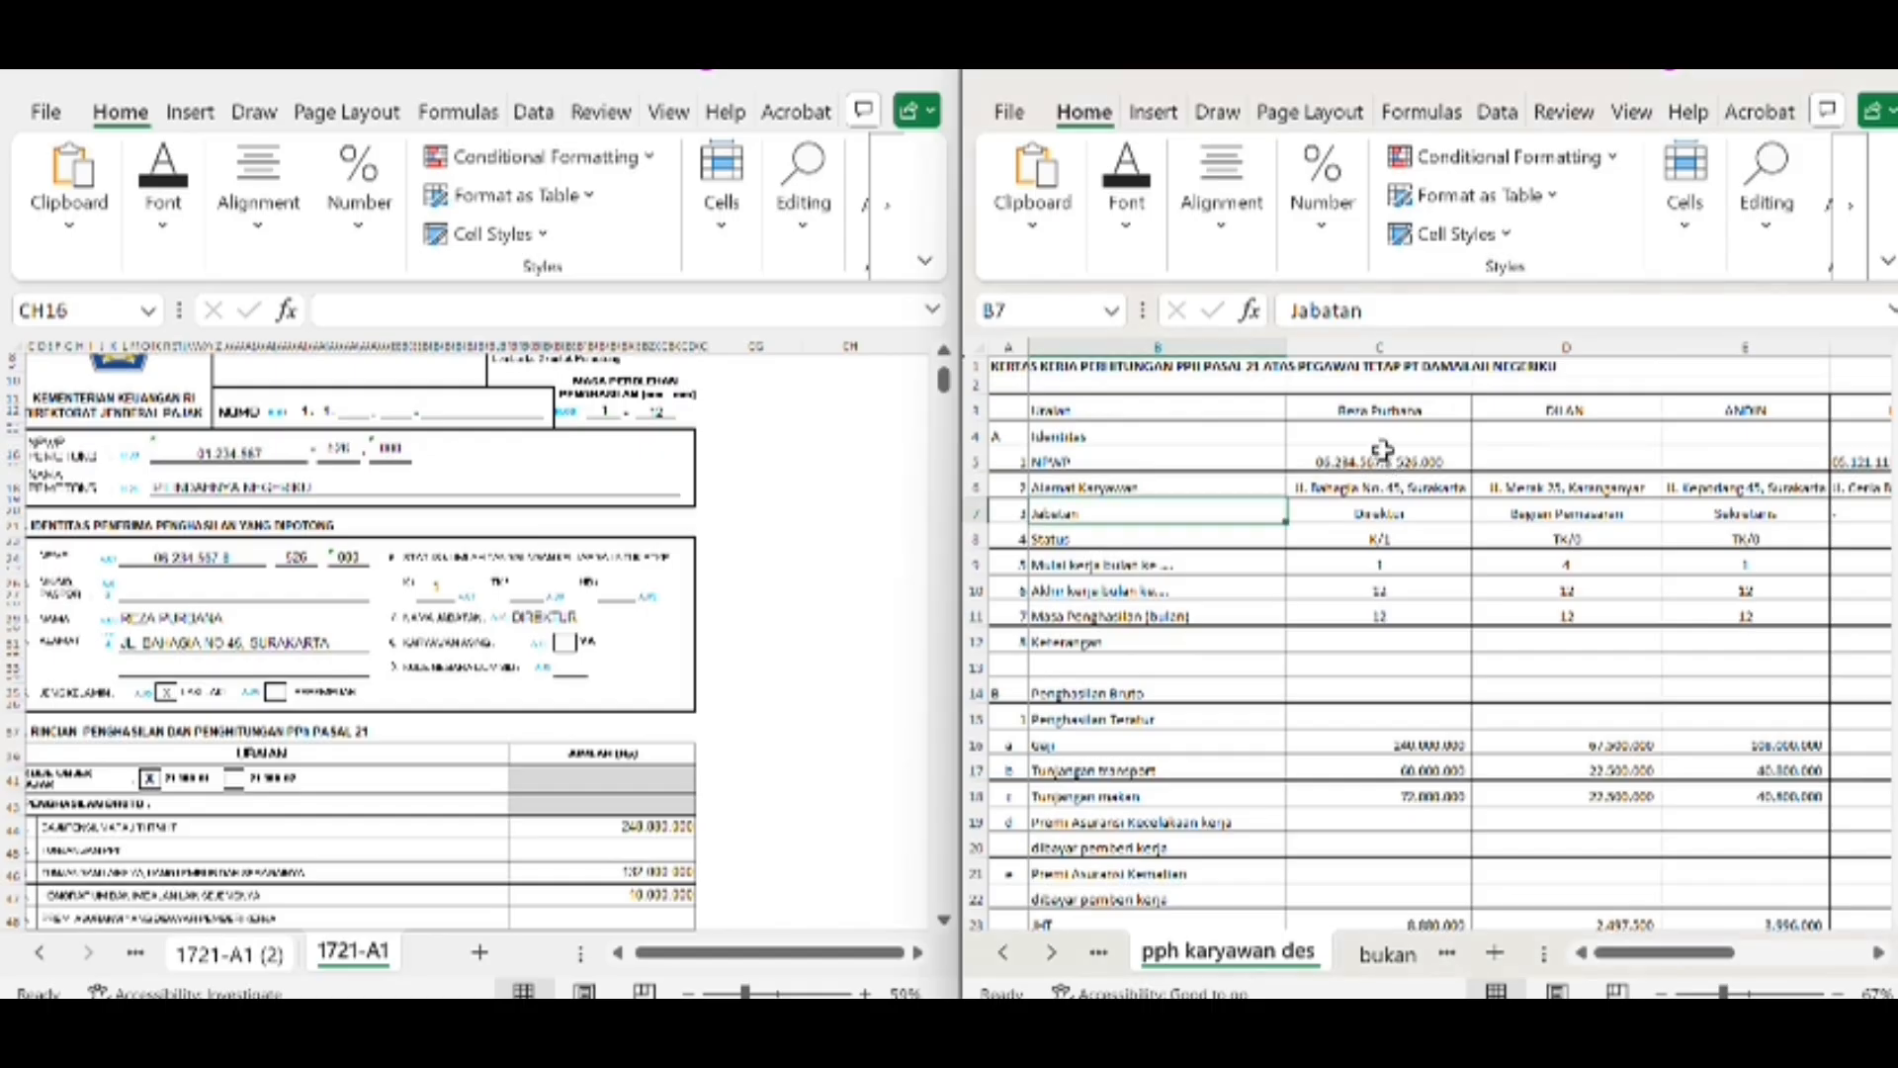
click(1390, 463)
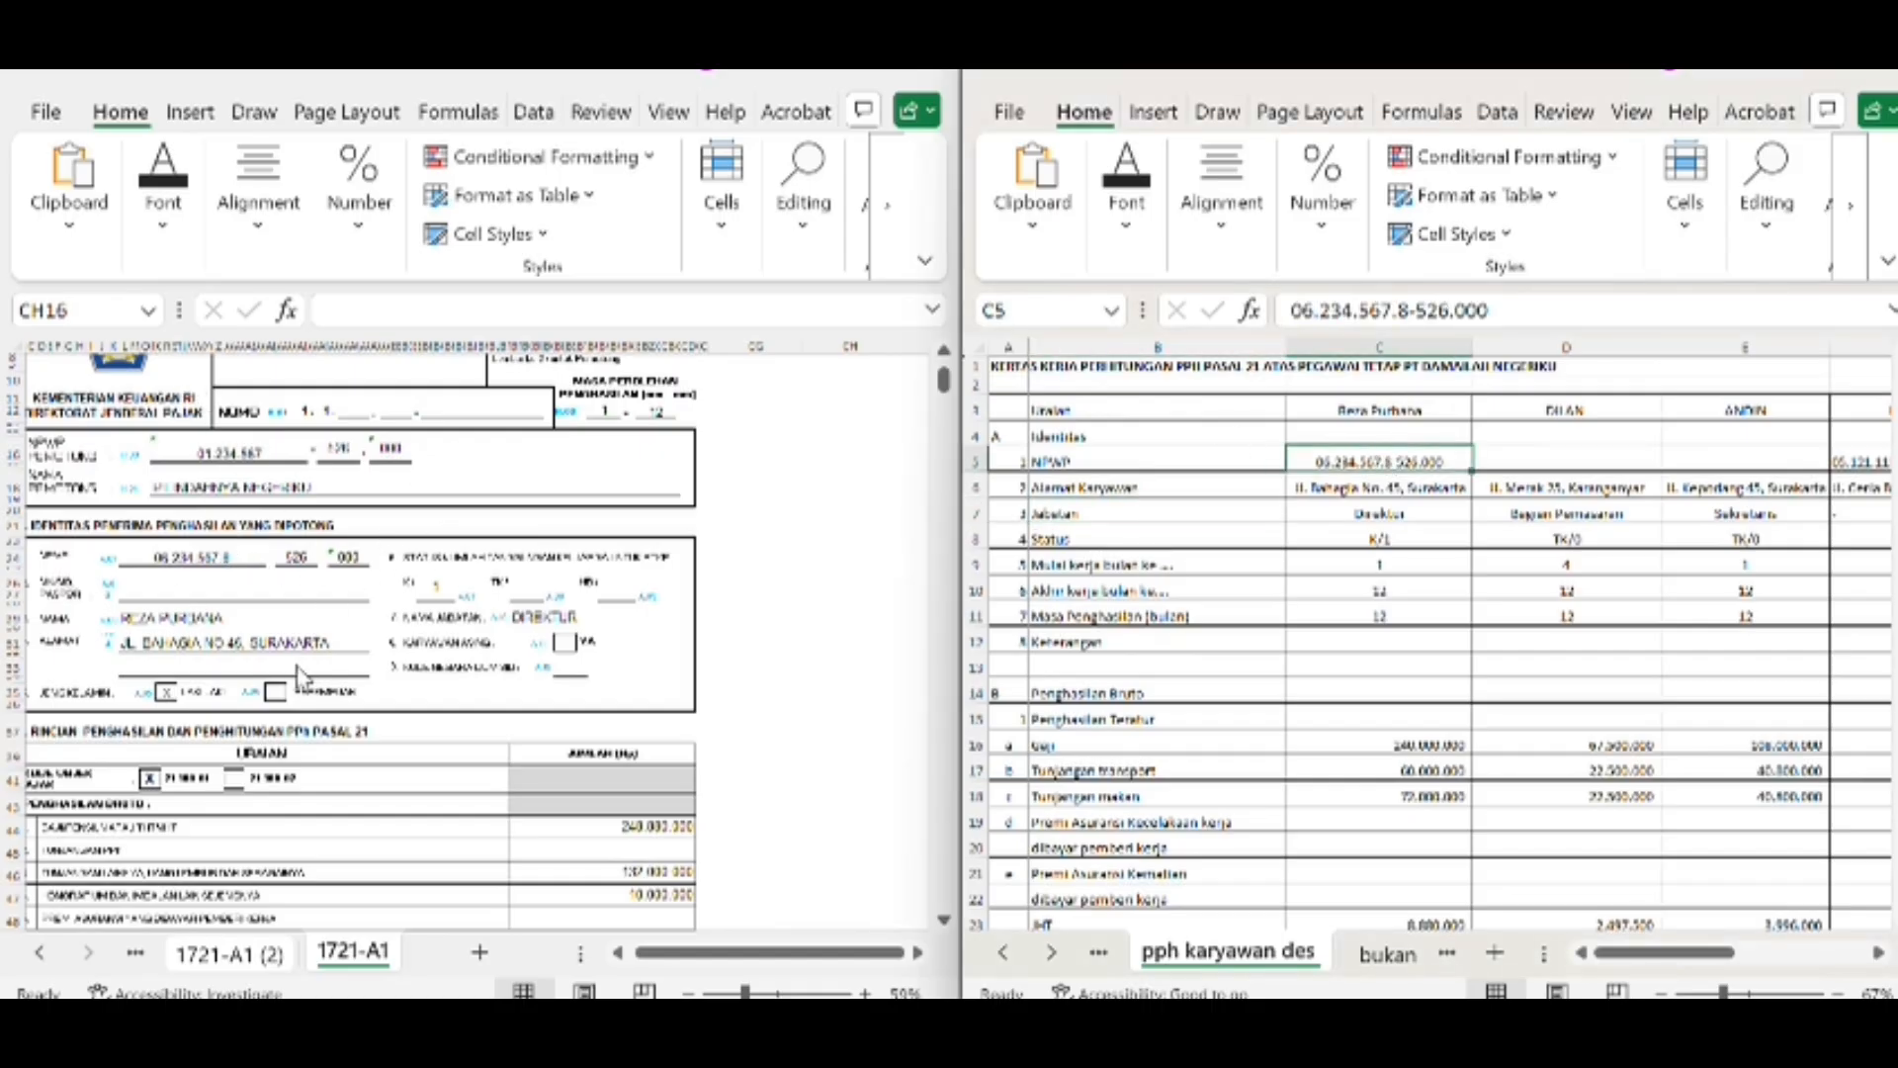
click(1394, 485)
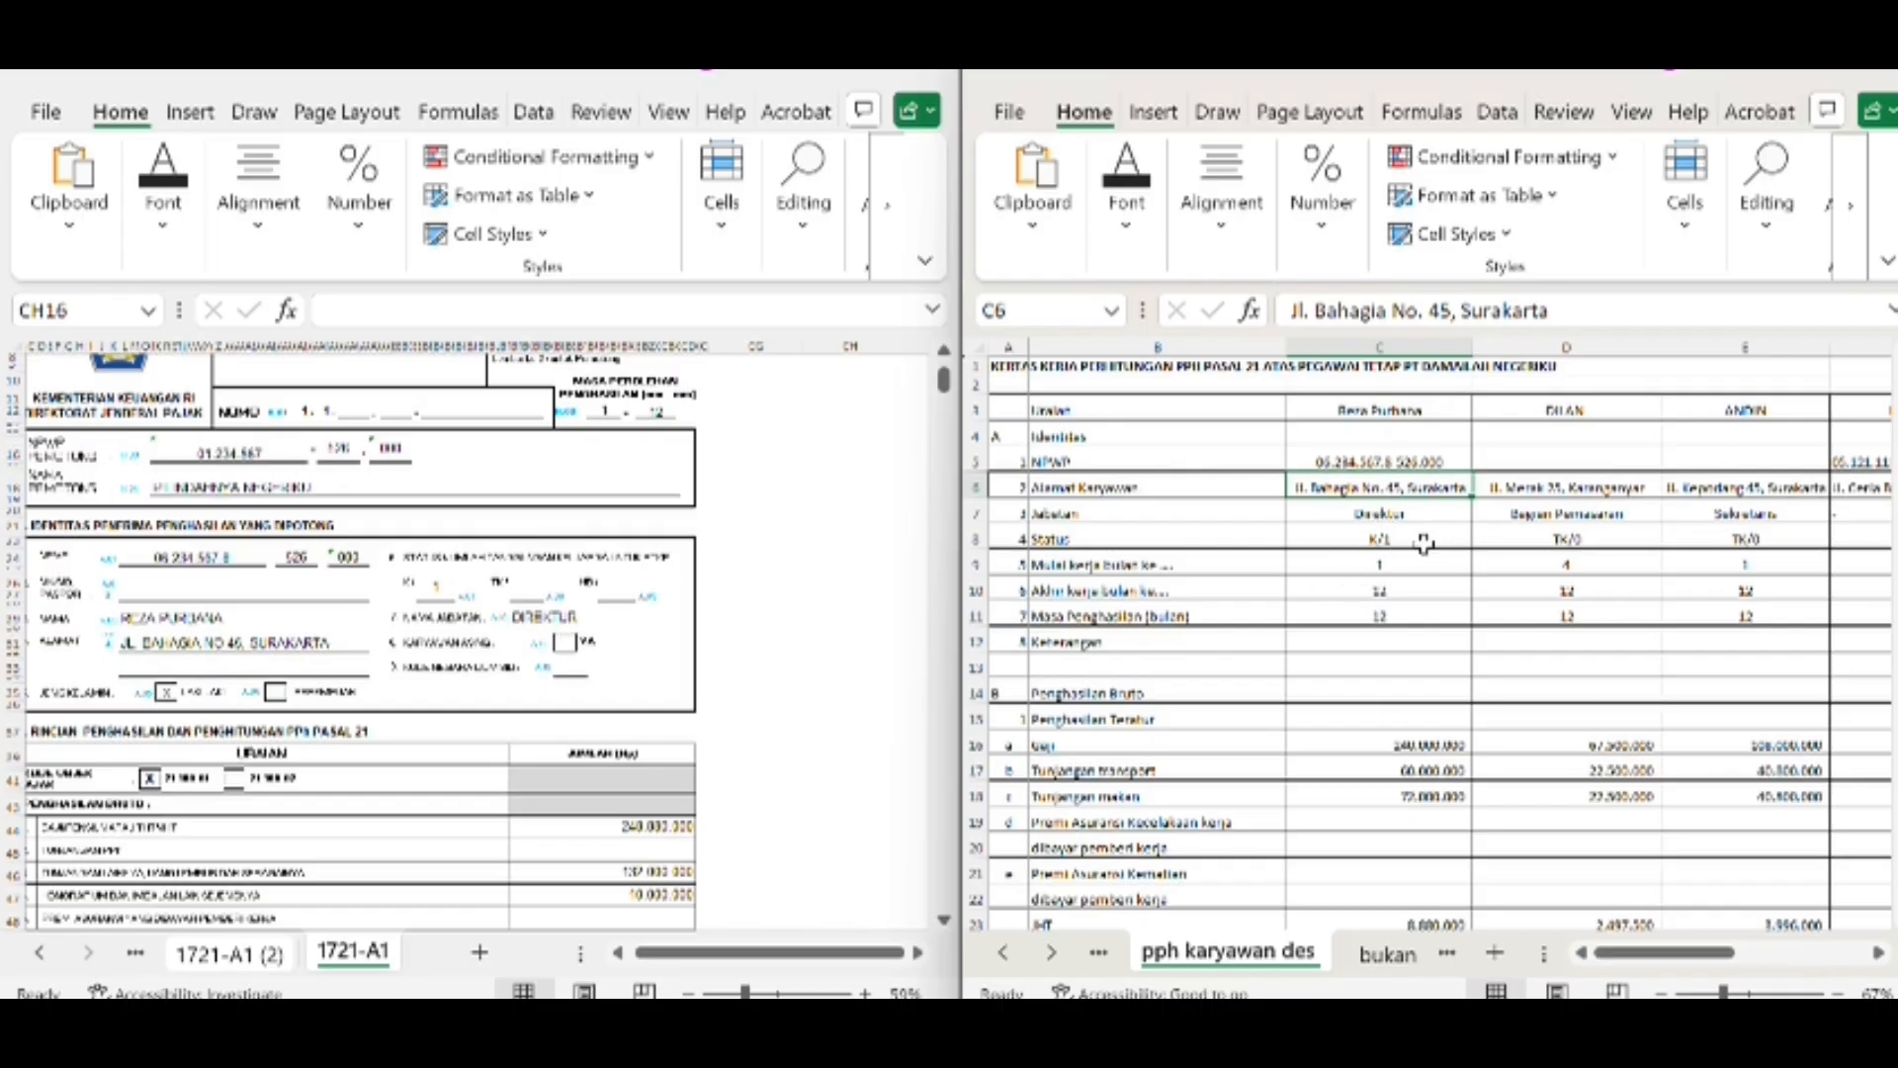
Trace the form's salary amount in BN44 to the first employee's Gaji and JHT cells in the worksheet
scroll(1330, 754, down, 5)
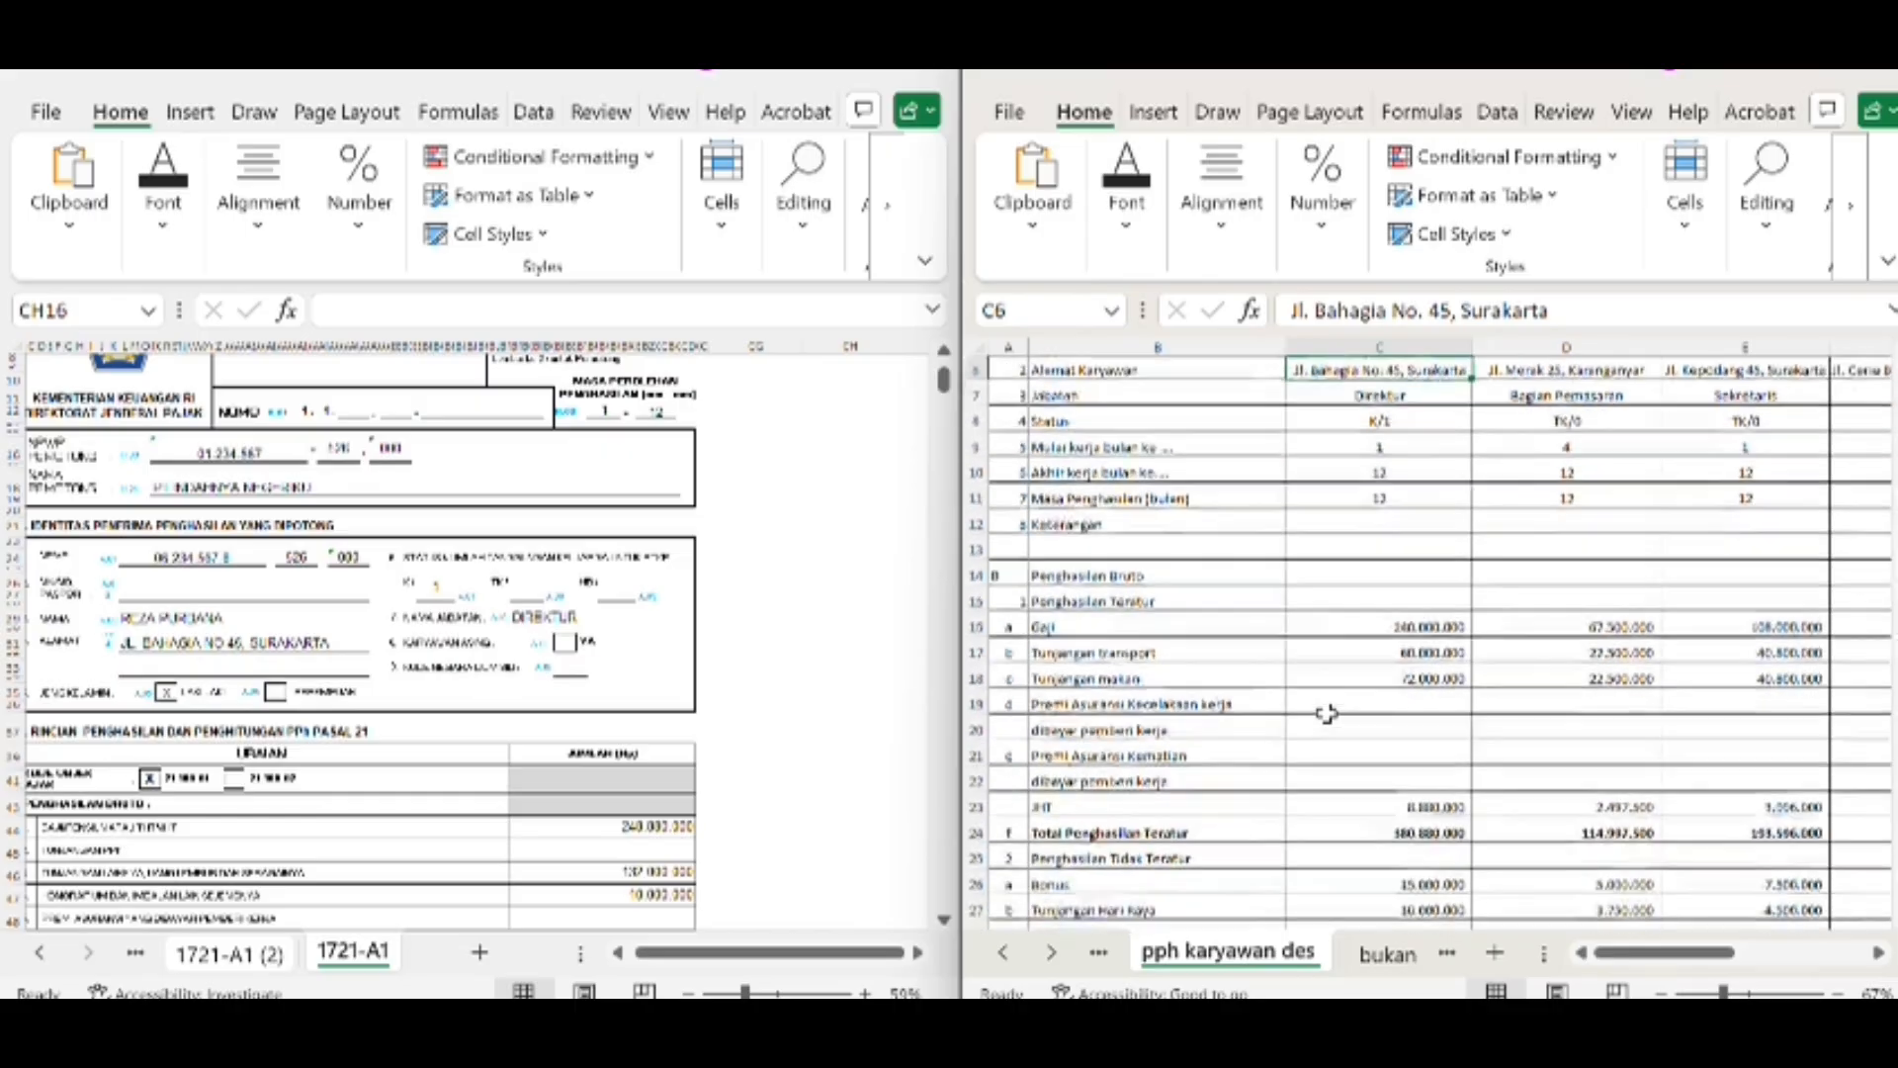
scroll(1327, 712, up, 1)
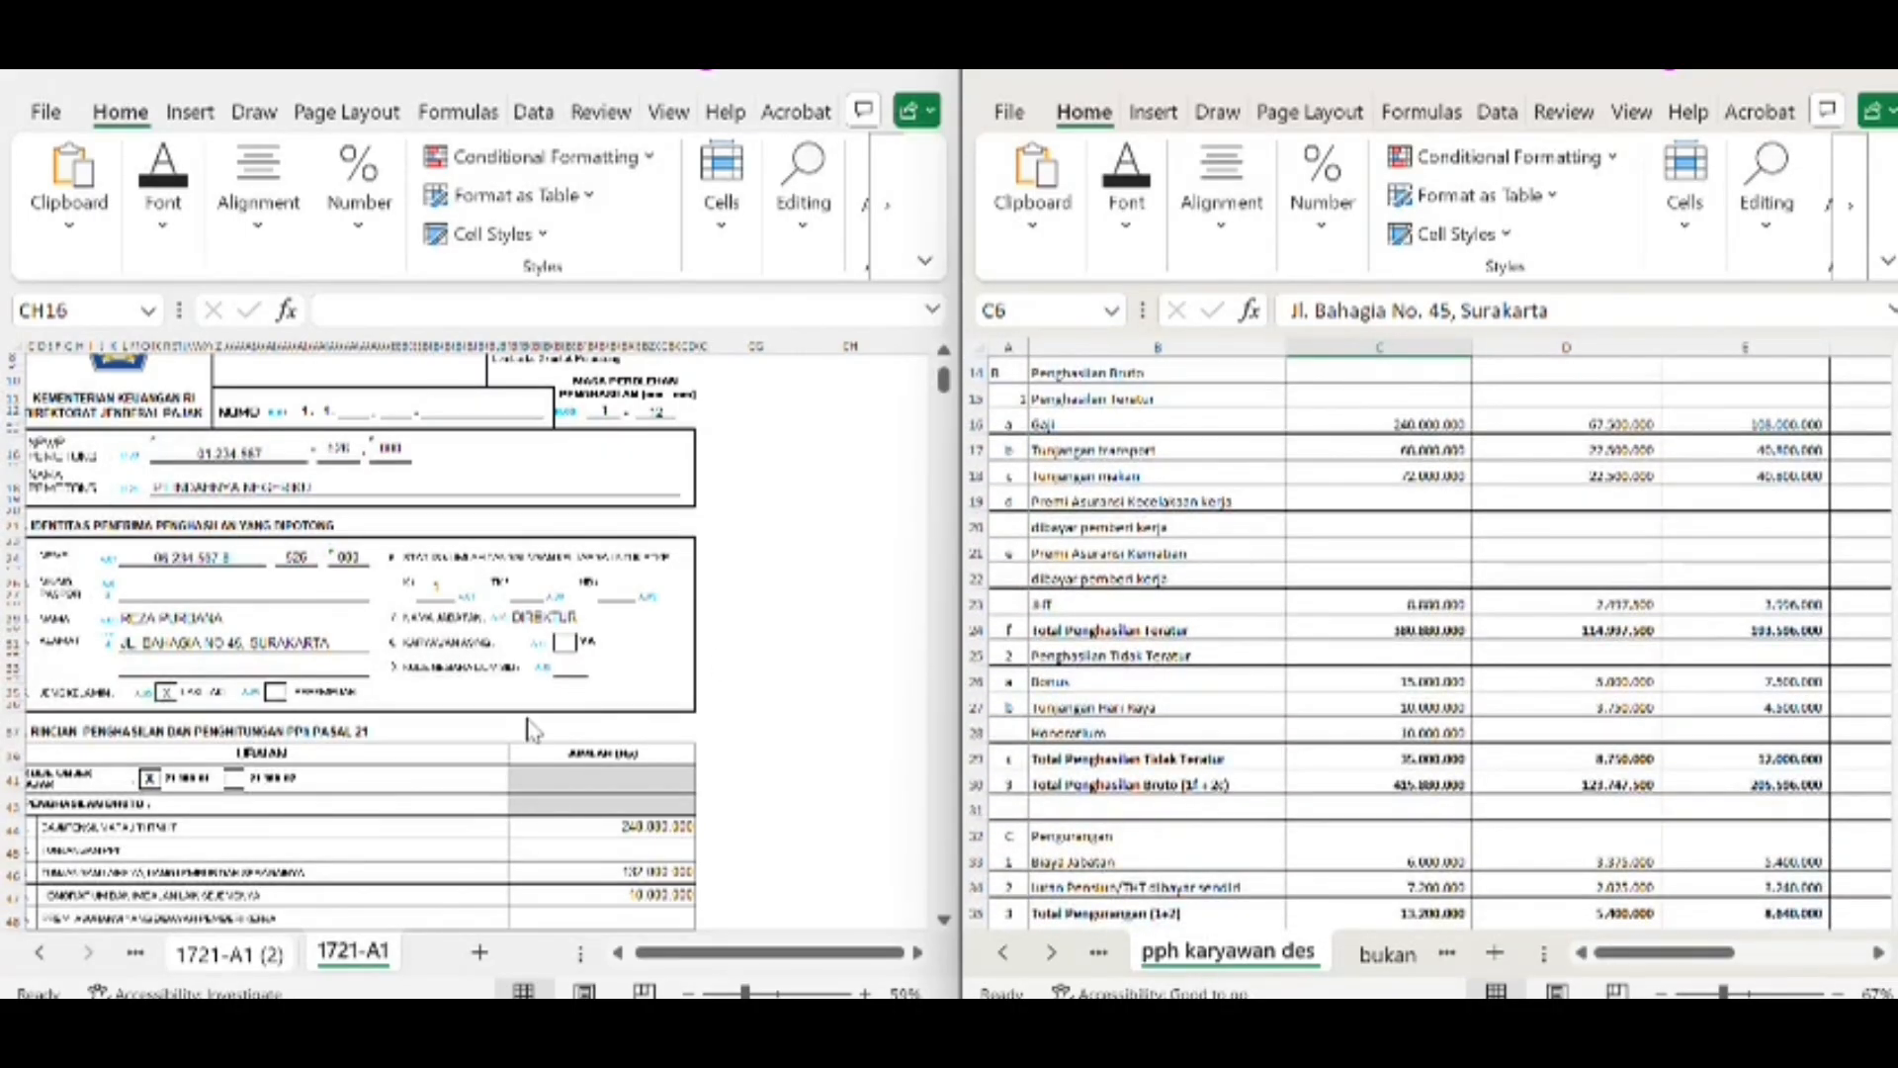
scroll(489, 816, down, 5)
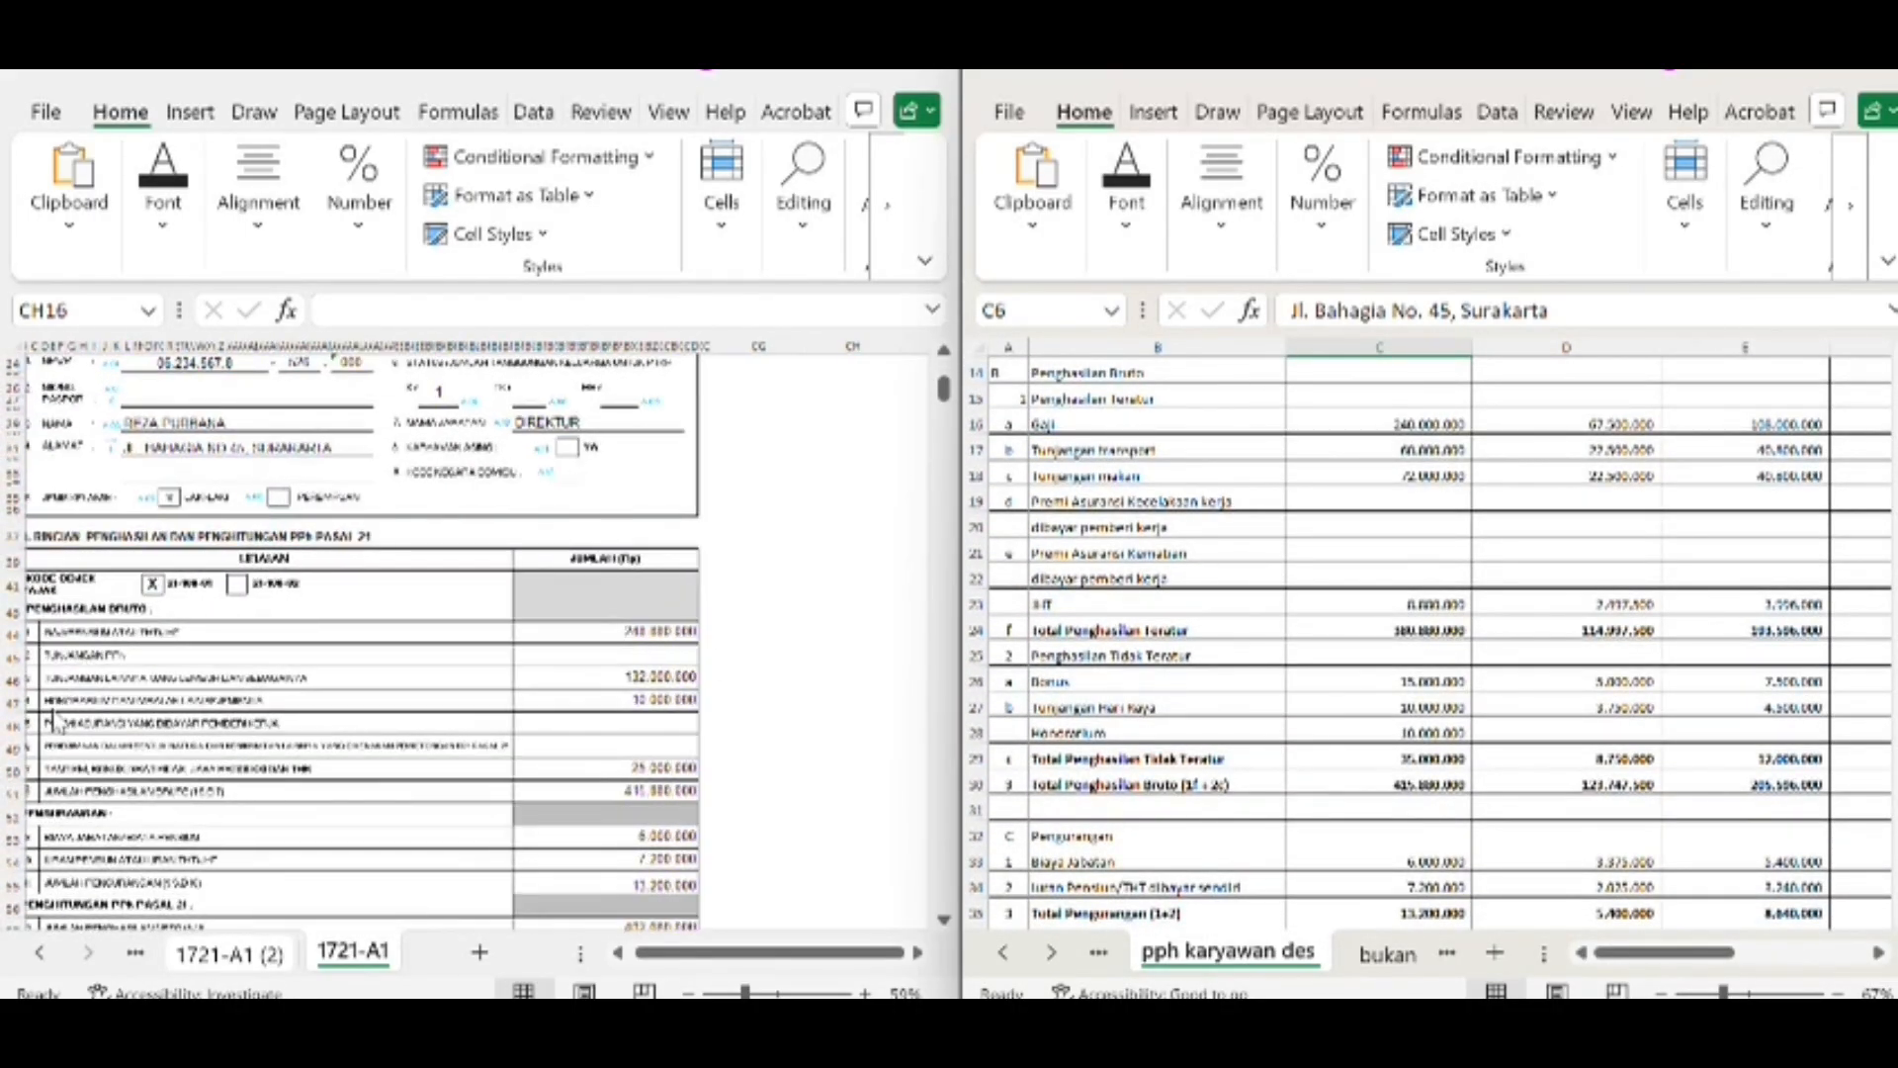
scroll(54, 718, left, 1)
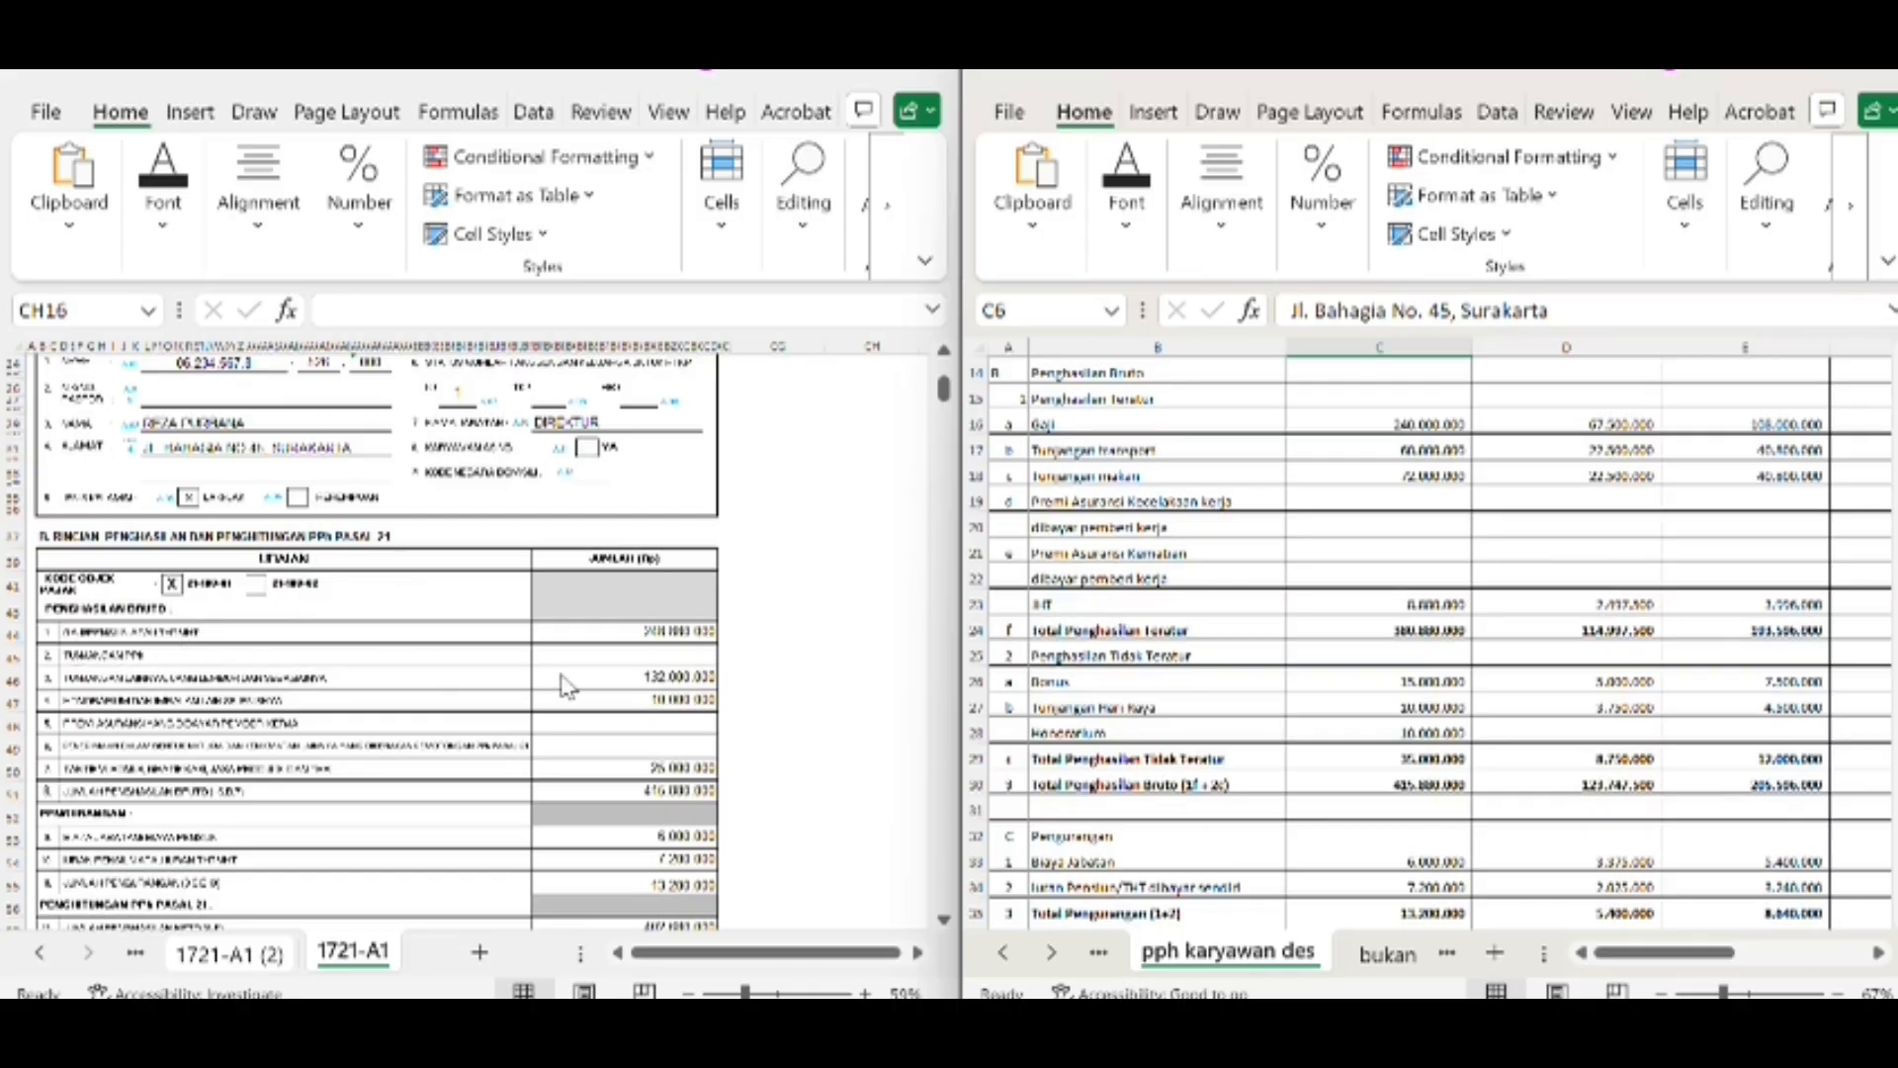
click(668, 629)
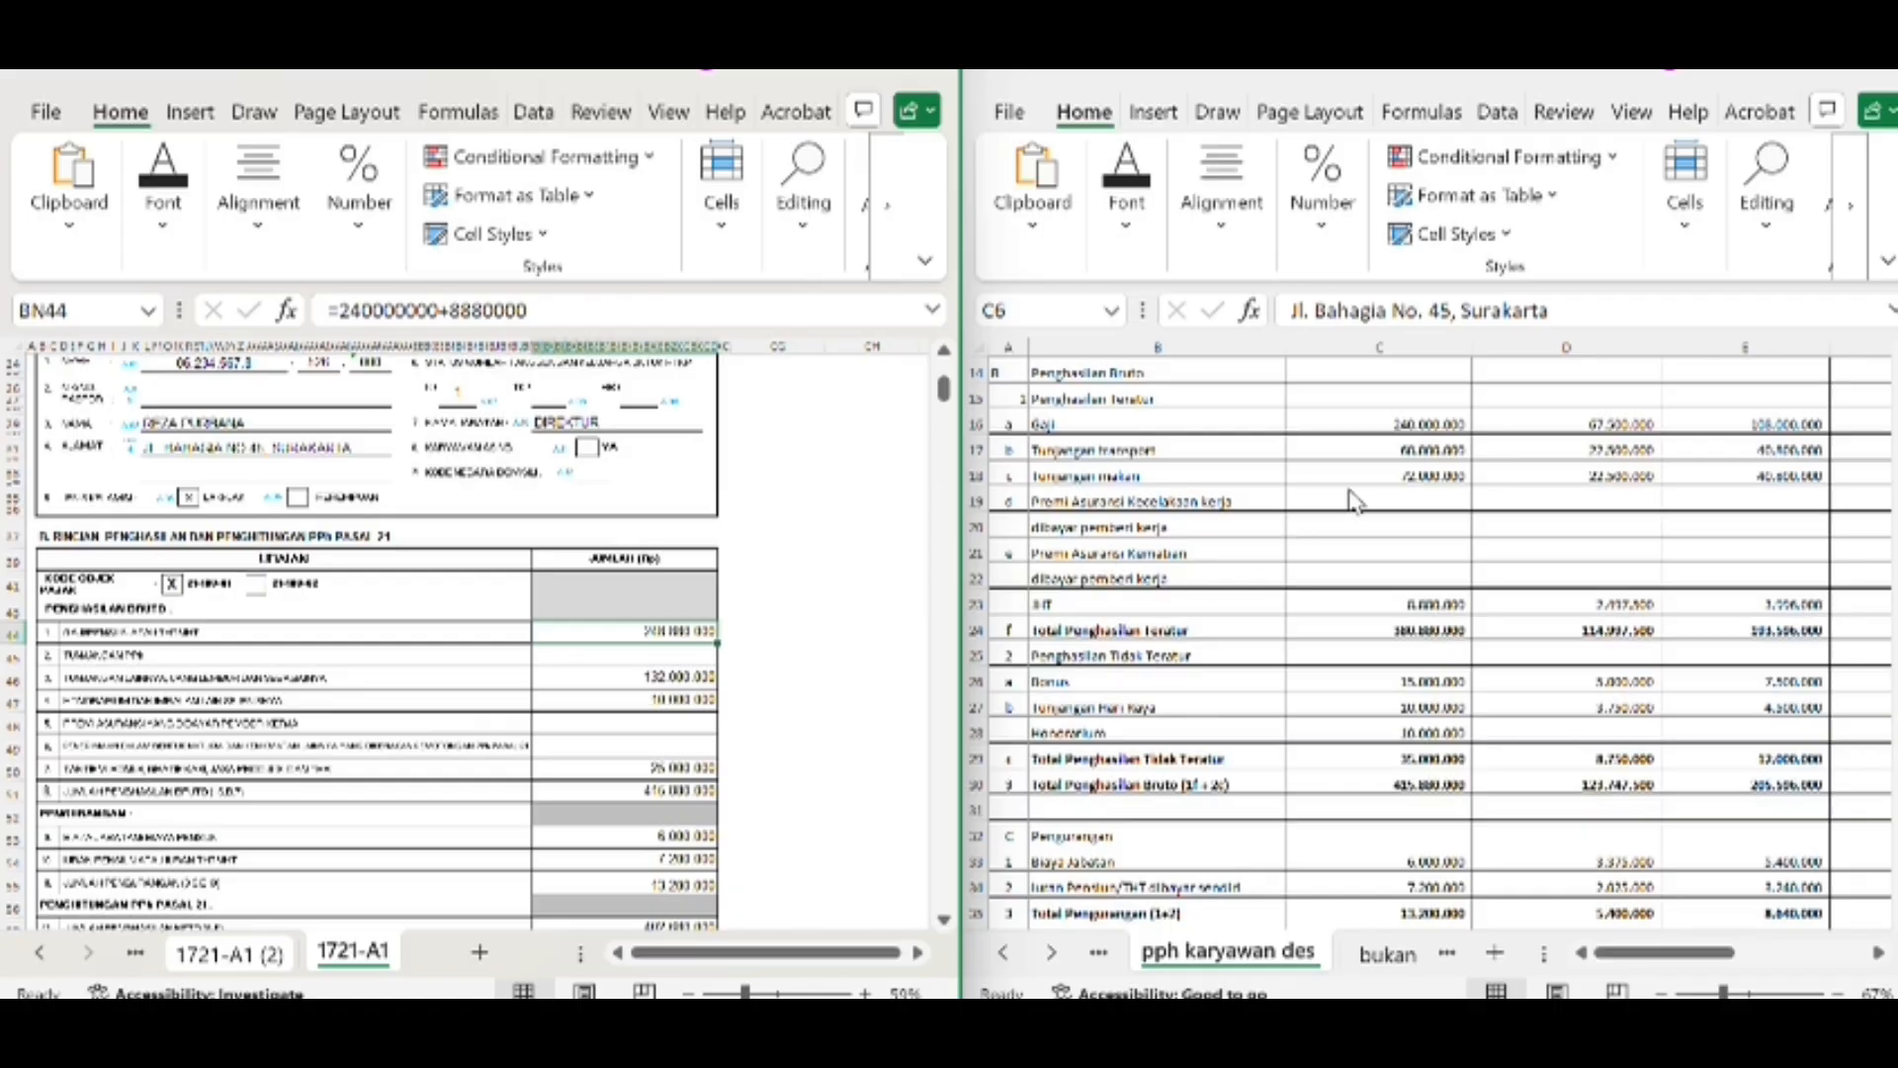
click(1409, 427)
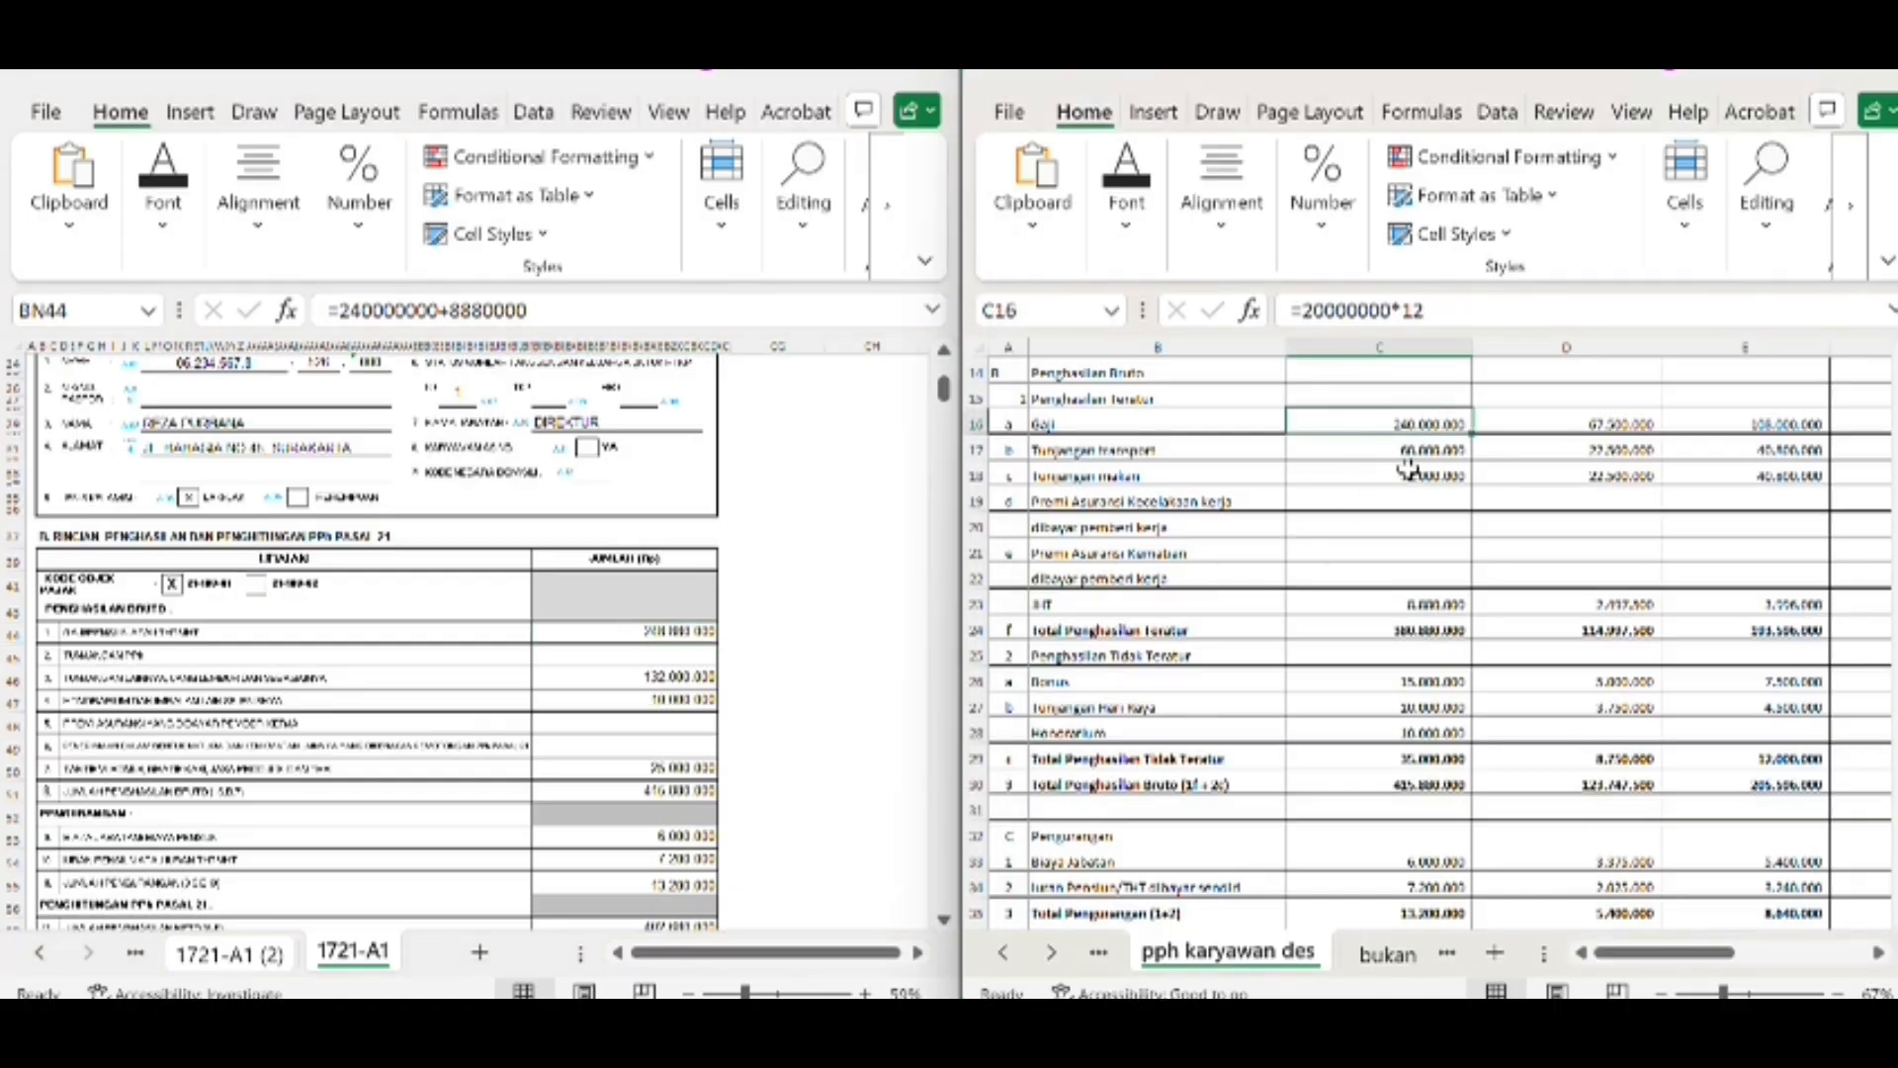
click(1404, 601)
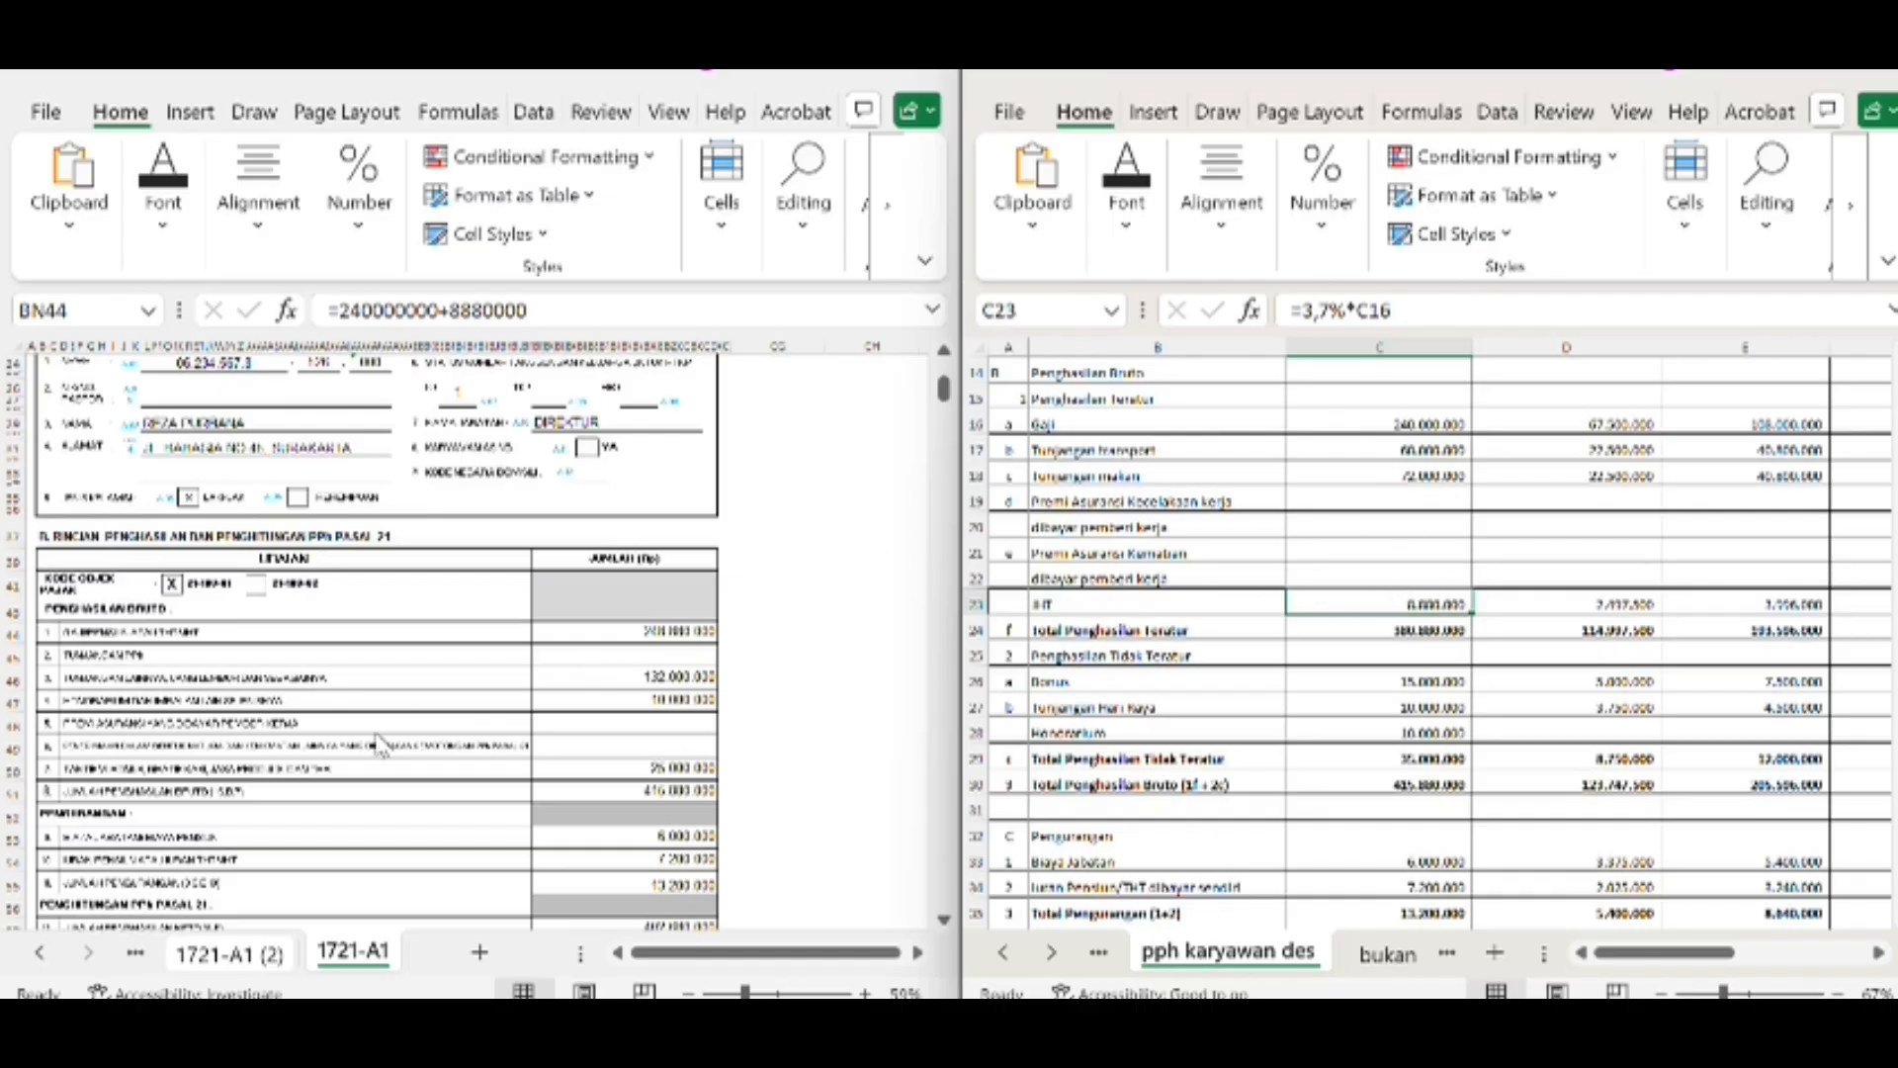
Trace the form's other allowances amount in BN46 to the first employee's transport and meal allowance cells
scroll(383, 746, down, 5)
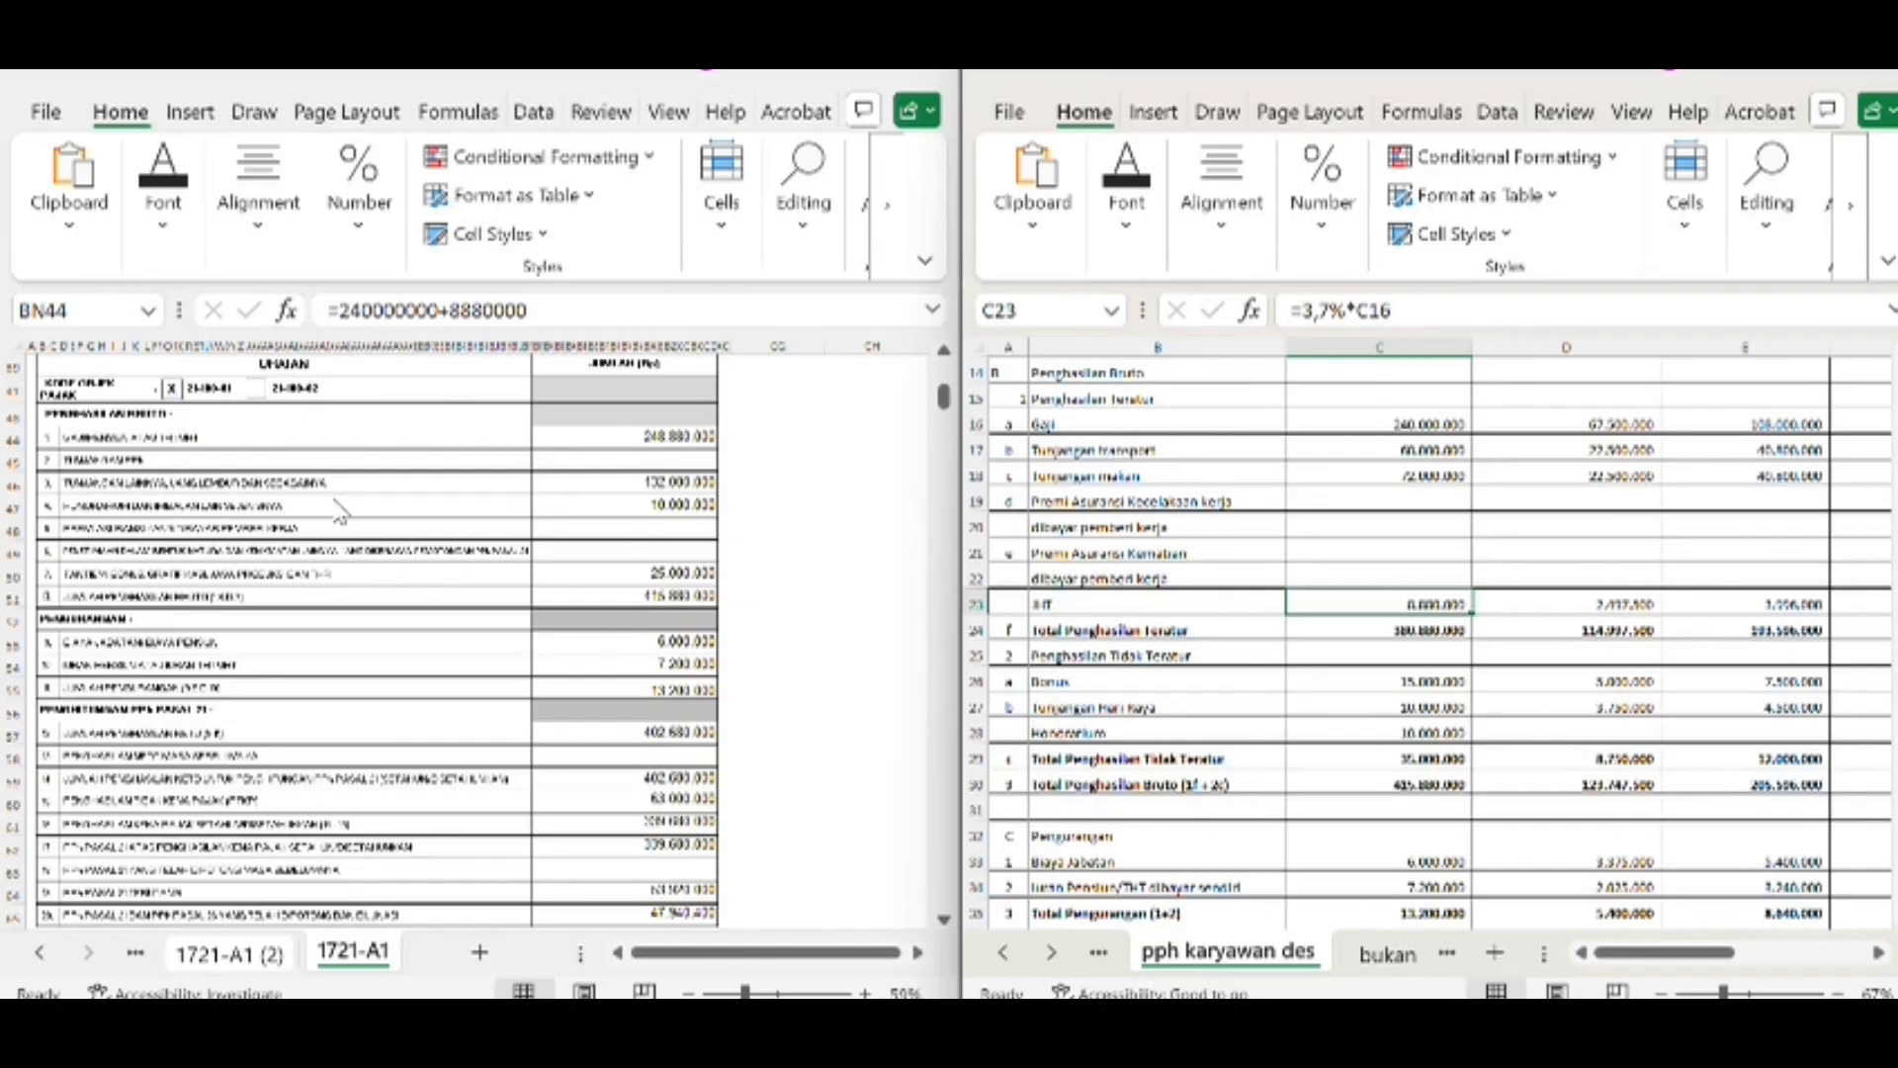
click(633, 484)
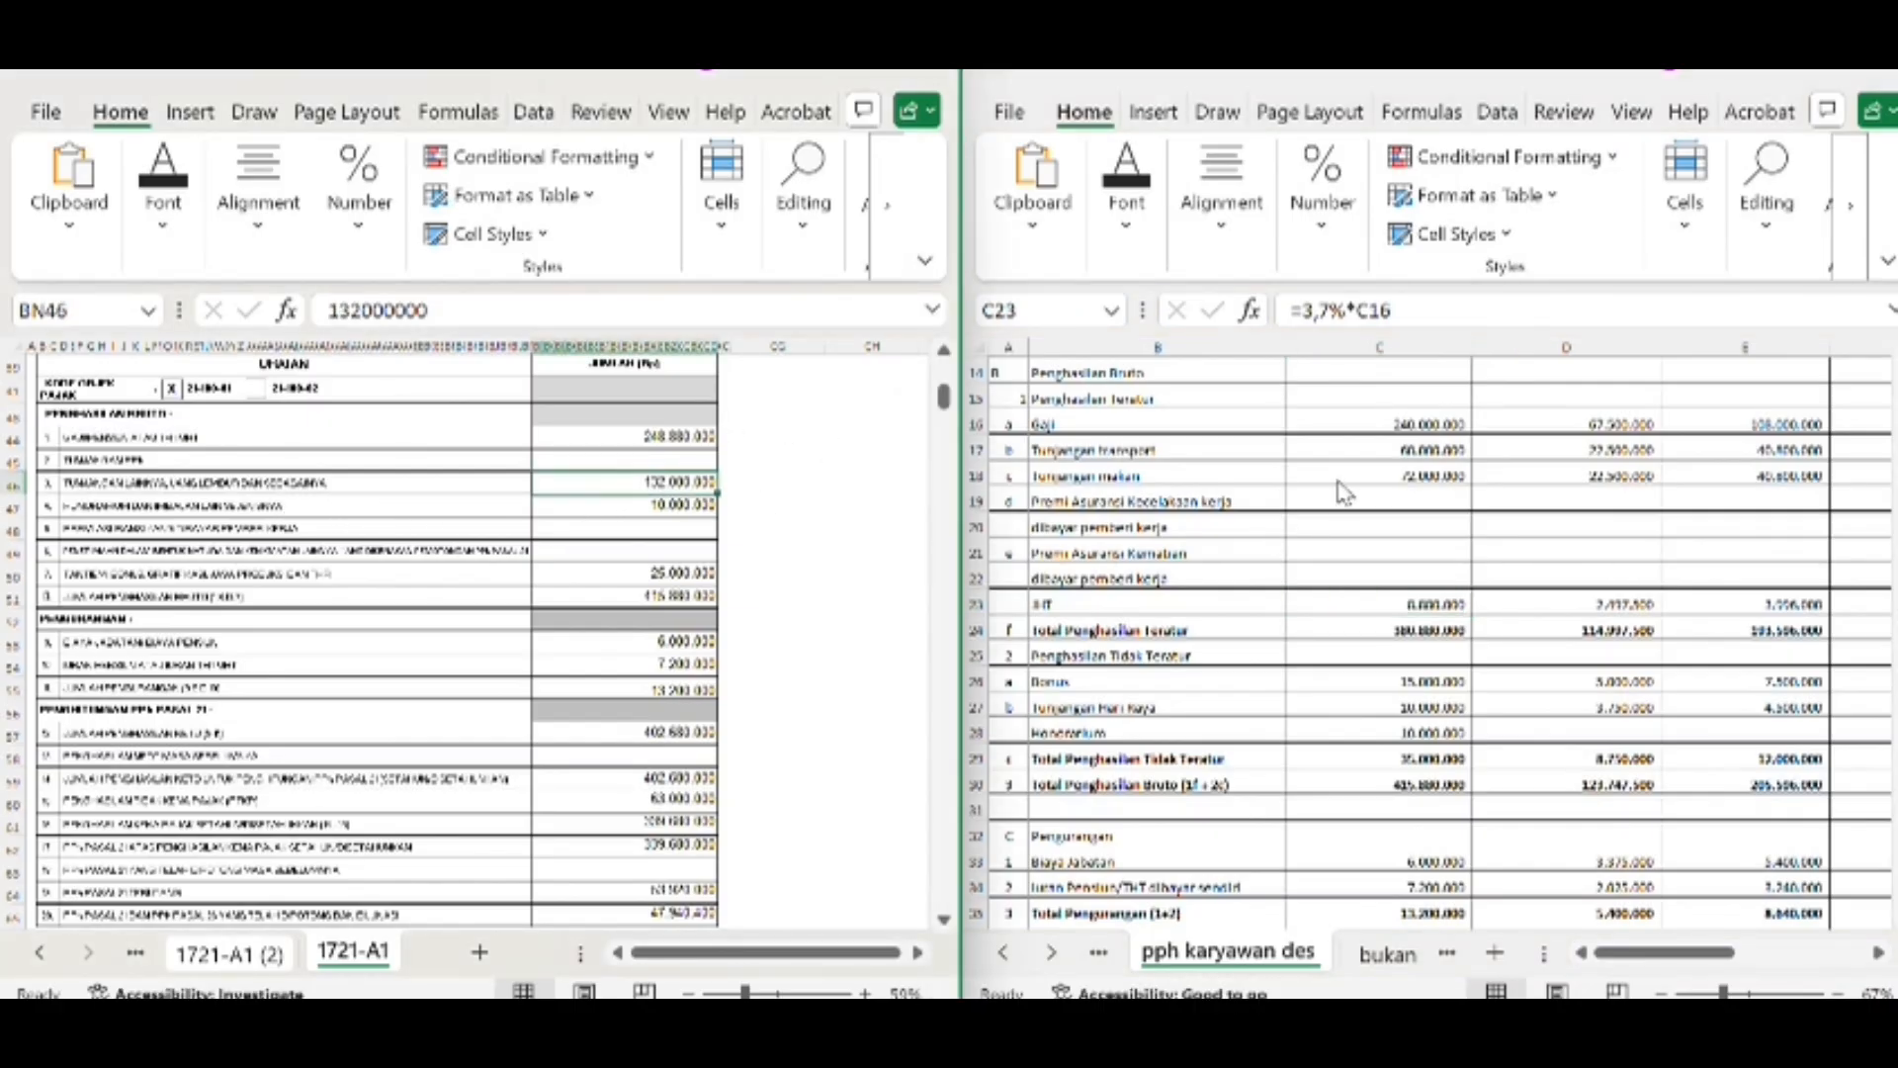
click(1363, 450)
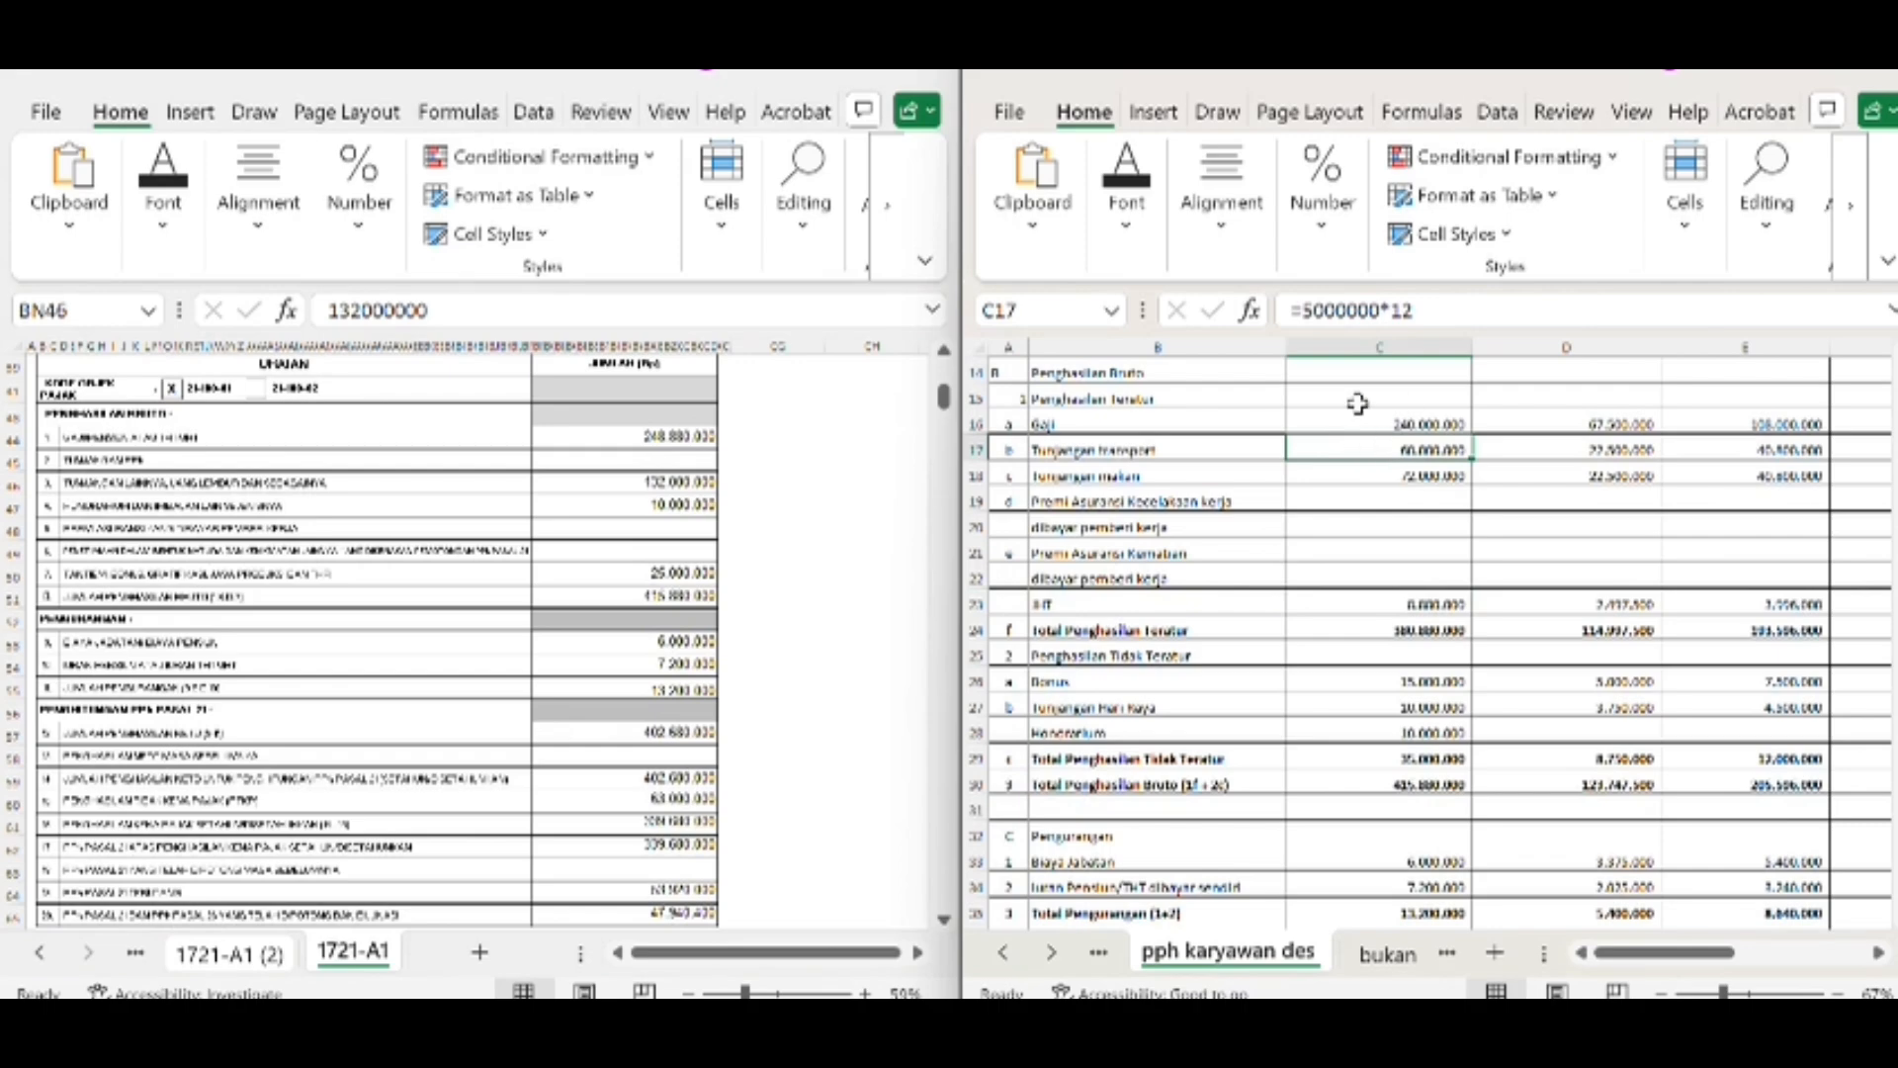
click(1339, 475)
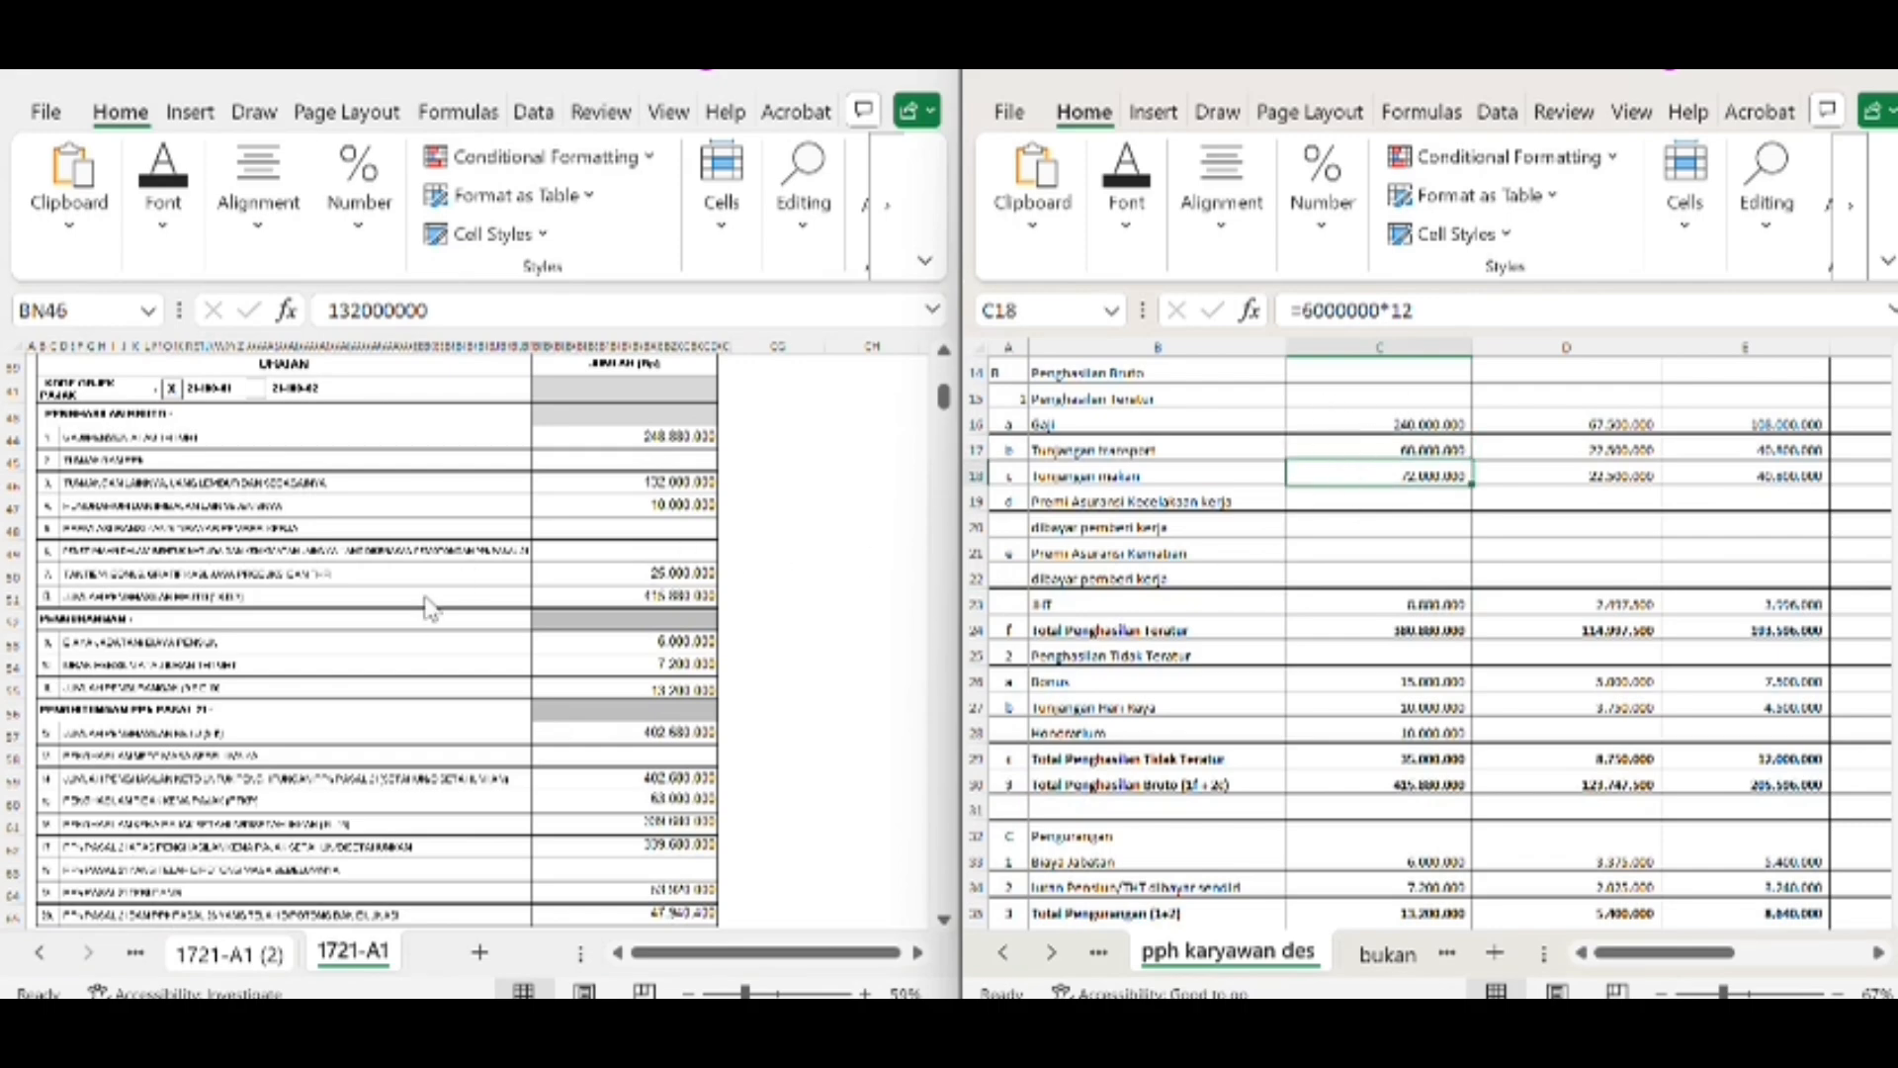
Compare the form's honorarium amount in BN47 with the first employee's Honorarium cell in the worksheet
scroll(428, 609, down, 1)
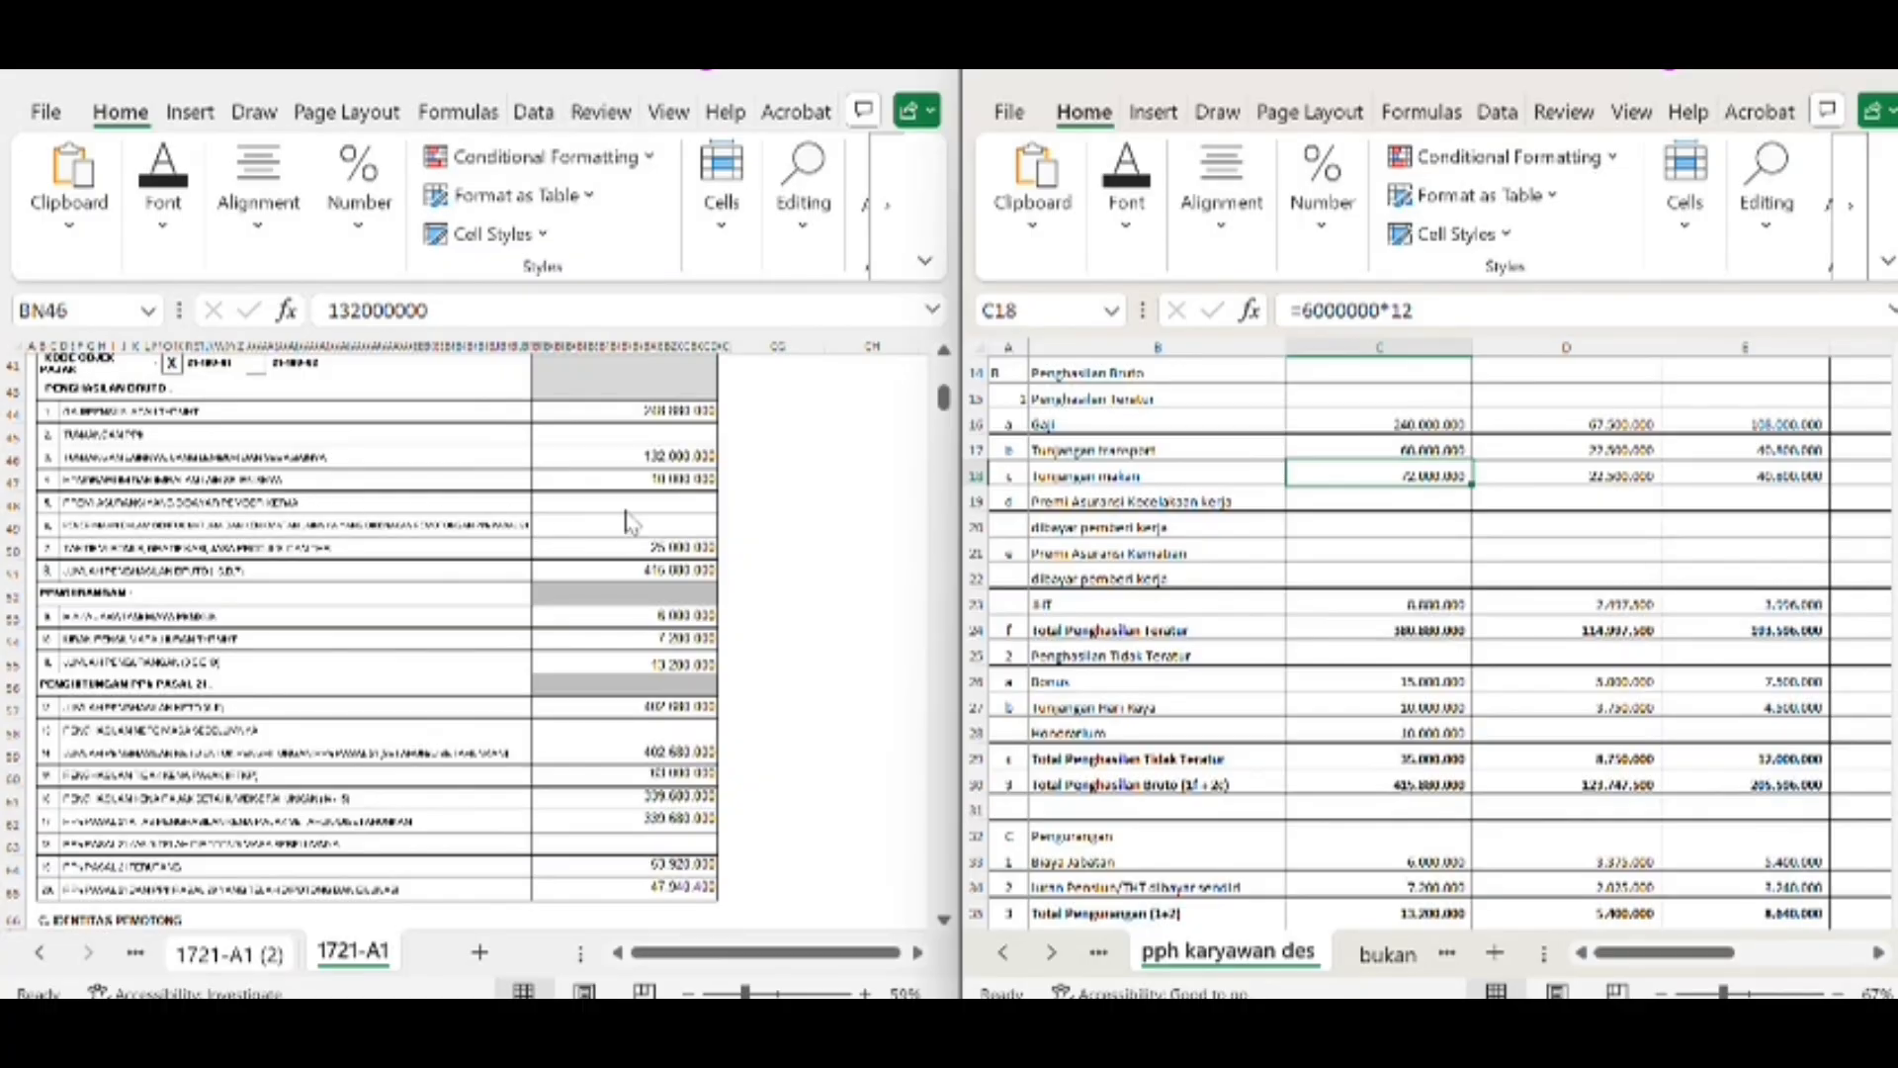
click(648, 477)
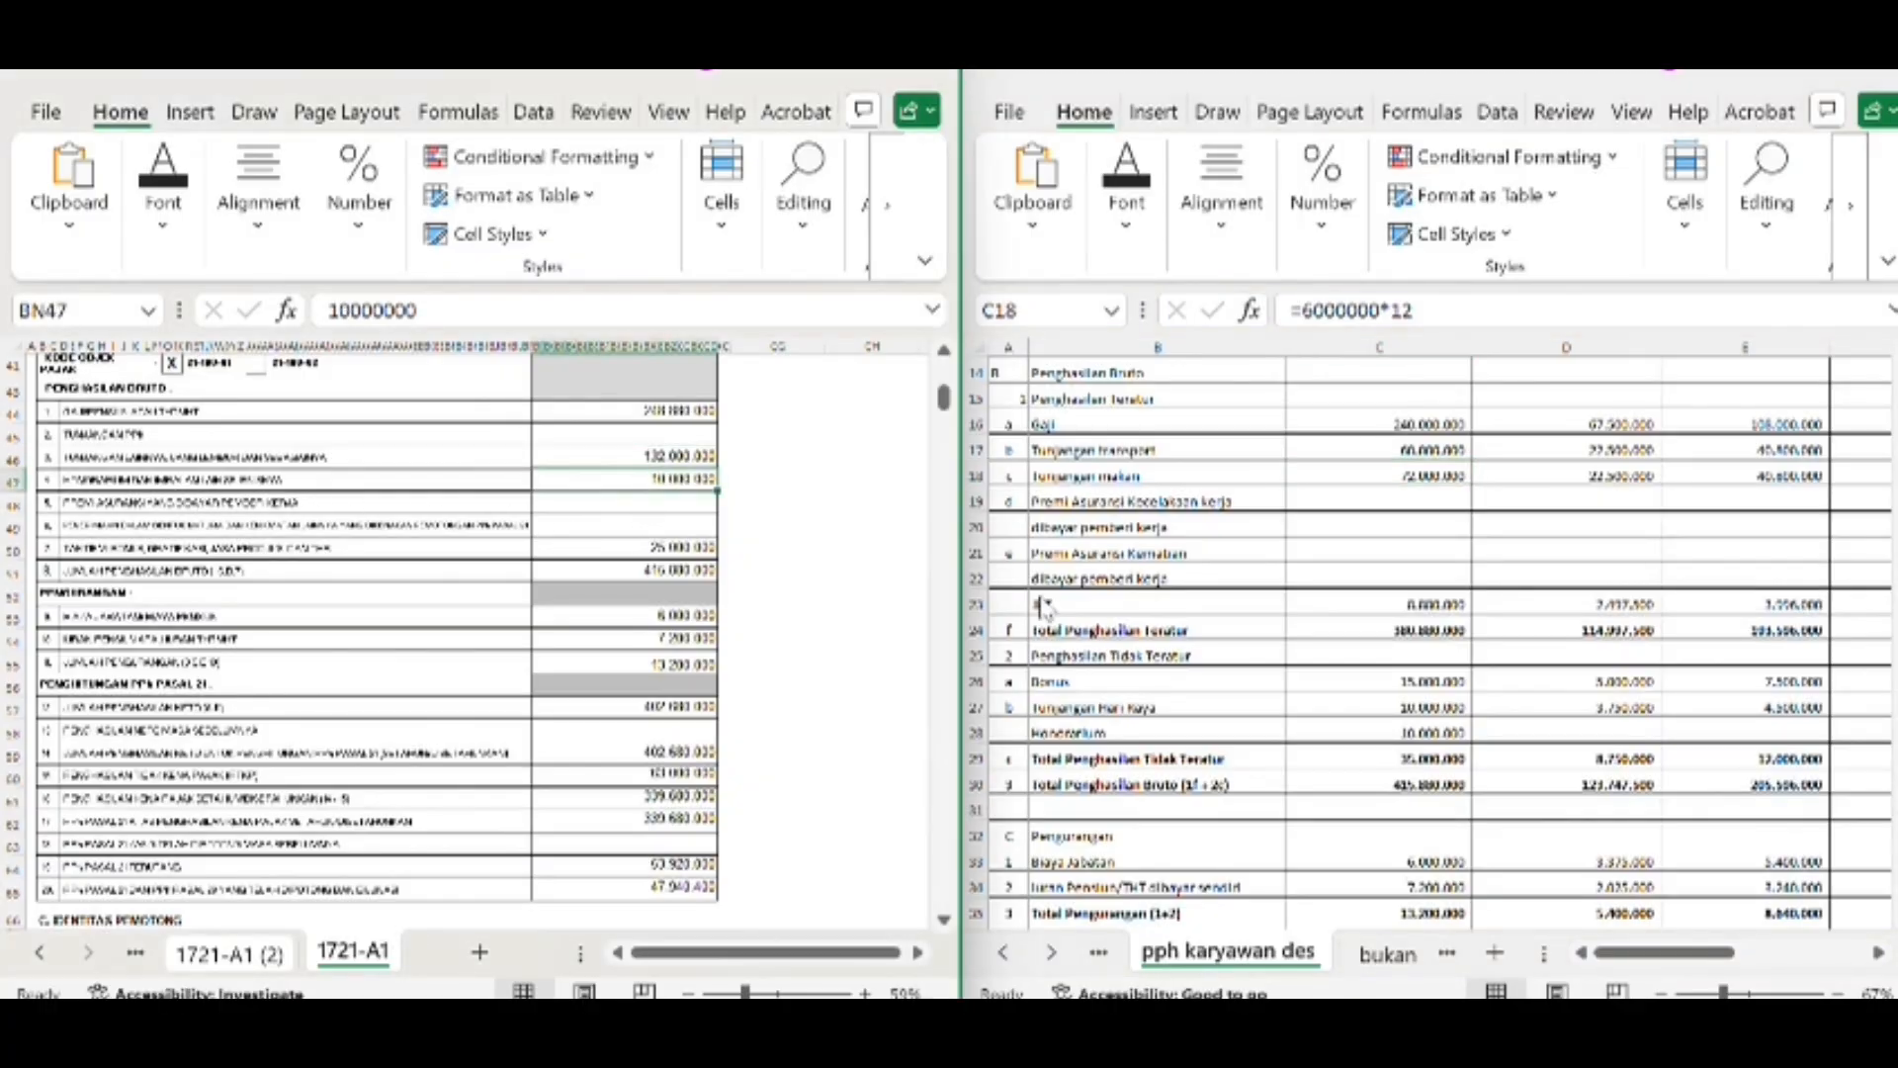
scroll(1367, 754, down, 1)
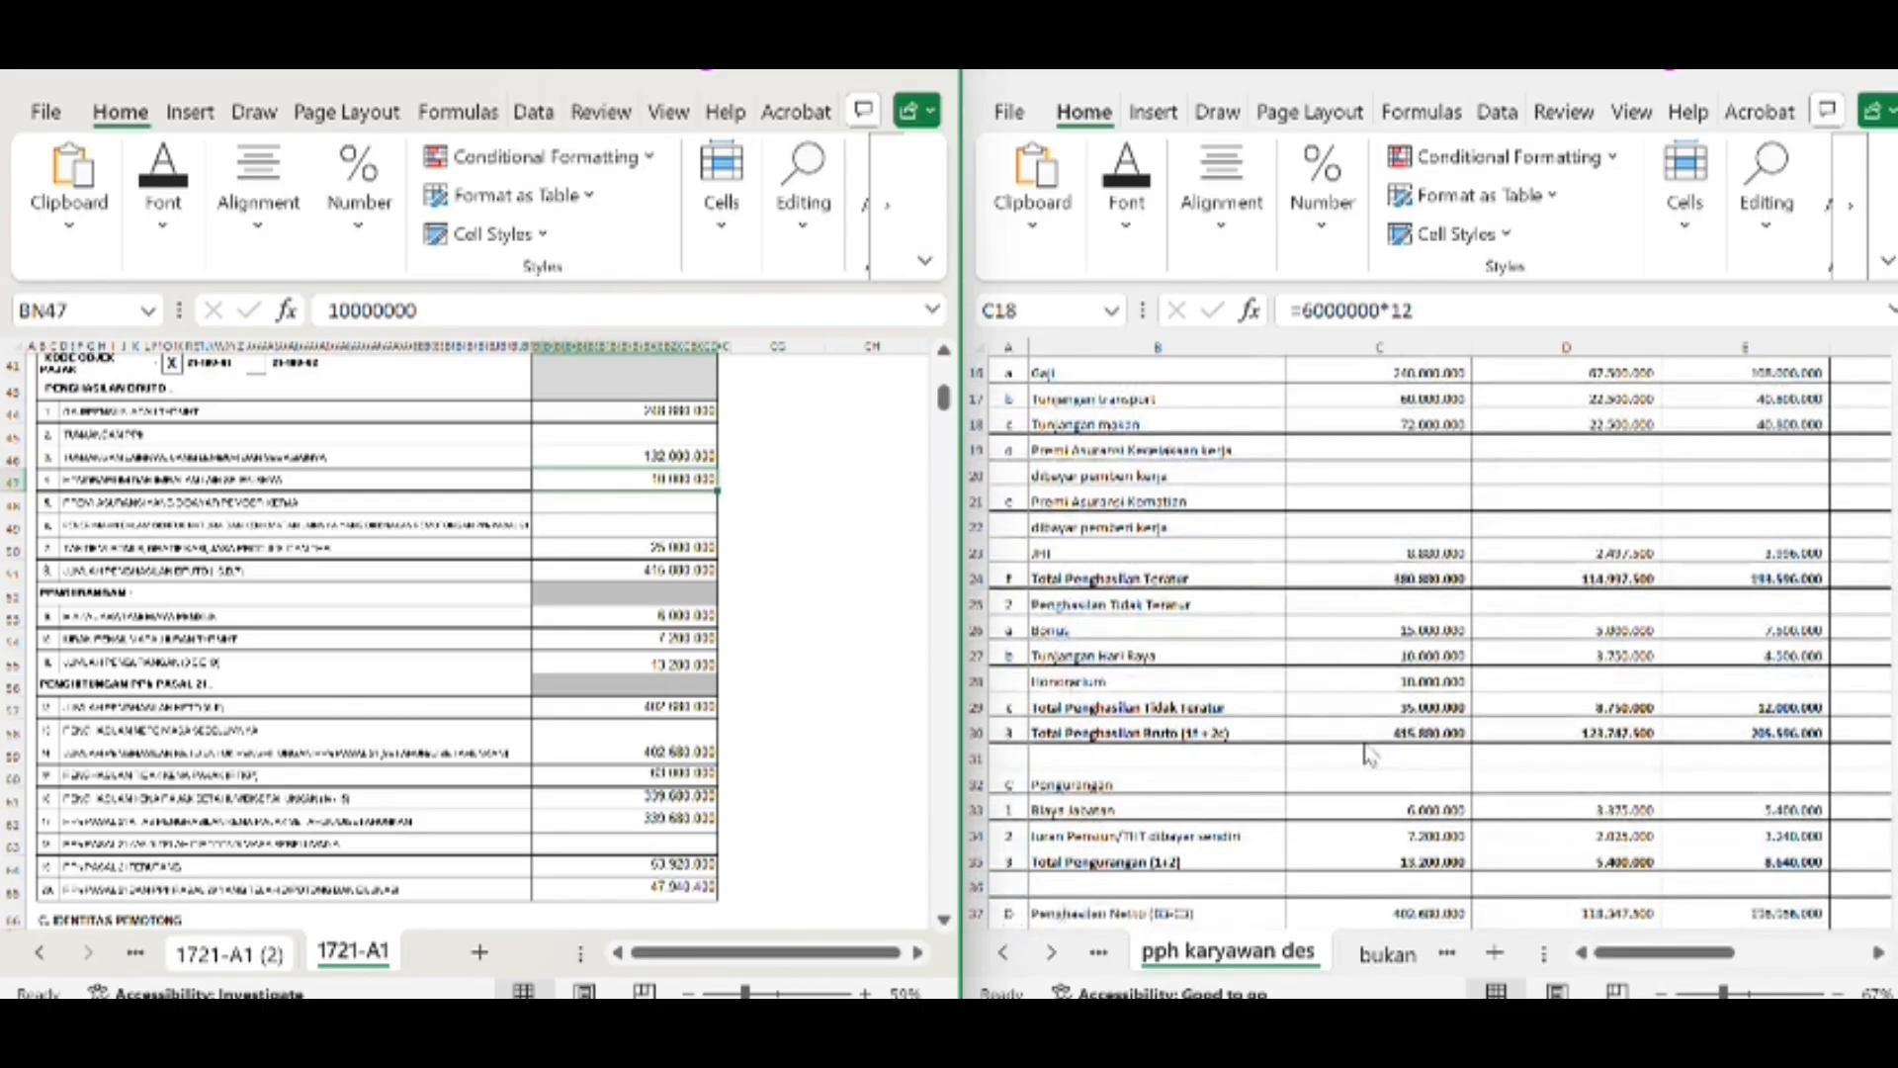
click(1435, 682)
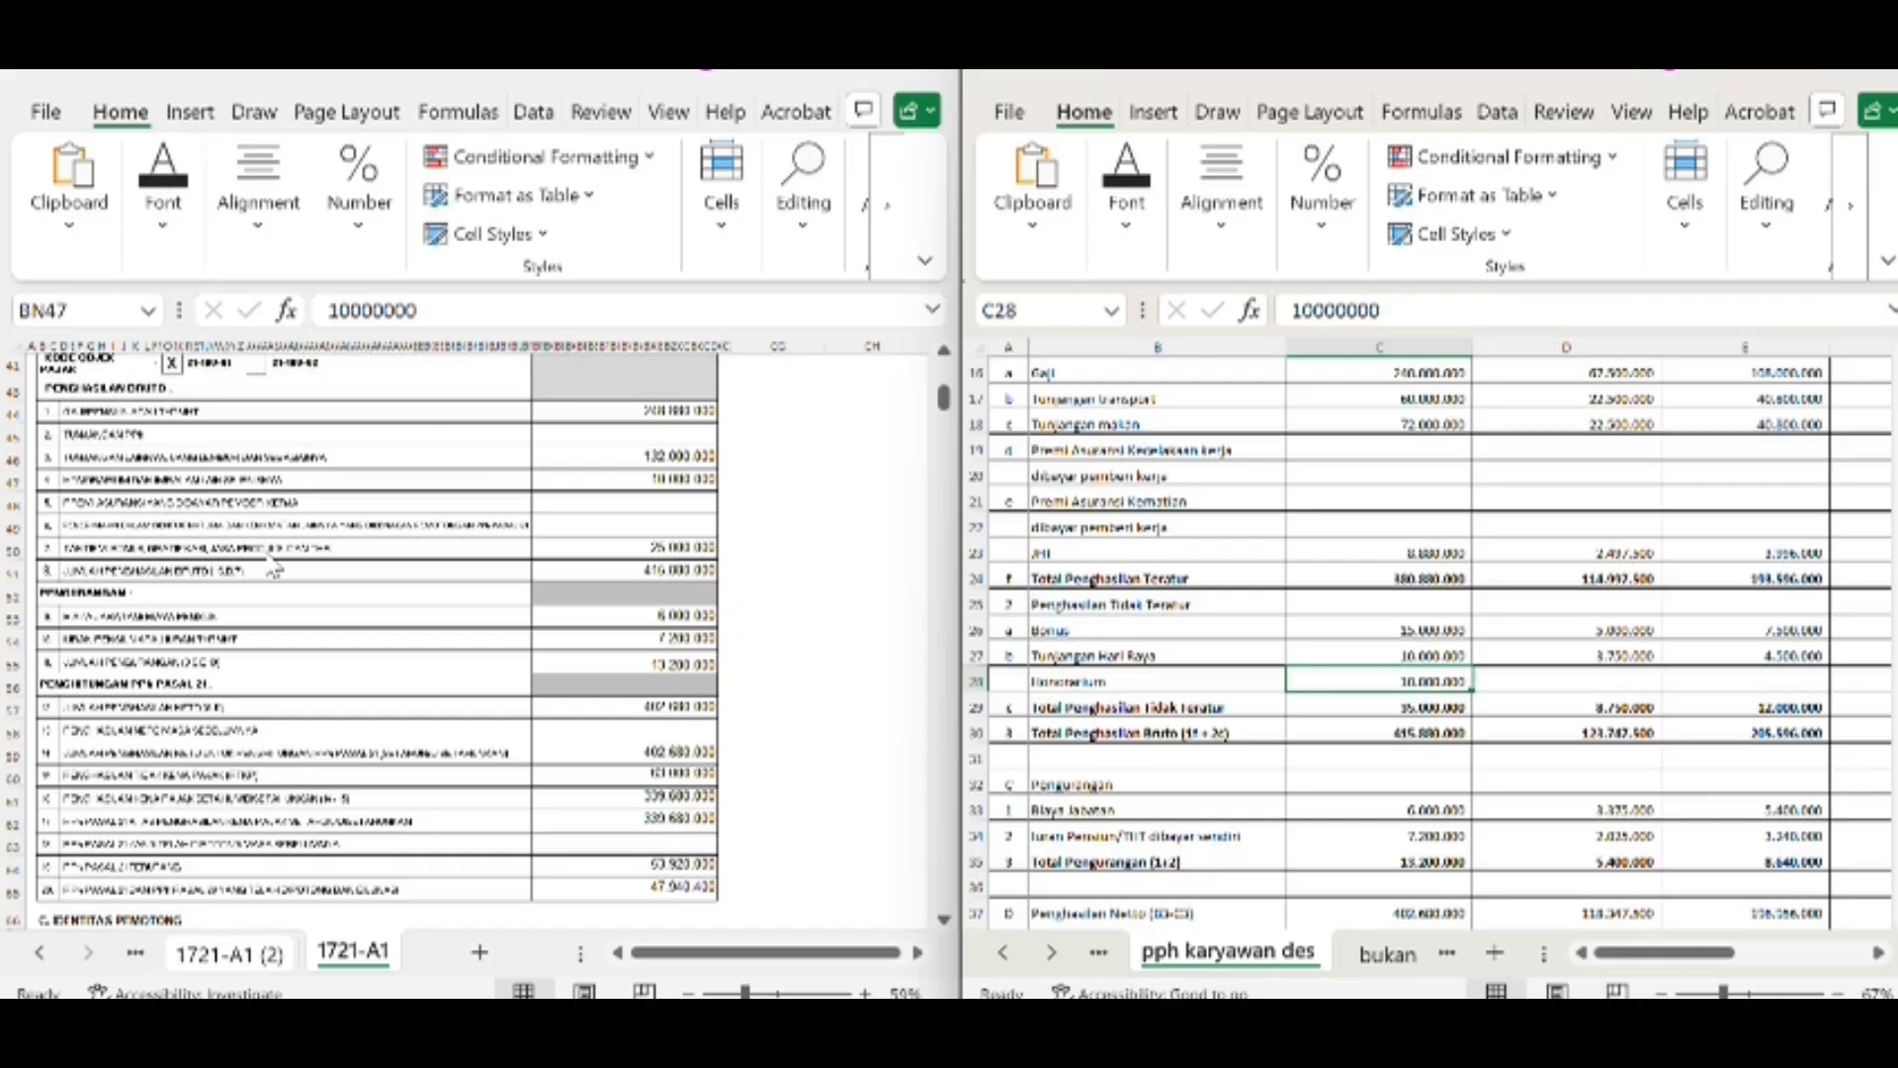
Trace the form's bonus and THR amount in BN50 to the worksheet's Bonus and Tunjangan Hari Raya cells
click(648, 546)
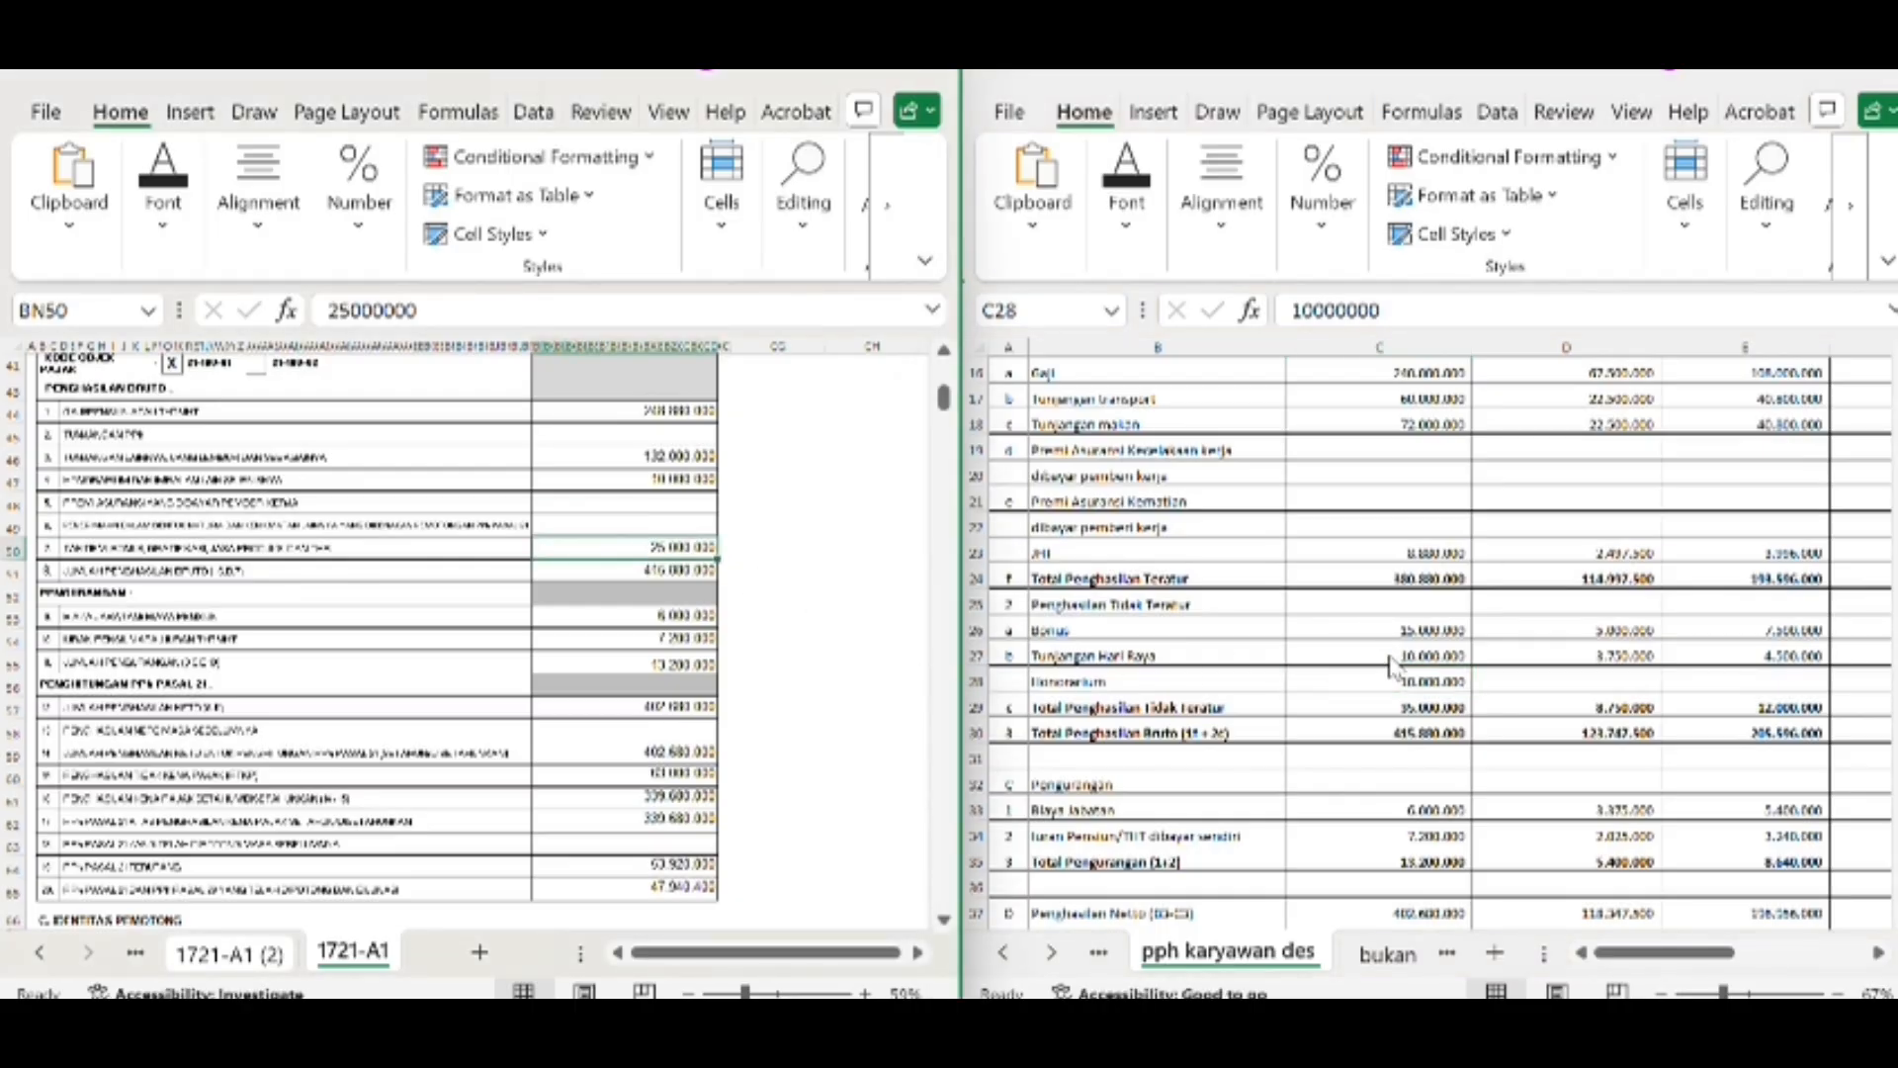
click(1404, 630)
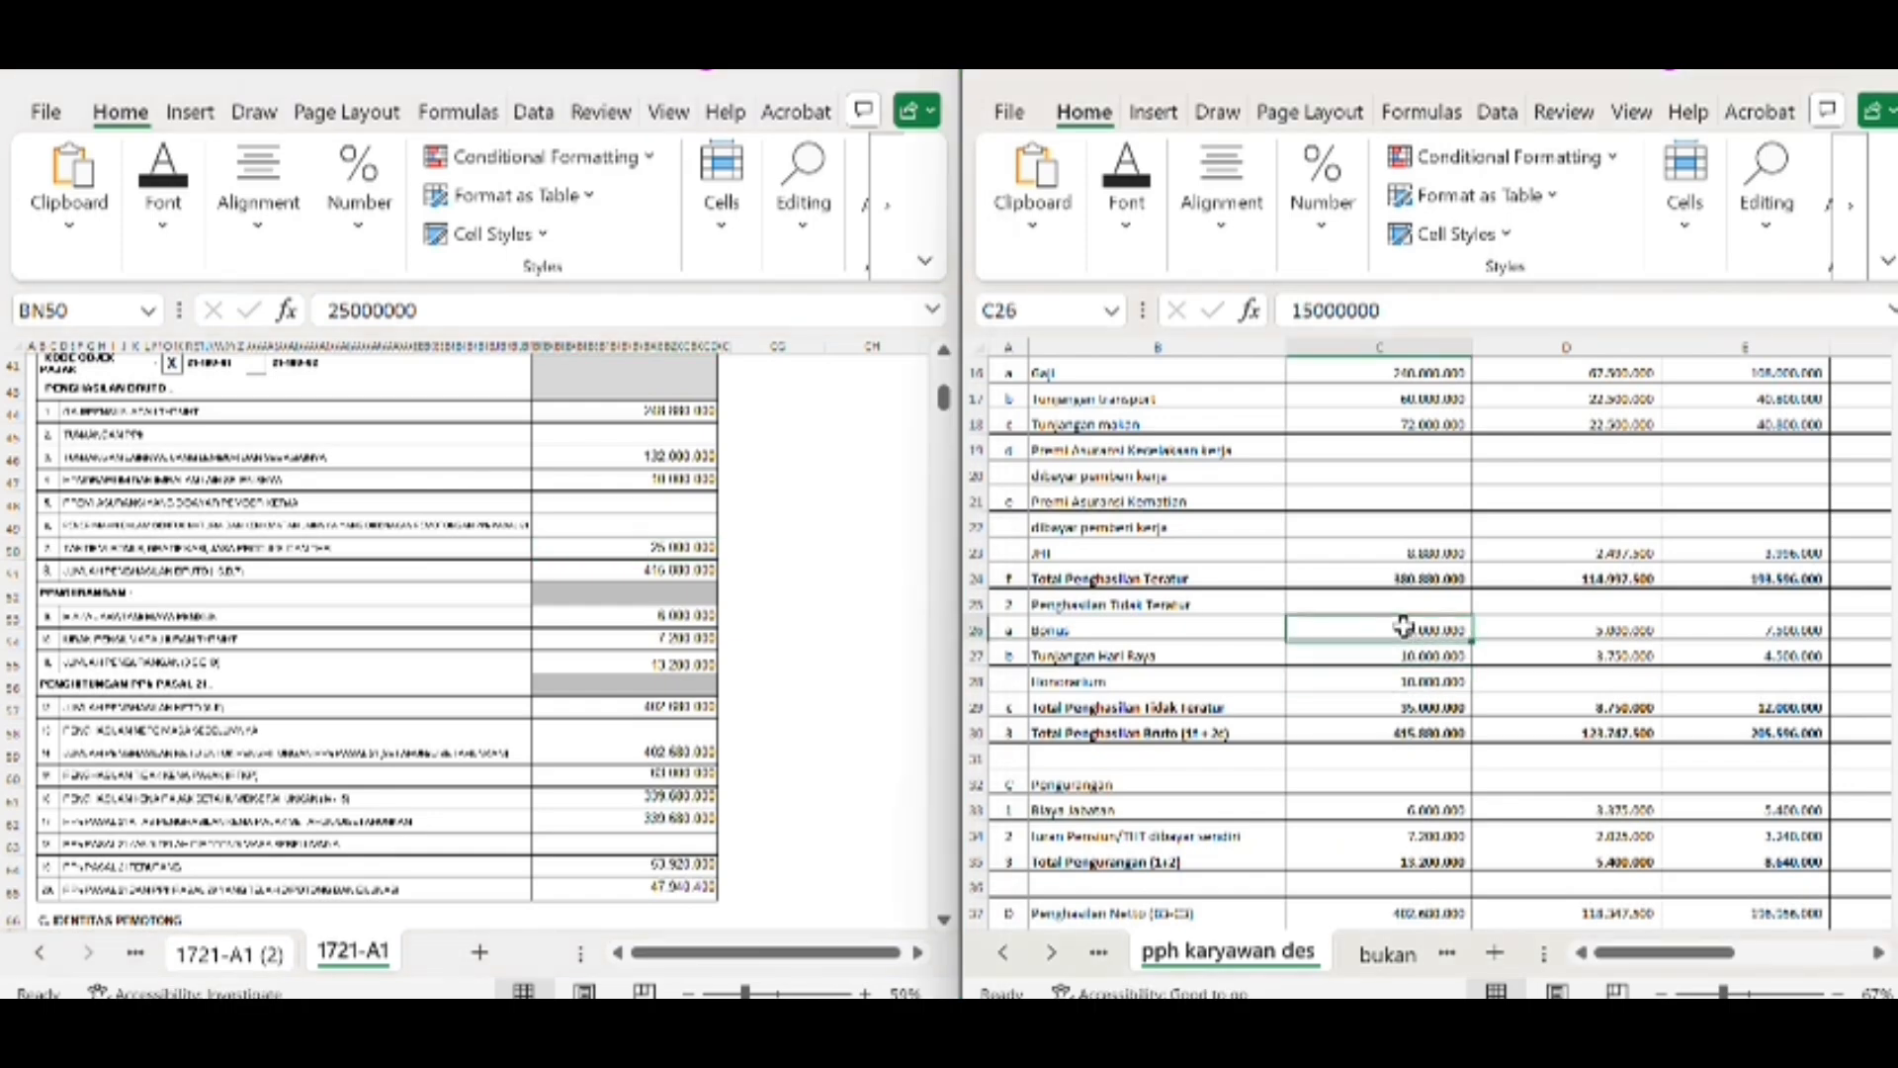
click(1404, 648)
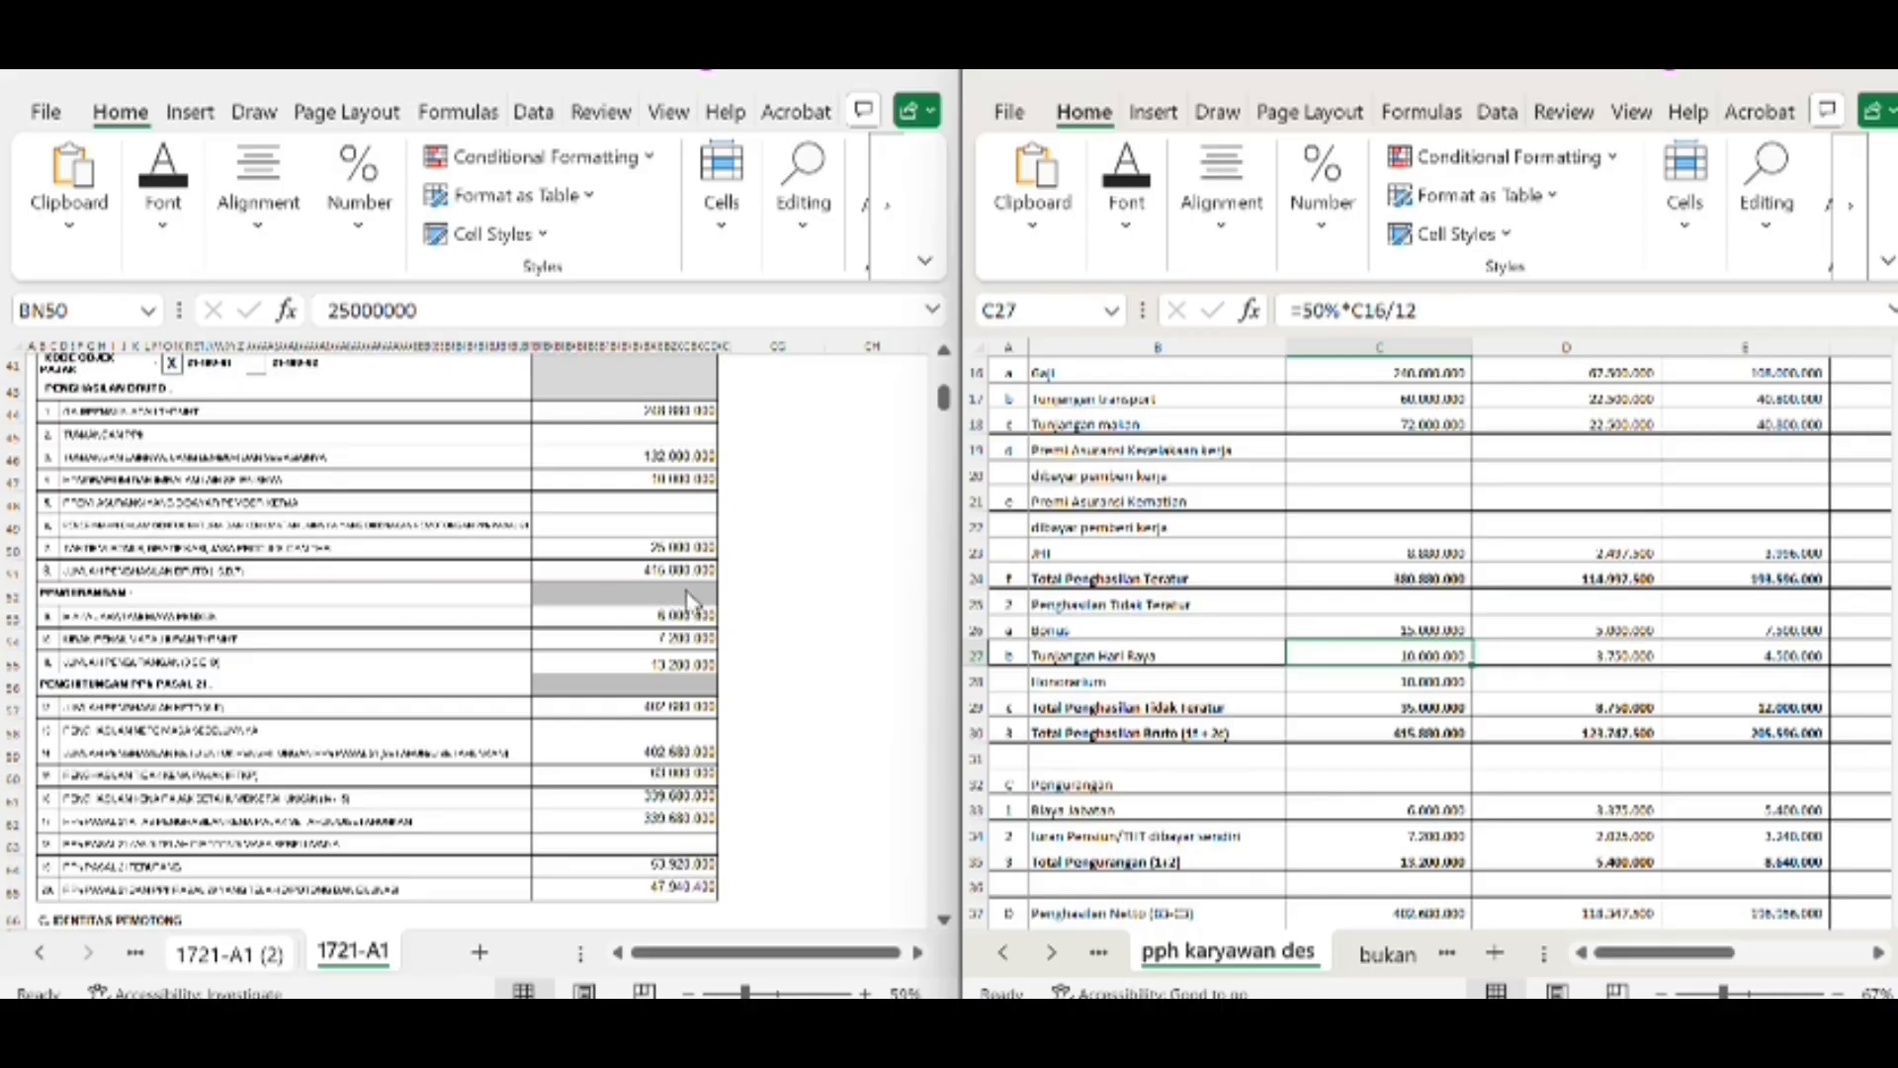
Compare the form's total gross income formula in BN51 with the worksheet's Total Penghasilan Bruto in C30
click(673, 553)
click(670, 563)
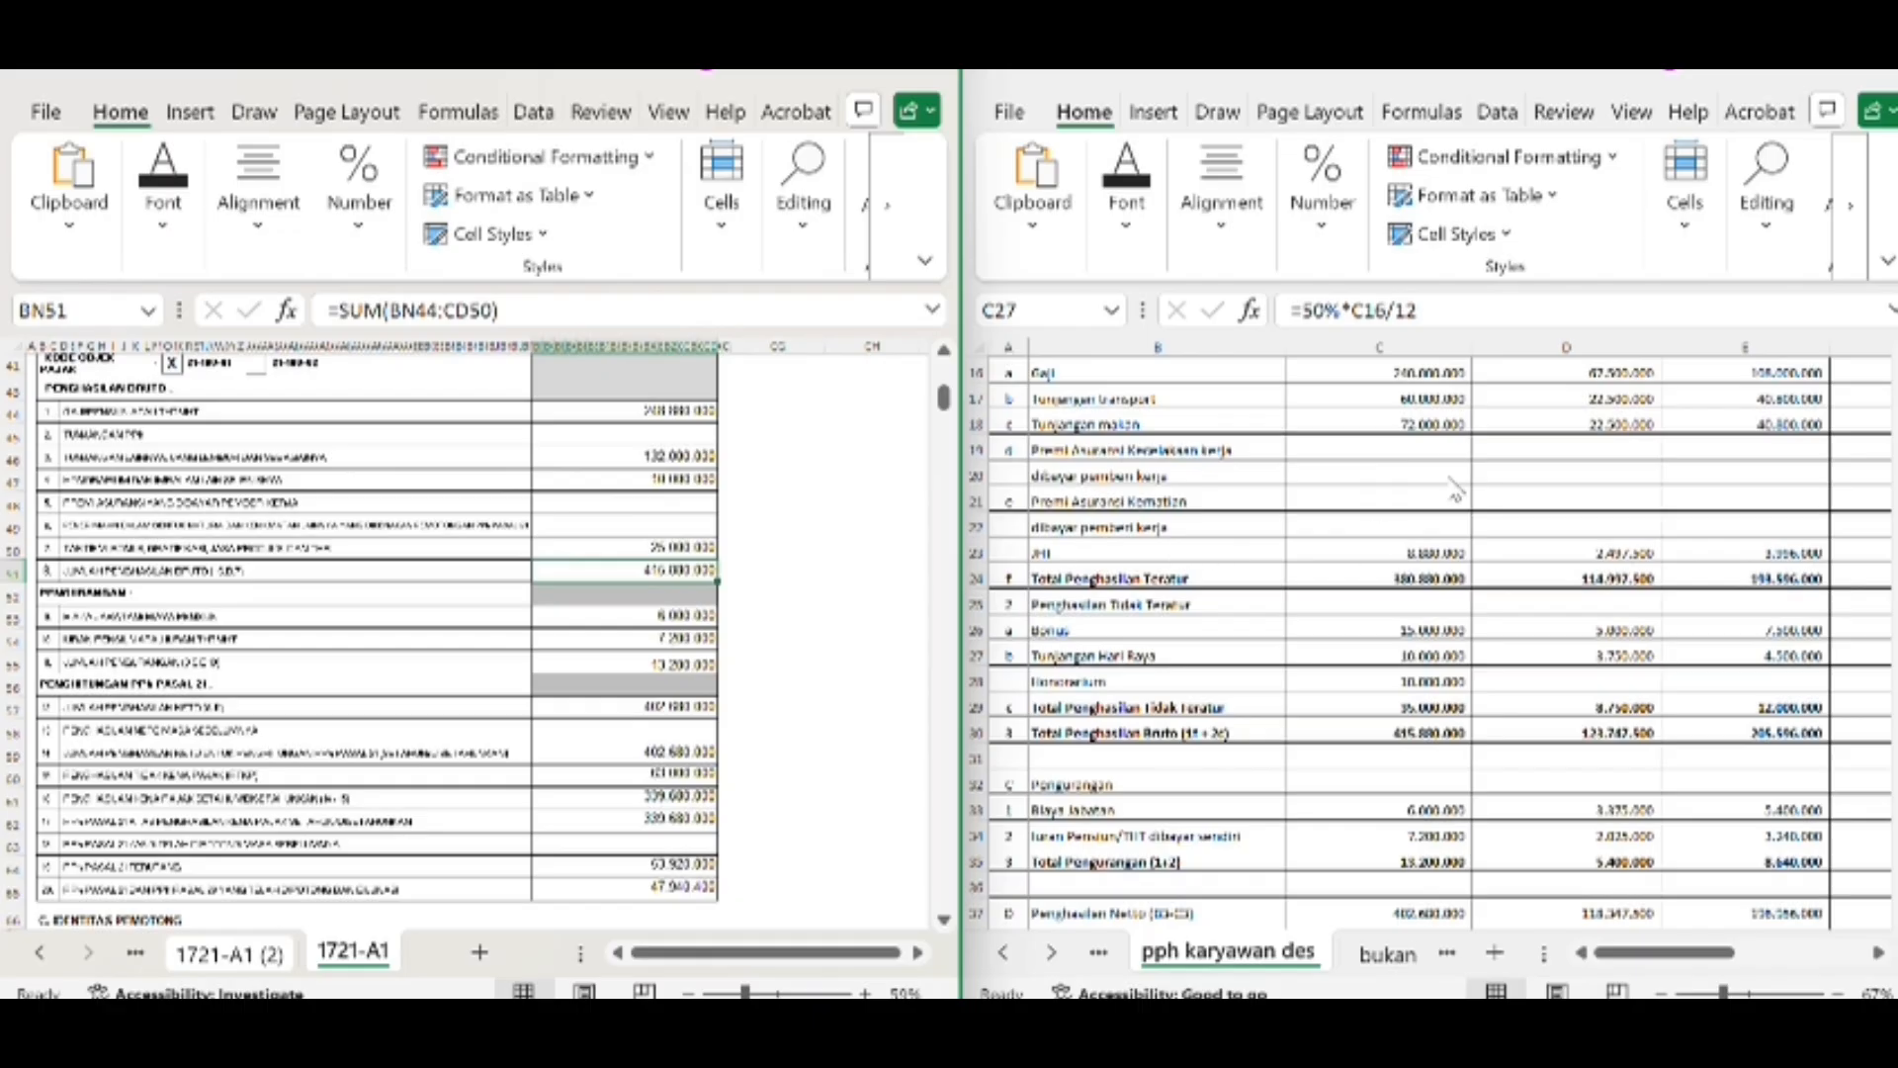
click(1449, 736)
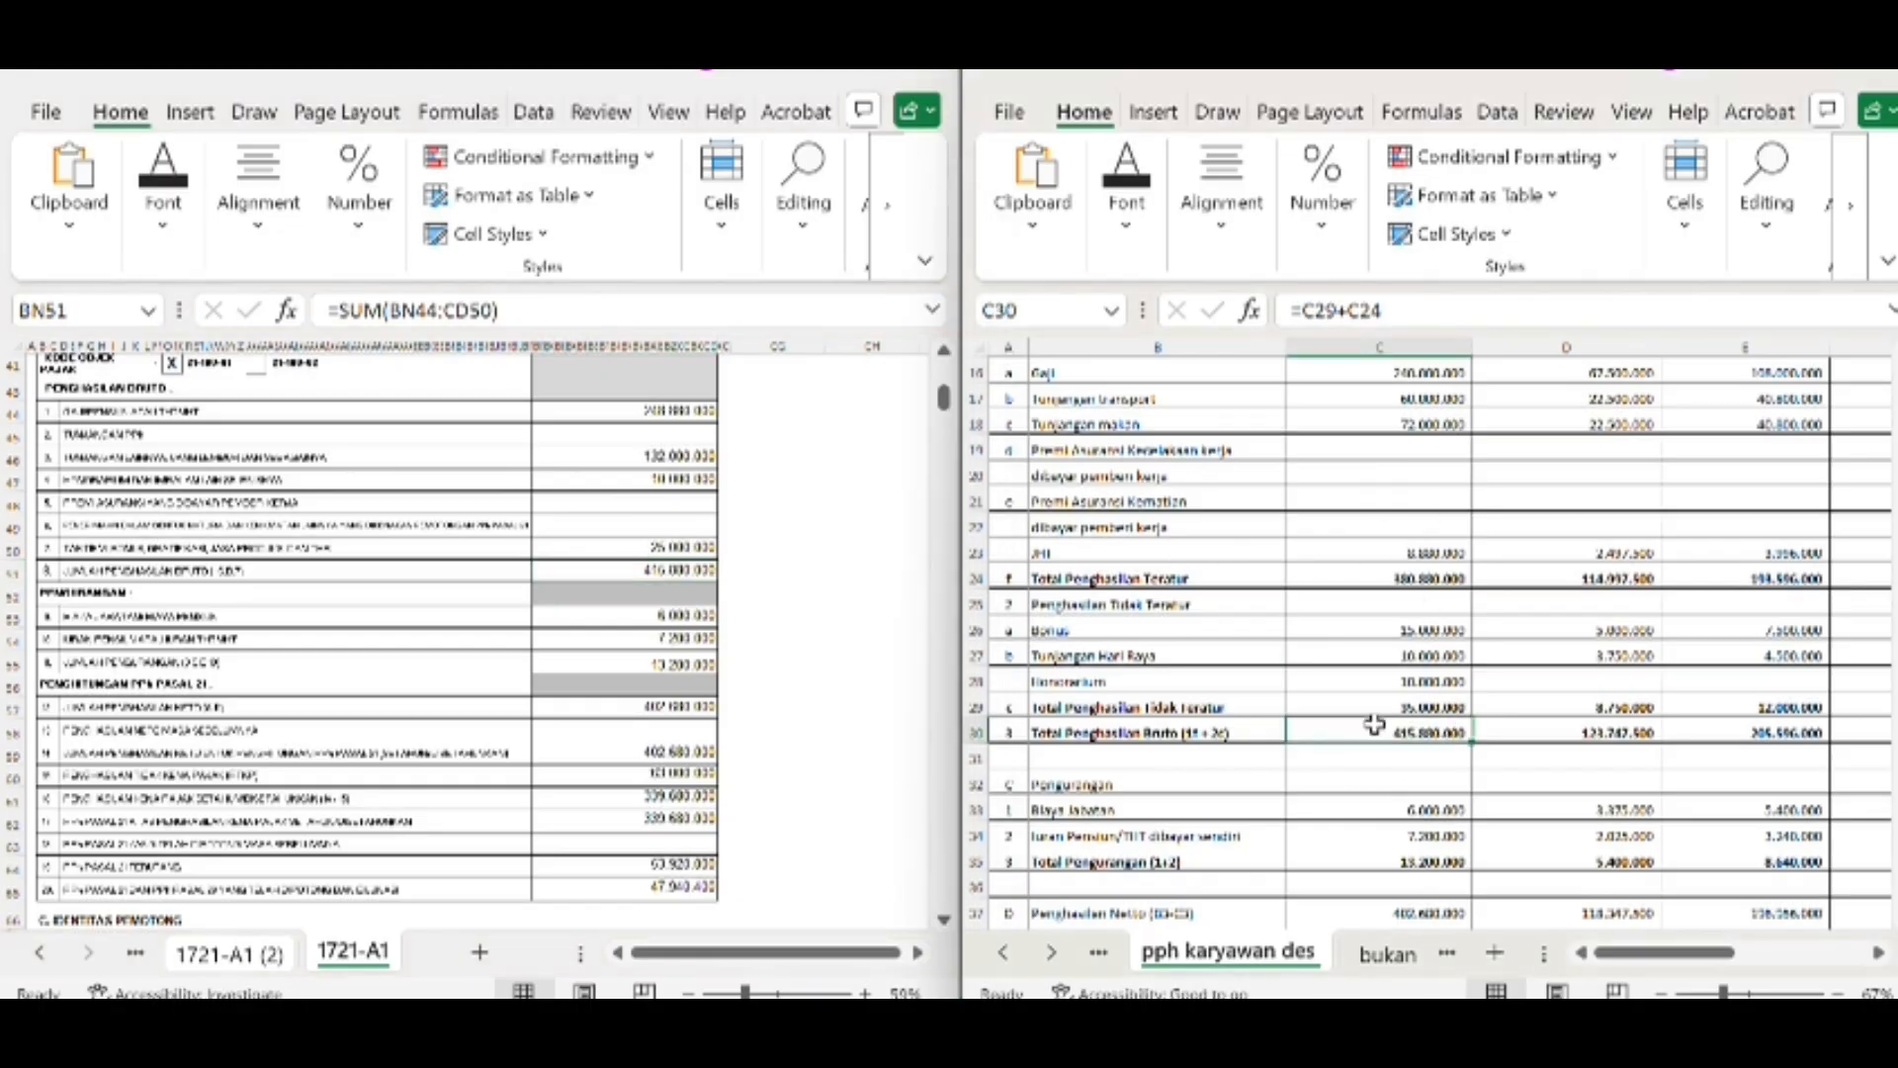
click(673, 567)
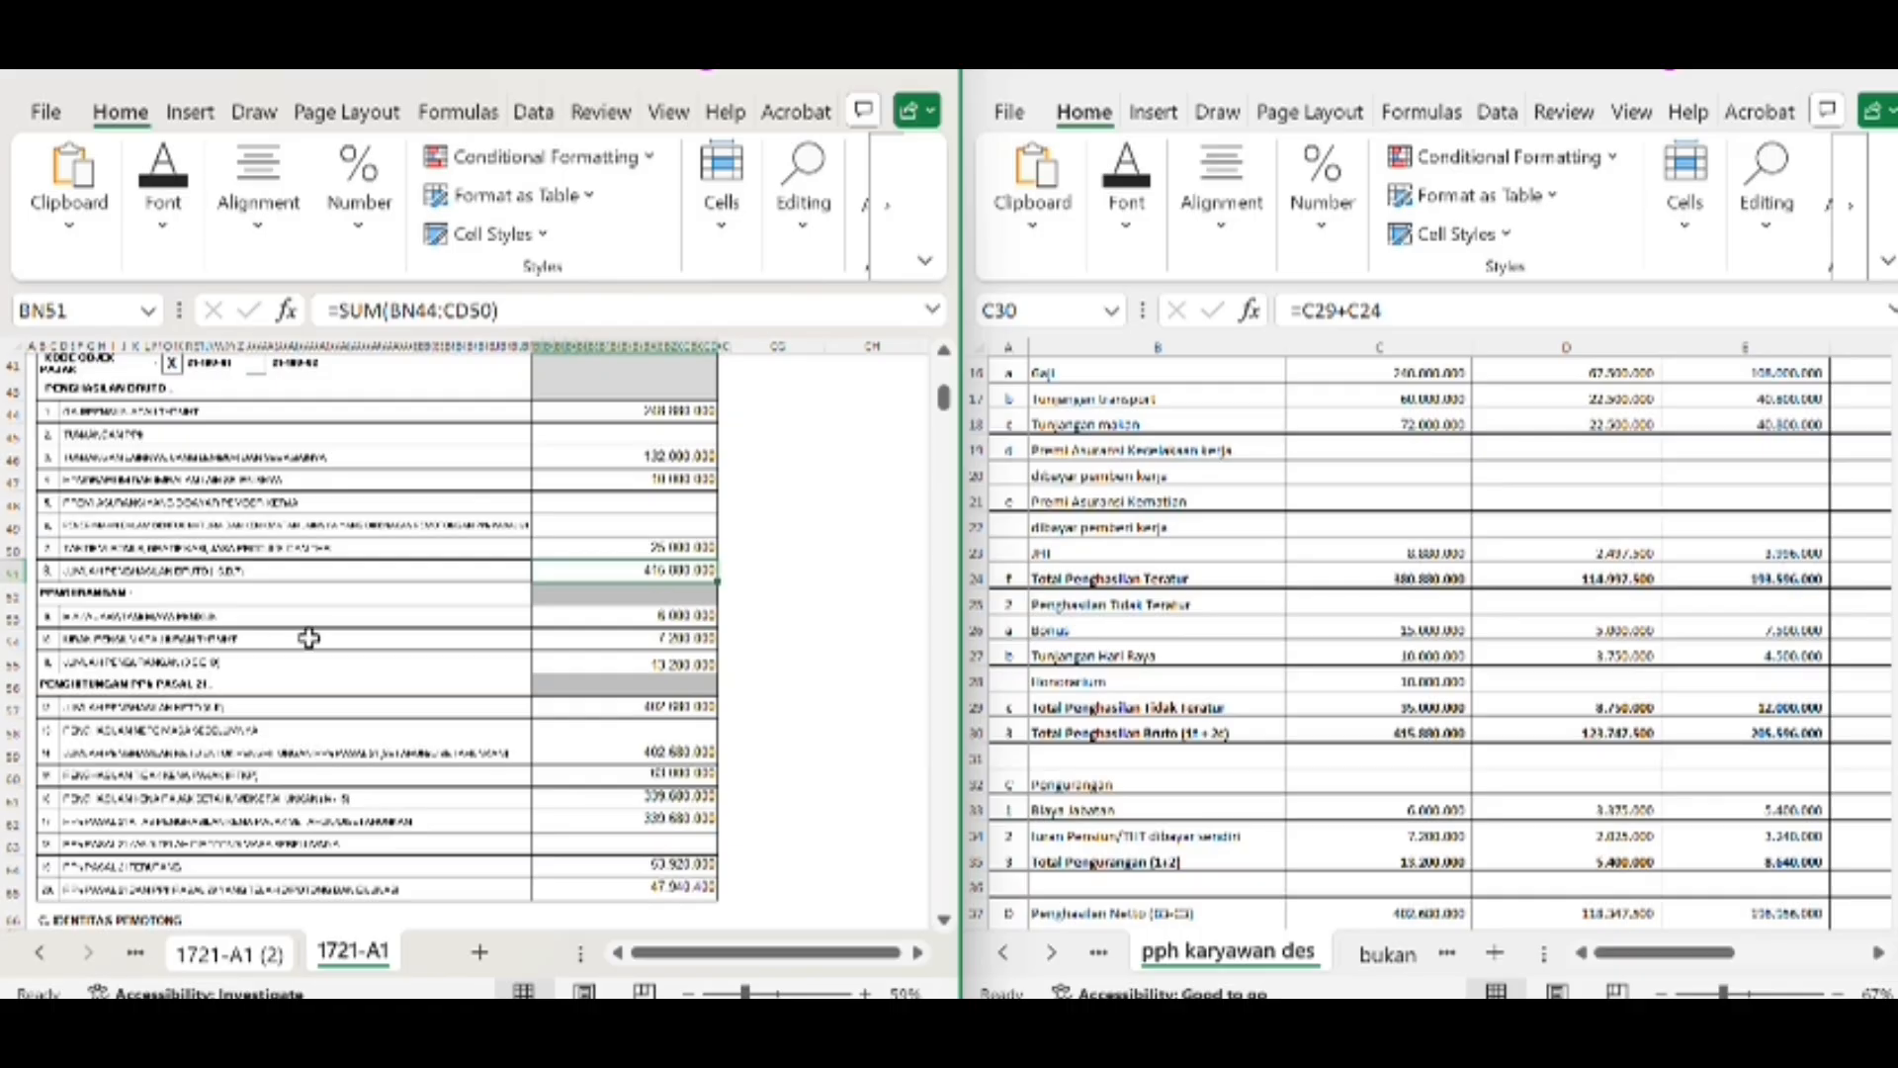
Compare the form's Biaya Jabatan and pension contribution deductions with the matching Pengurangan cells for the first employee
click(668, 618)
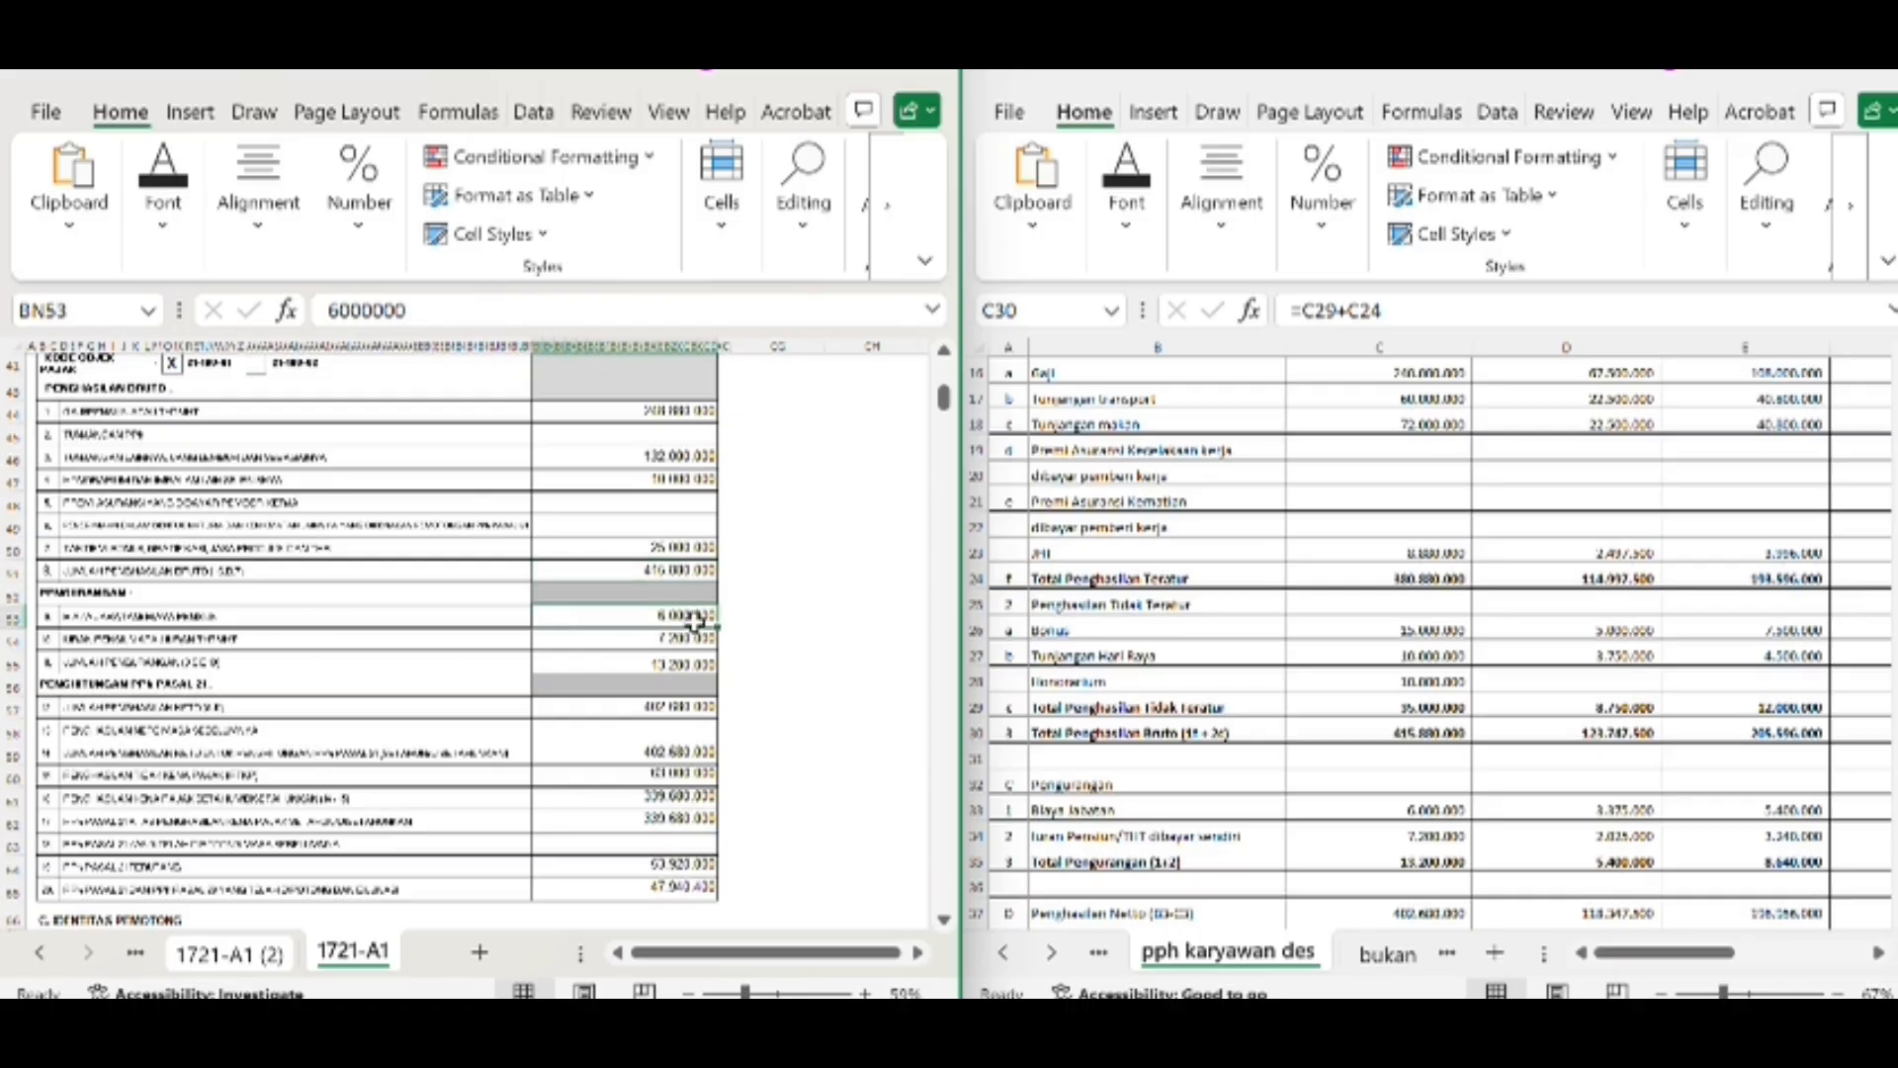
scroll(1582, 776, down, 4)
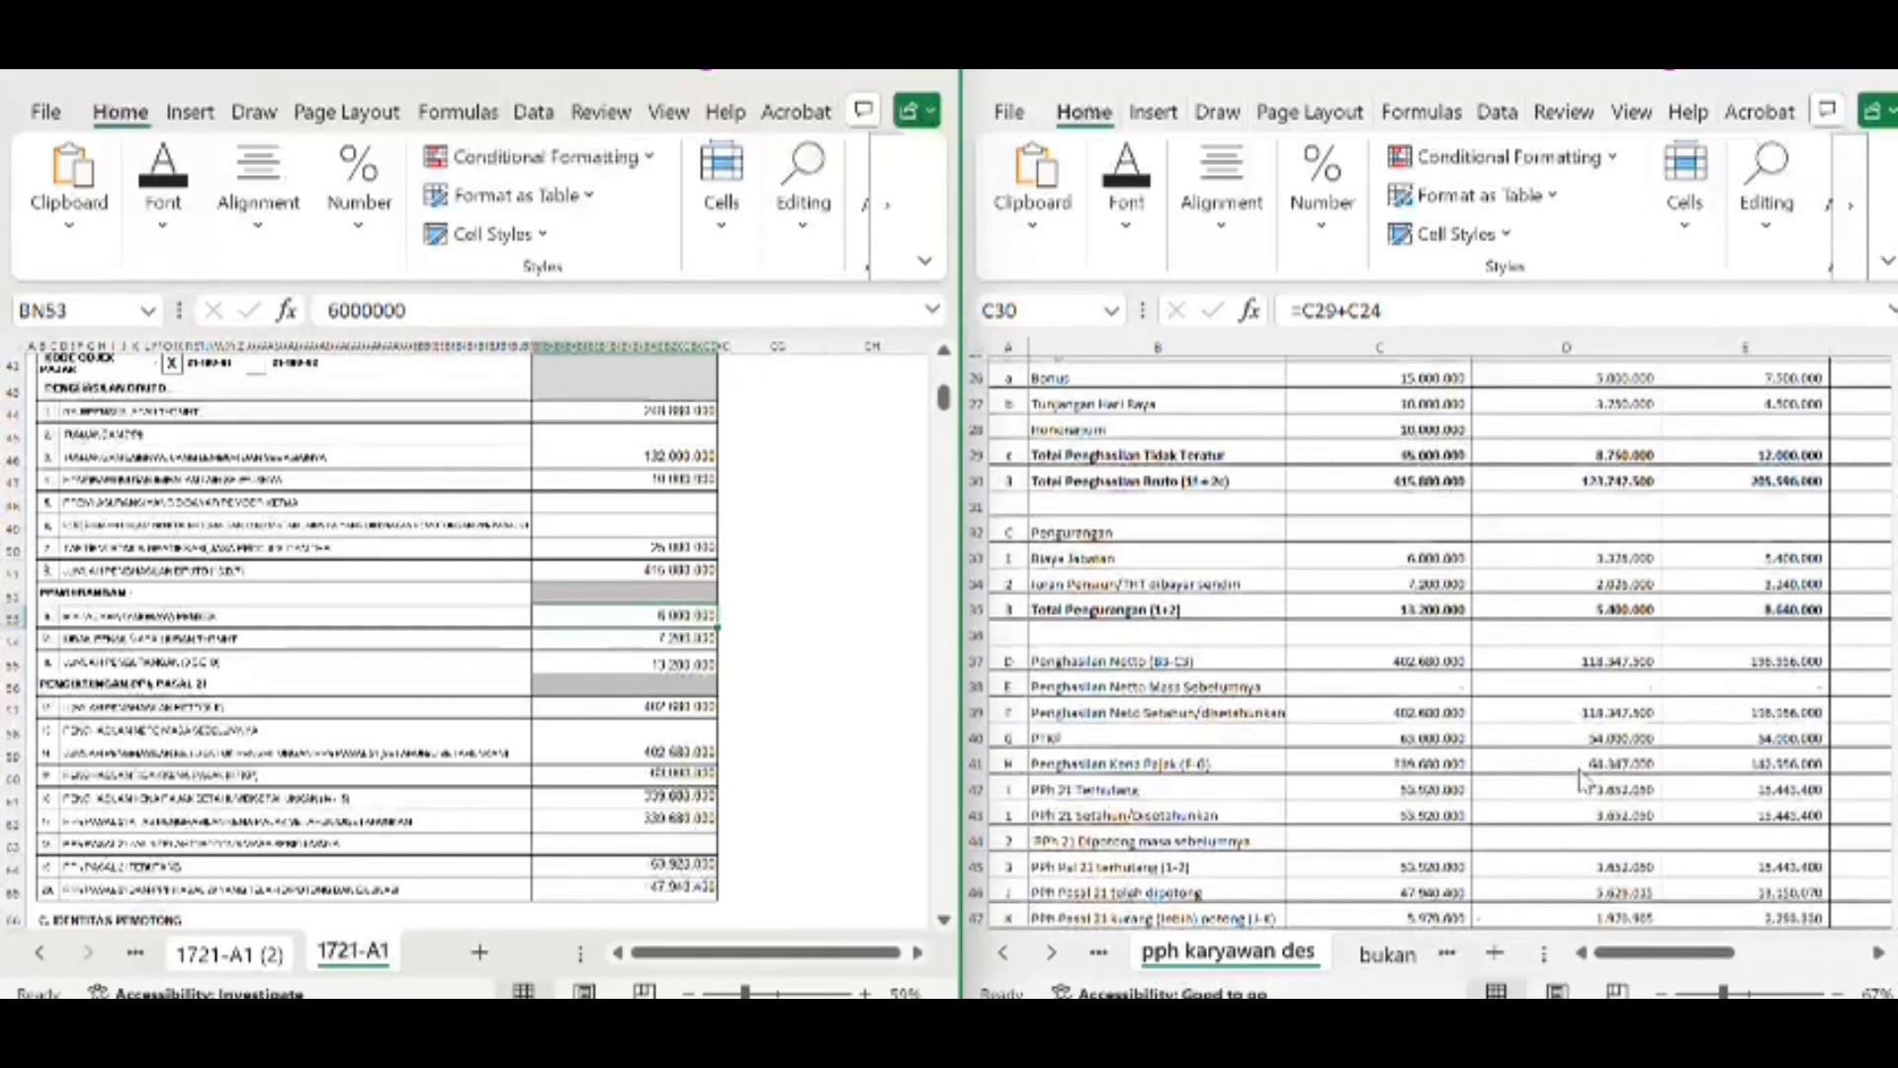
click(1409, 554)
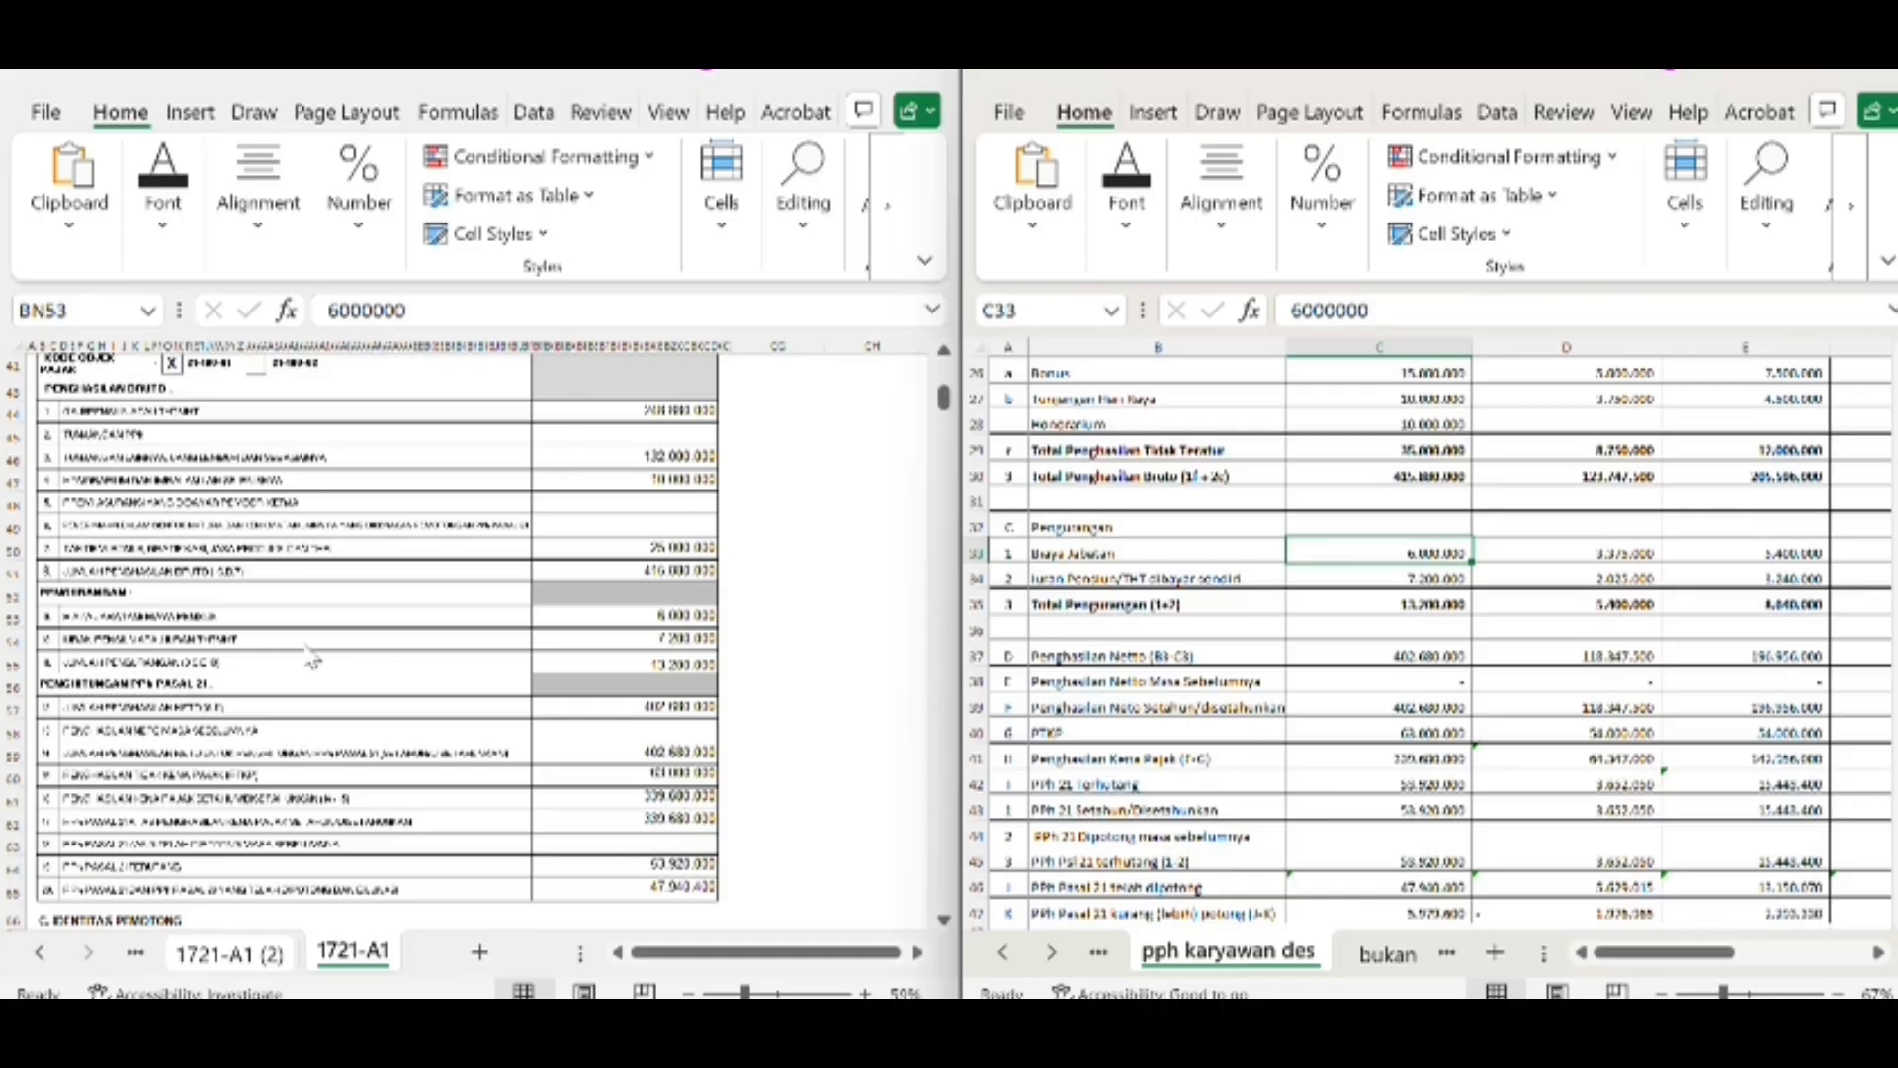
click(658, 639)
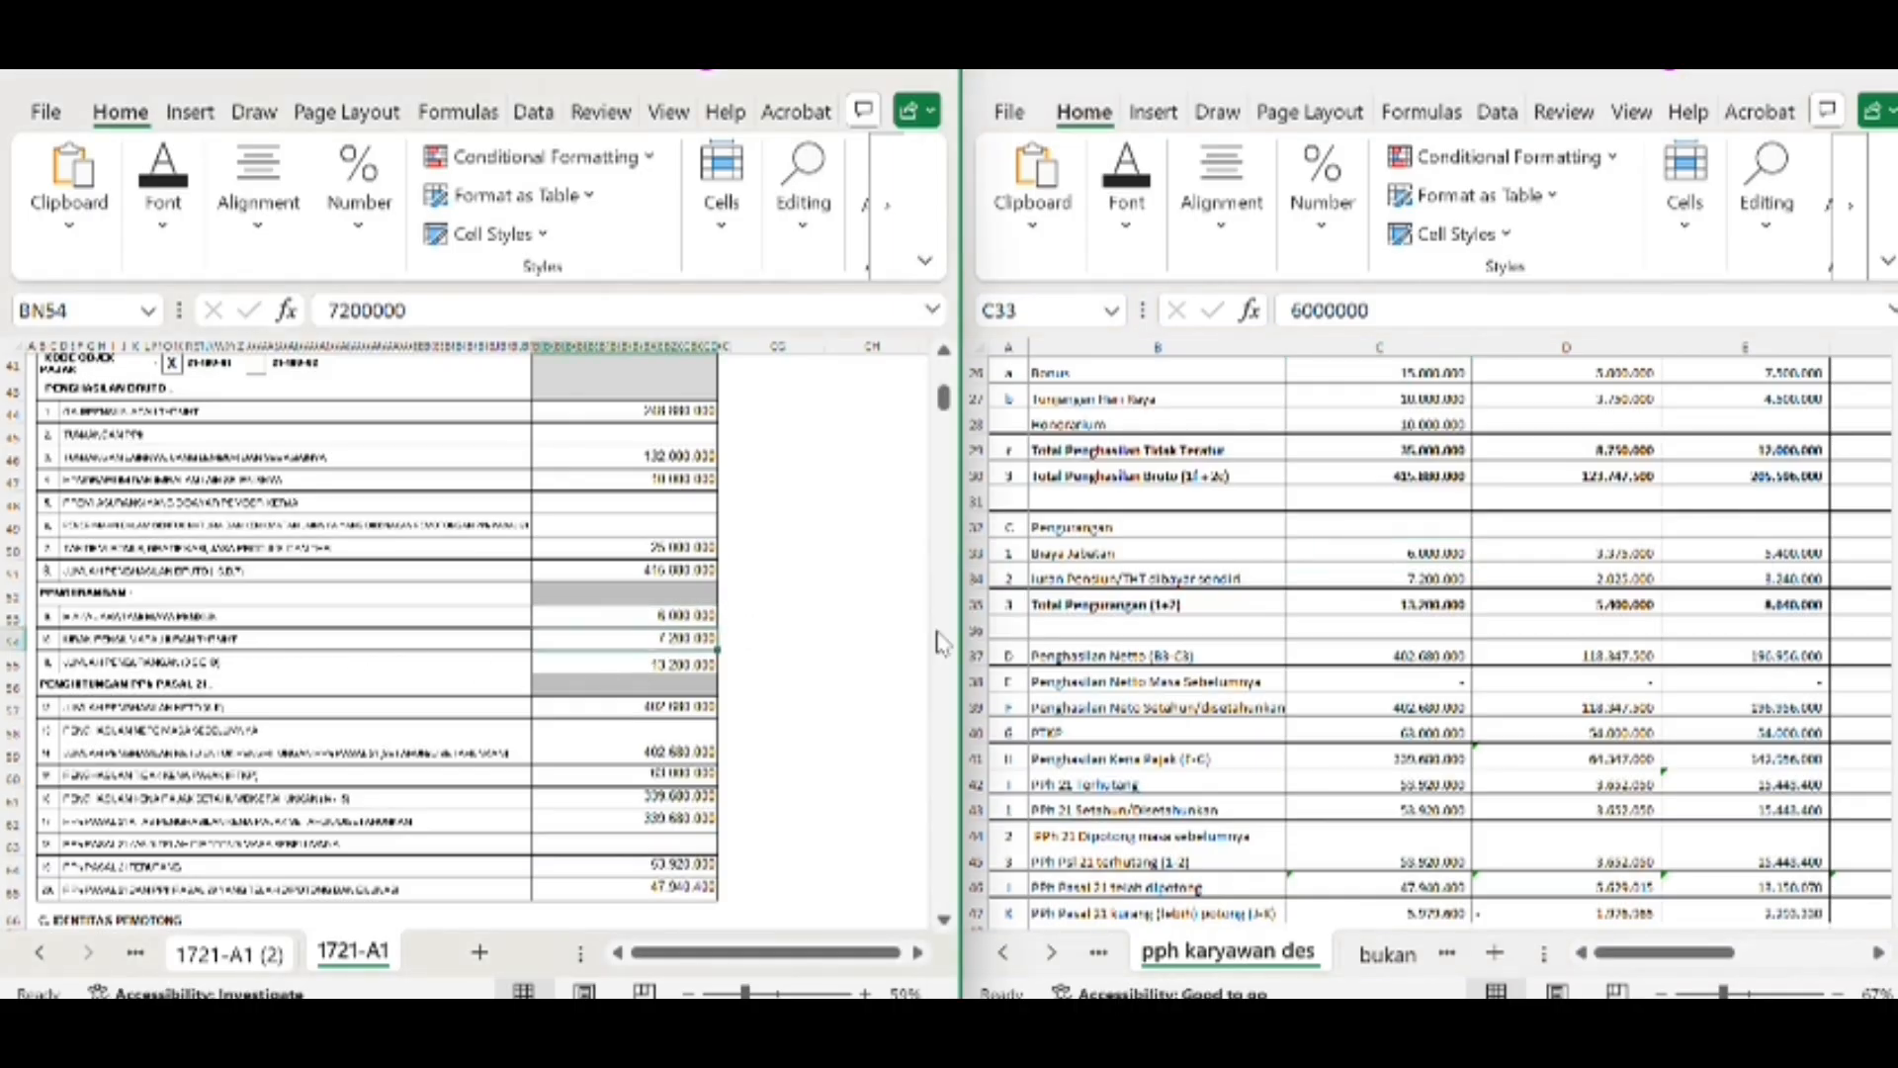
click(1362, 582)
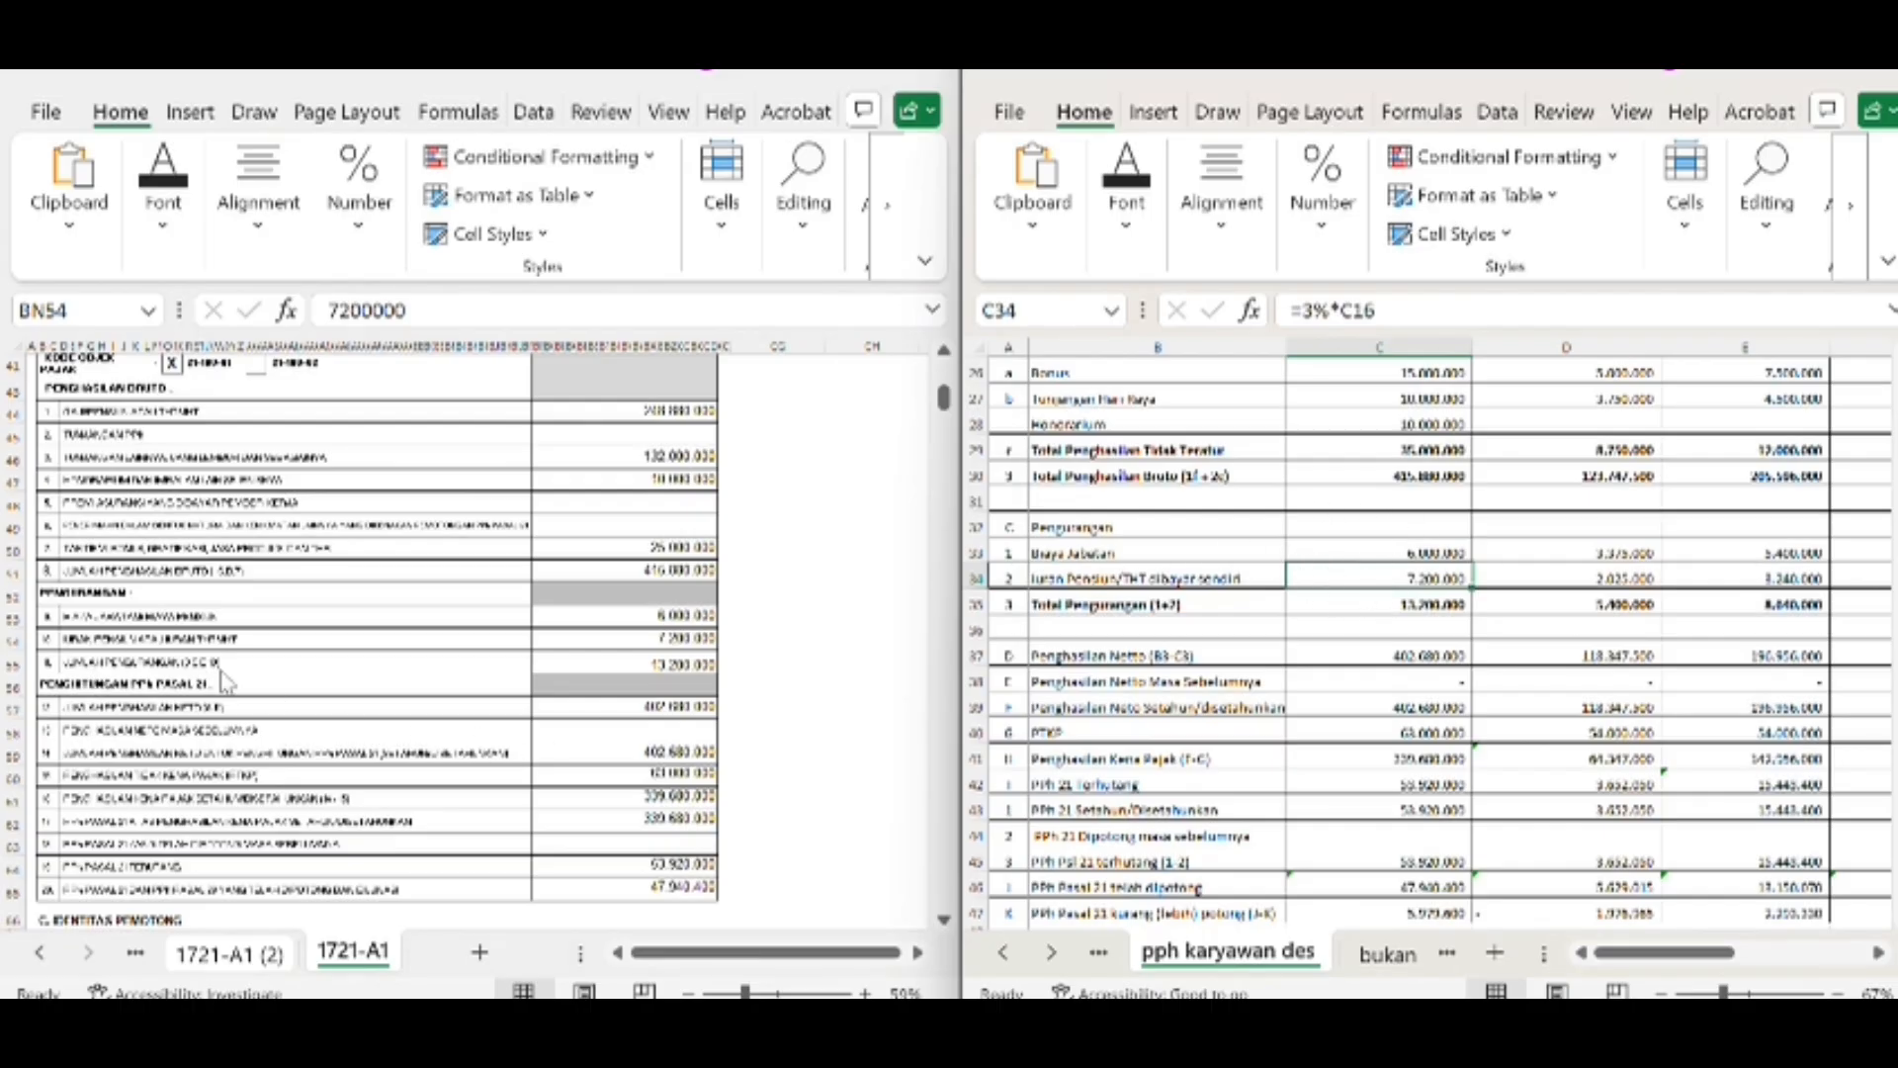
Compare the form's total deductions formula in BN55 with the worksheet's Total Pengurangan in C35
click(640, 665)
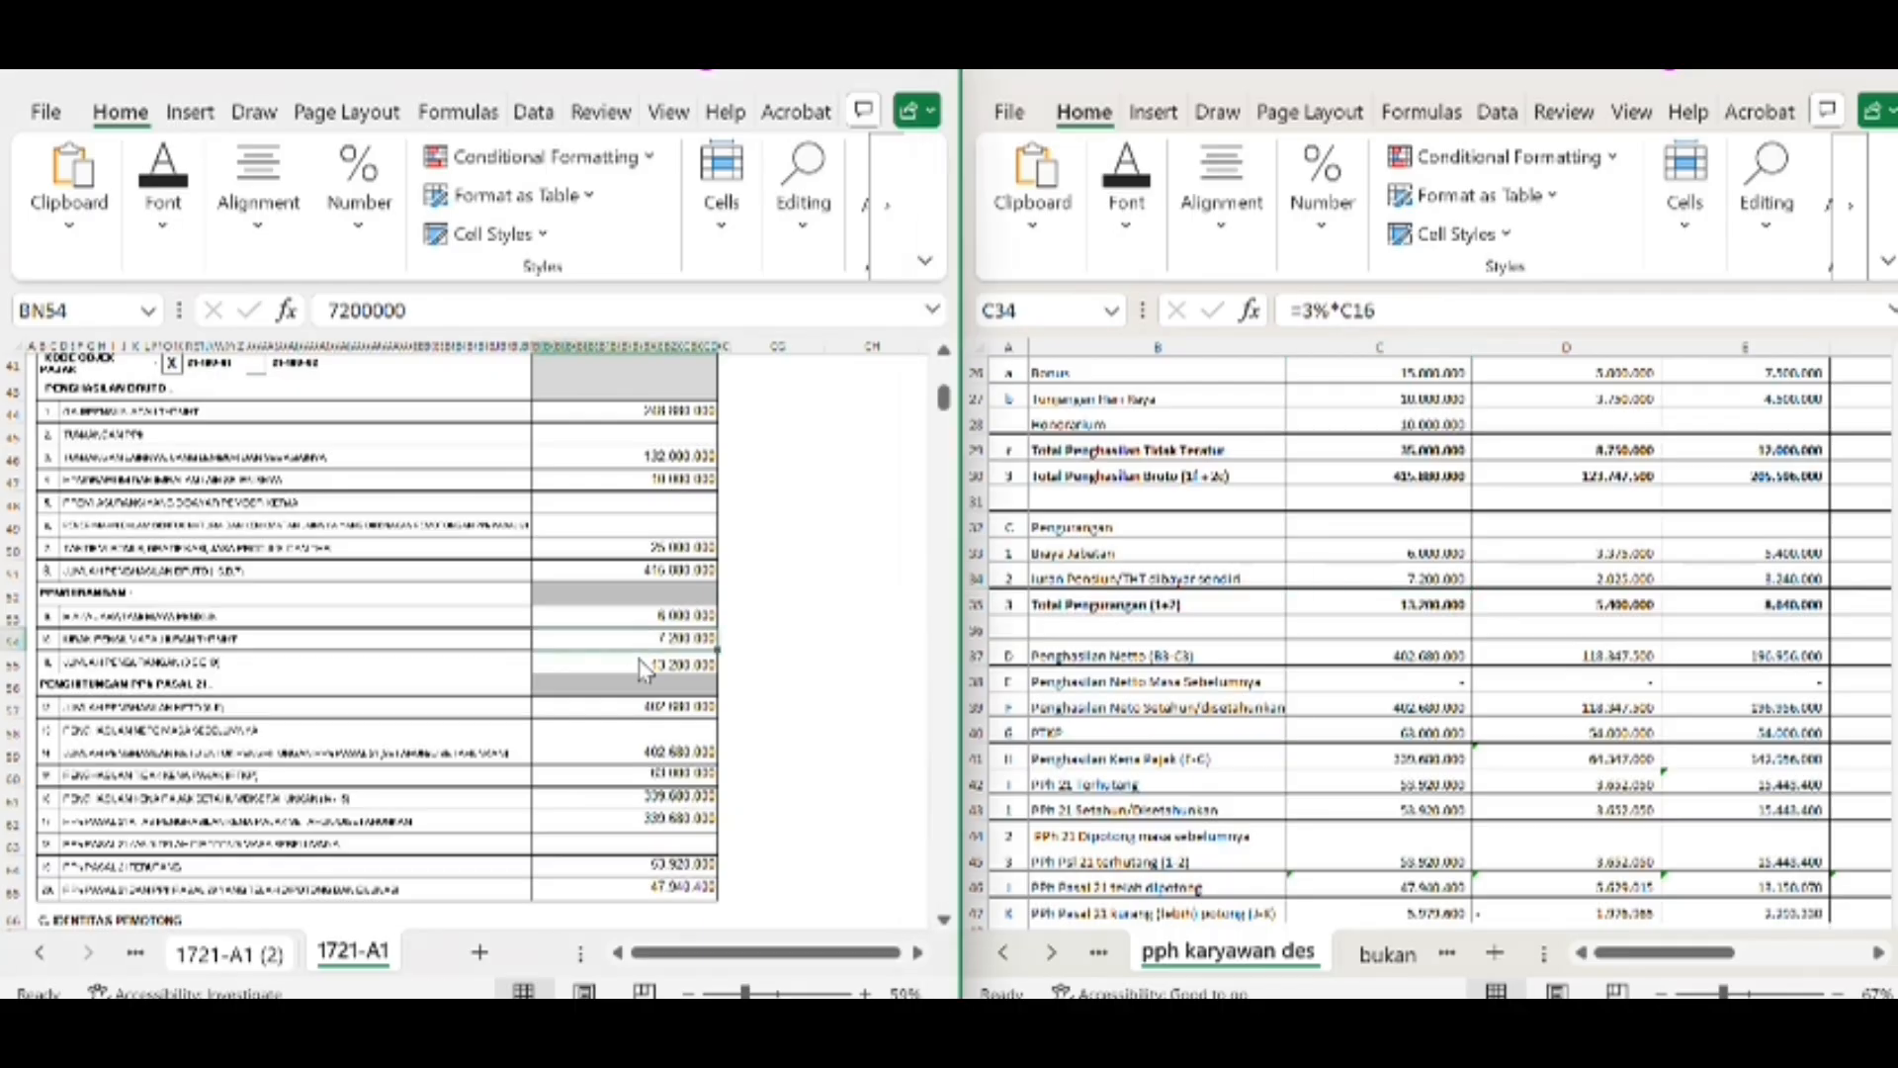
click(641, 683)
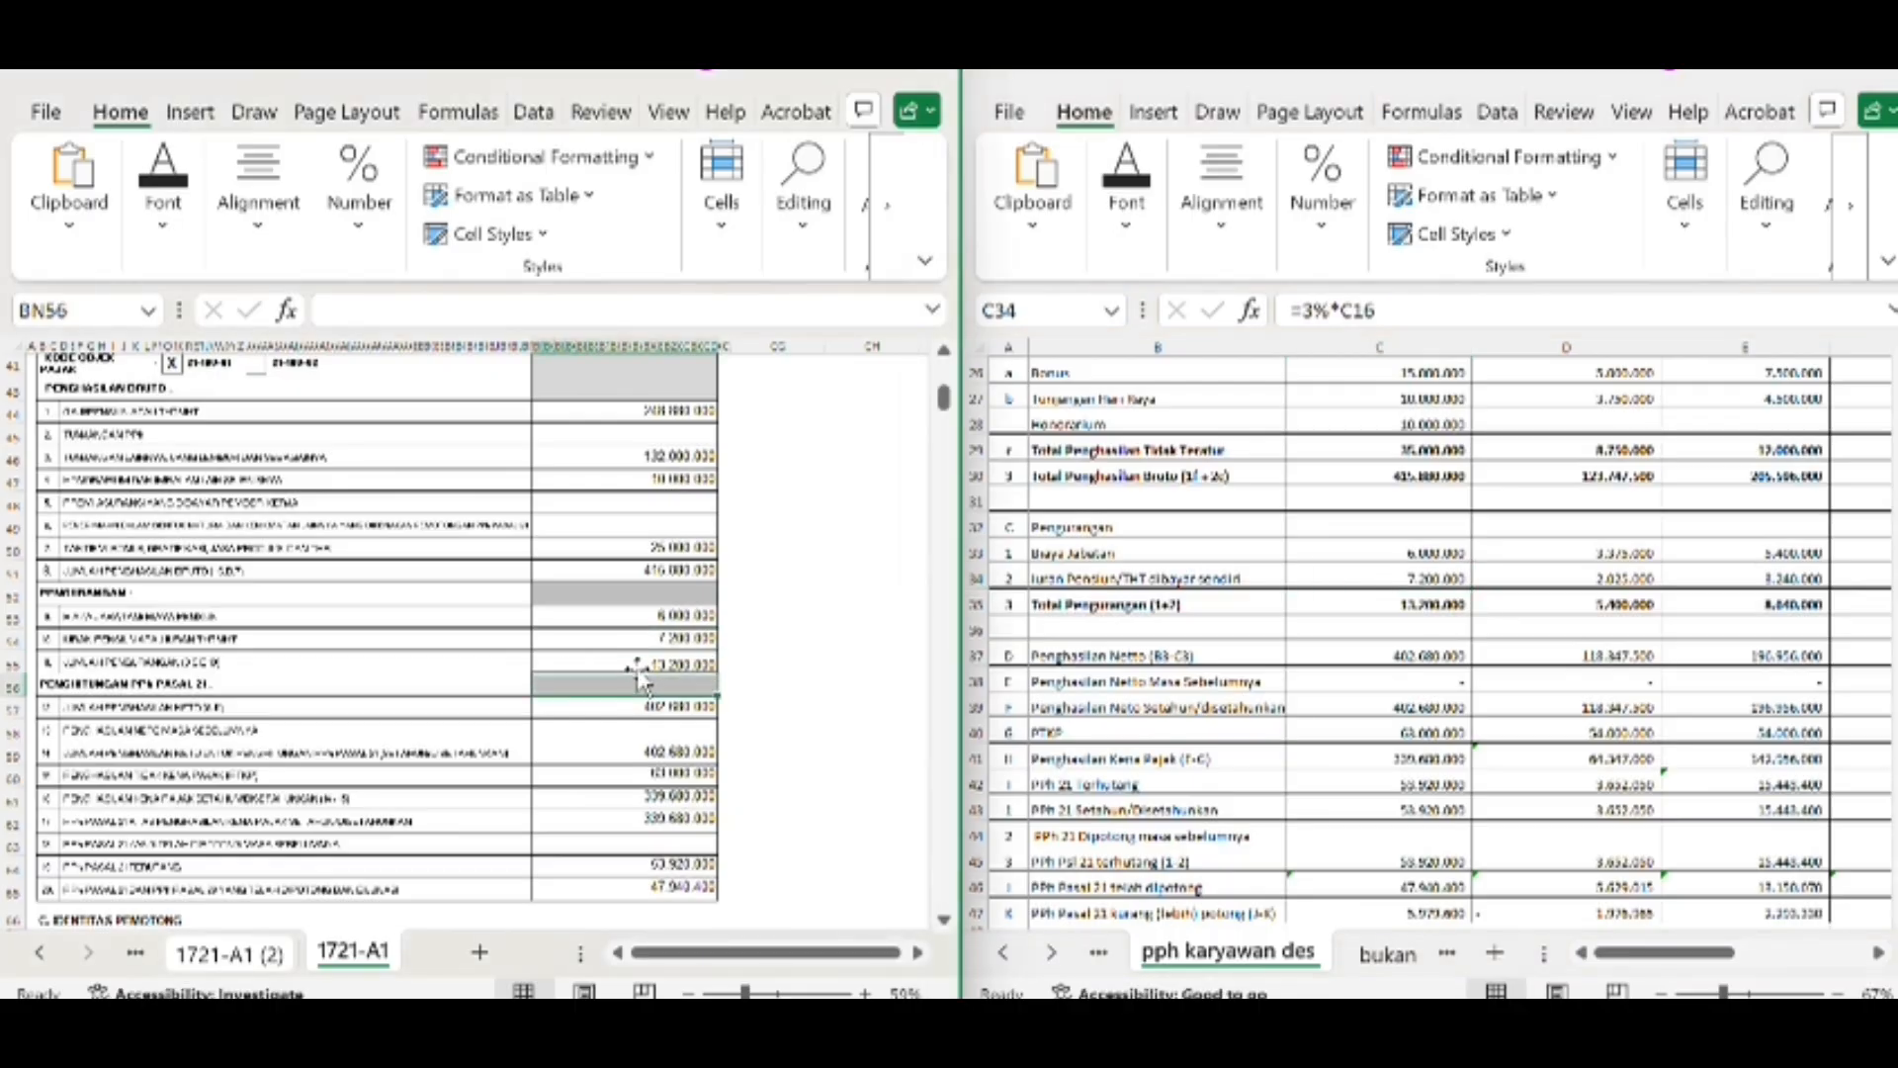
click(638, 665)
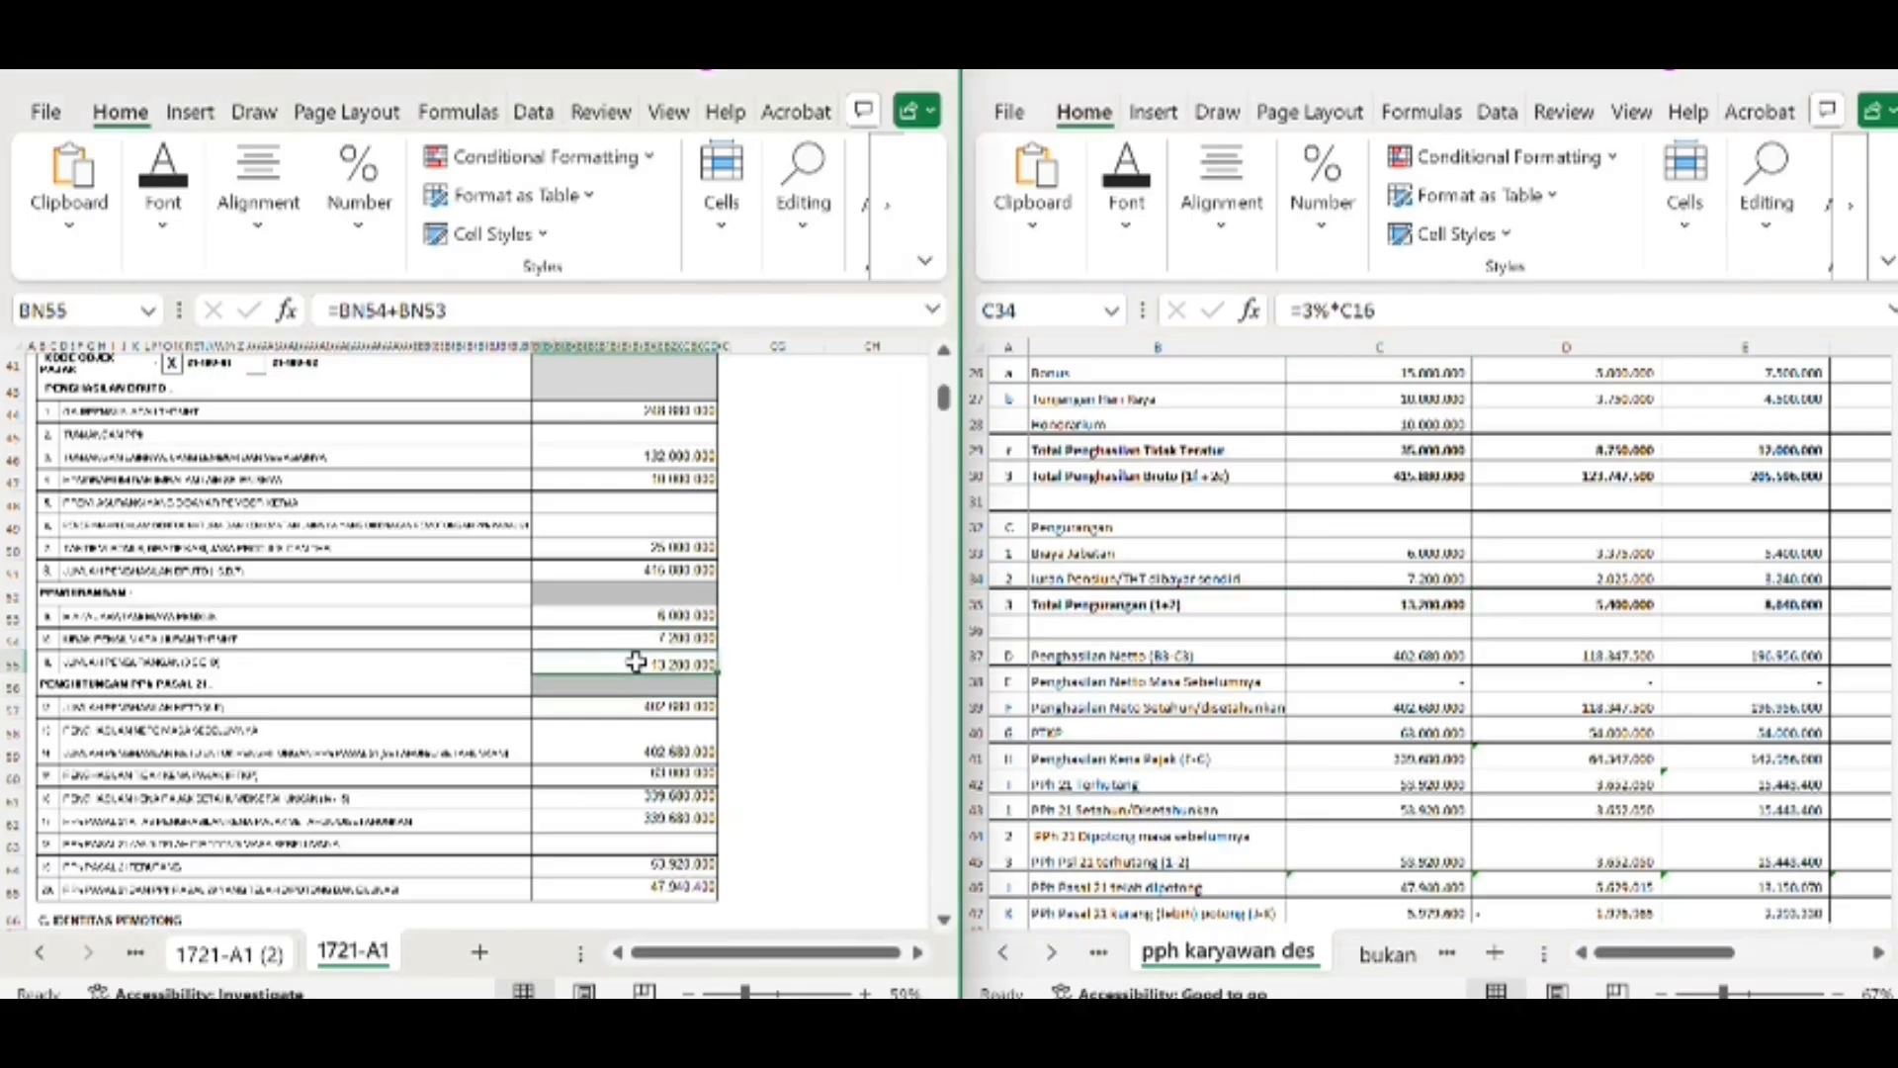
click(1376, 603)
click(1373, 606)
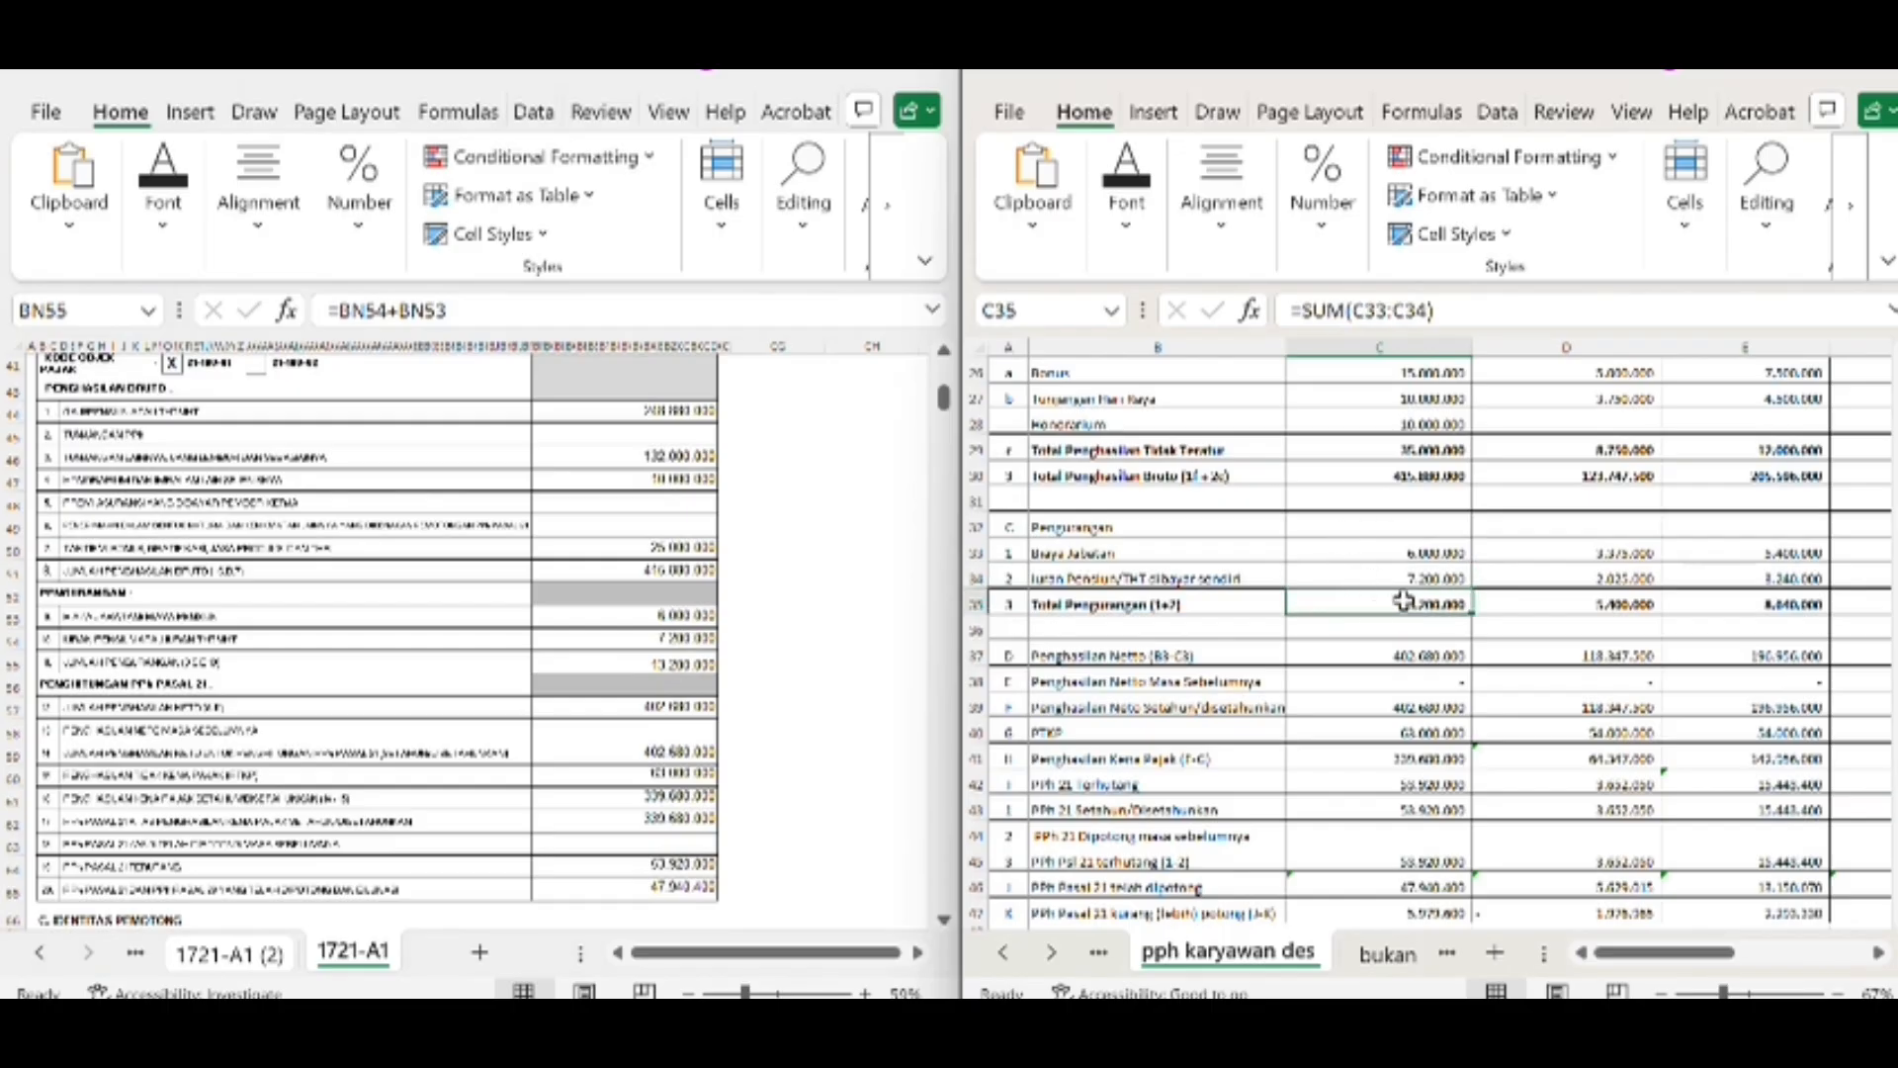
click(674, 669)
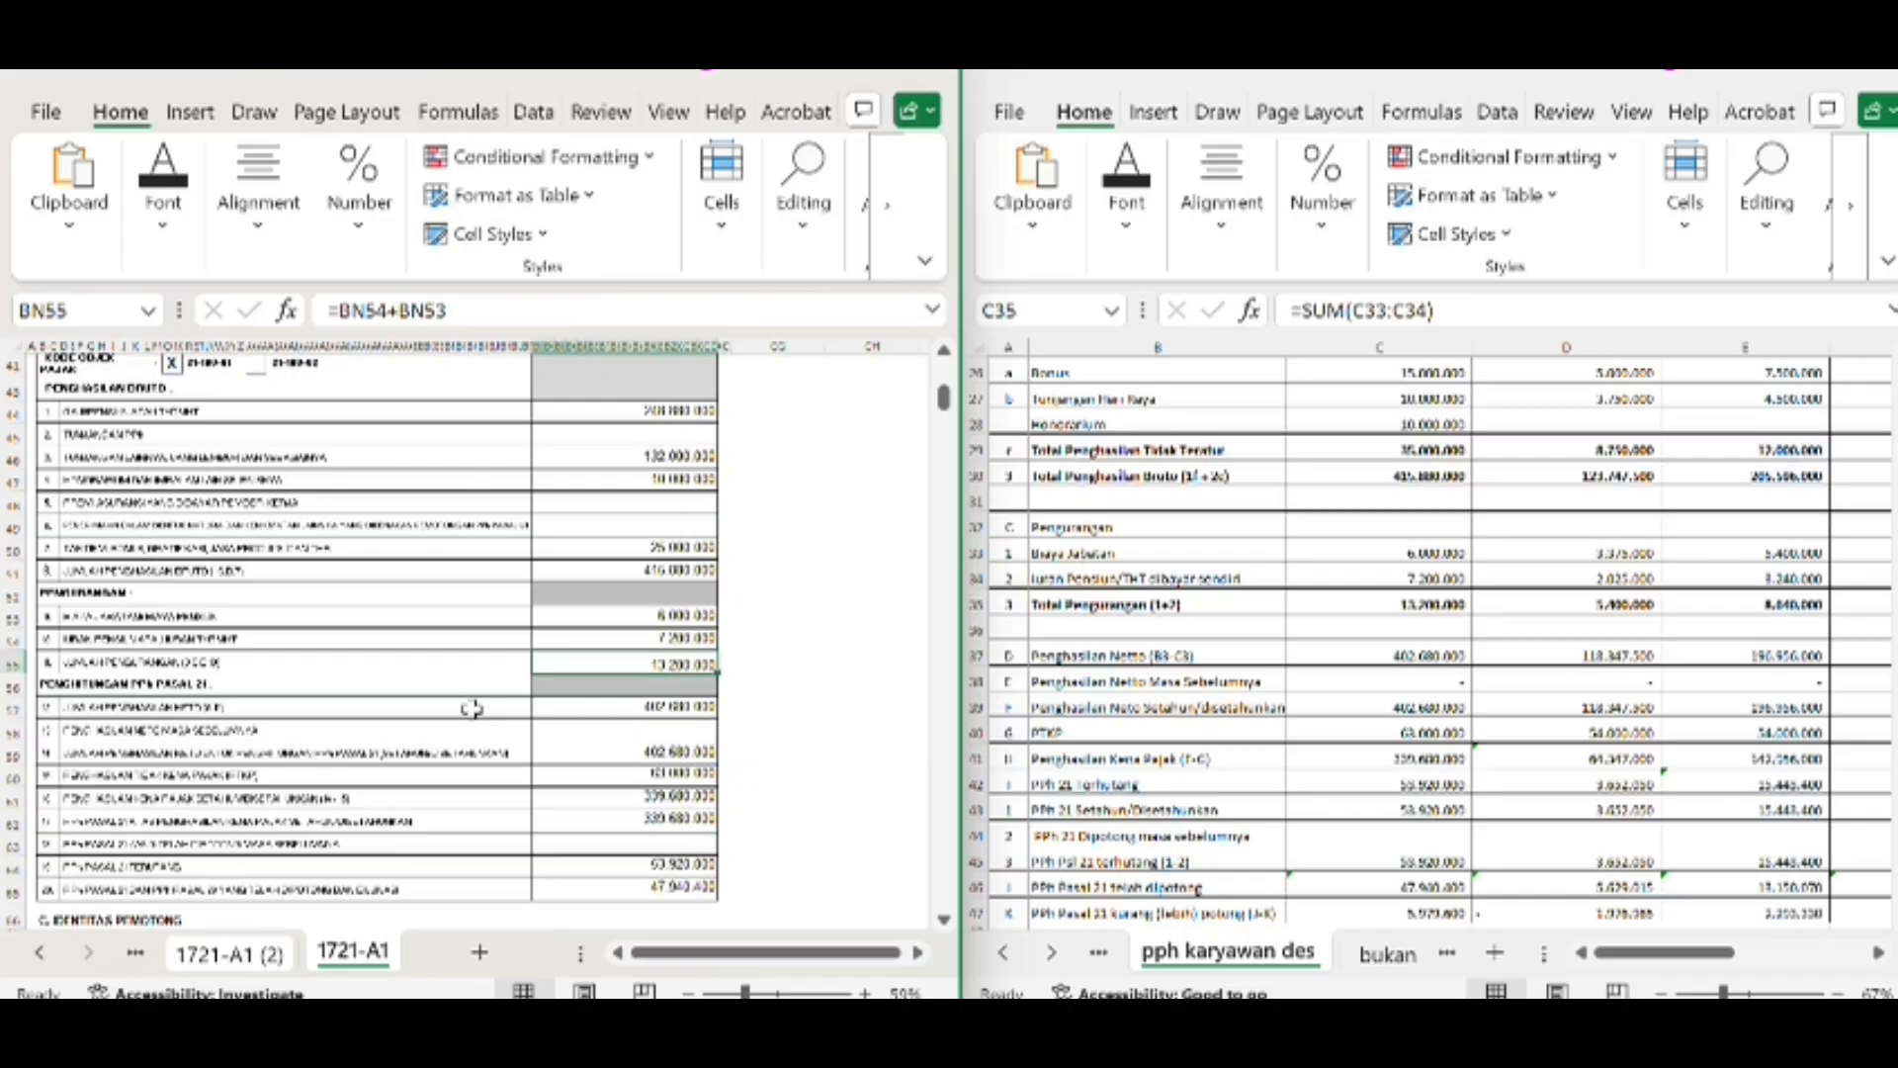
Trace the form's net income in BN57 and annualised net income in BN59 back to gross income and total deductions
click(632, 572)
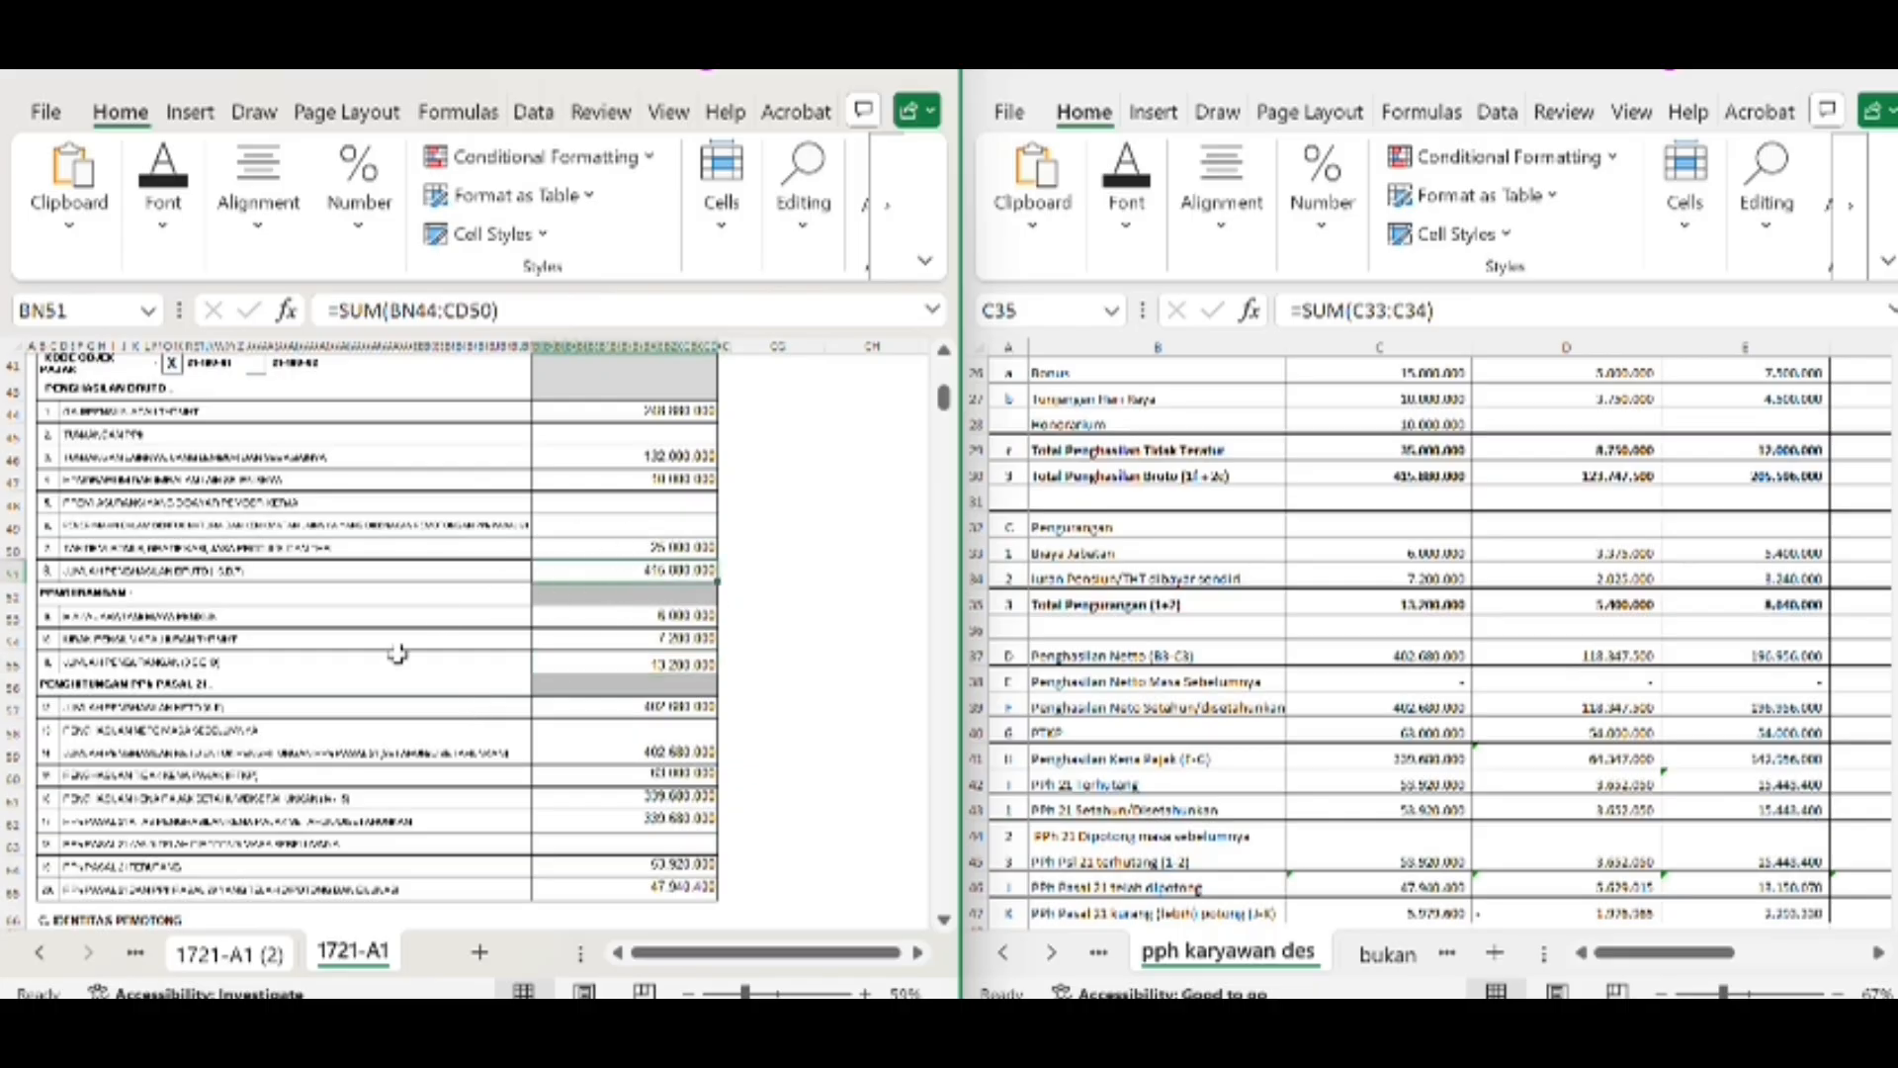
click(569, 665)
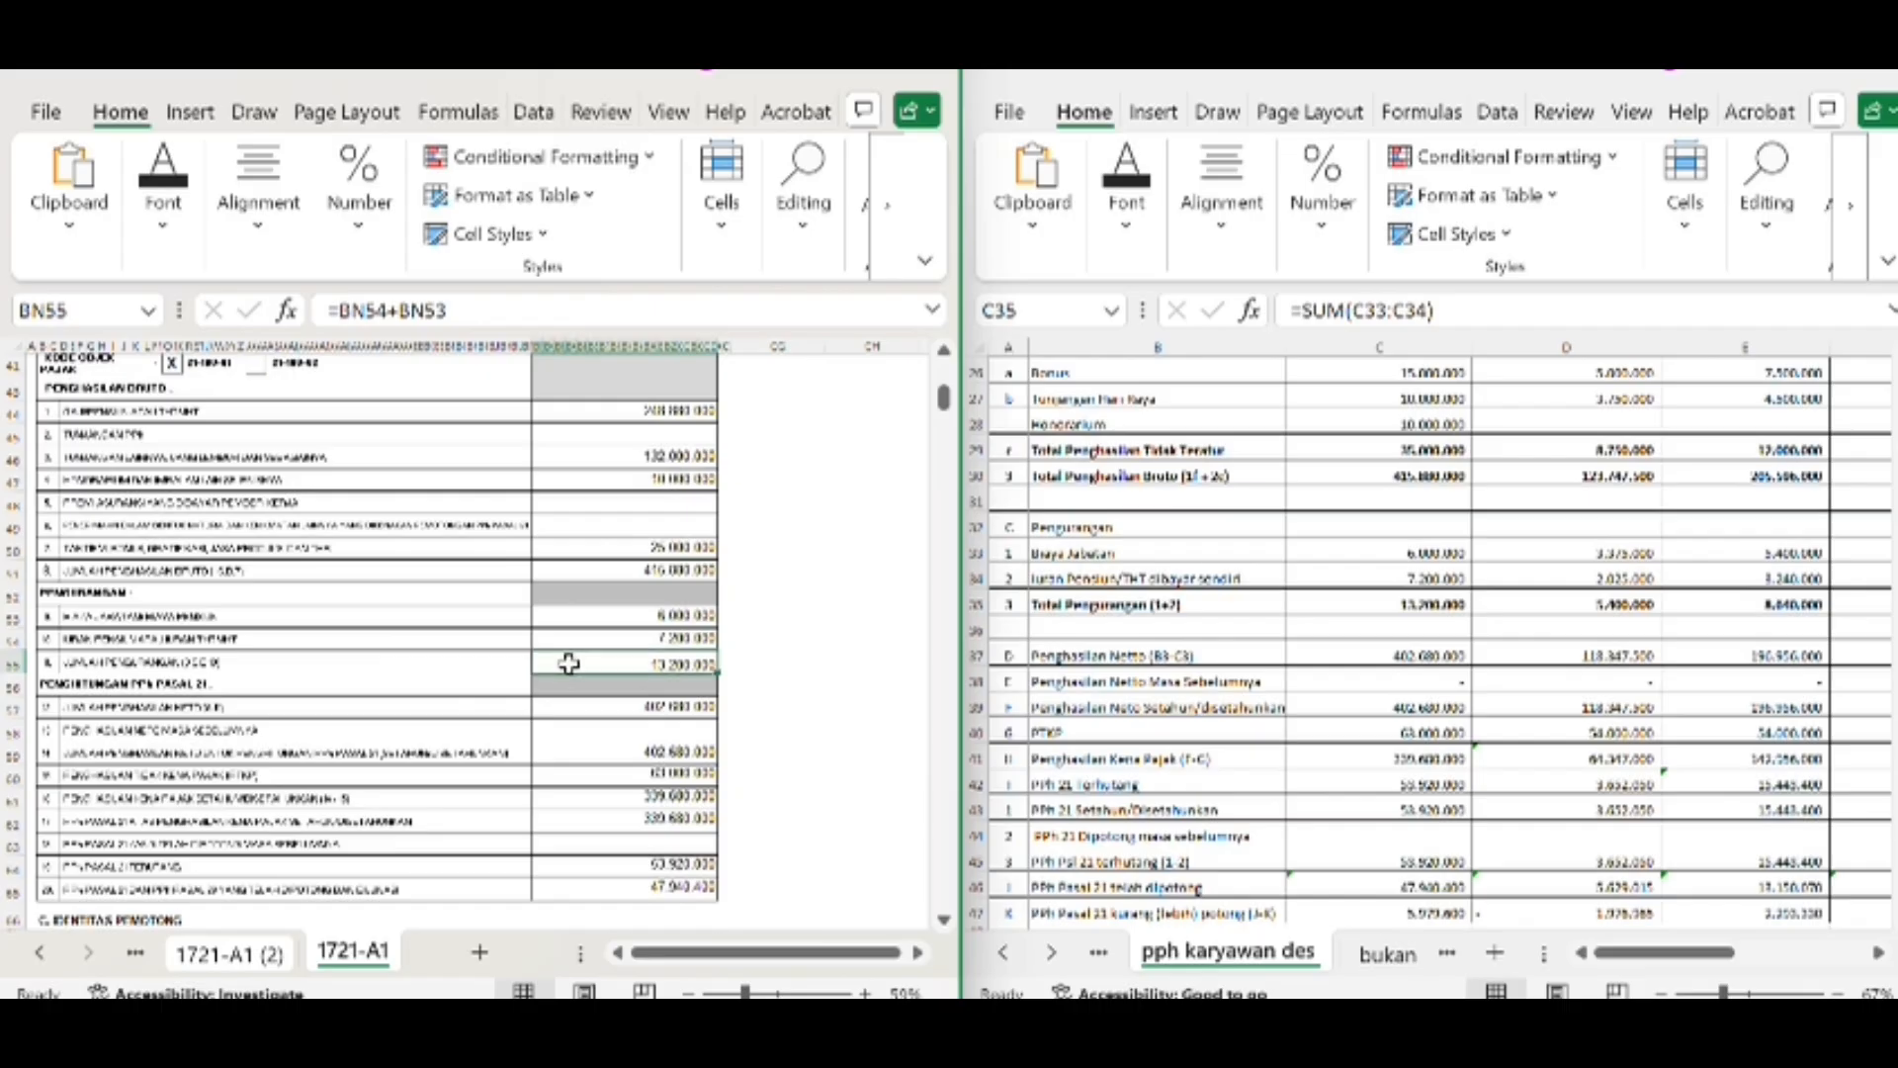
click(621, 716)
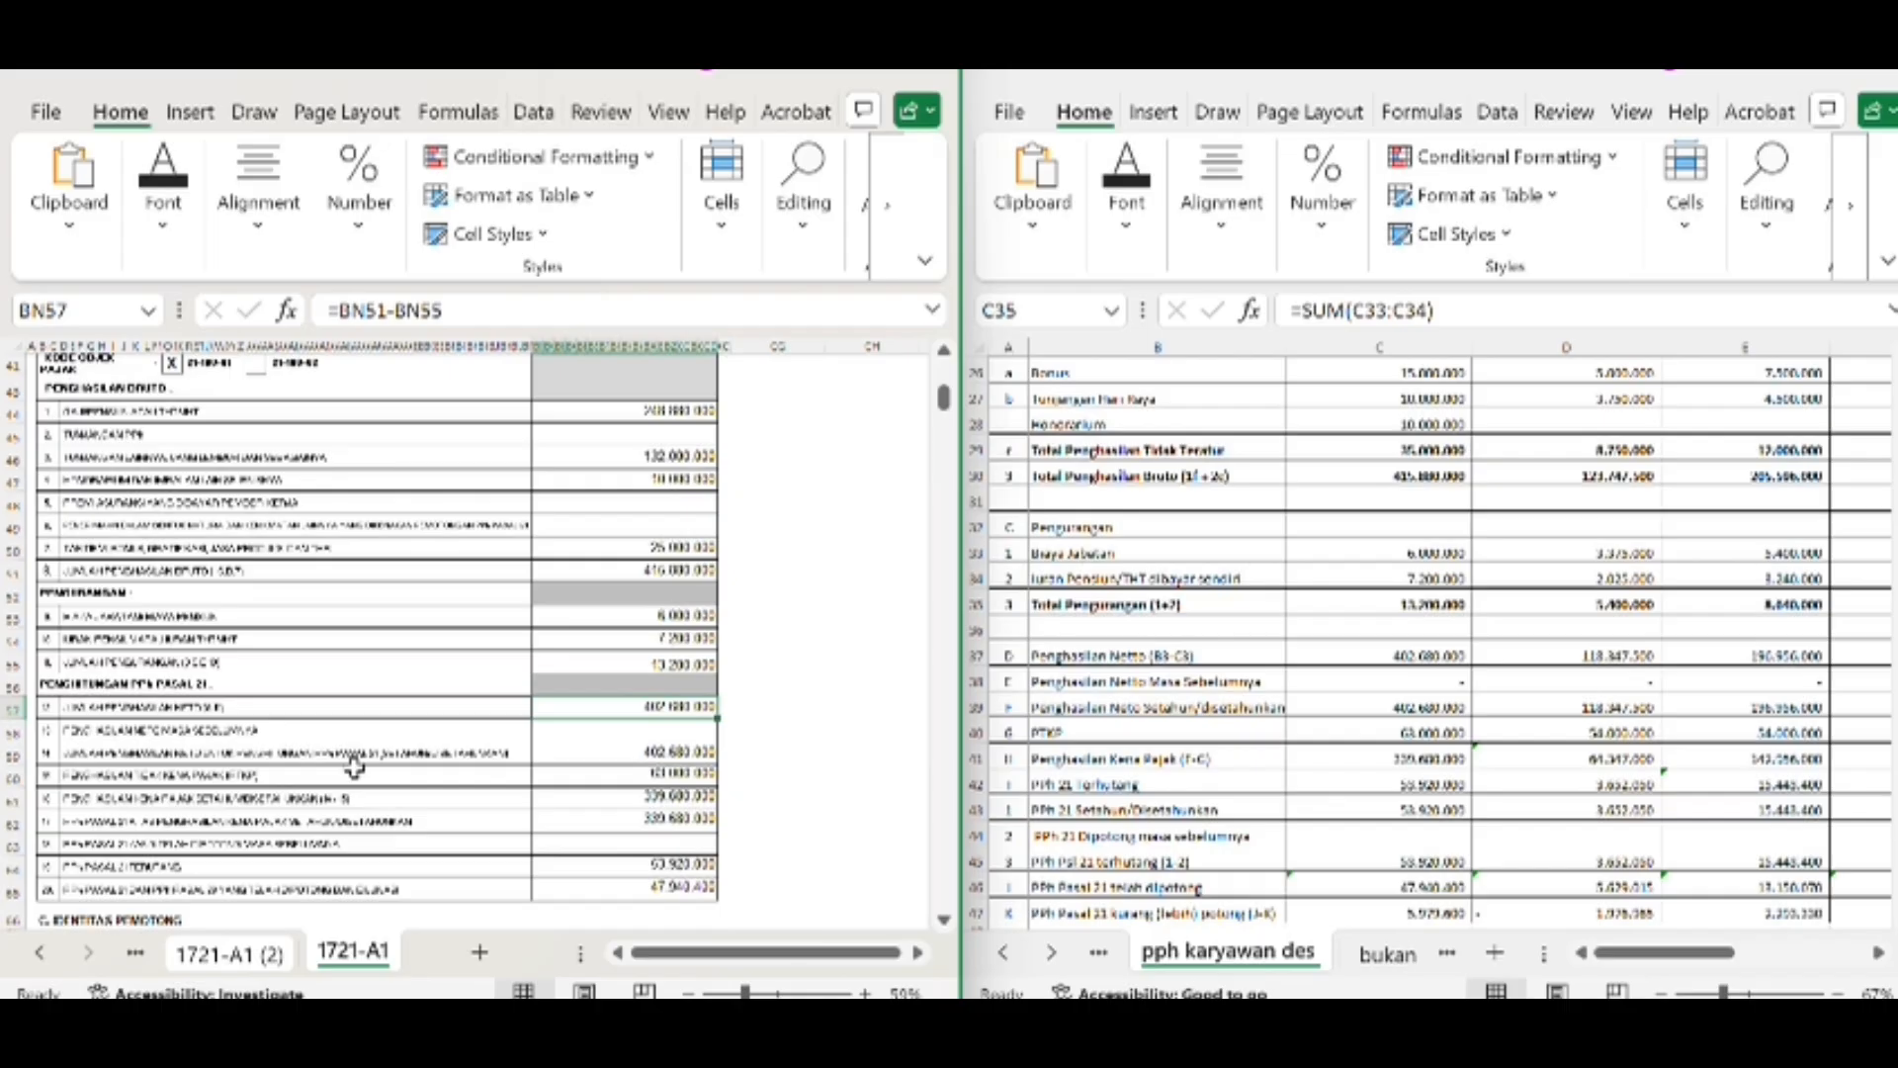
click(600, 756)
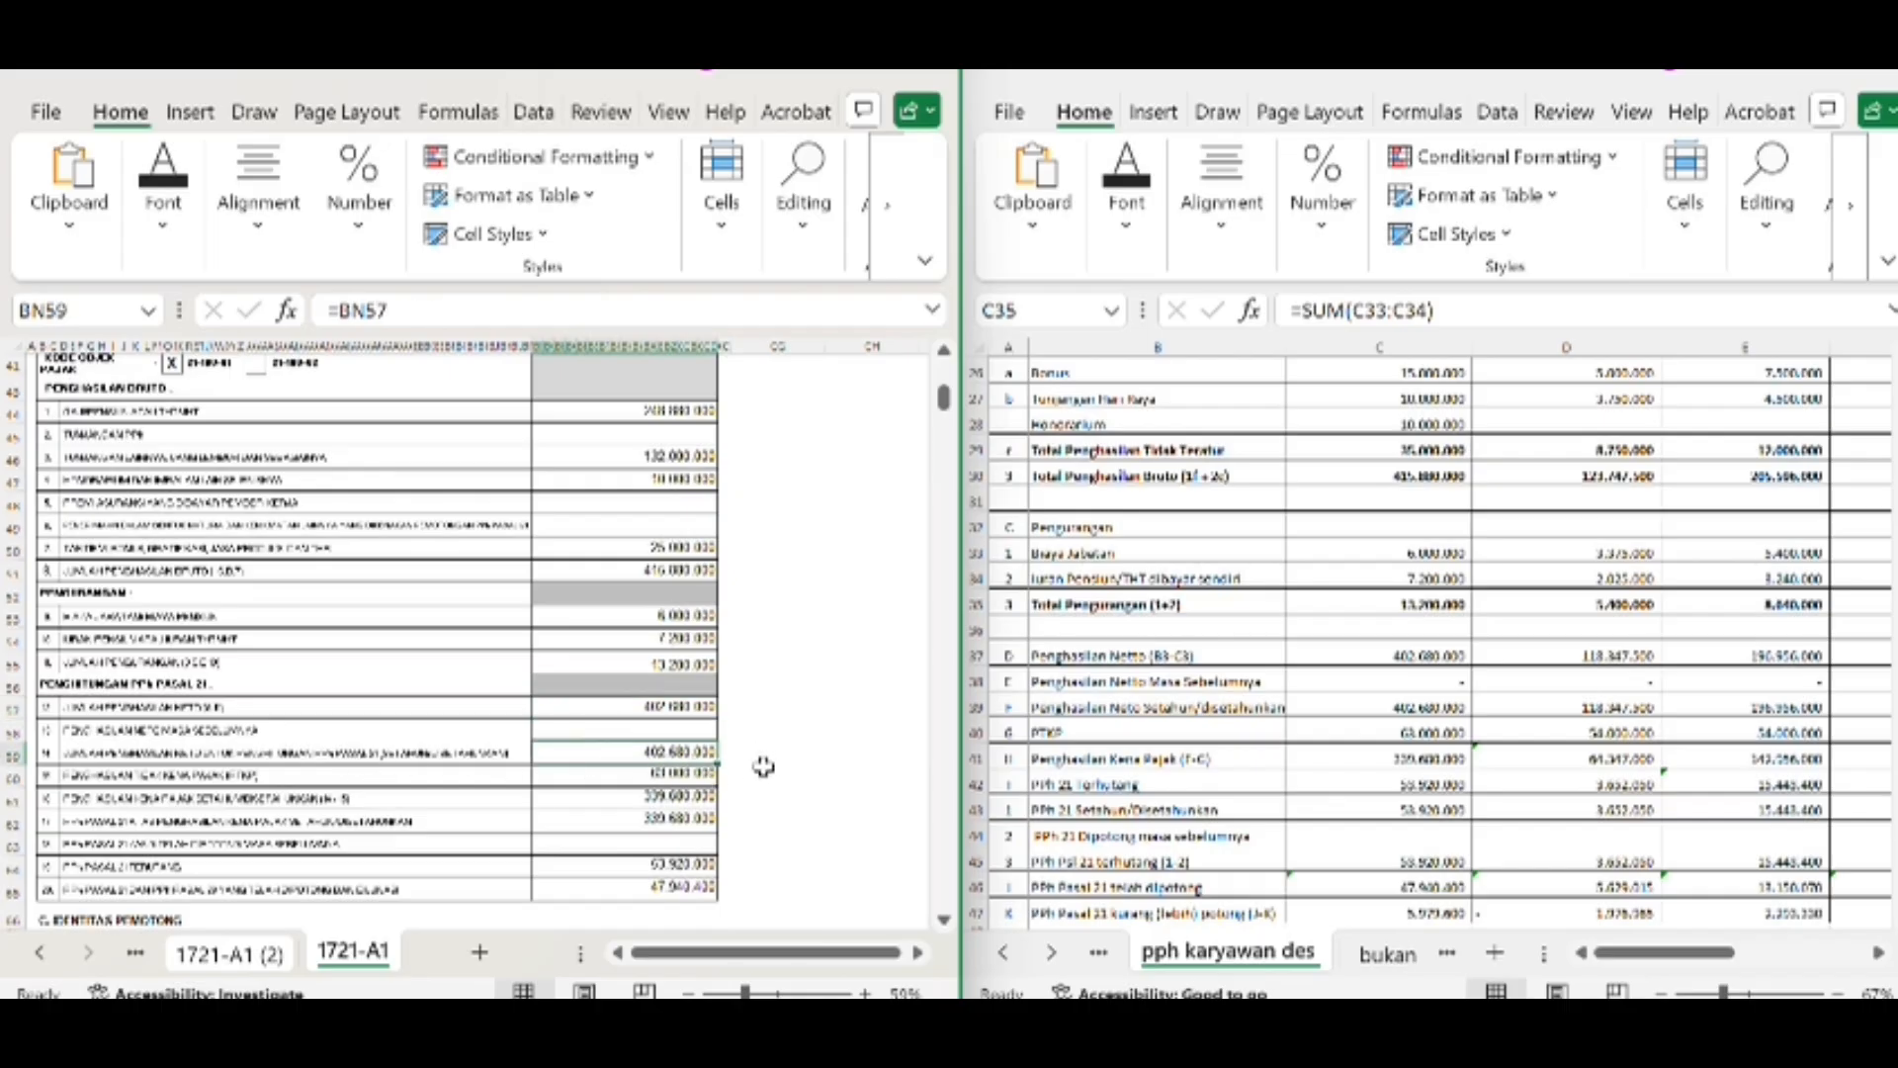
Compare the form's PTKP amount in BN60 with the worksheet's PTKP in C40, then recheck annualised net income in BN59
click(237, 775)
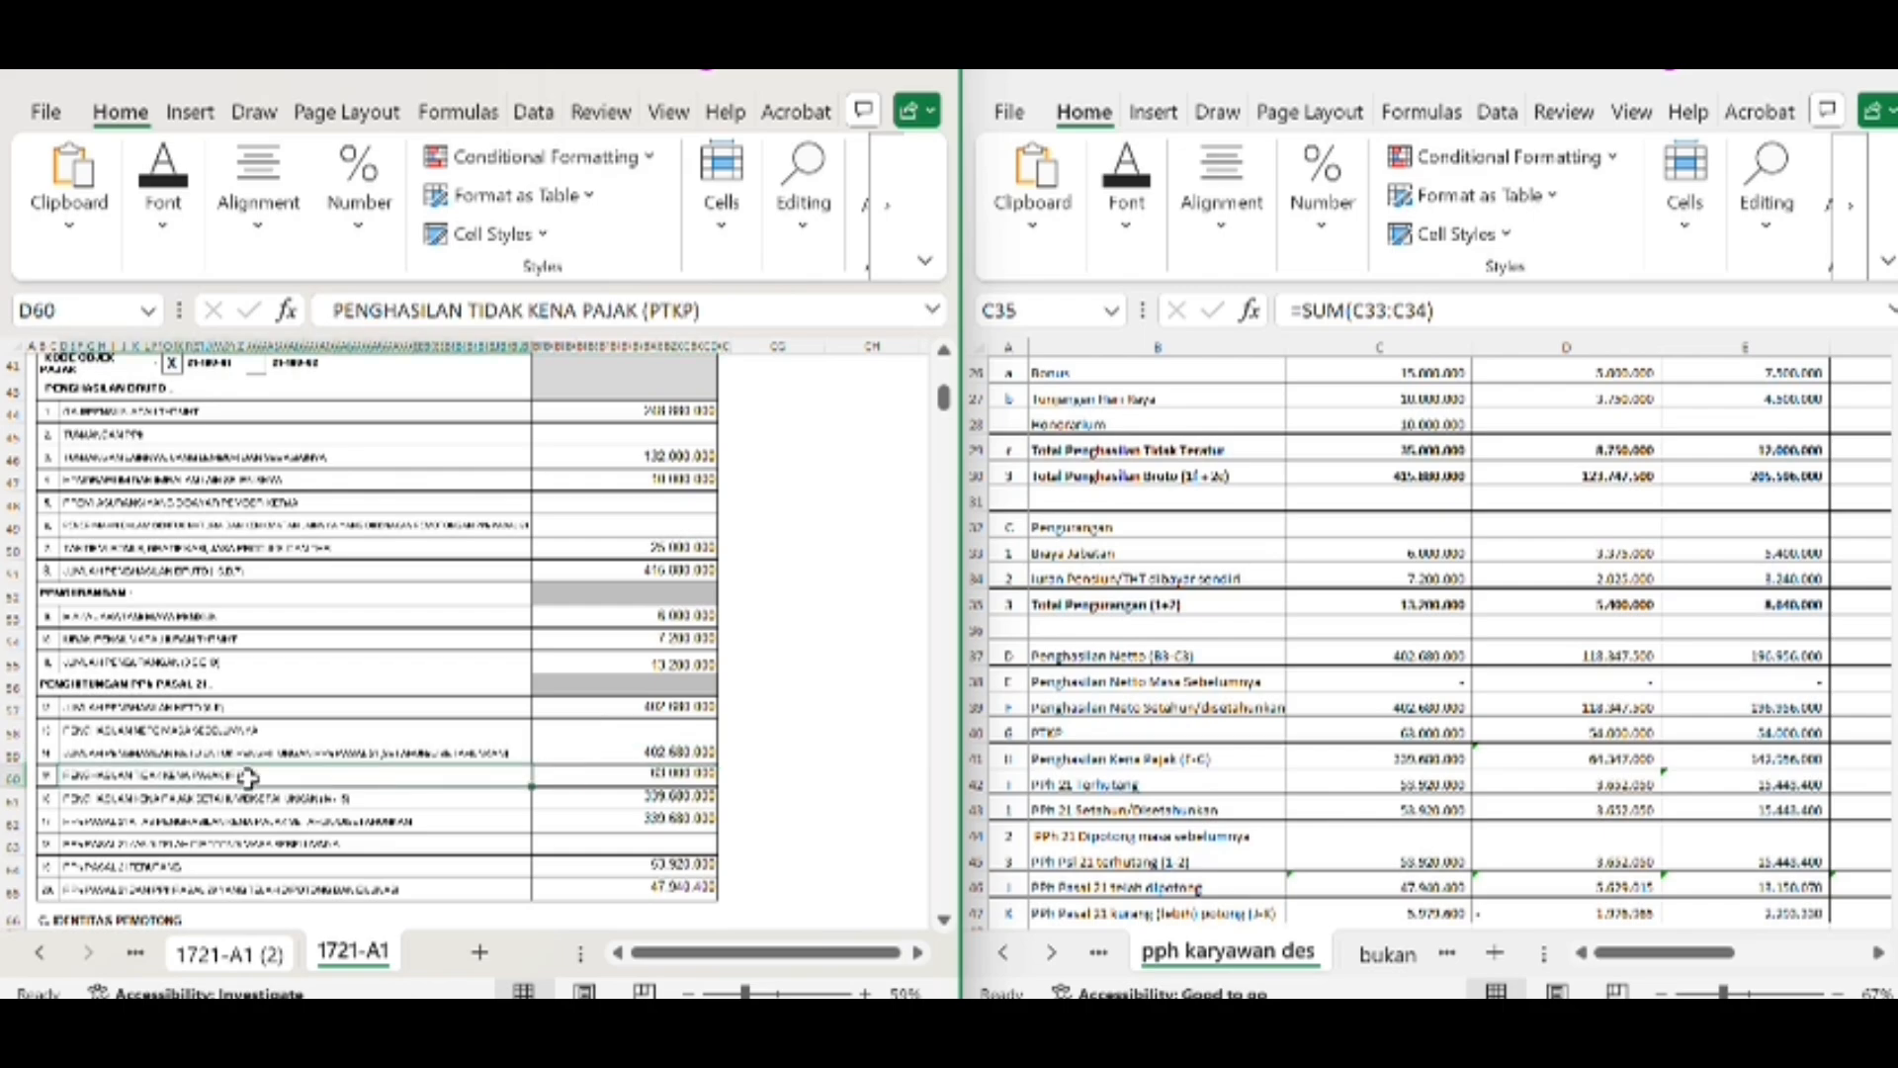
click(636, 775)
scroll(1354, 811, down, 2)
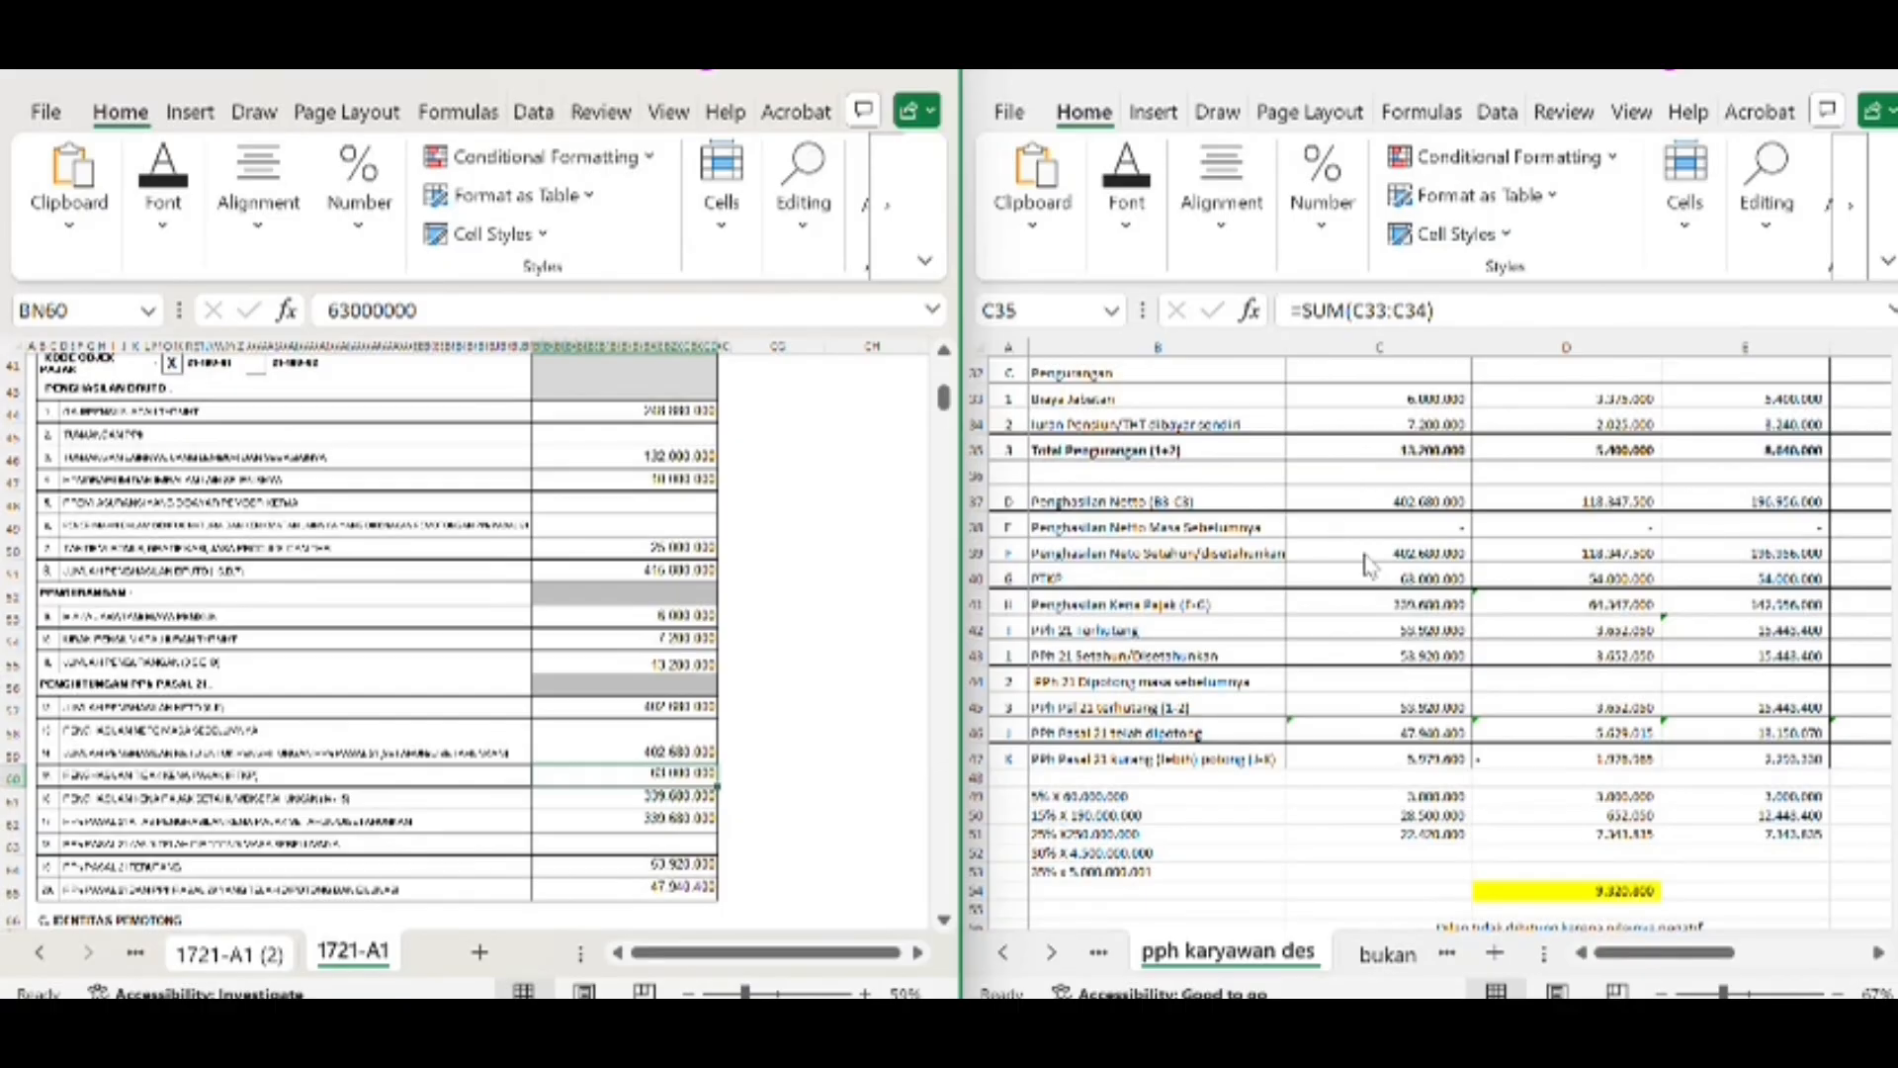
click(1379, 581)
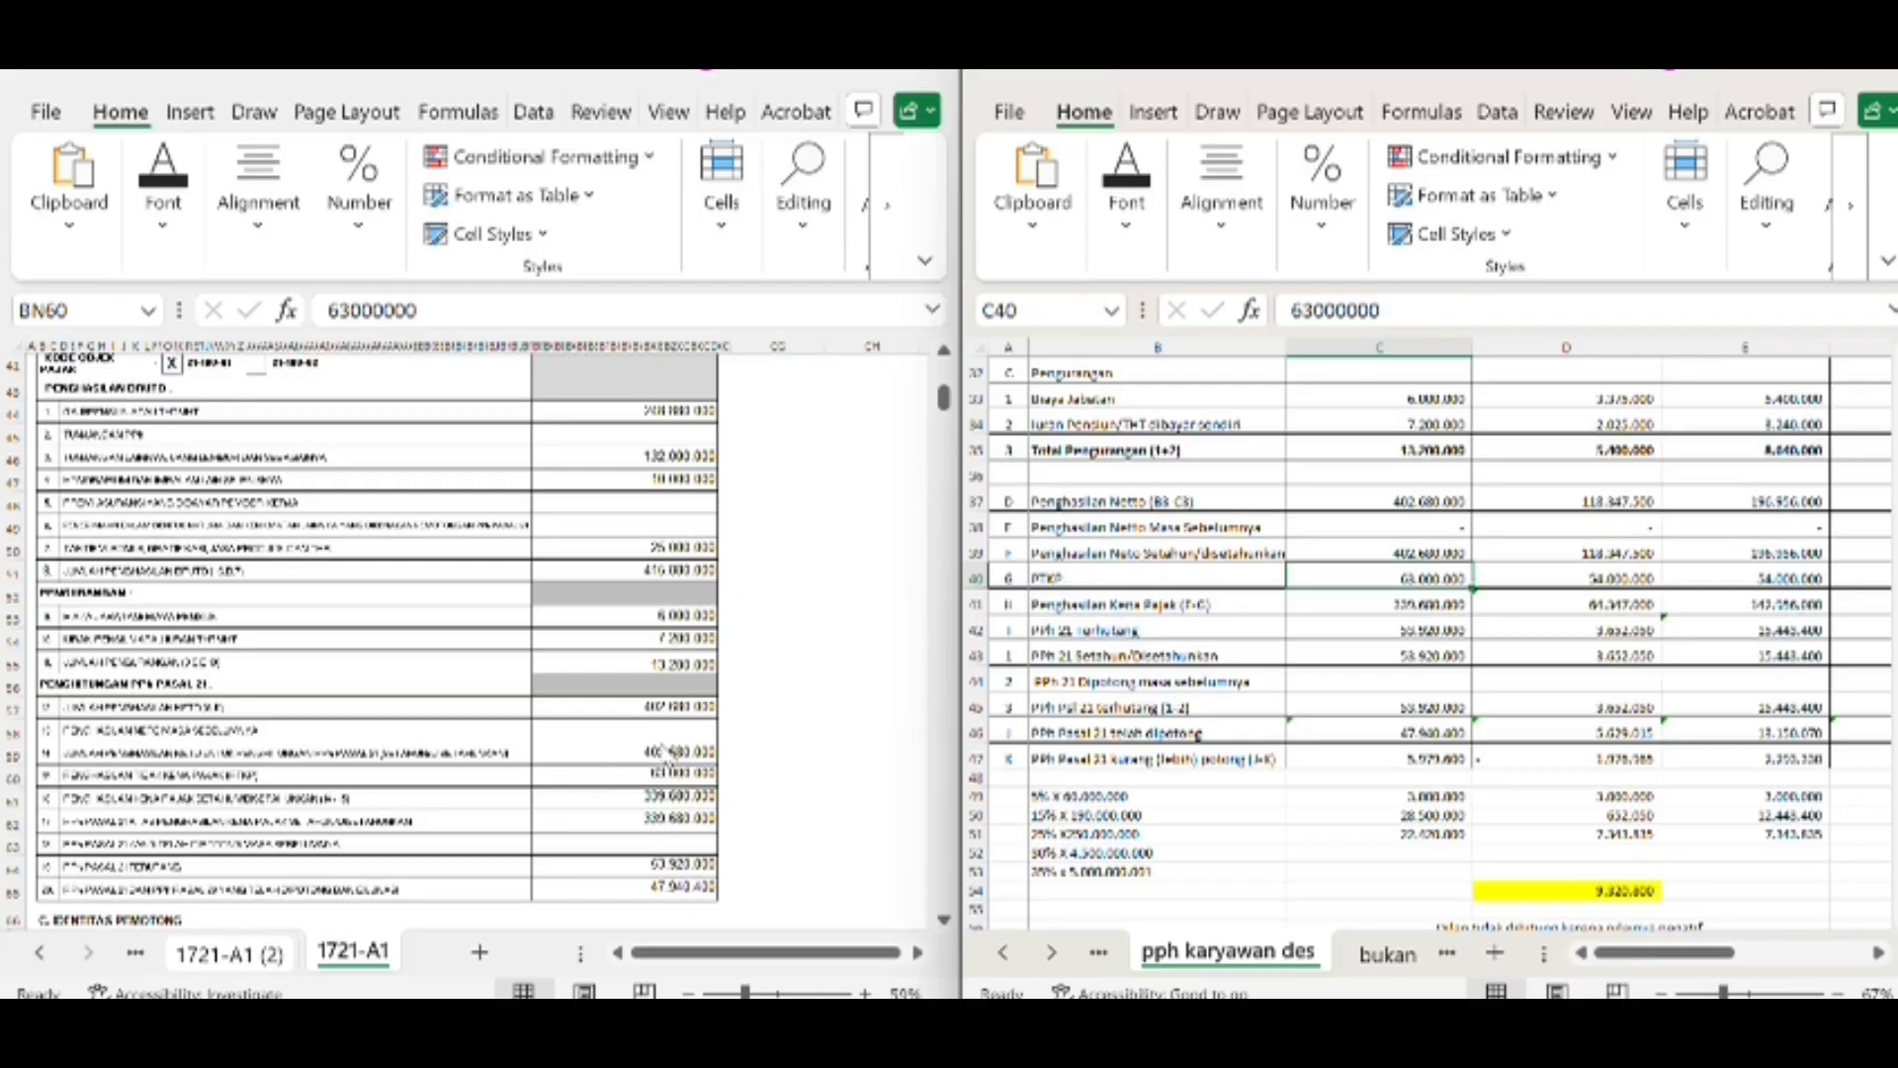
click(666, 763)
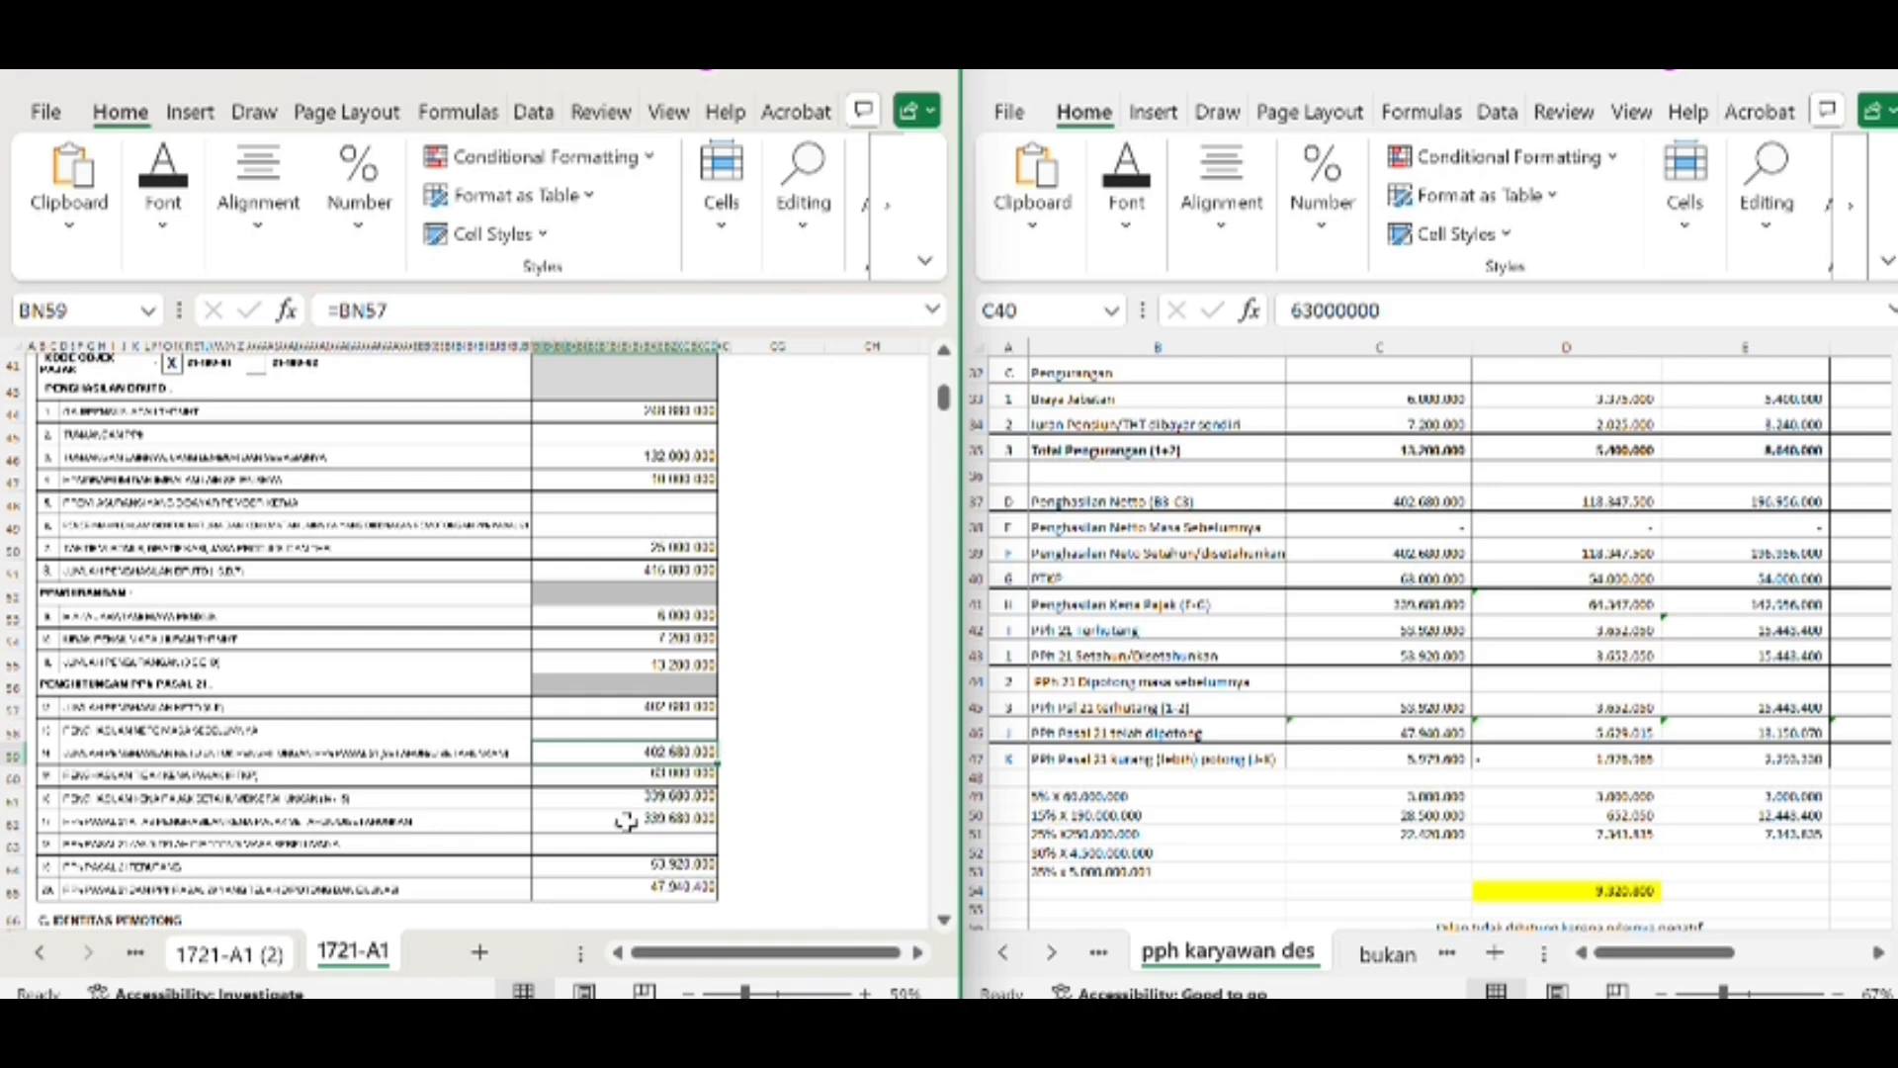
Check the form's PPh Pasal 21 Terutang line and compare the tax already withheld in BN65 with worksheet cell C46
click(203, 867)
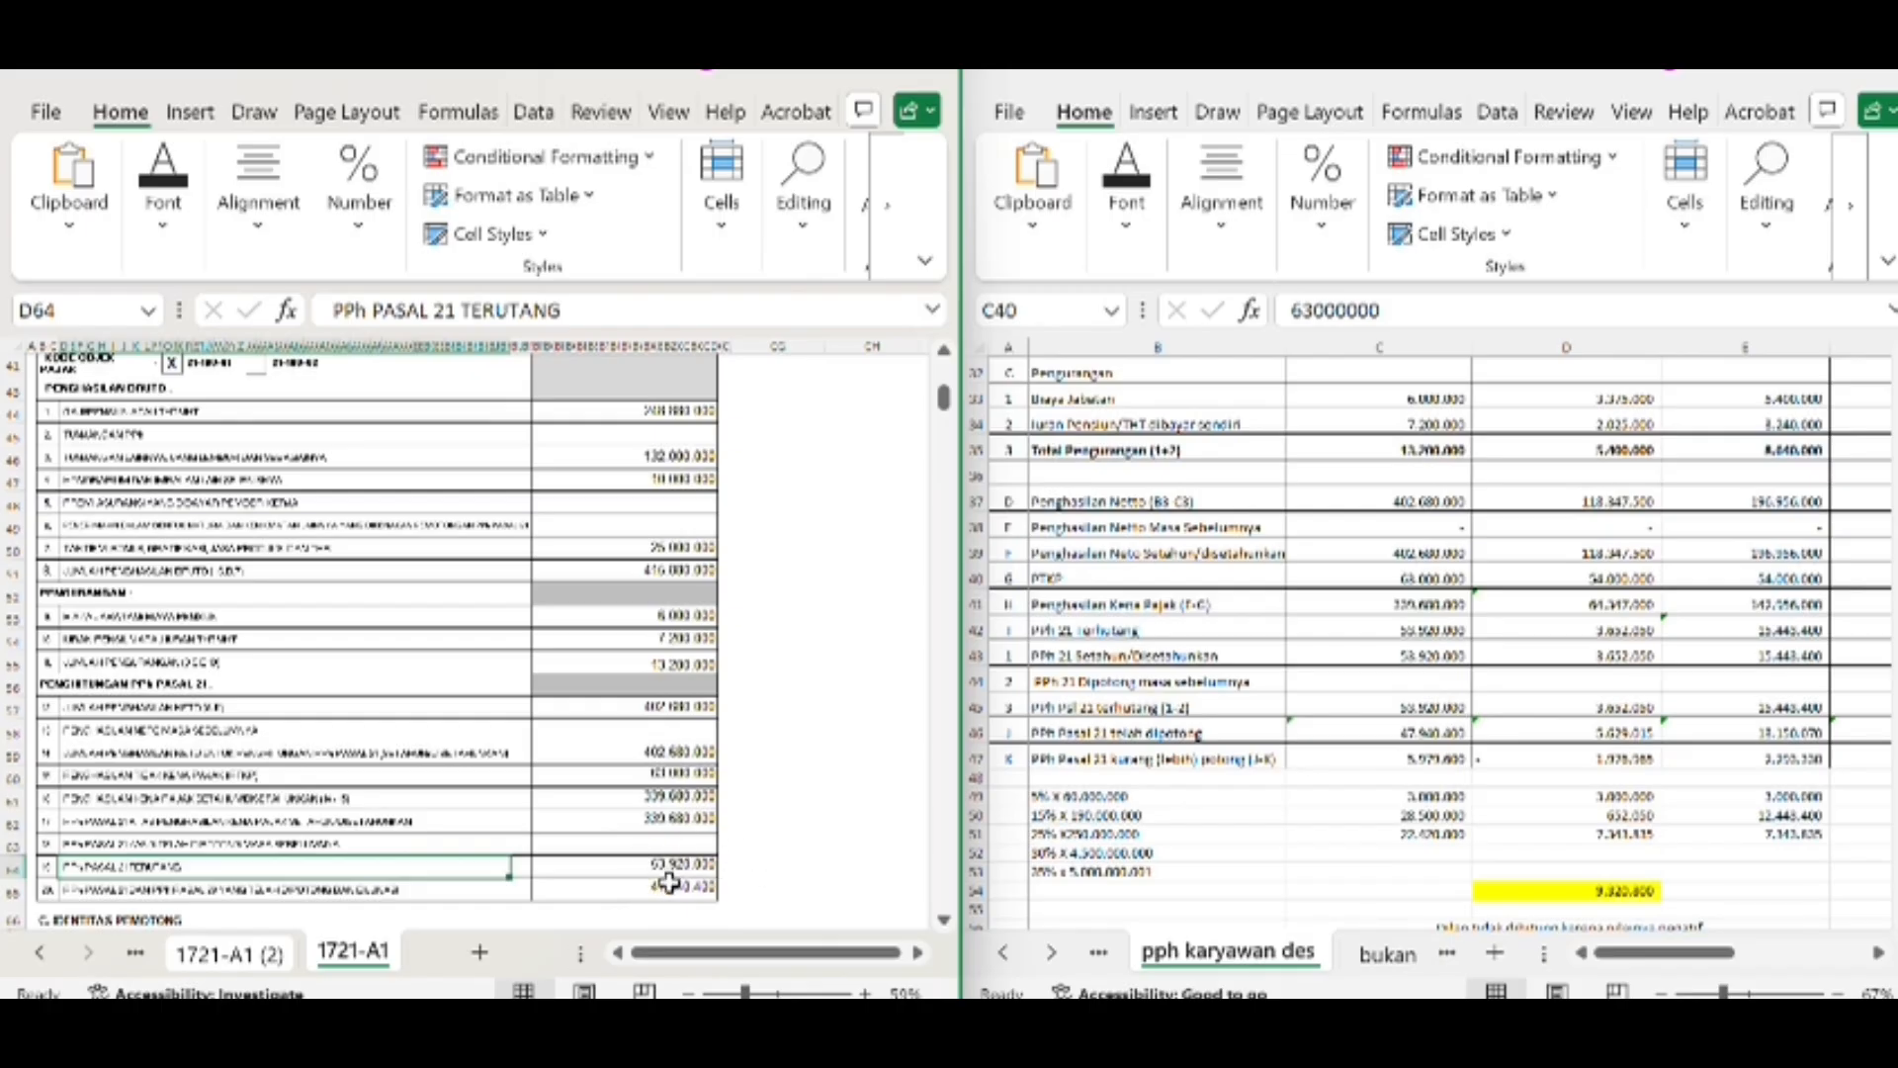
click(379, 890)
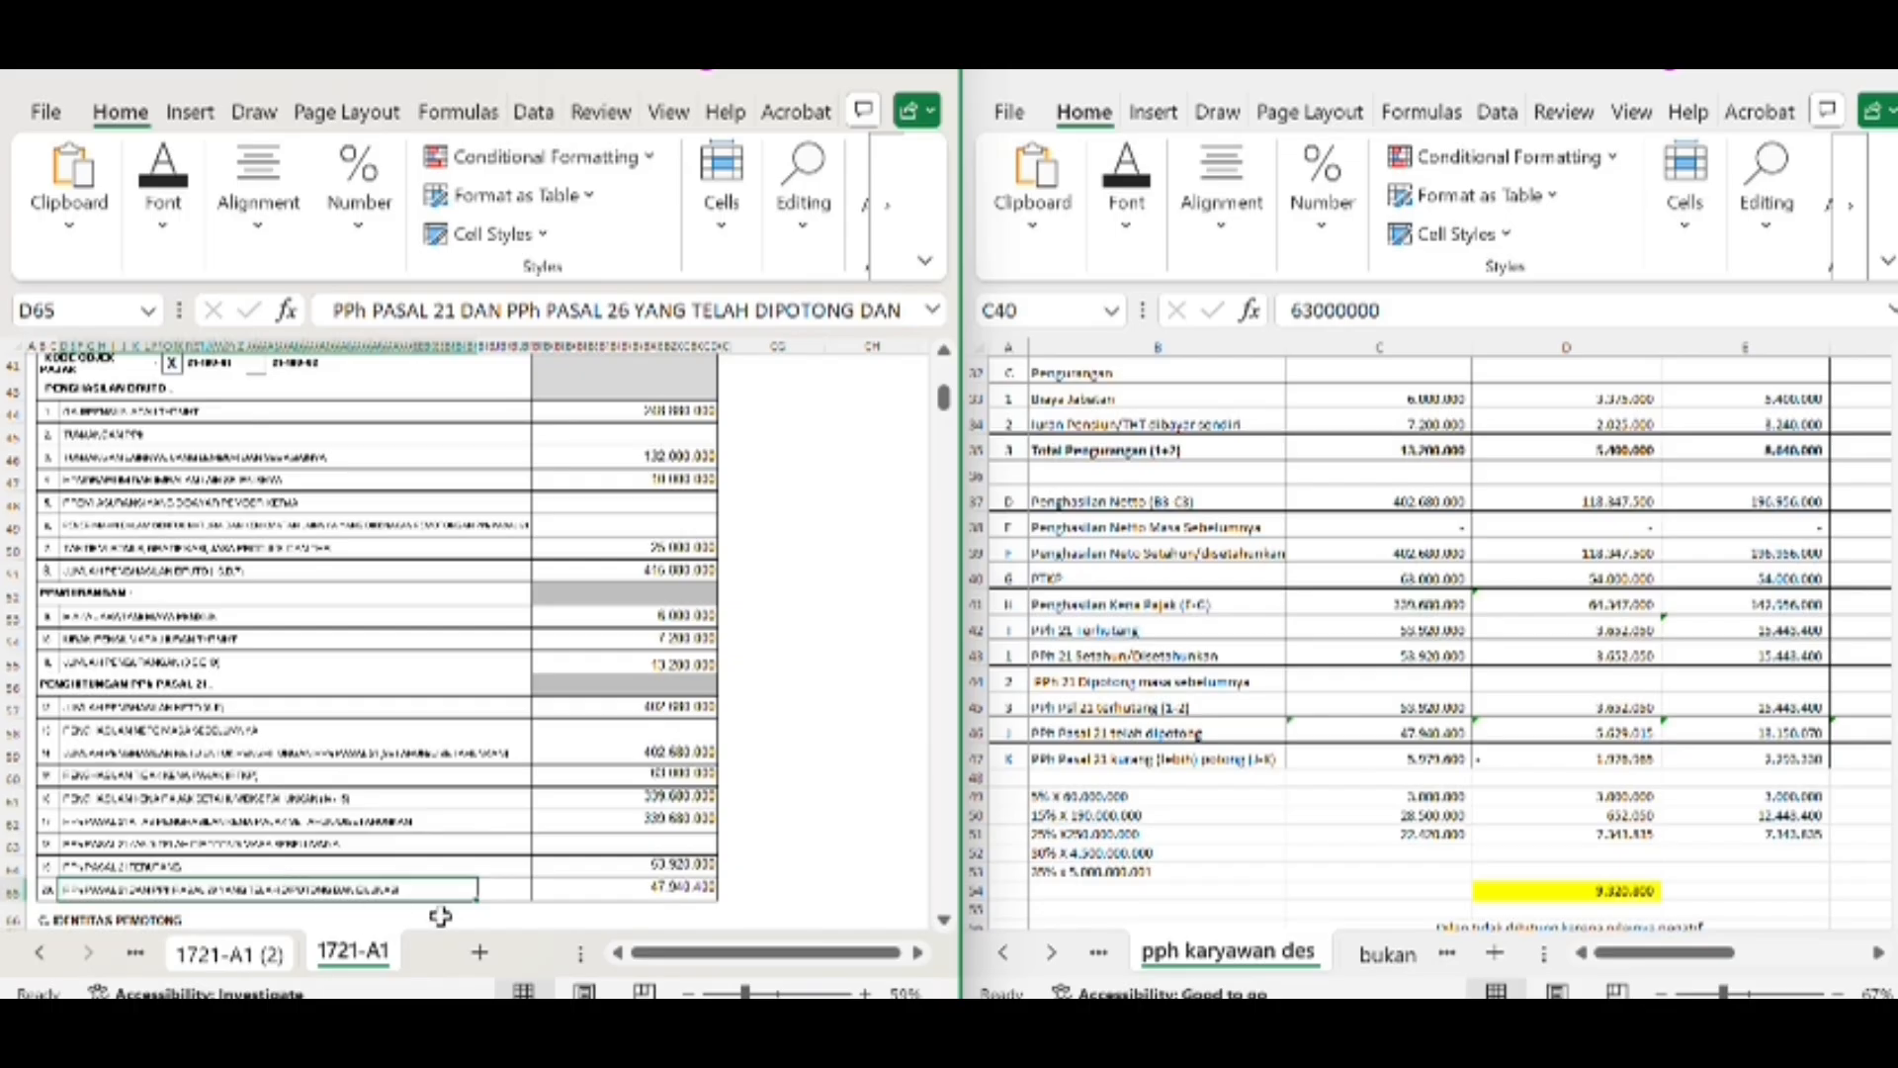
click(658, 887)
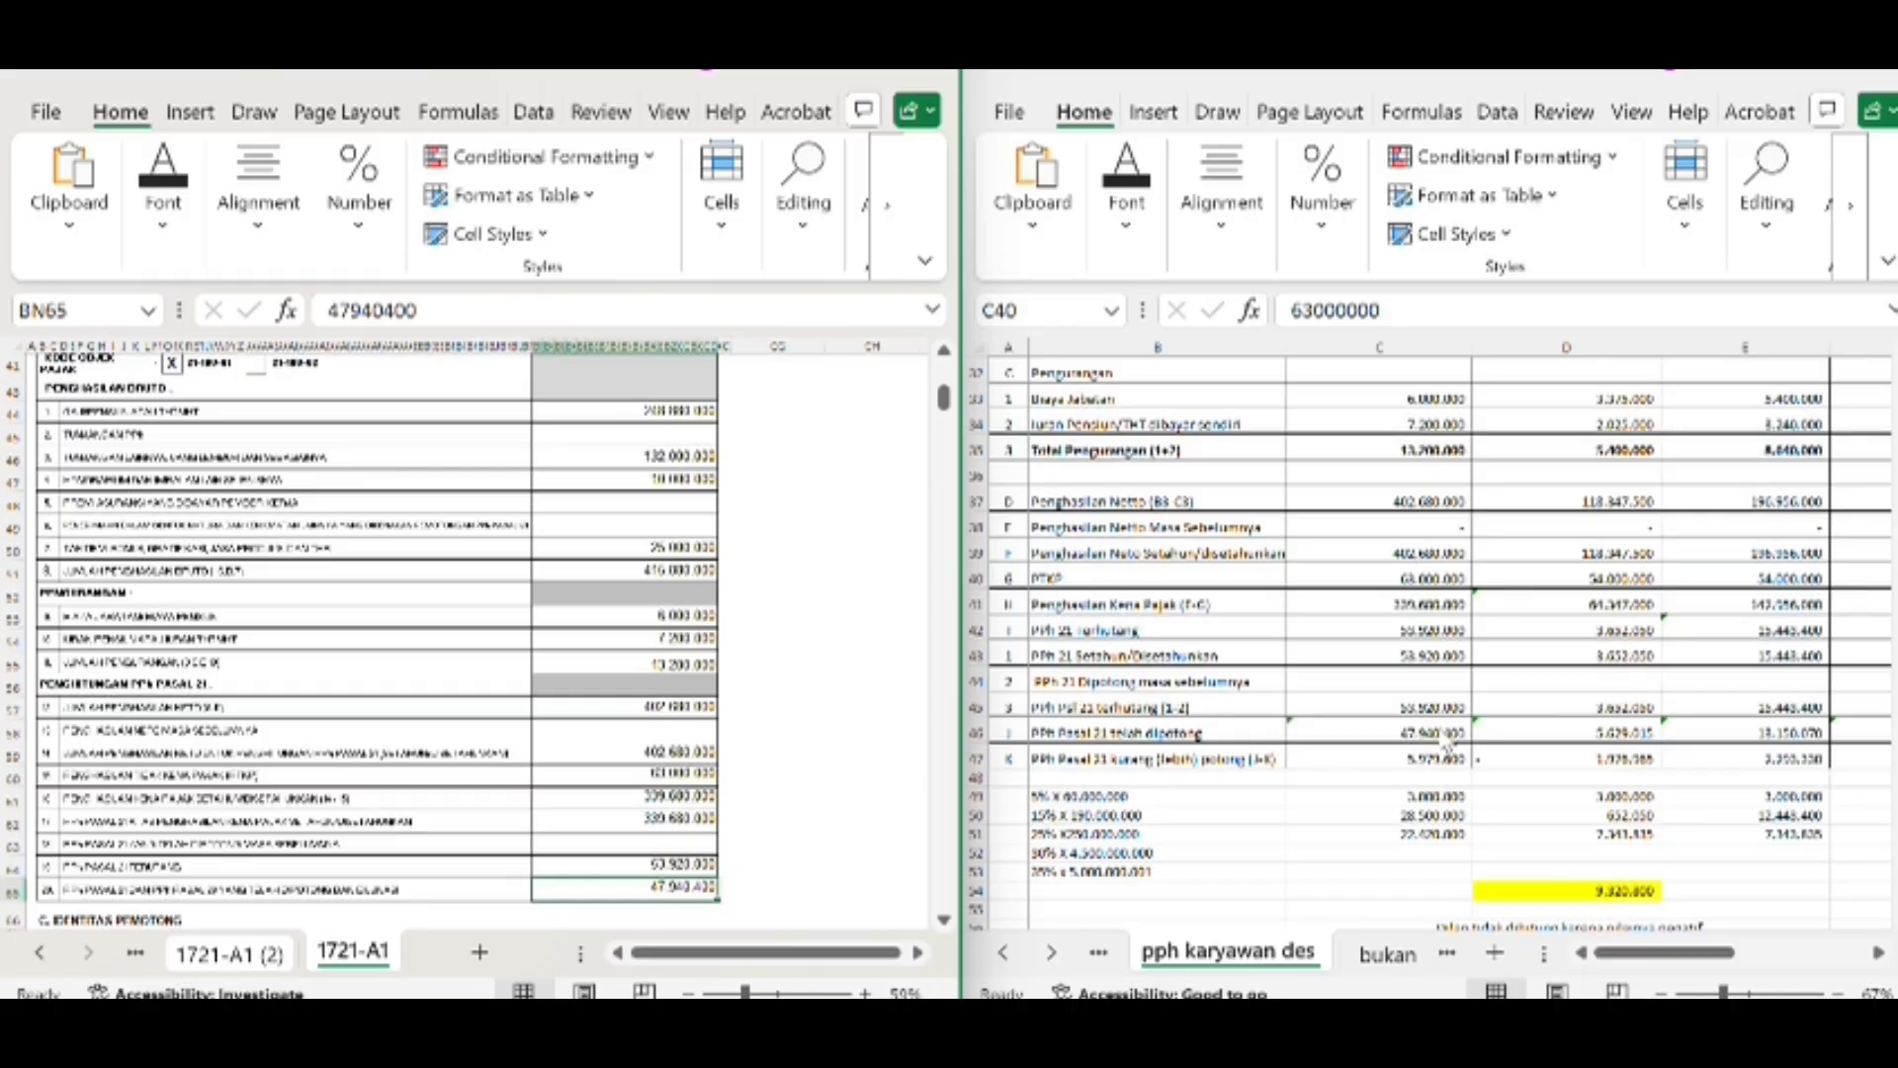
click(1412, 740)
click(1409, 734)
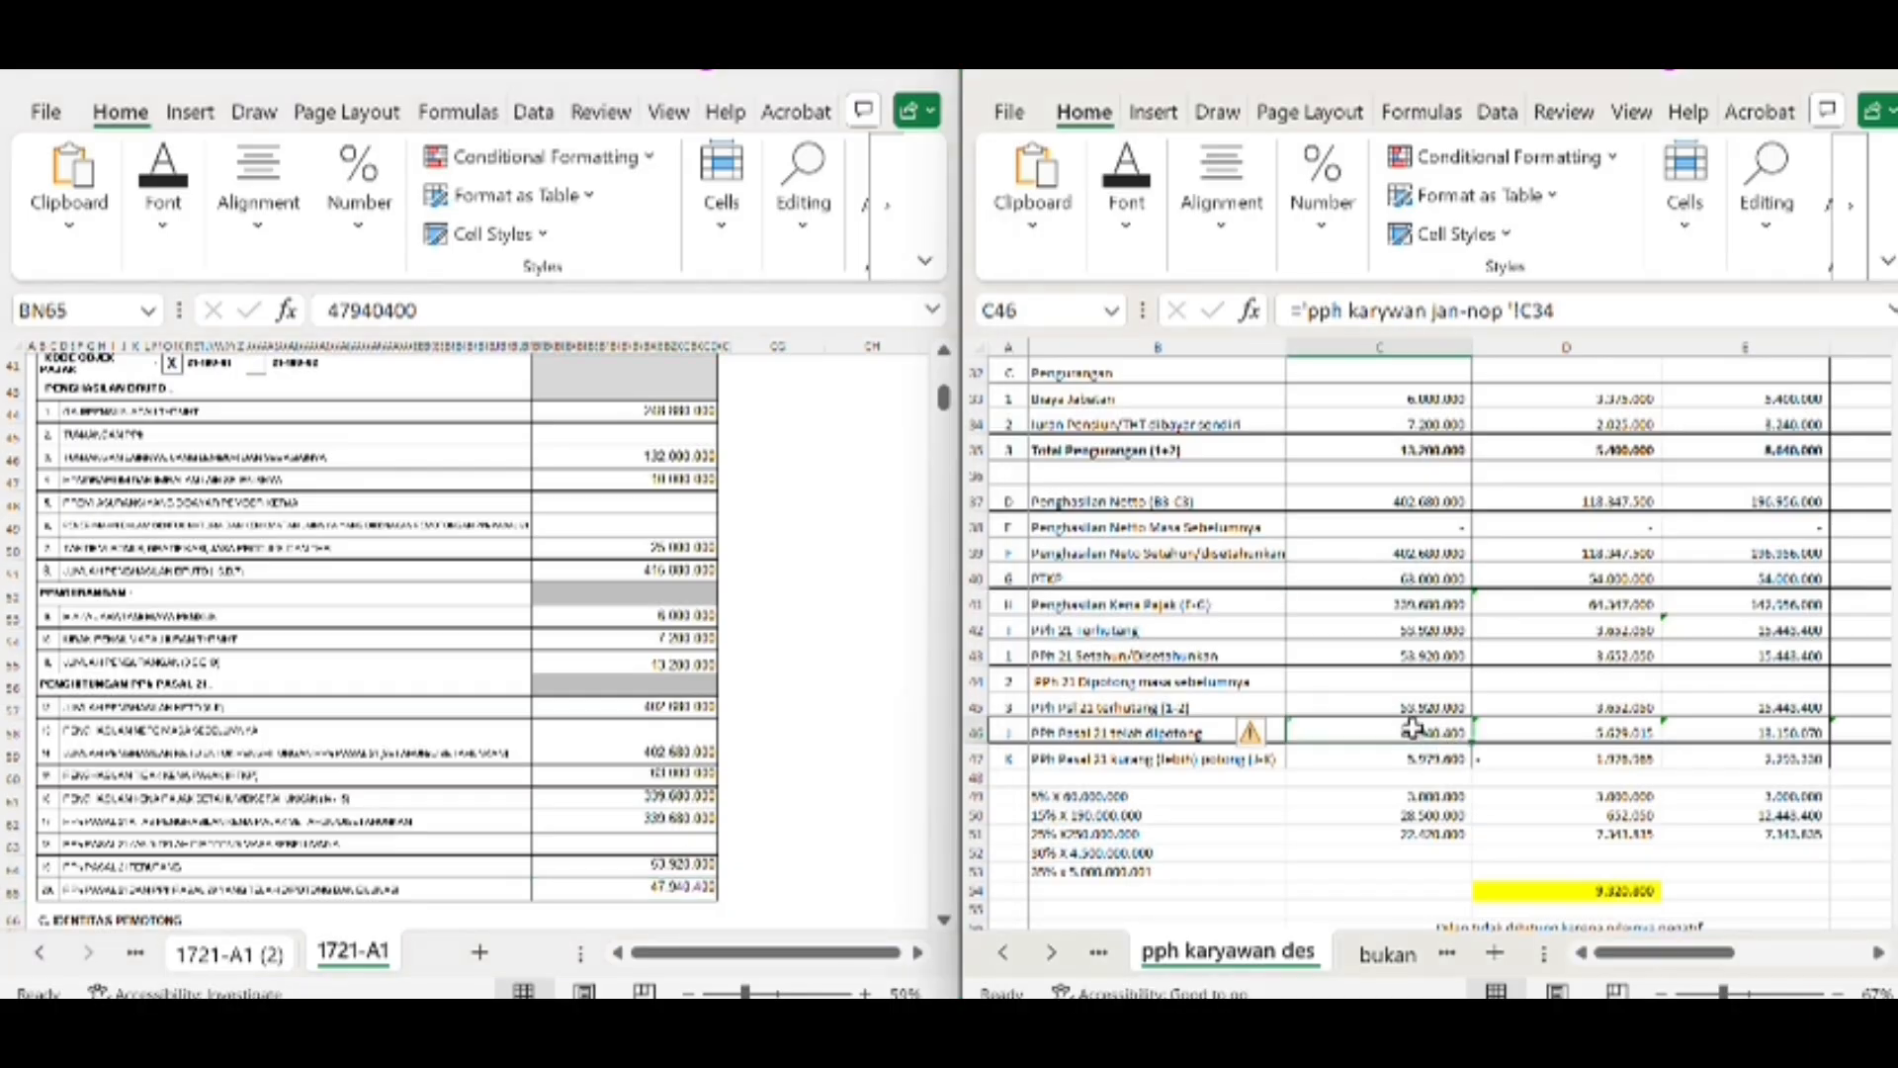
Look over the first employee's whole 1721-A1 form and the worksheet from the identity rows to the tax calculation
scroll(605, 643, down, 5)
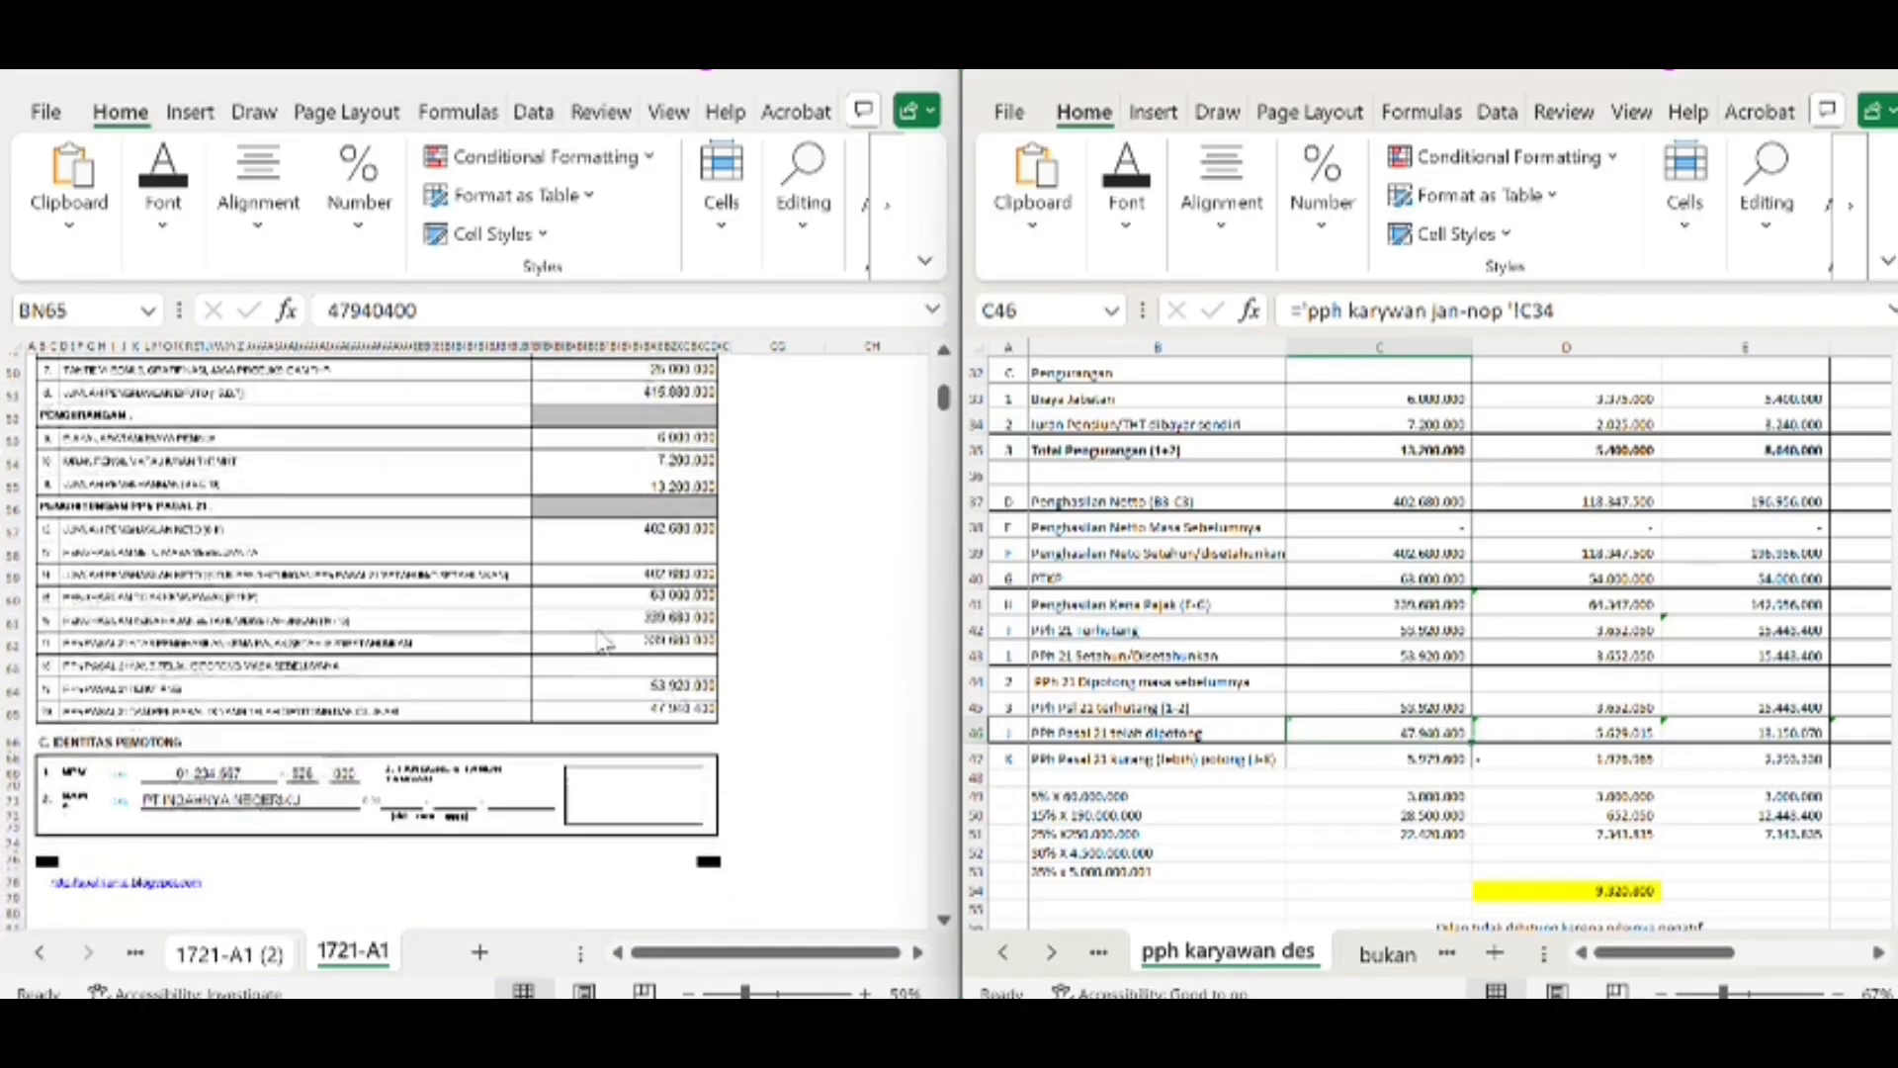
scroll(605, 645, up, 15)
scroll(605, 646, up, 3)
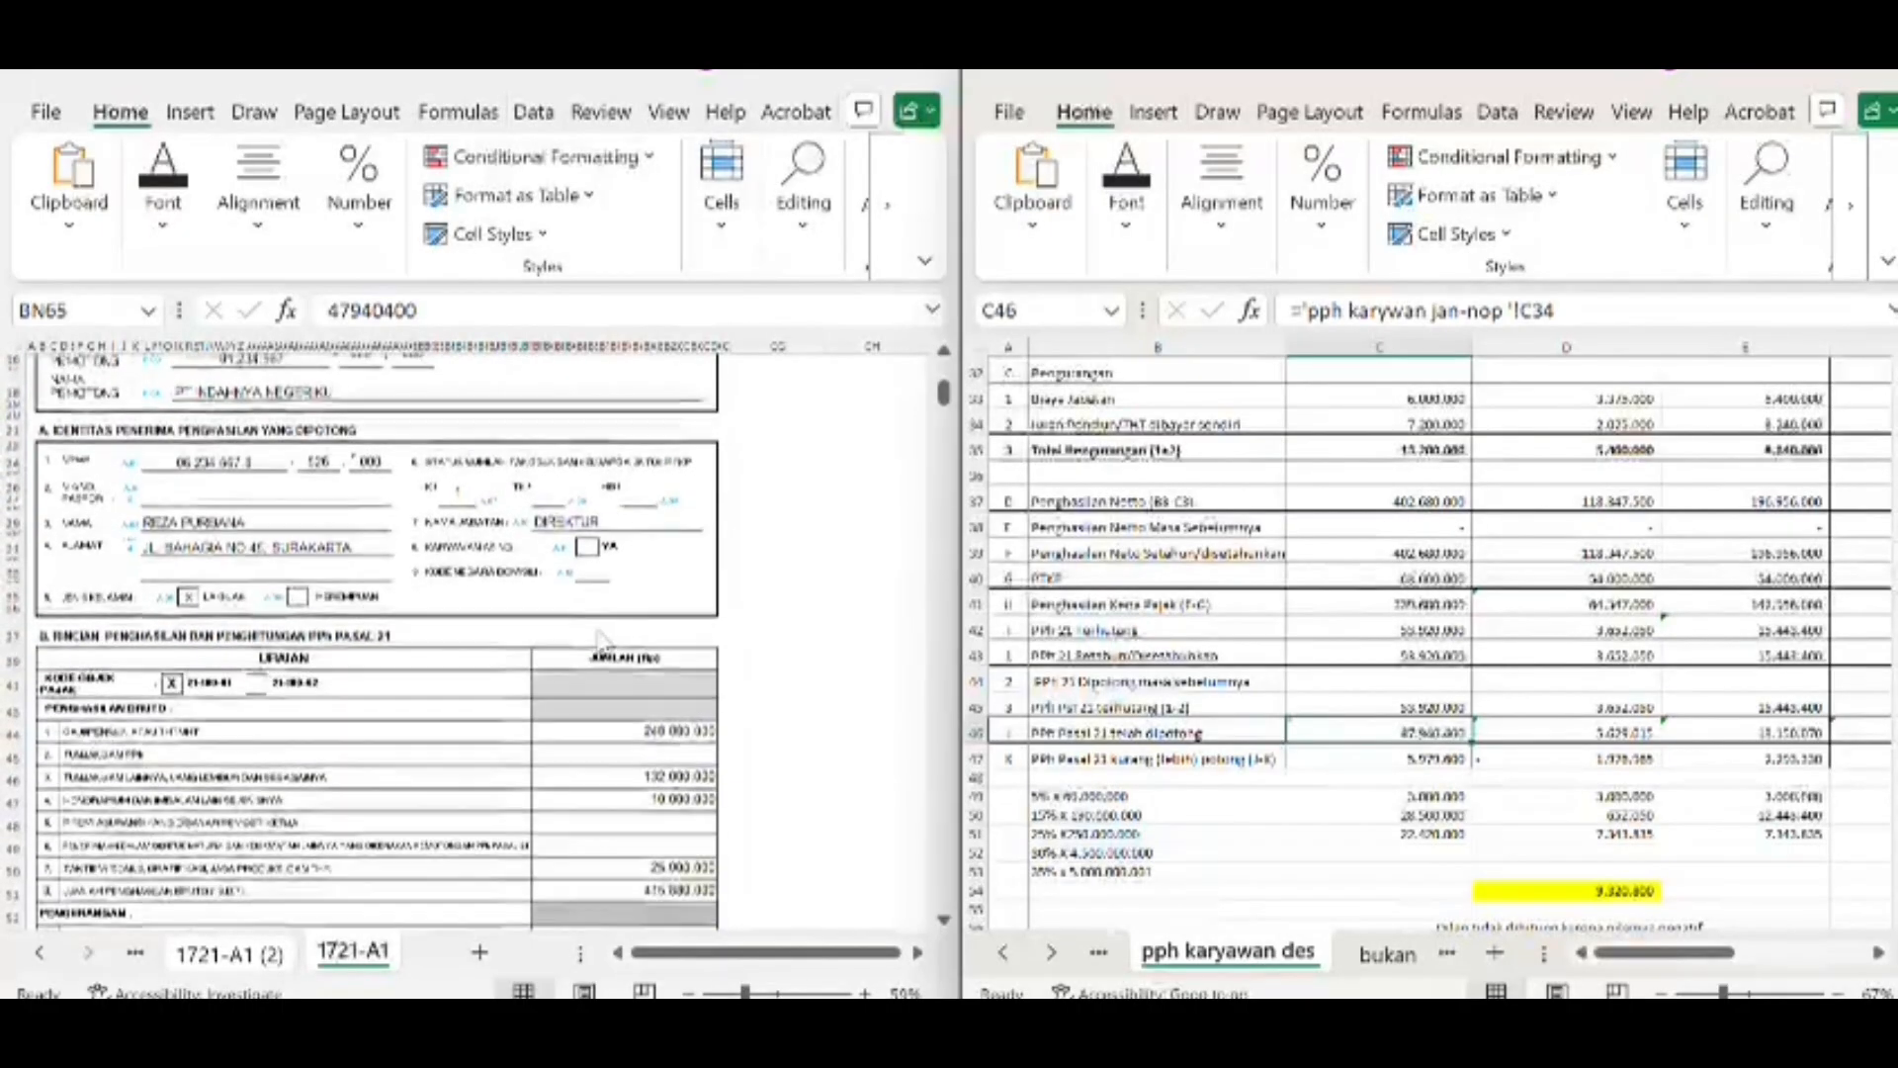
scroll(1178, 505, up, 8)
scroll(1178, 505, up, 4)
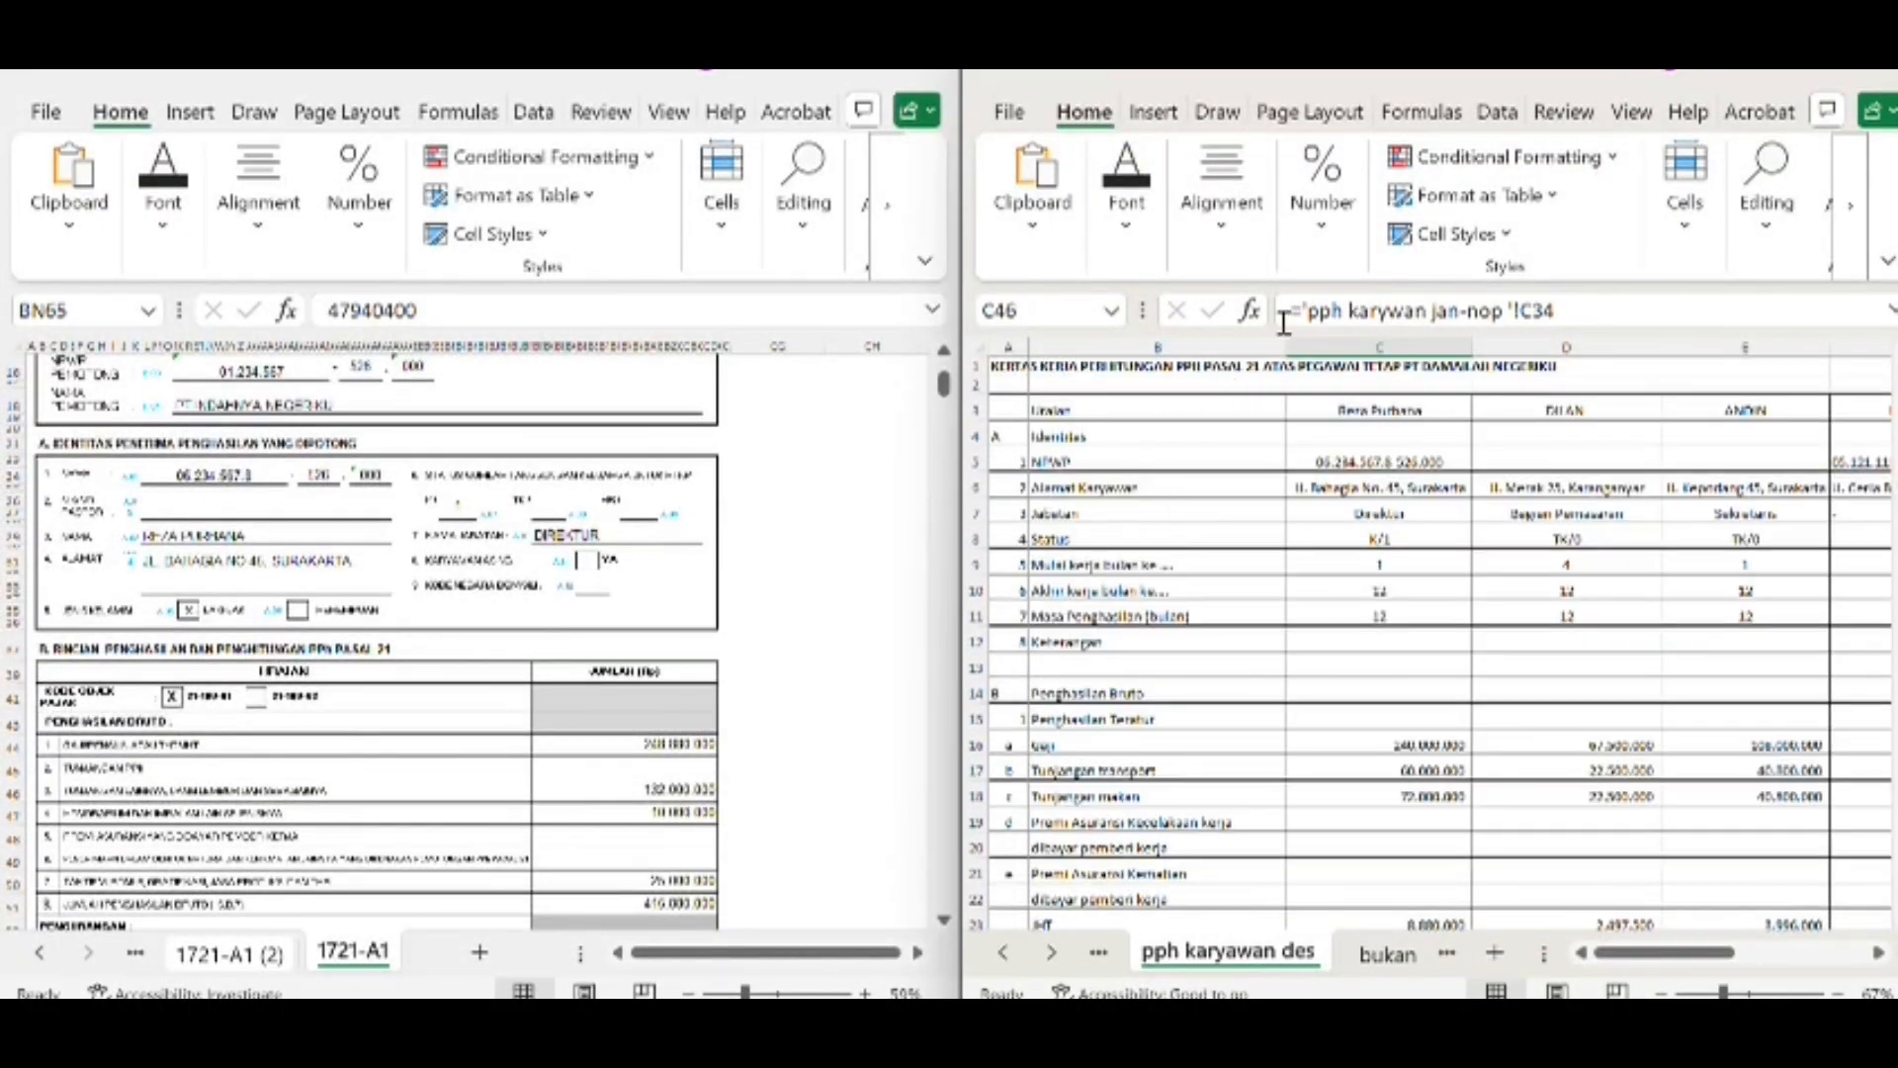
scroll(1256, 574, down, 9)
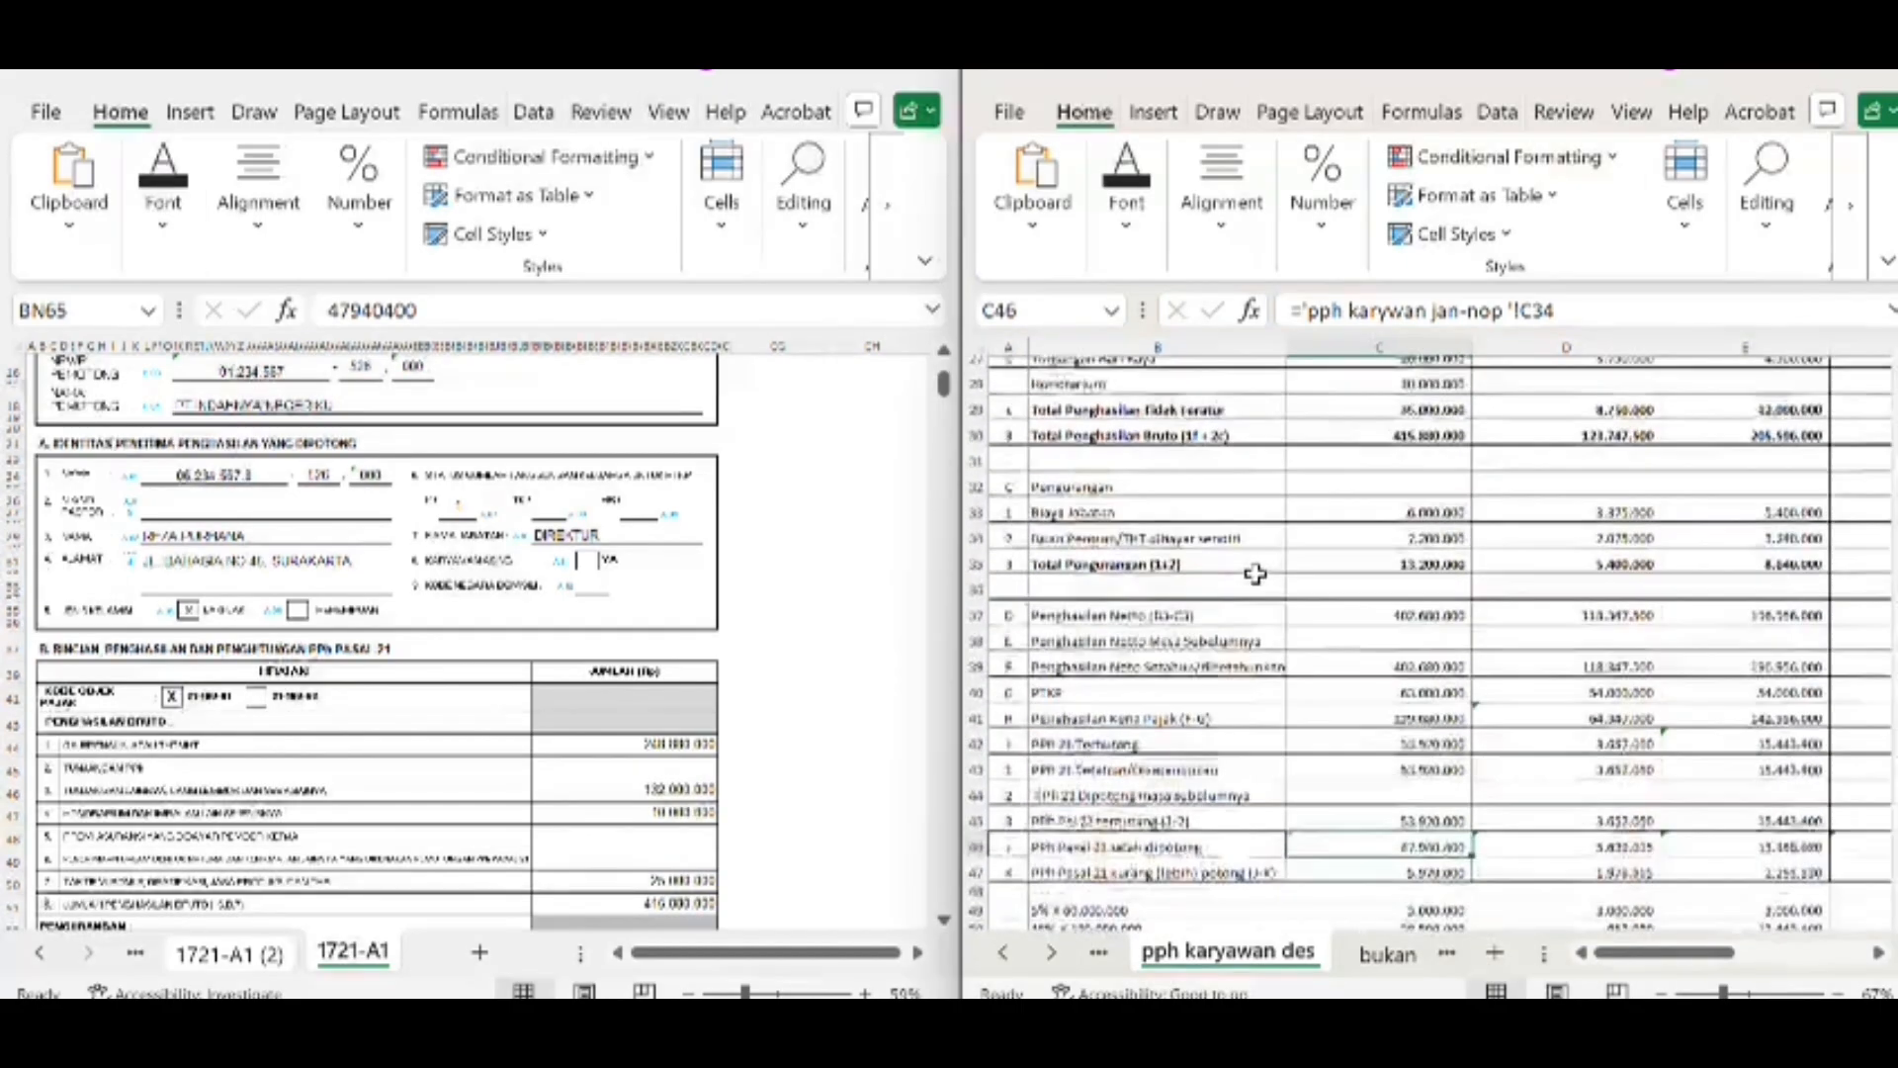
scroll(1256, 573, down, 5)
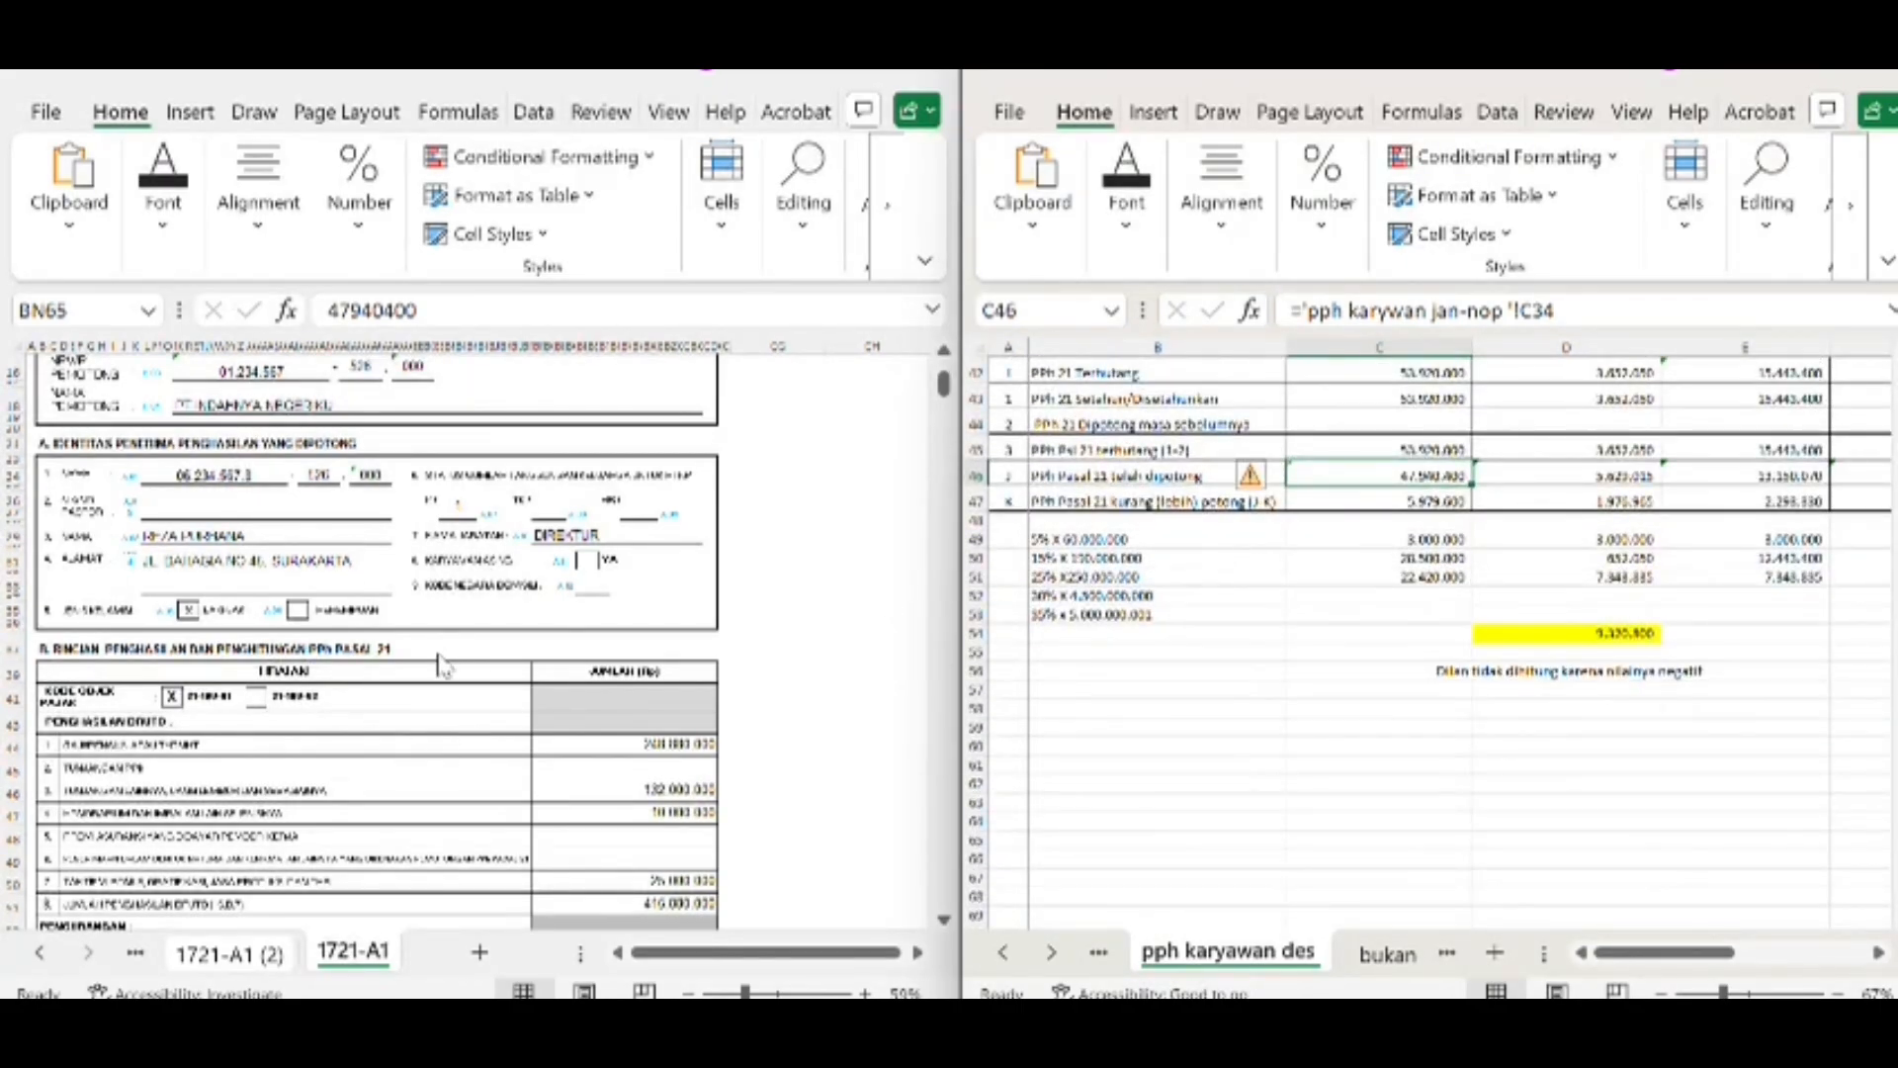
scroll(441, 664, up, 3)
scroll(441, 665, down, 1)
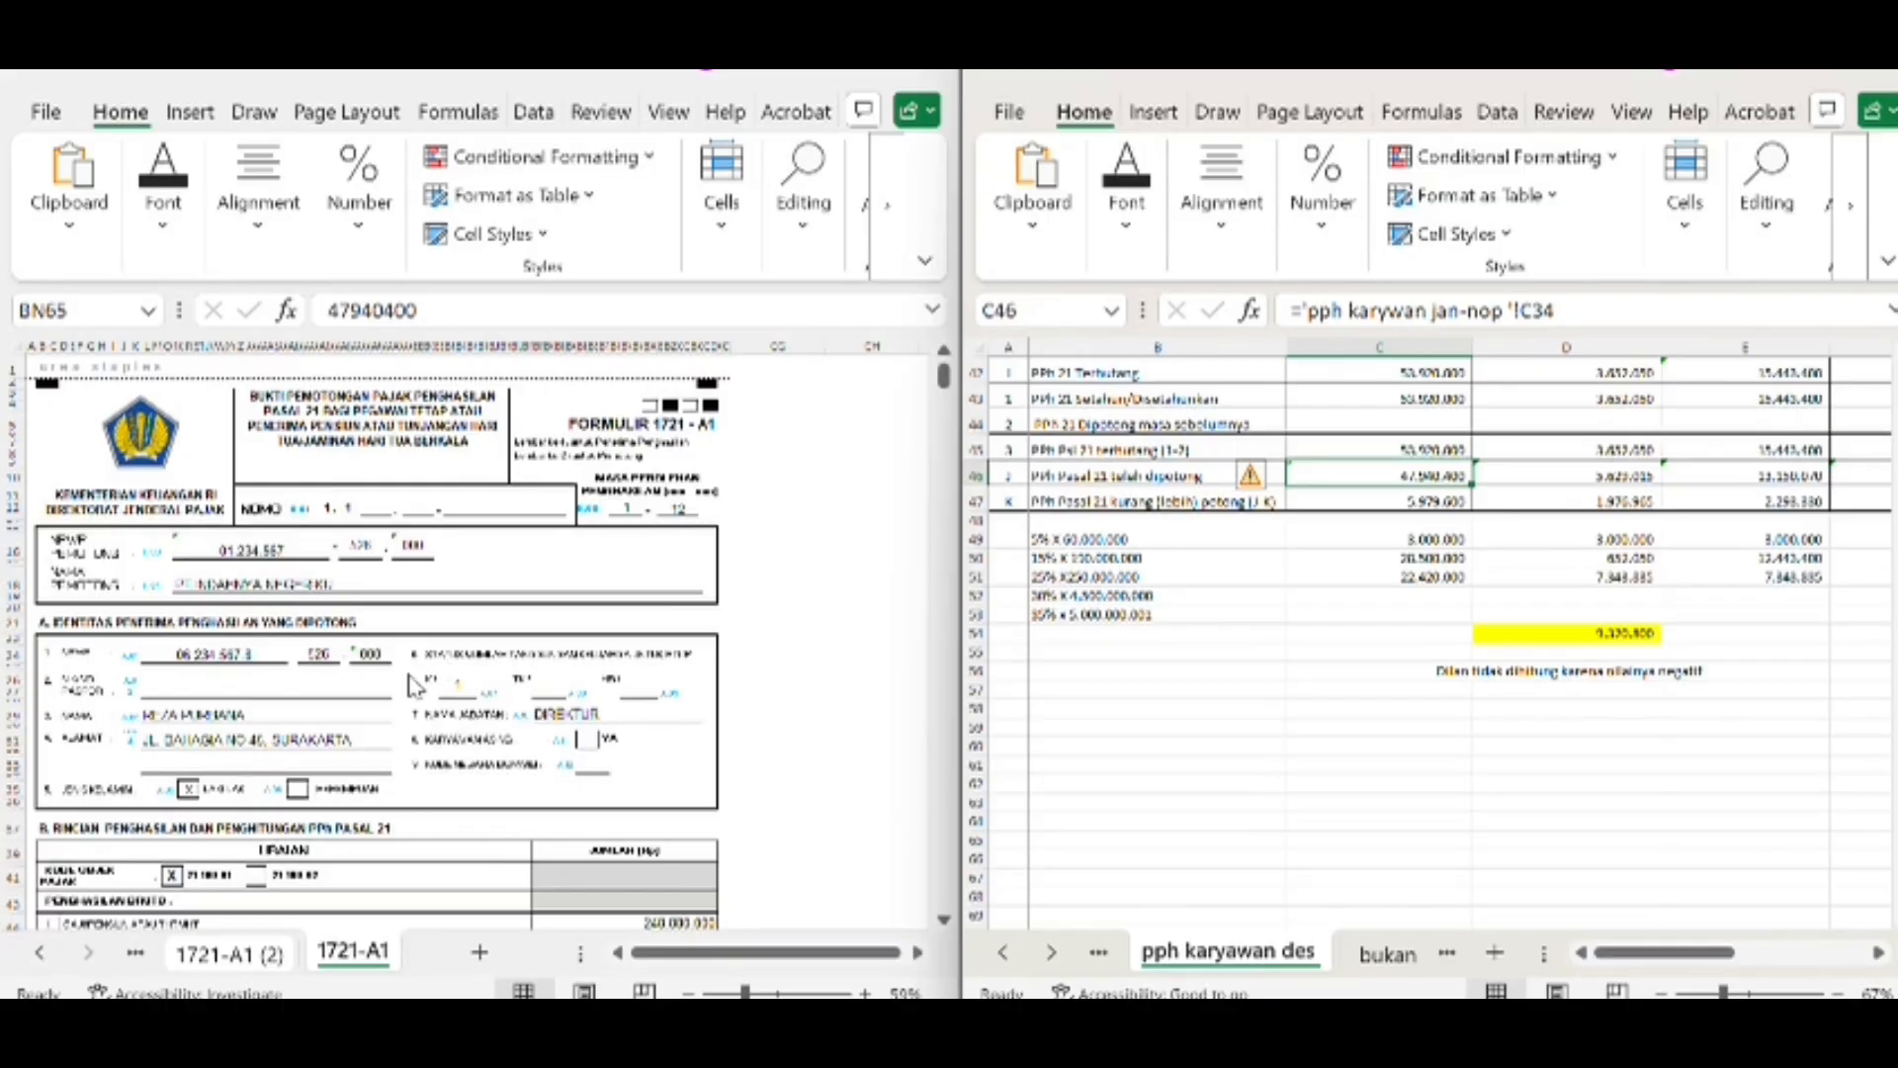
Review the second employee's form on sheet 1721-A1 (2) against the identity, income and tax rows in the worksheet
click(218, 959)
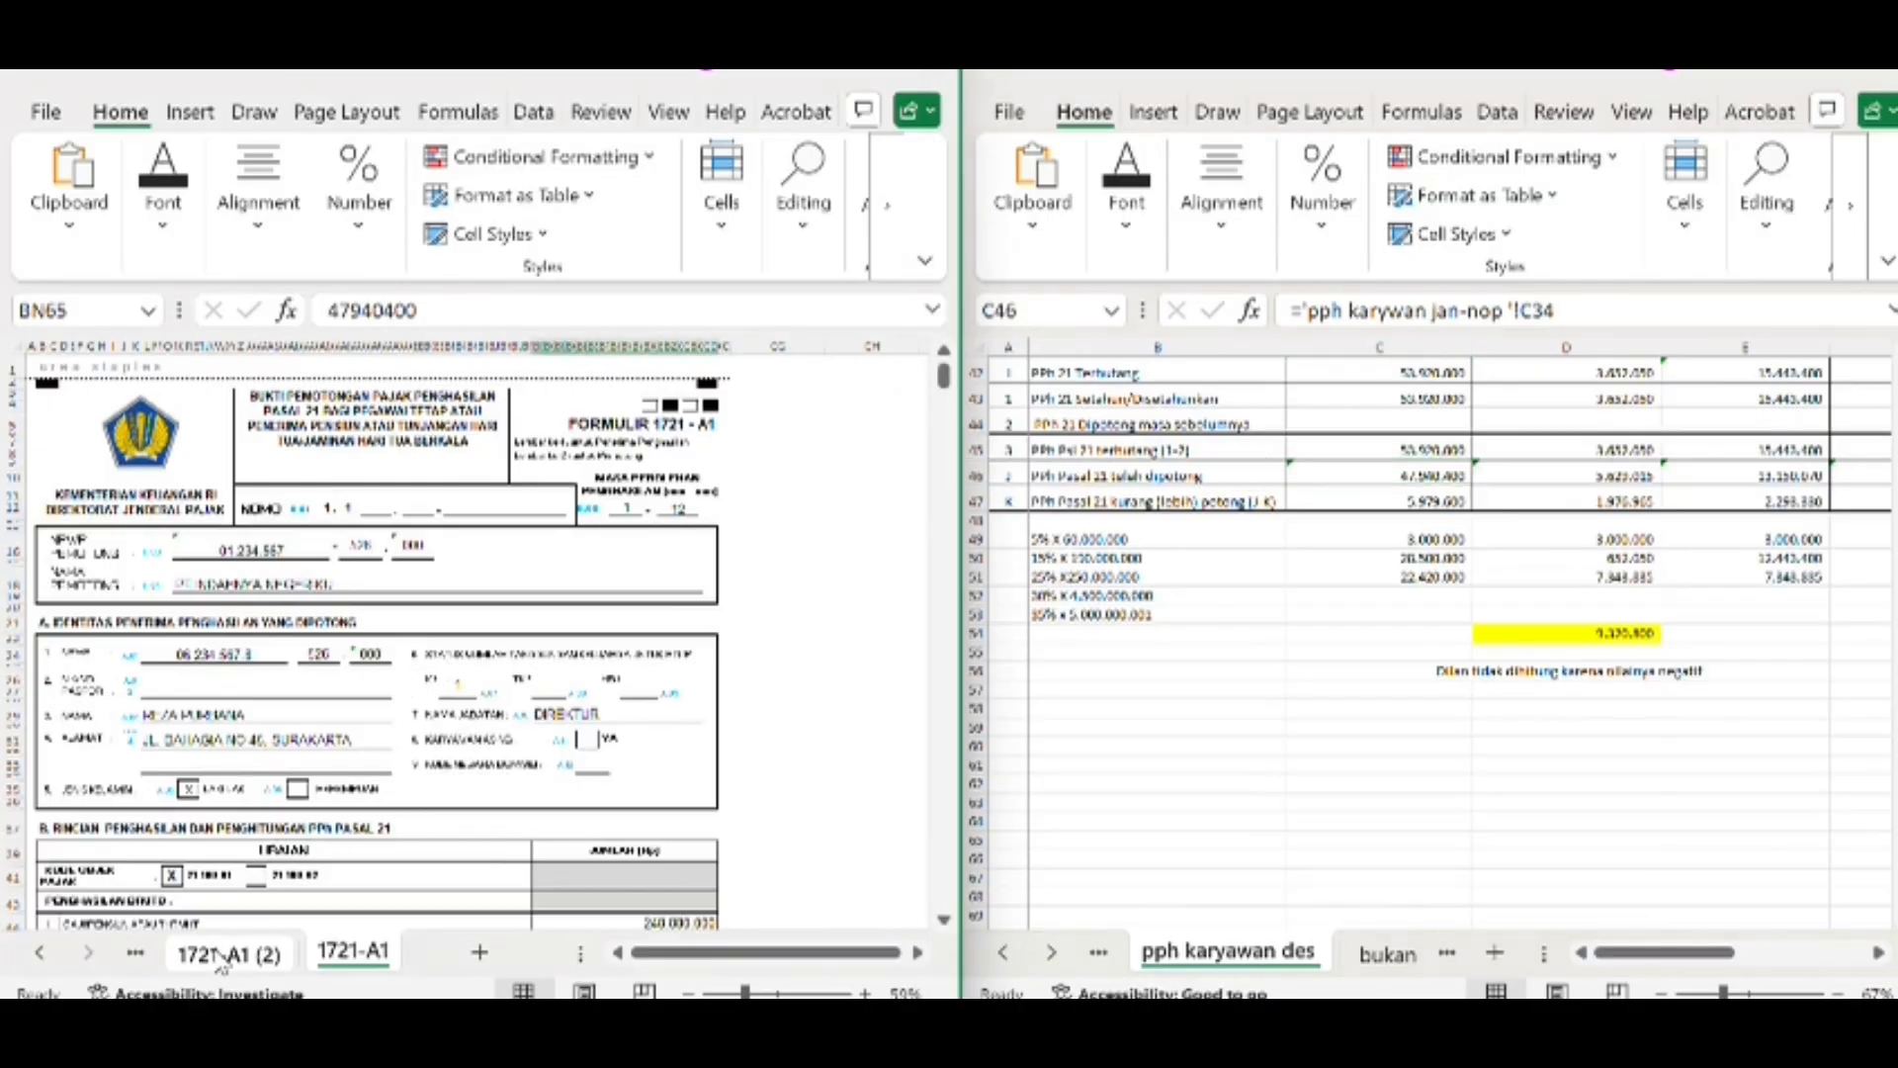
click(220, 956)
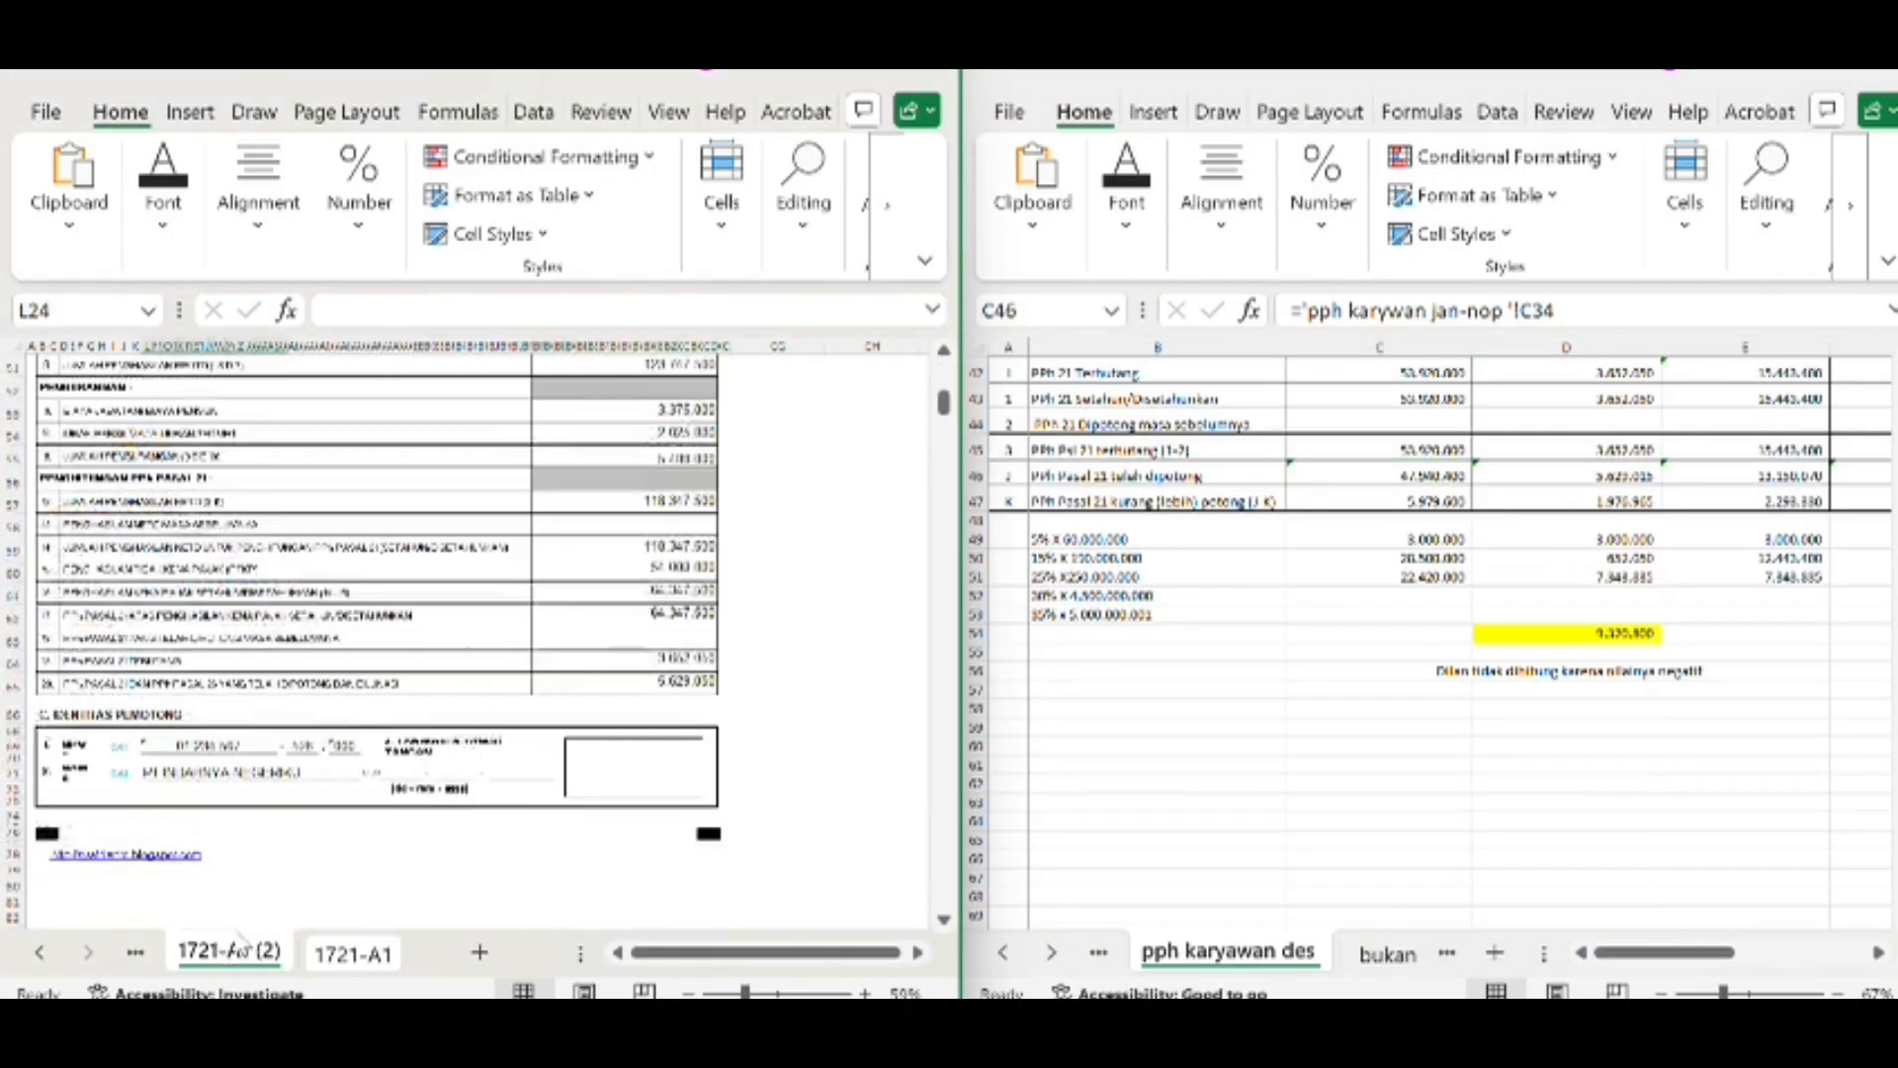
scroll(491, 547, up, 10)
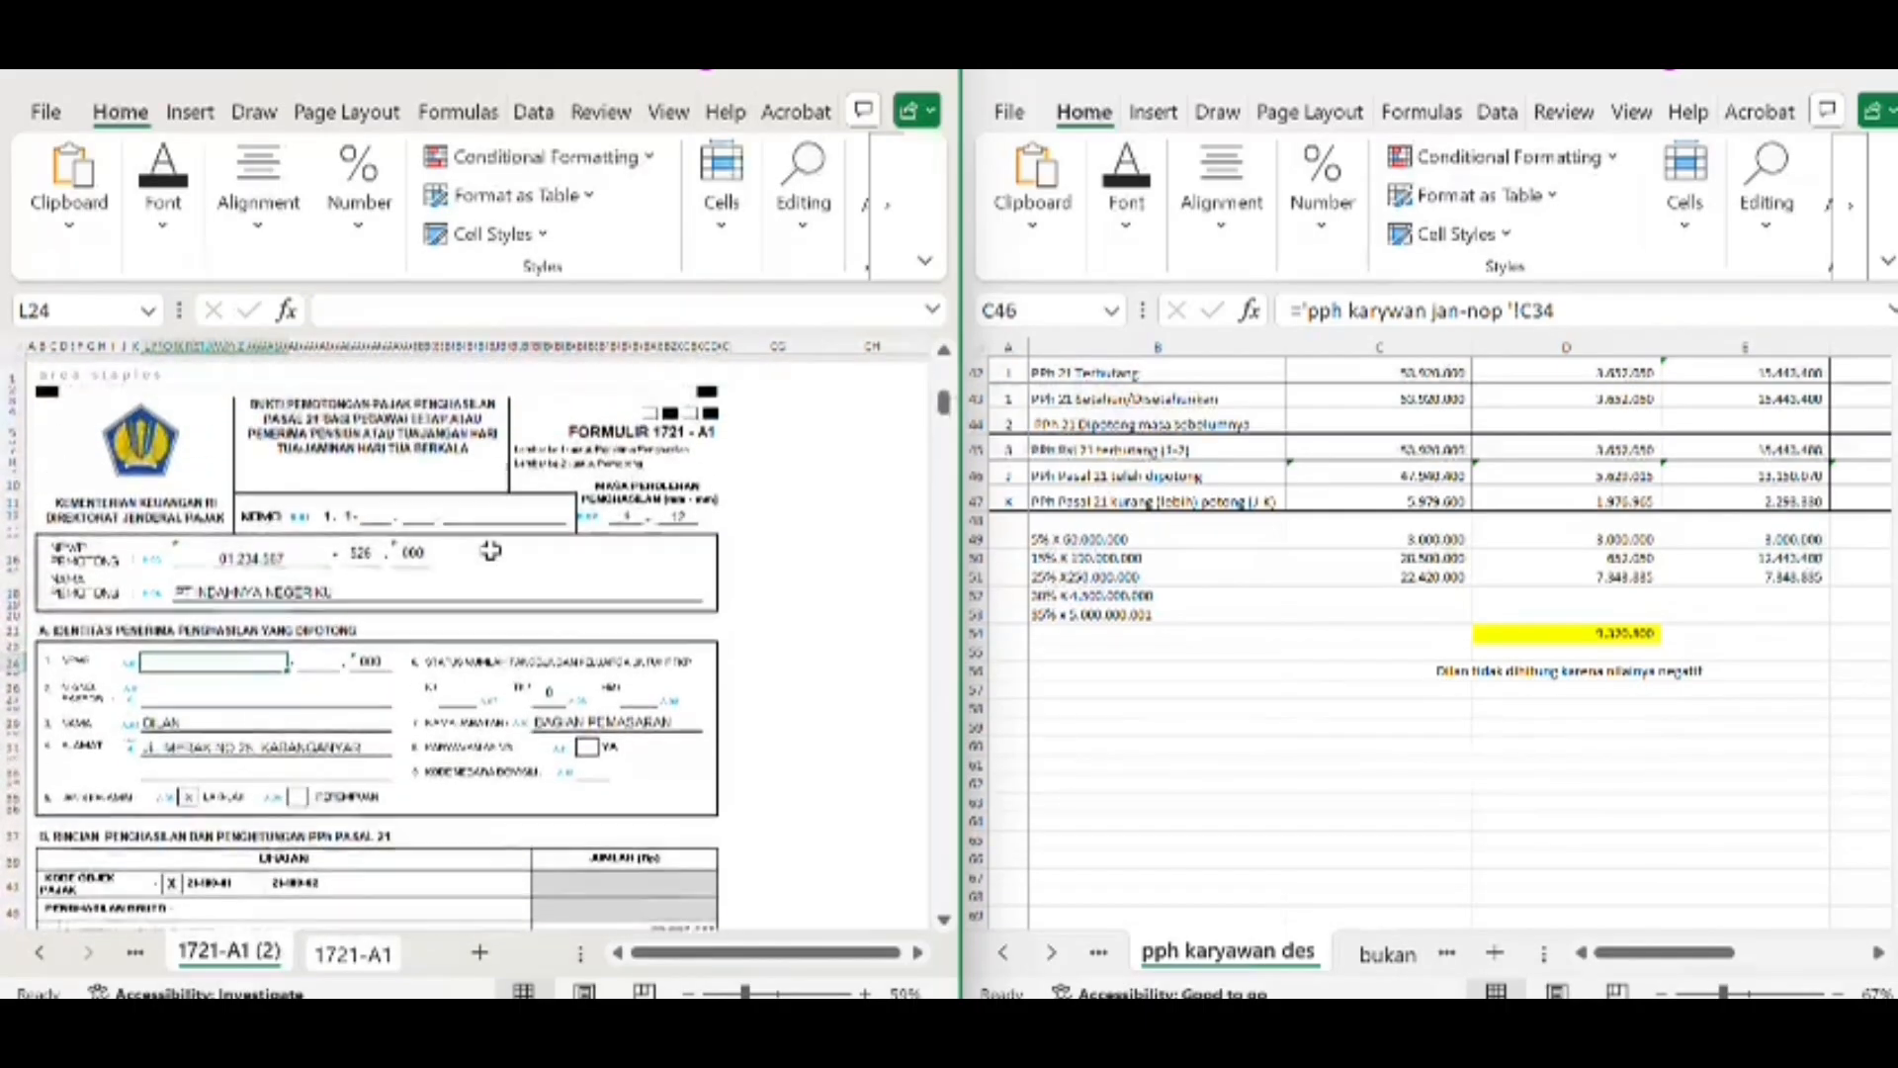
scroll(492, 550, down, 2)
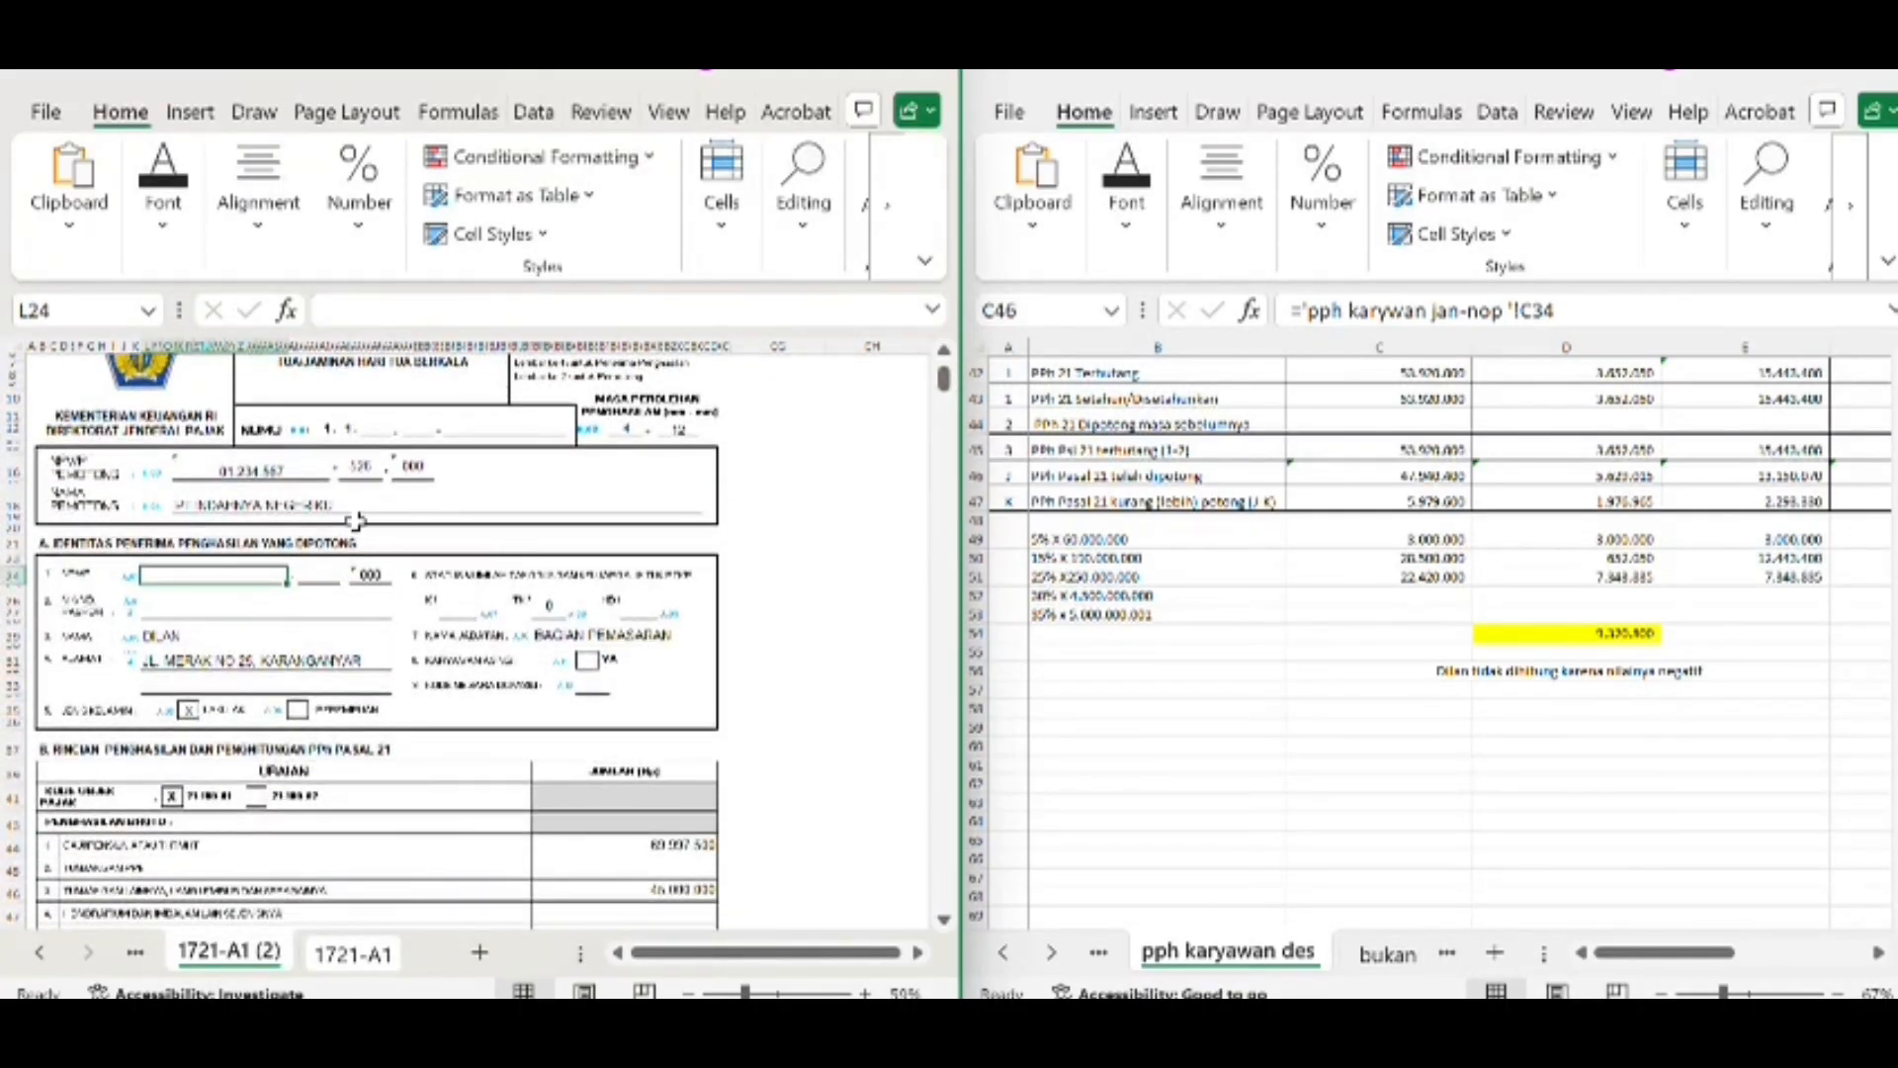
scroll(1310, 571, up, 11)
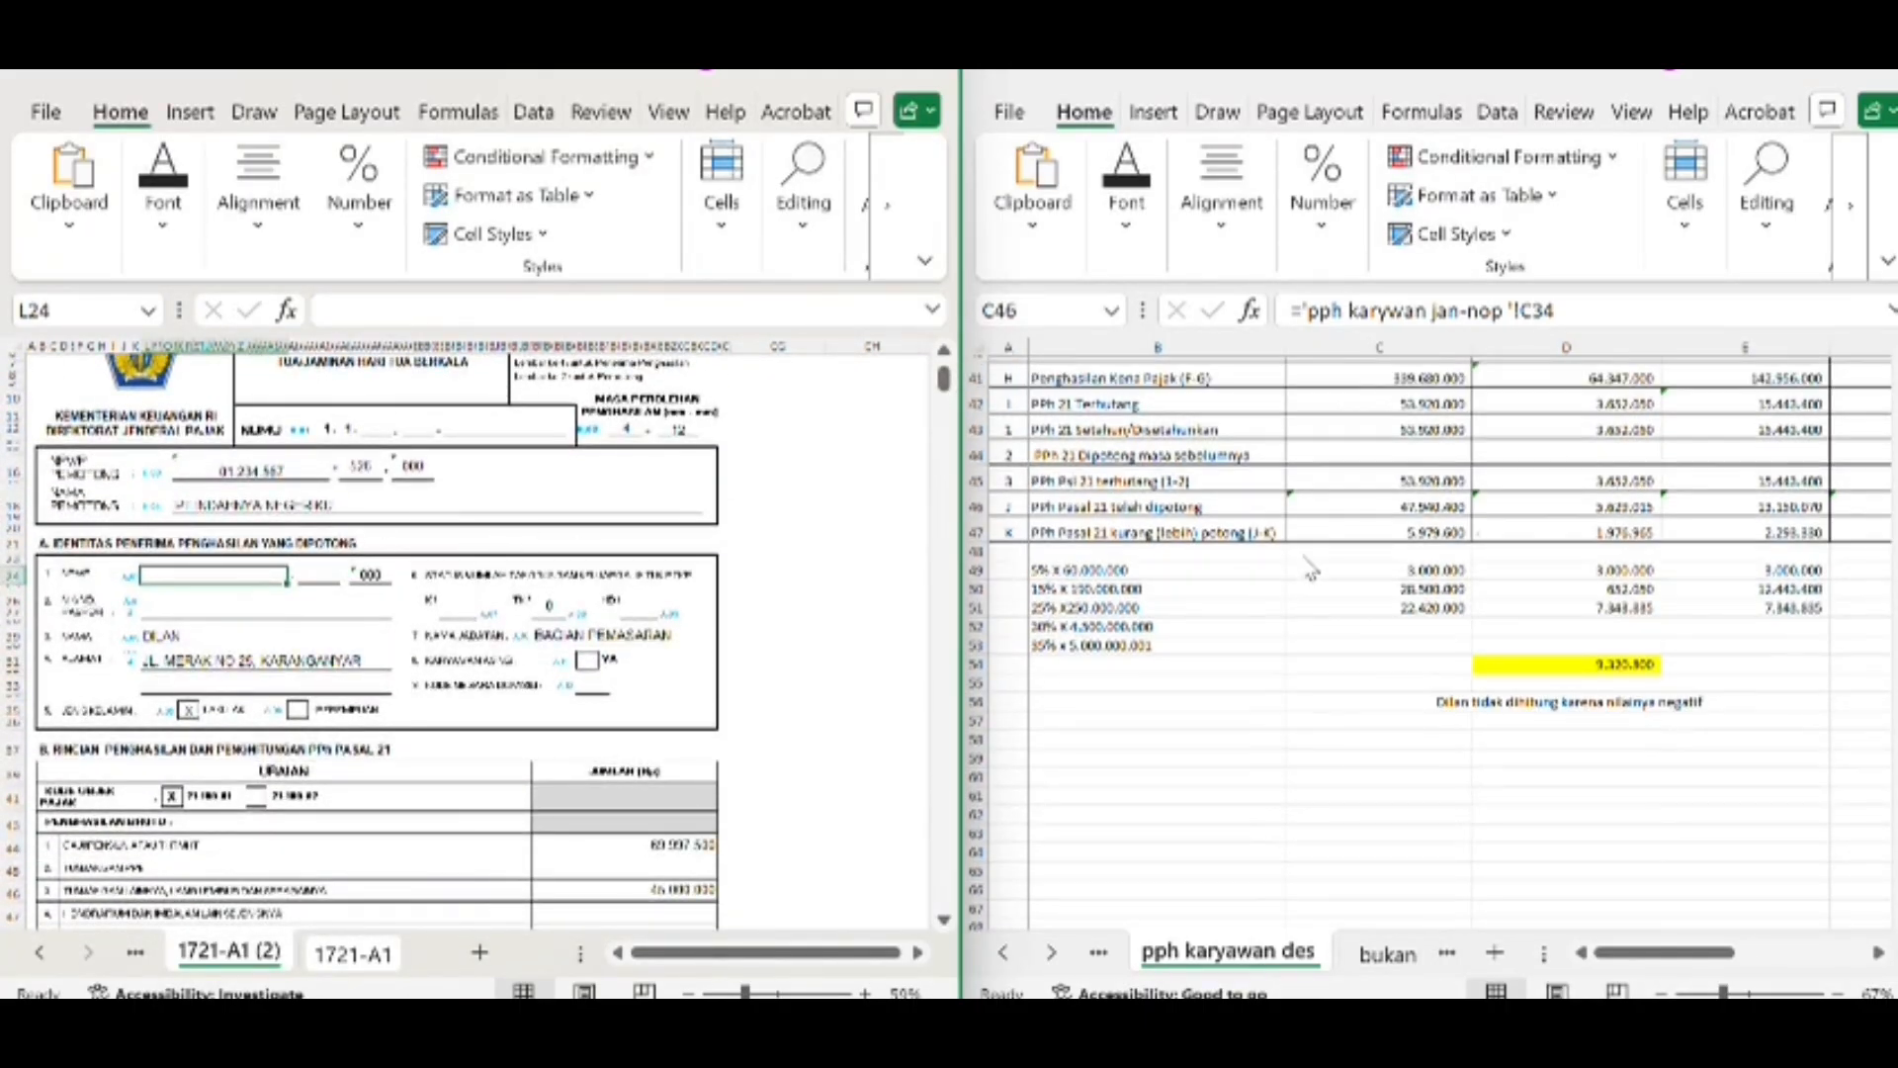
scroll(1310, 572, up, 3)
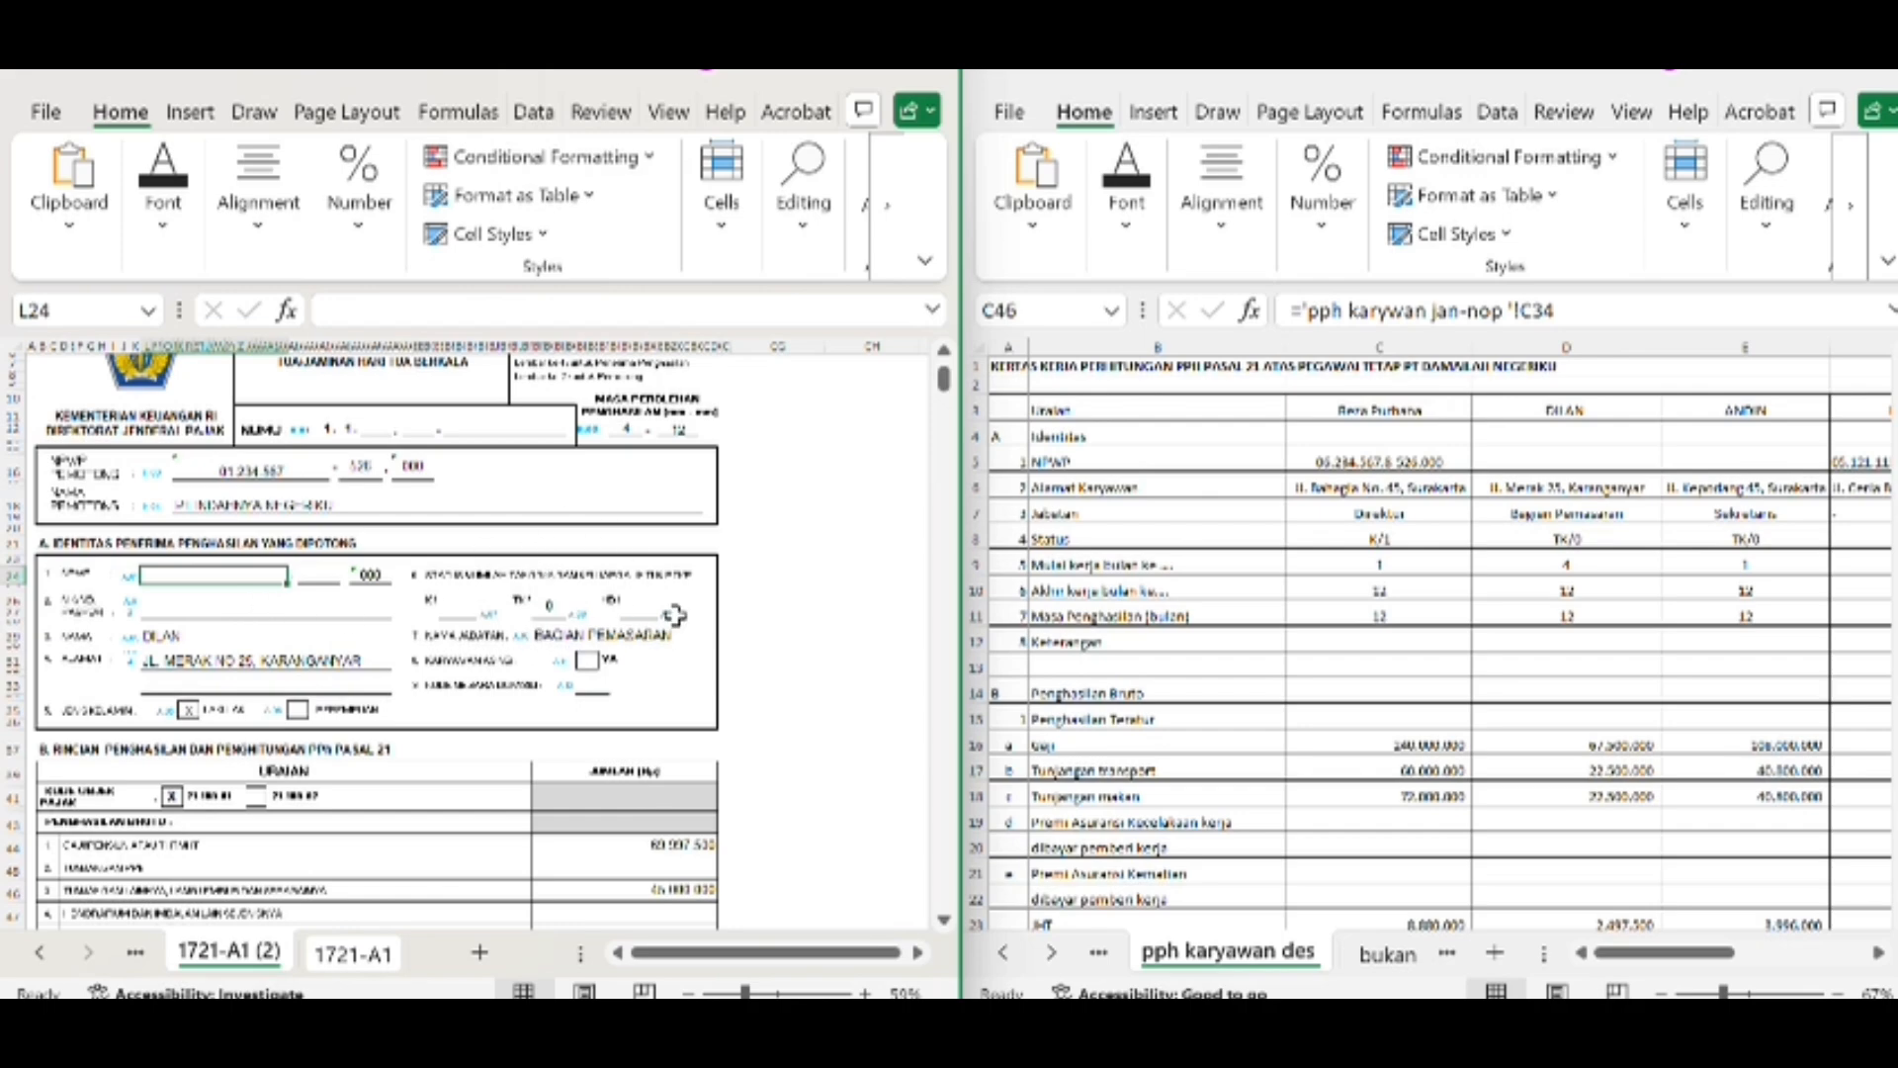
scroll(525, 810, down, 10)
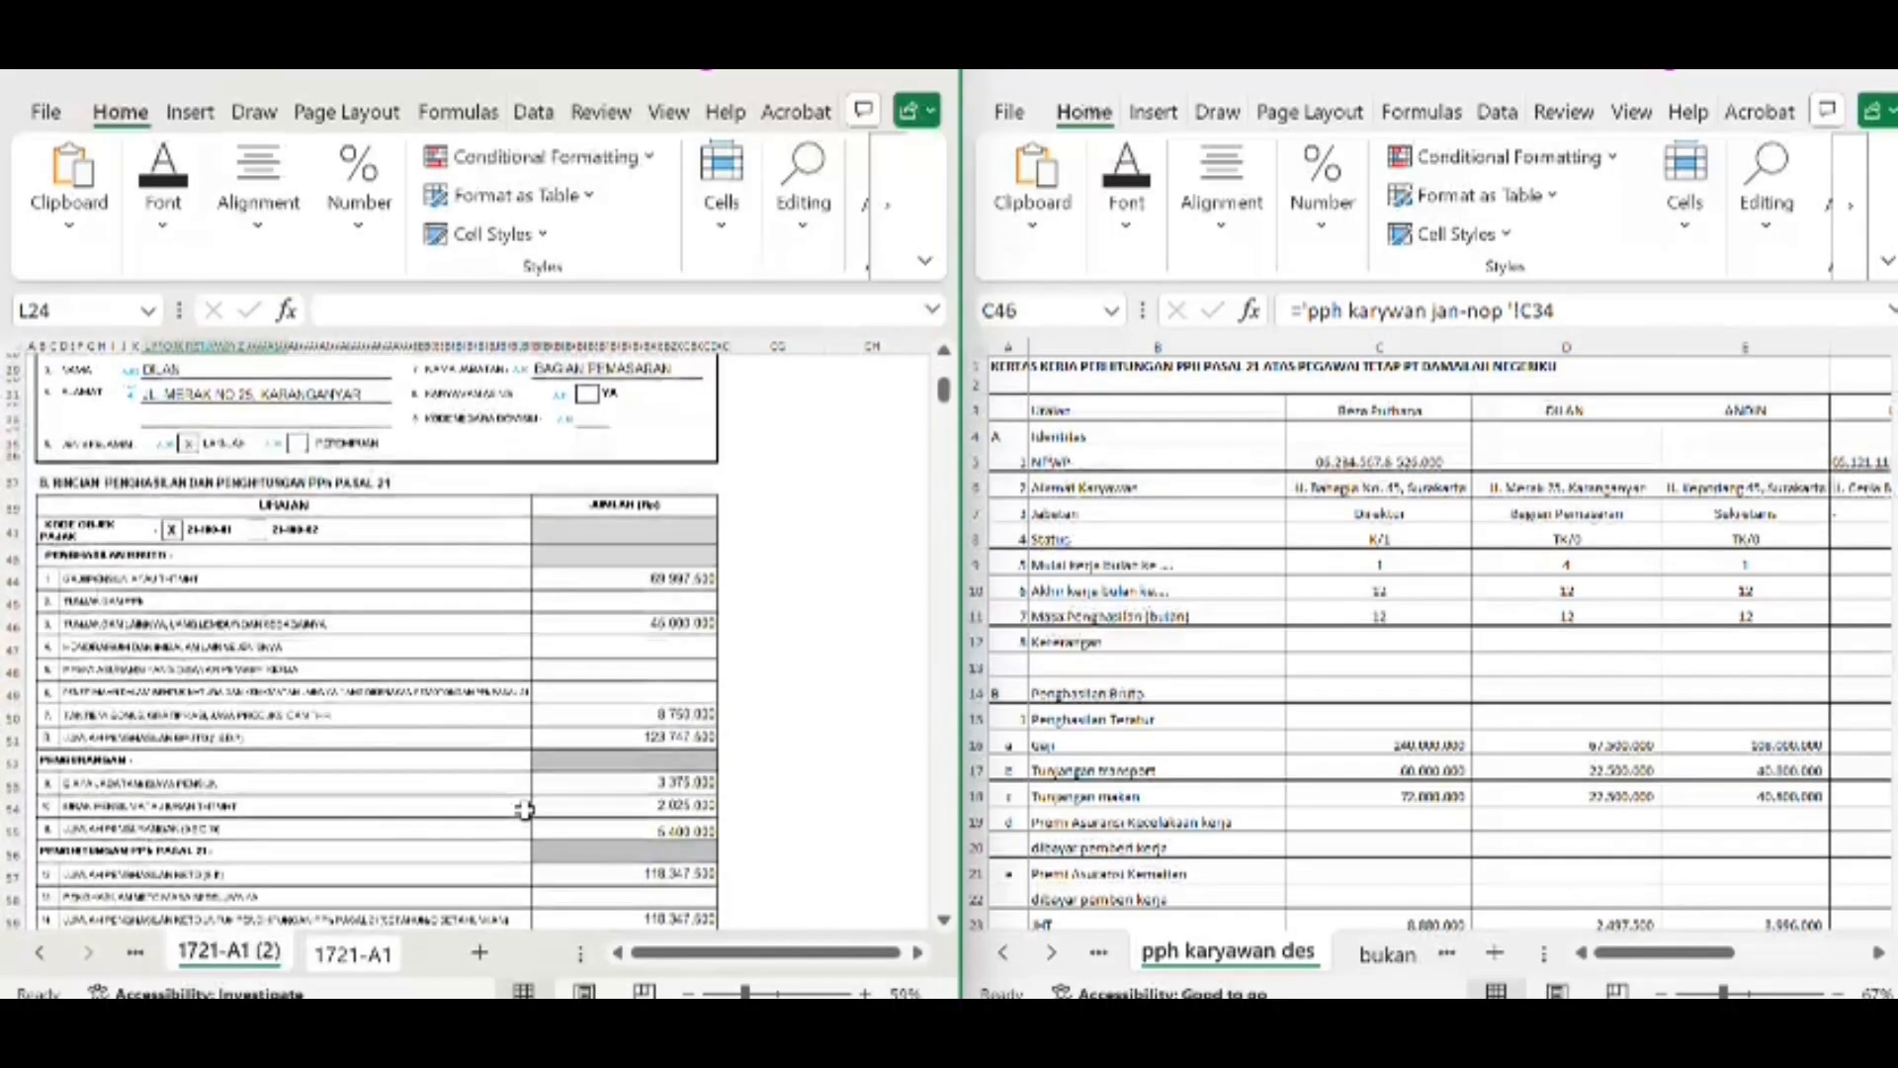
scroll(525, 809, up, 8)
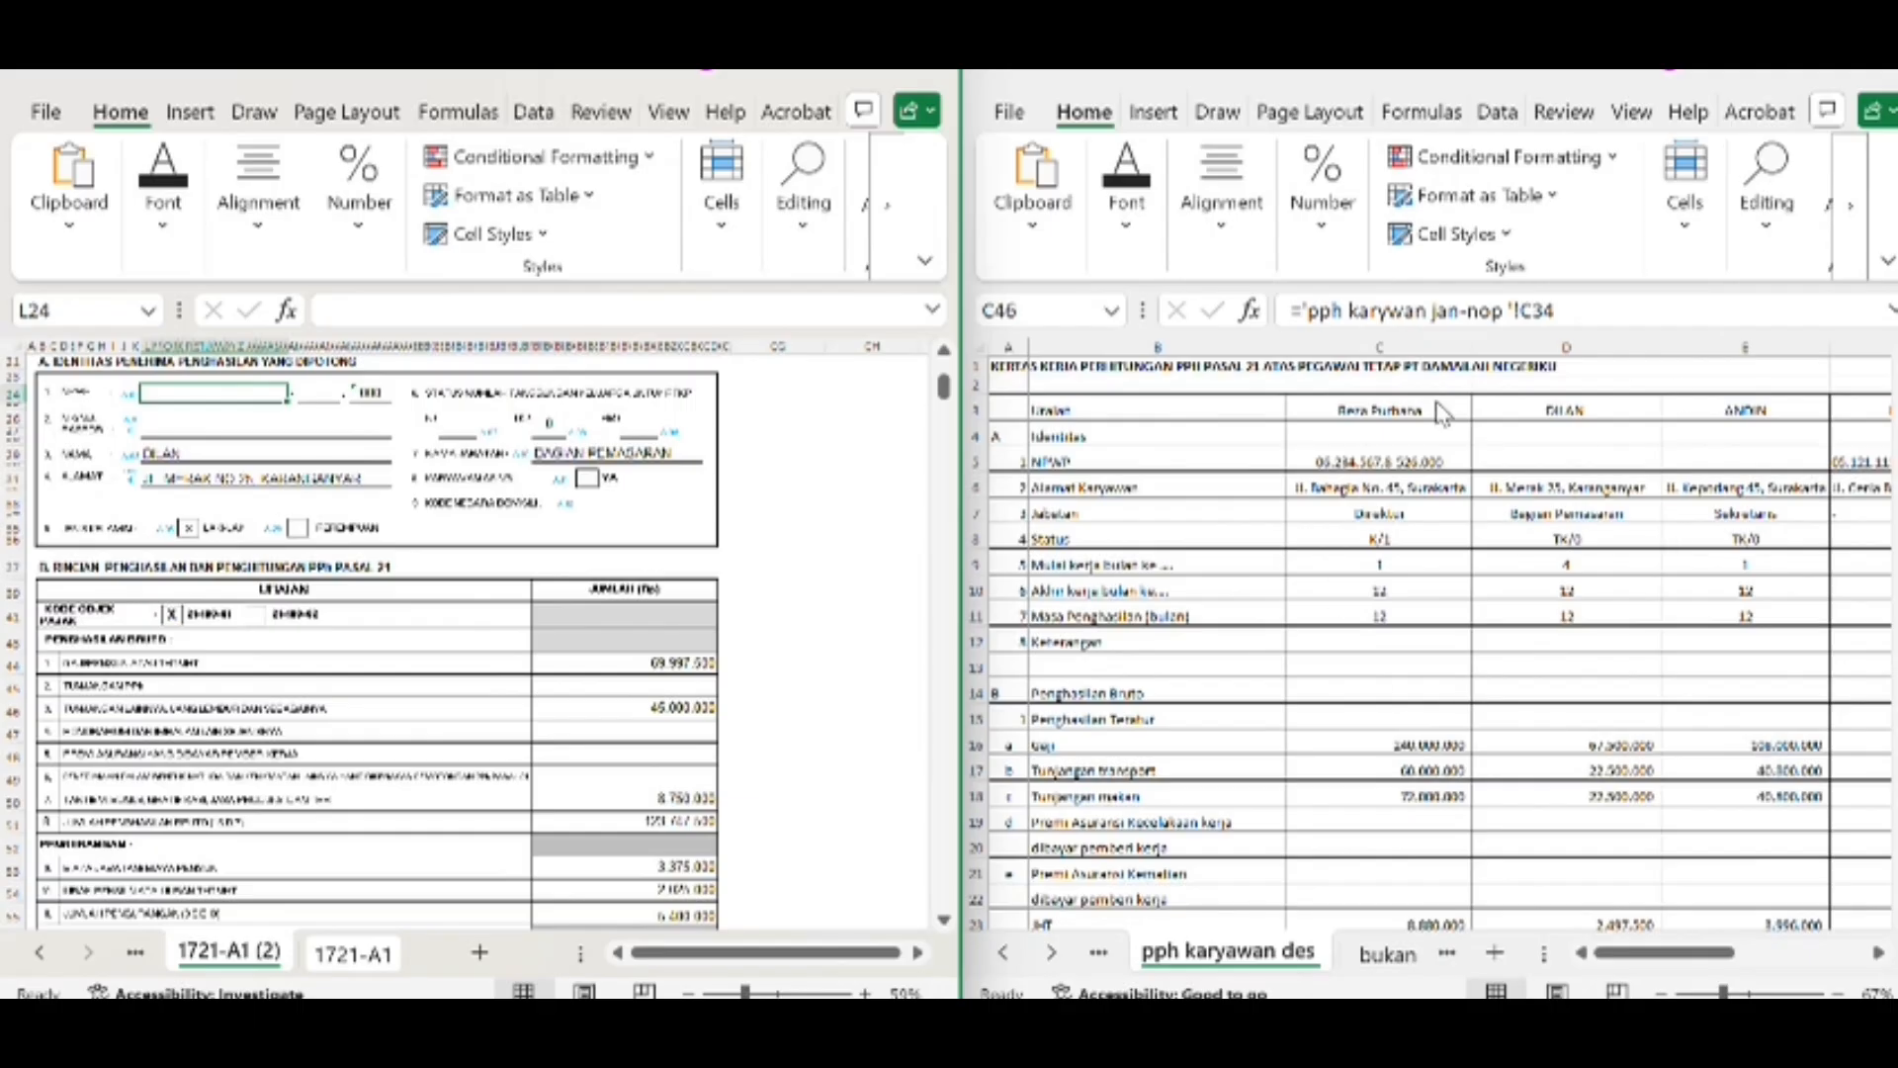
scroll(1548, 746, down, 12)
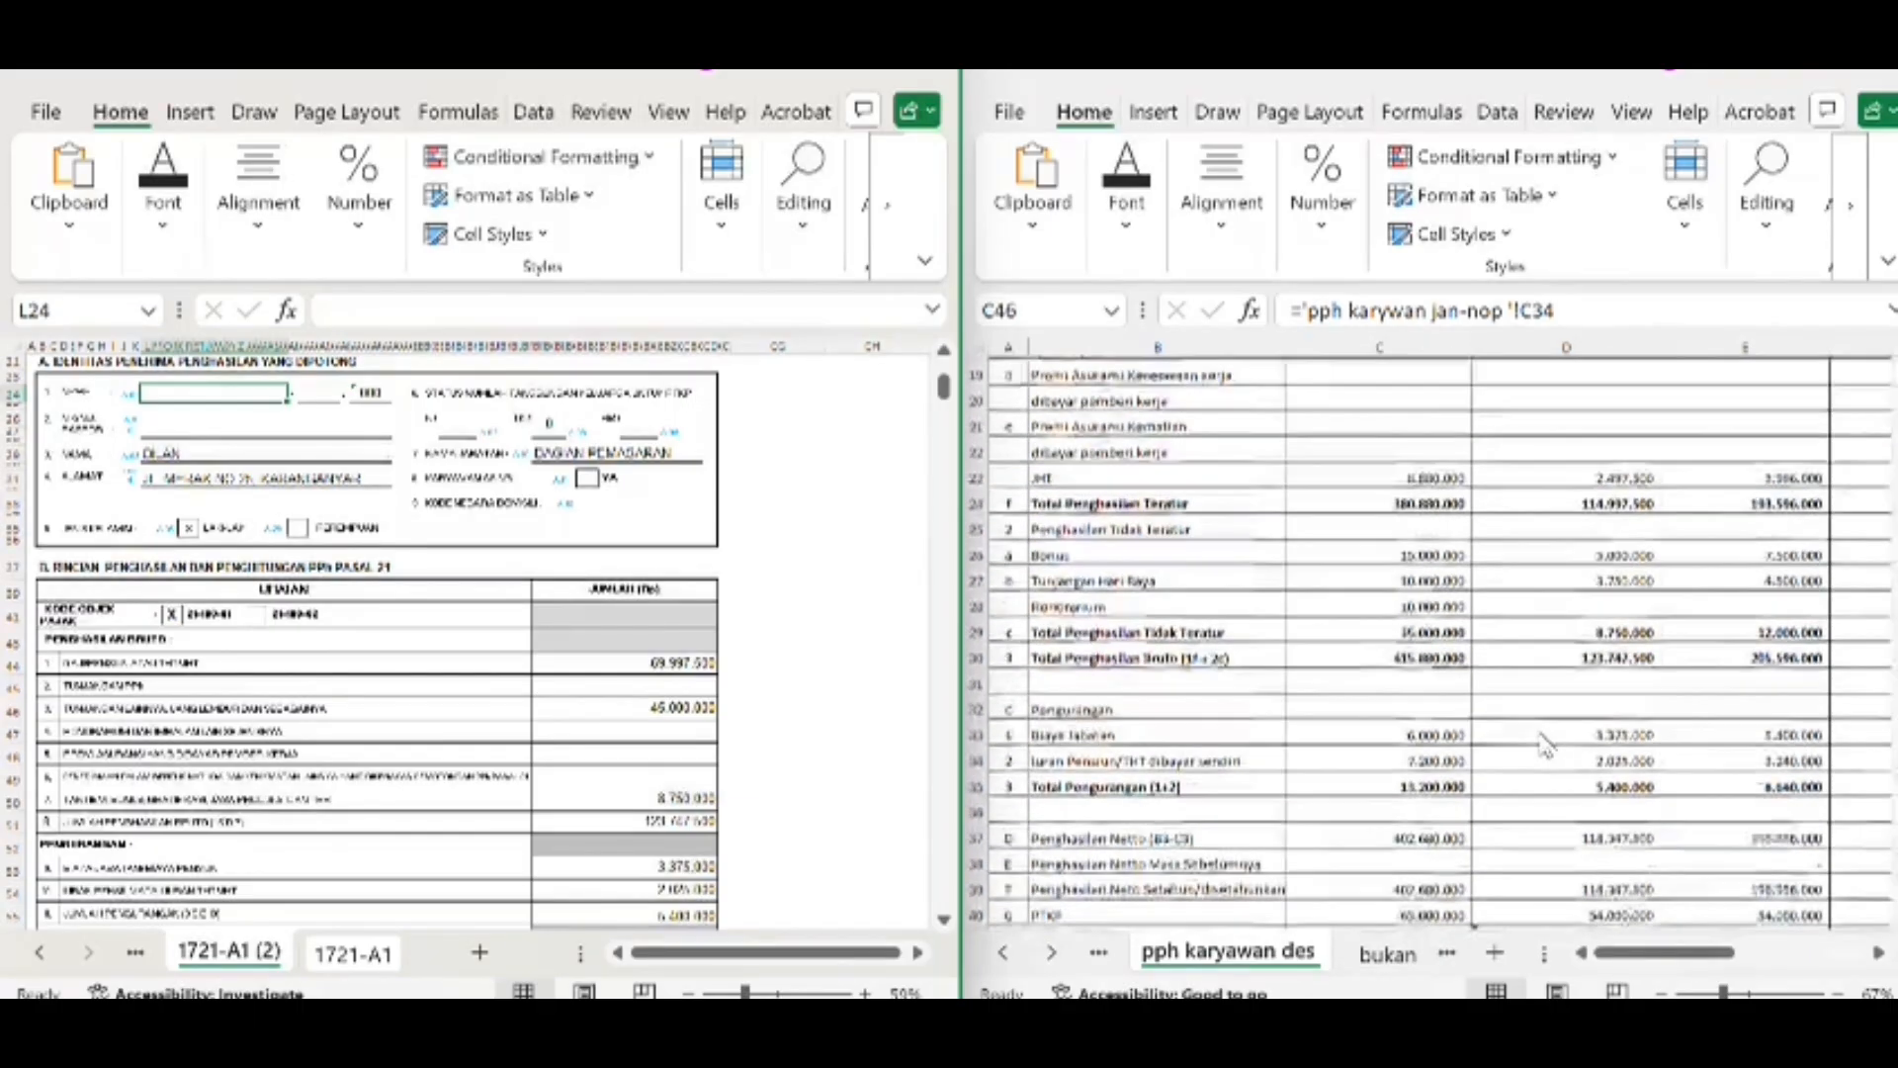
Review the third employee's form on sheet 1721-A1 (3) against the identity, income and deduction rows in the worksheet
click(134, 957)
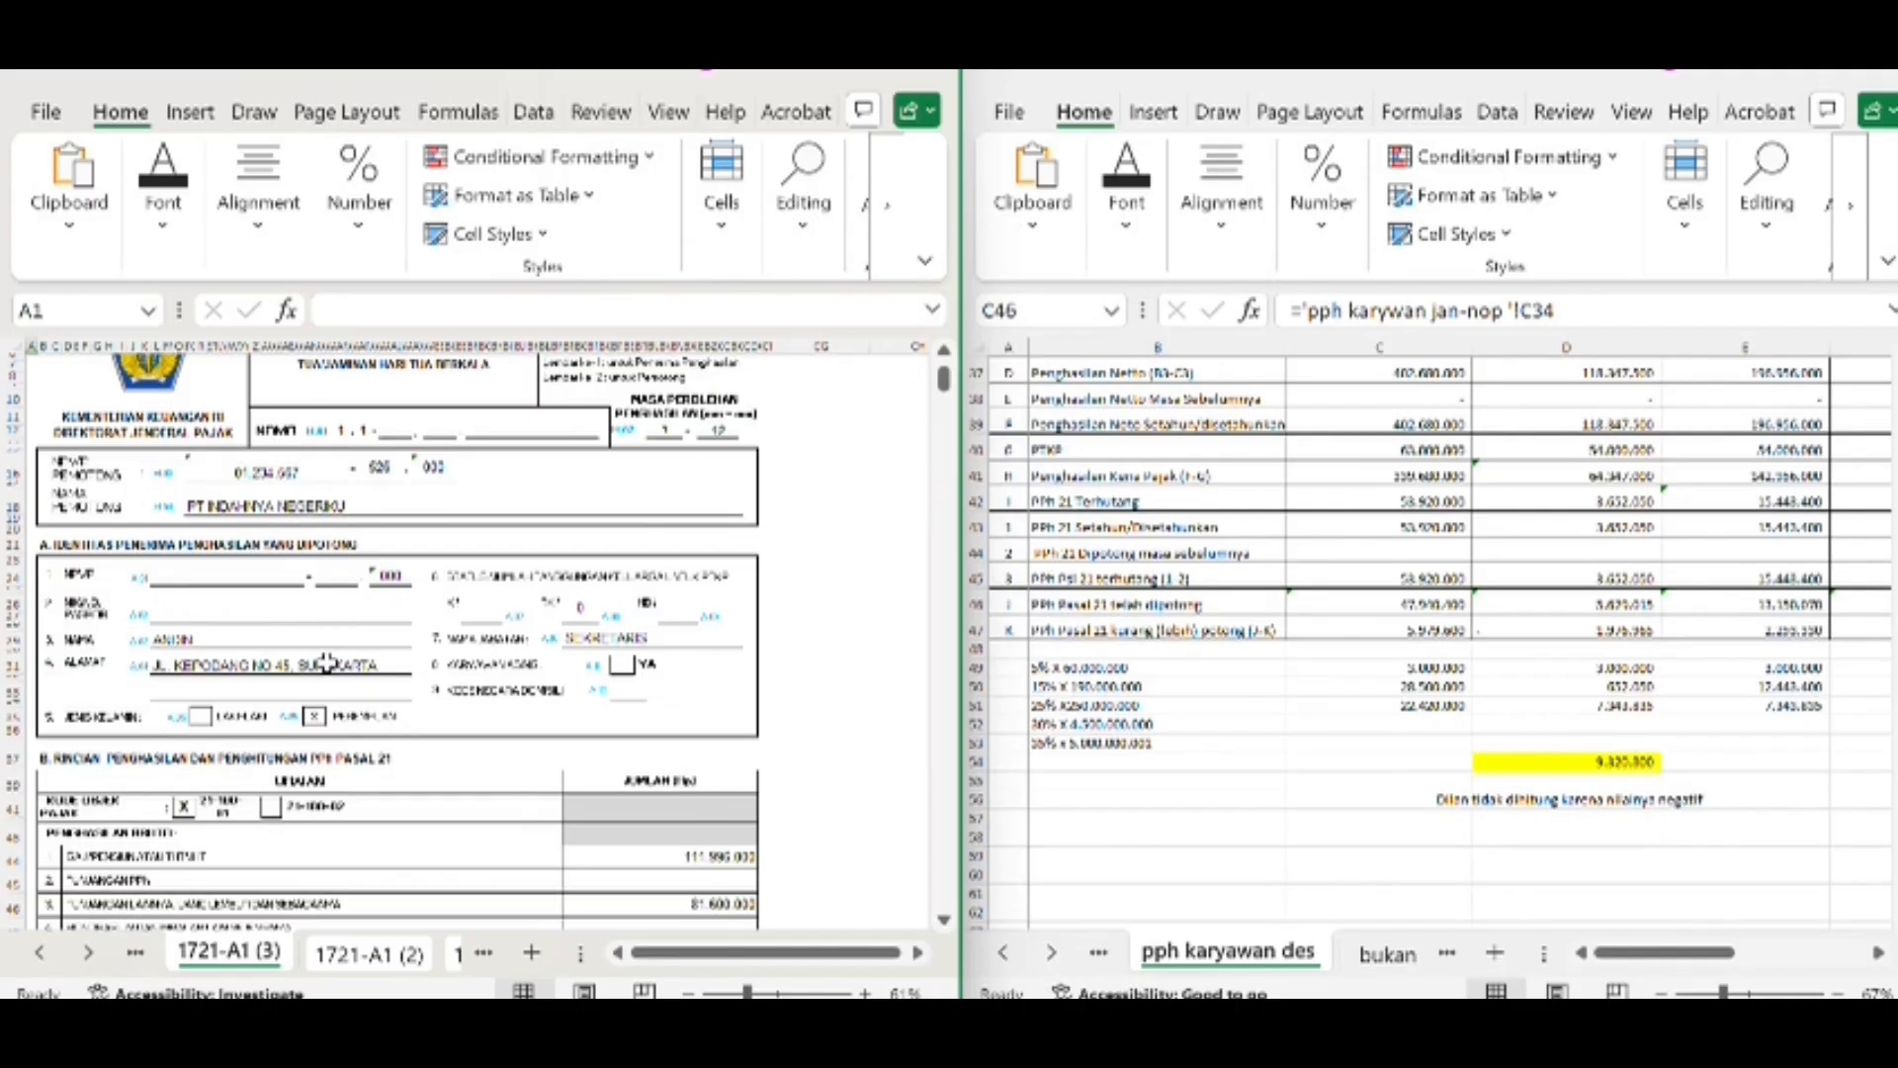
scroll(331, 633, down, 5)
scroll(332, 638, up, 5)
scroll(327, 661, down, 3)
scroll(326, 661, up, 1)
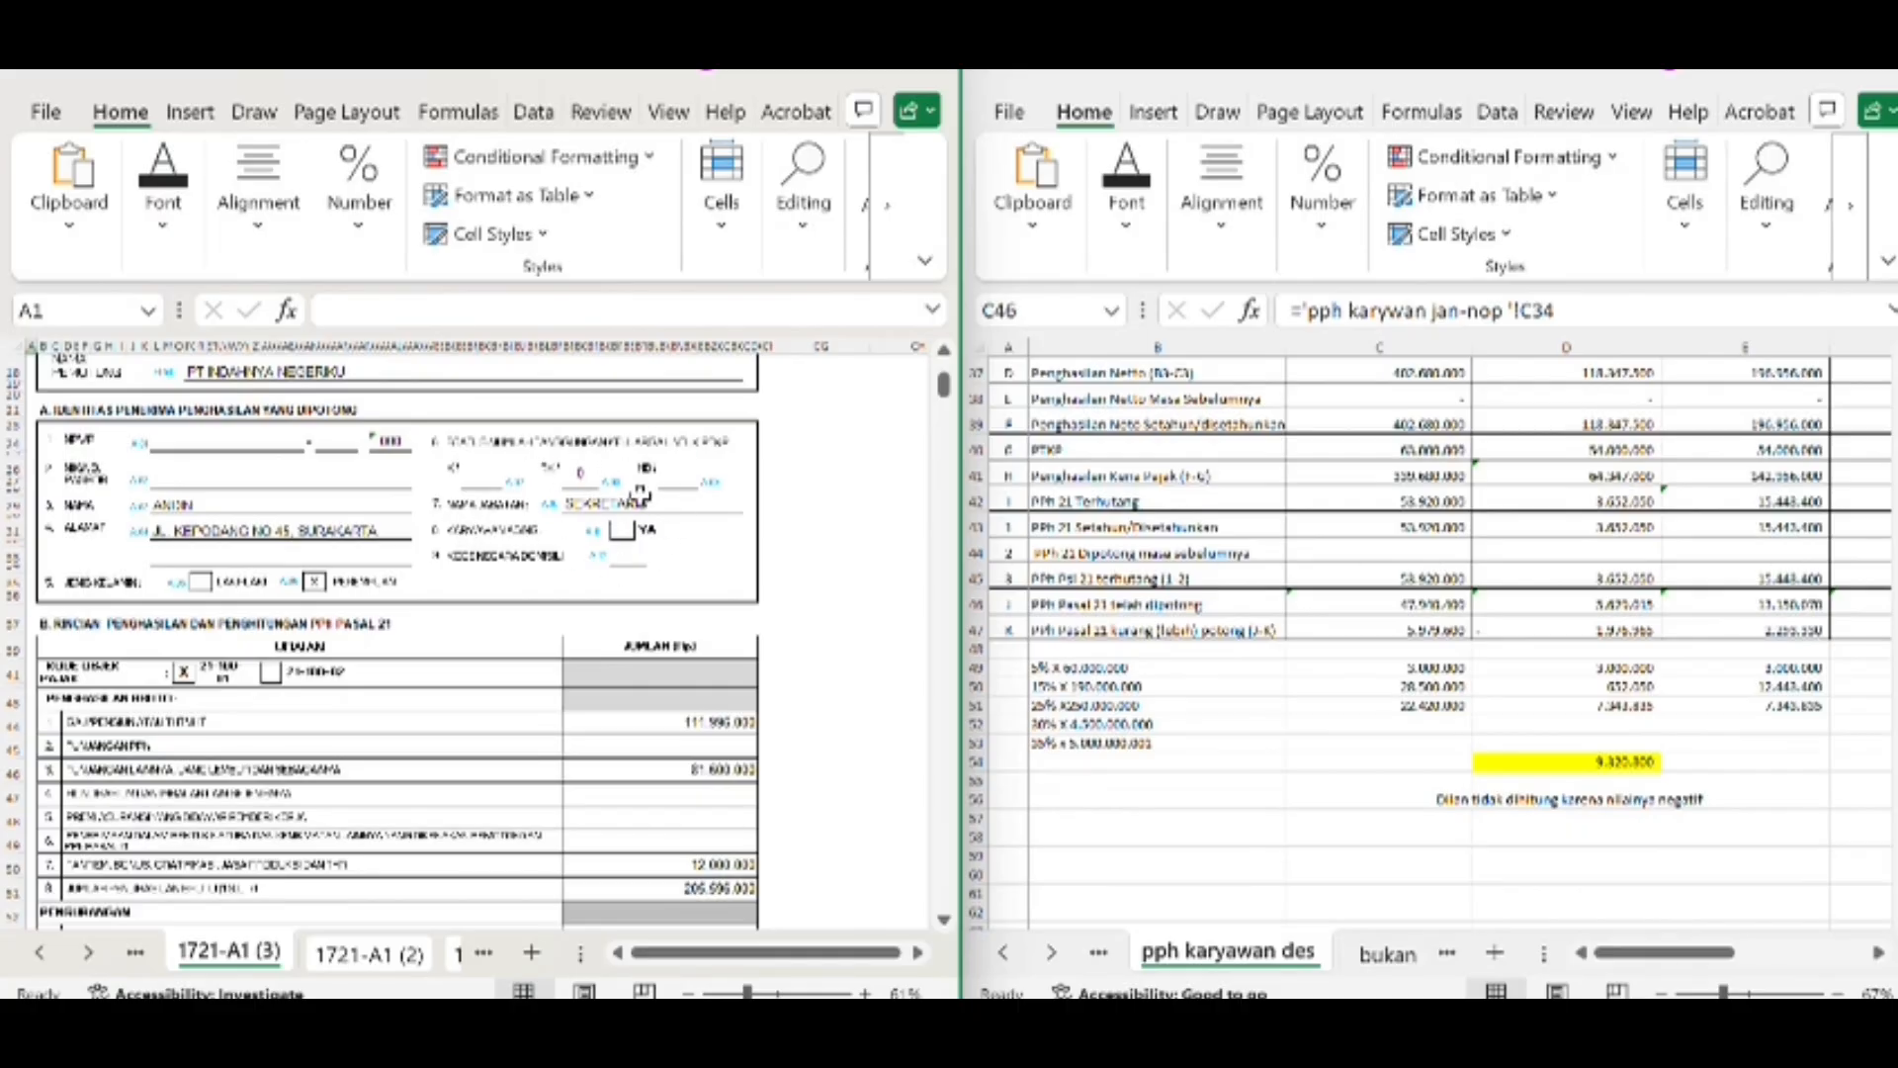
scroll(565, 799, down, 12)
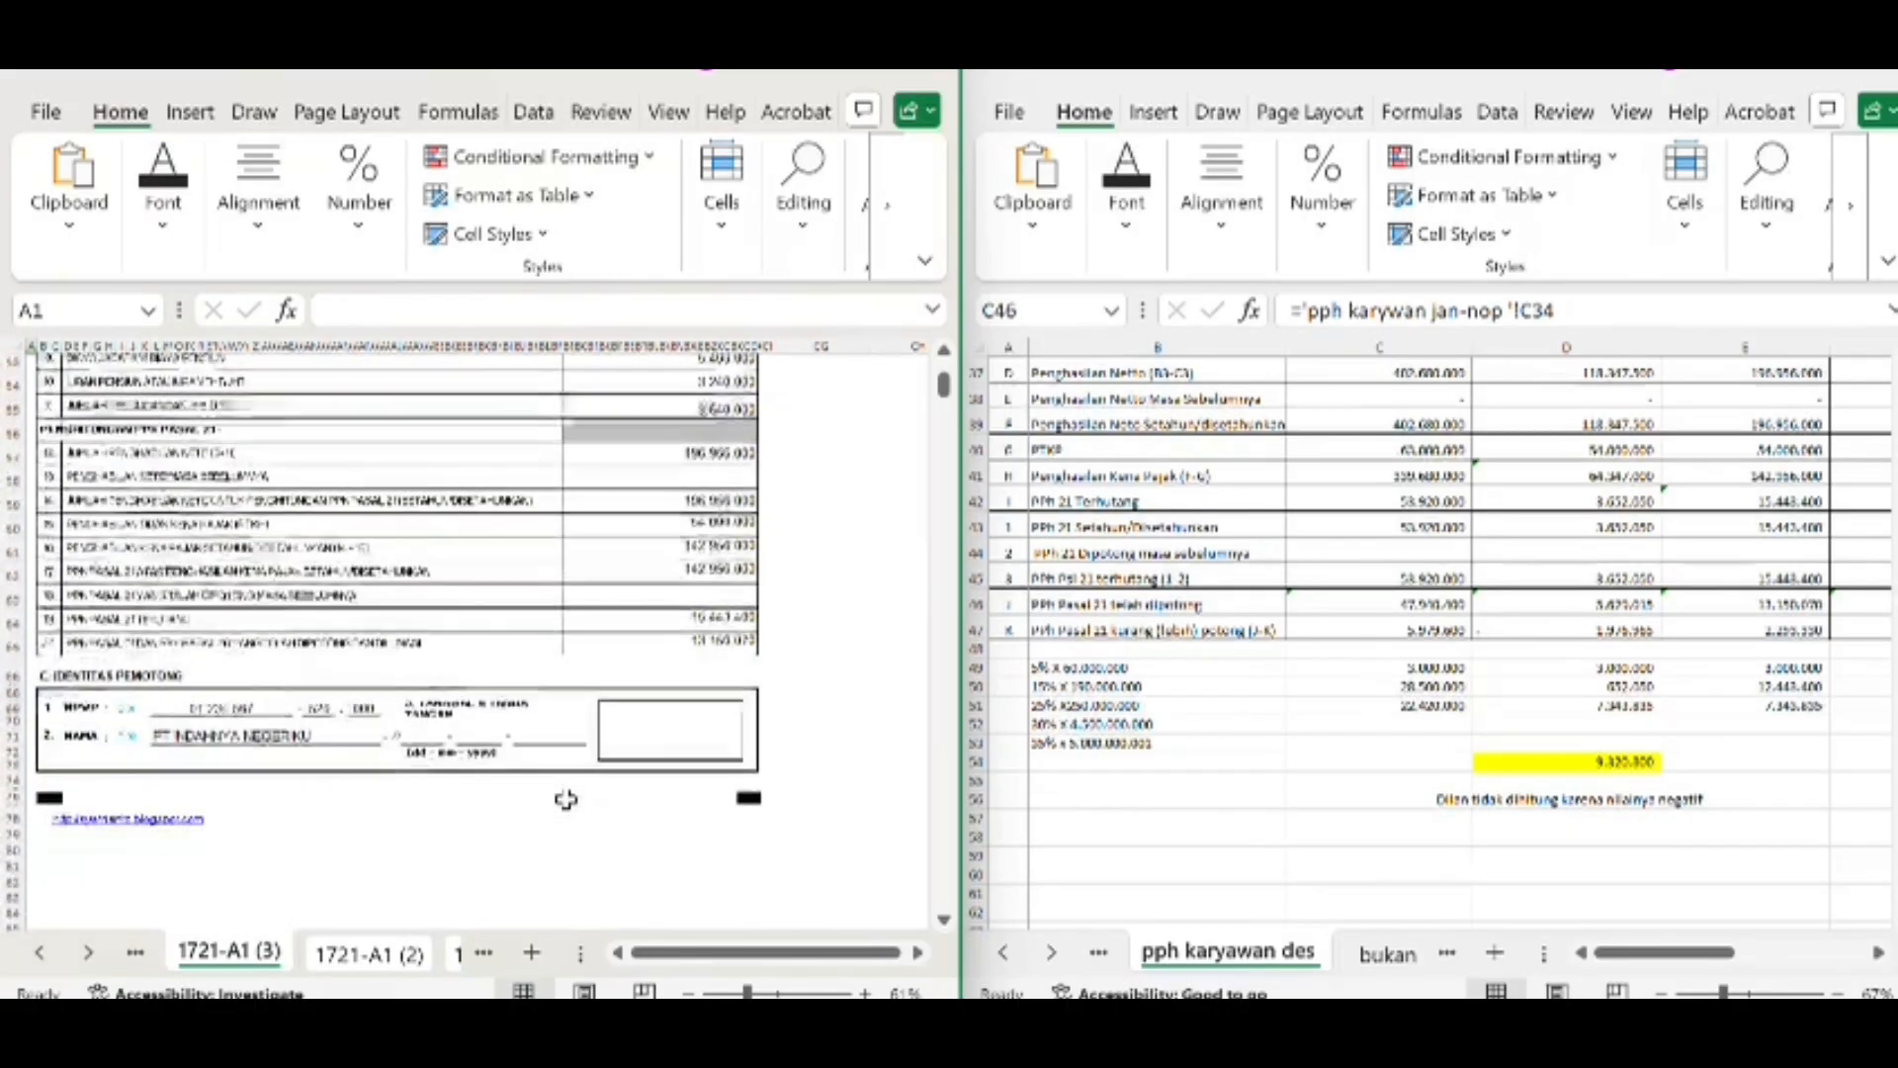
scroll(565, 799, up, 10)
scroll(1686, 573, up, 5)
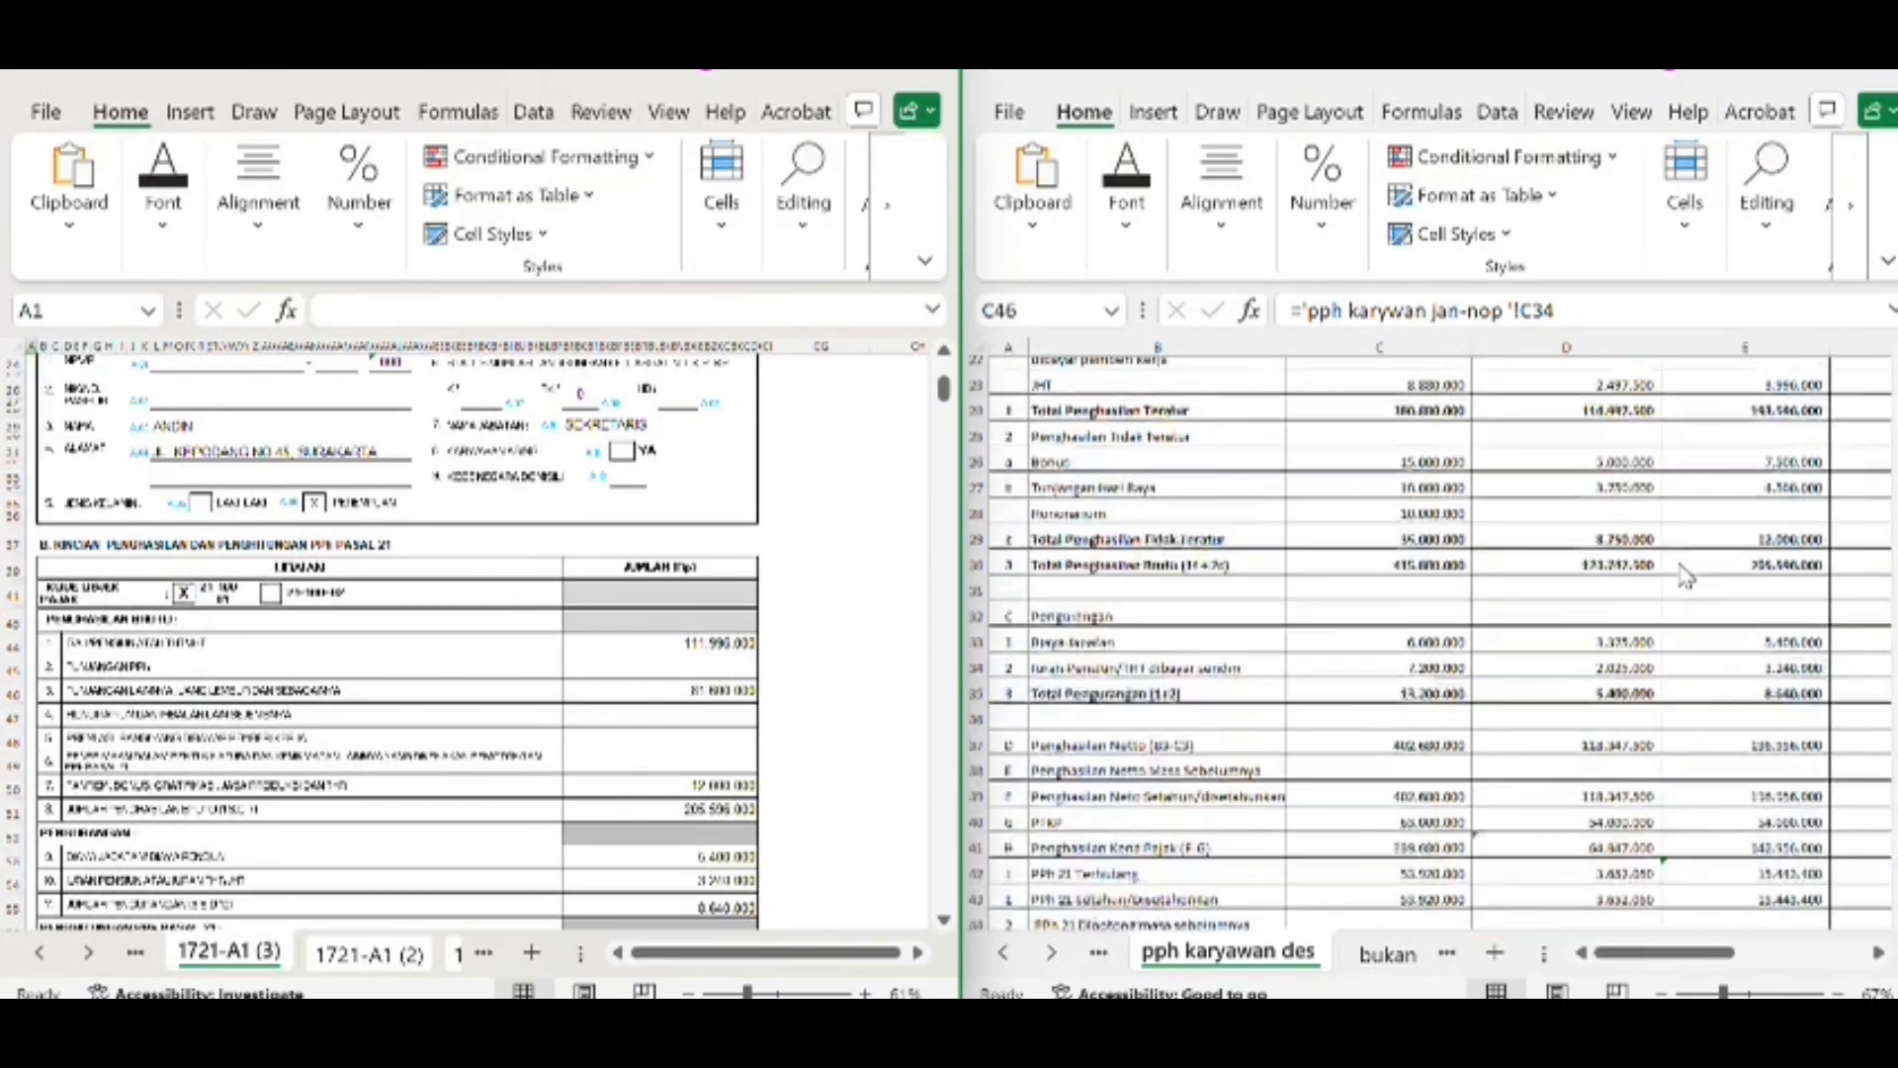
scroll(1687, 577, up, 7)
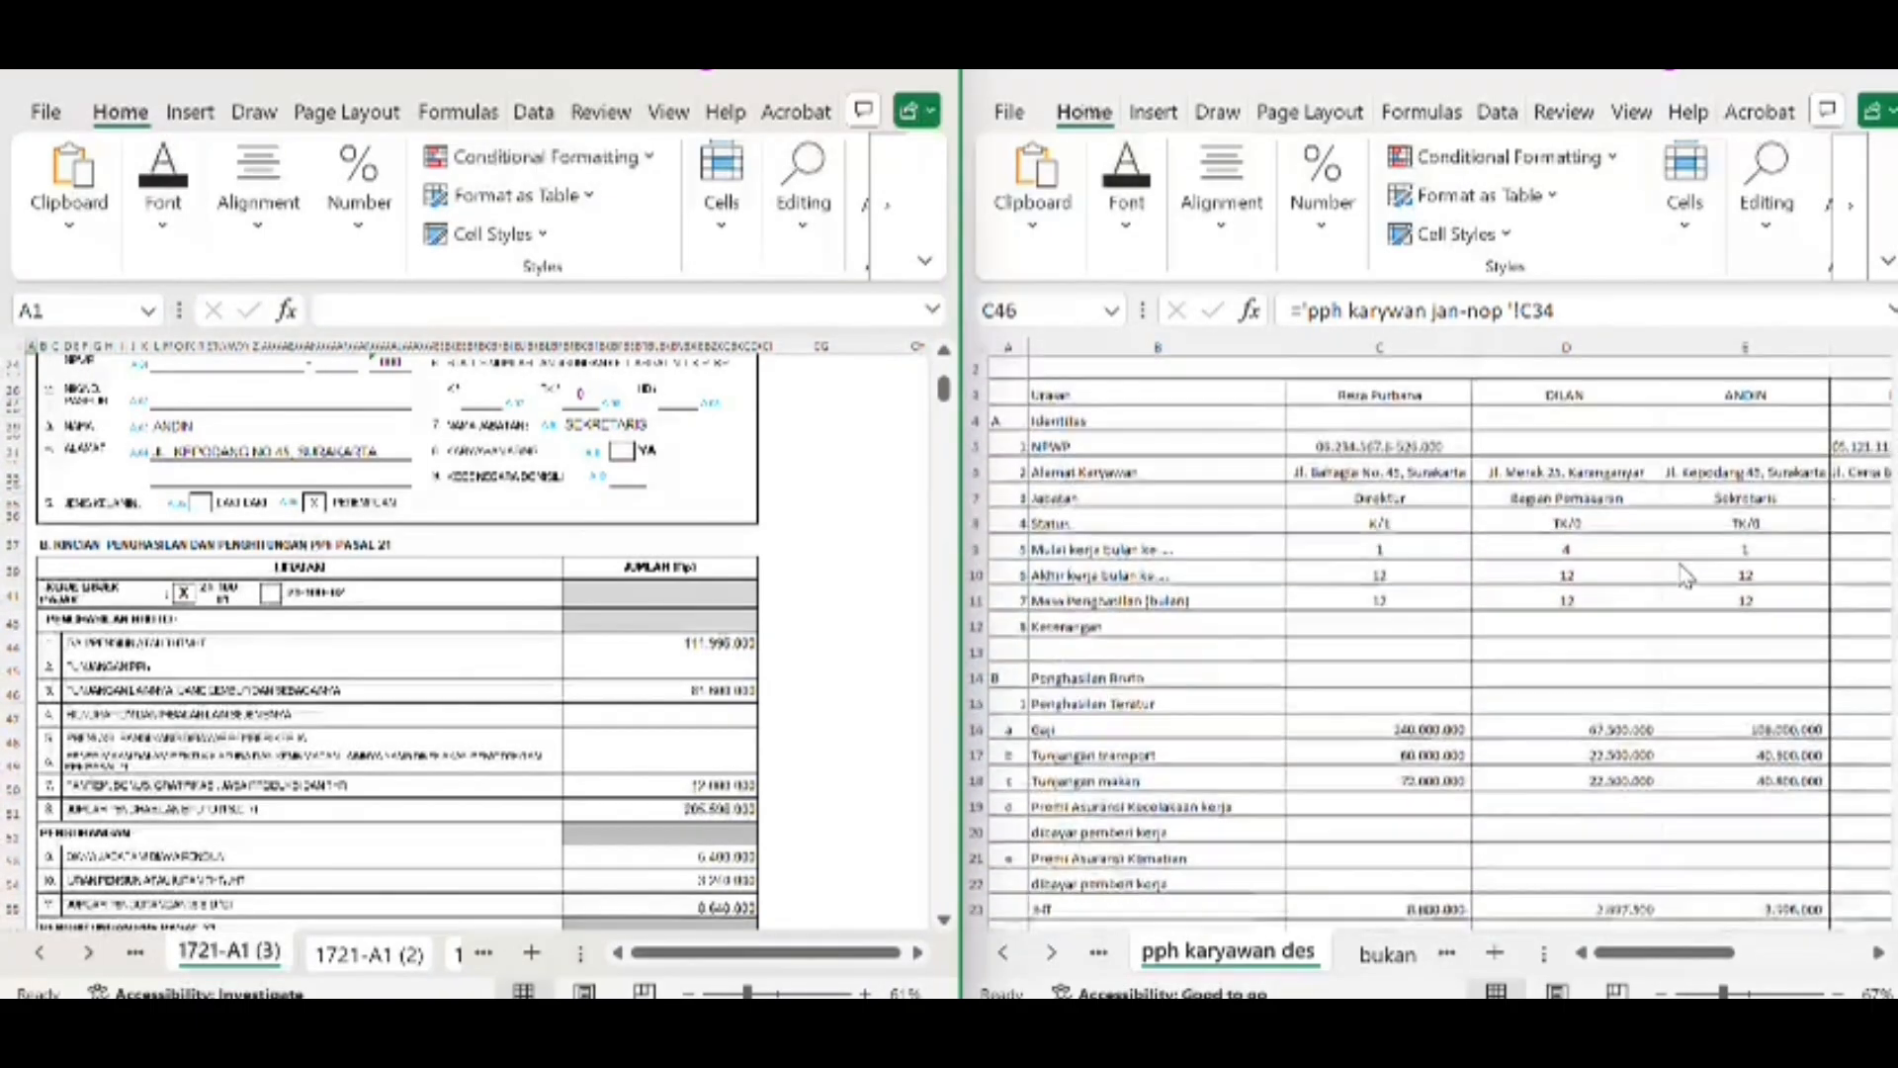
scroll(1687, 578, down, 3)
Bring the fourth employee's worksheet column F into view and review the matching form on sheet 1721-A1 (4)
scroll(1721, 643, right, 2)
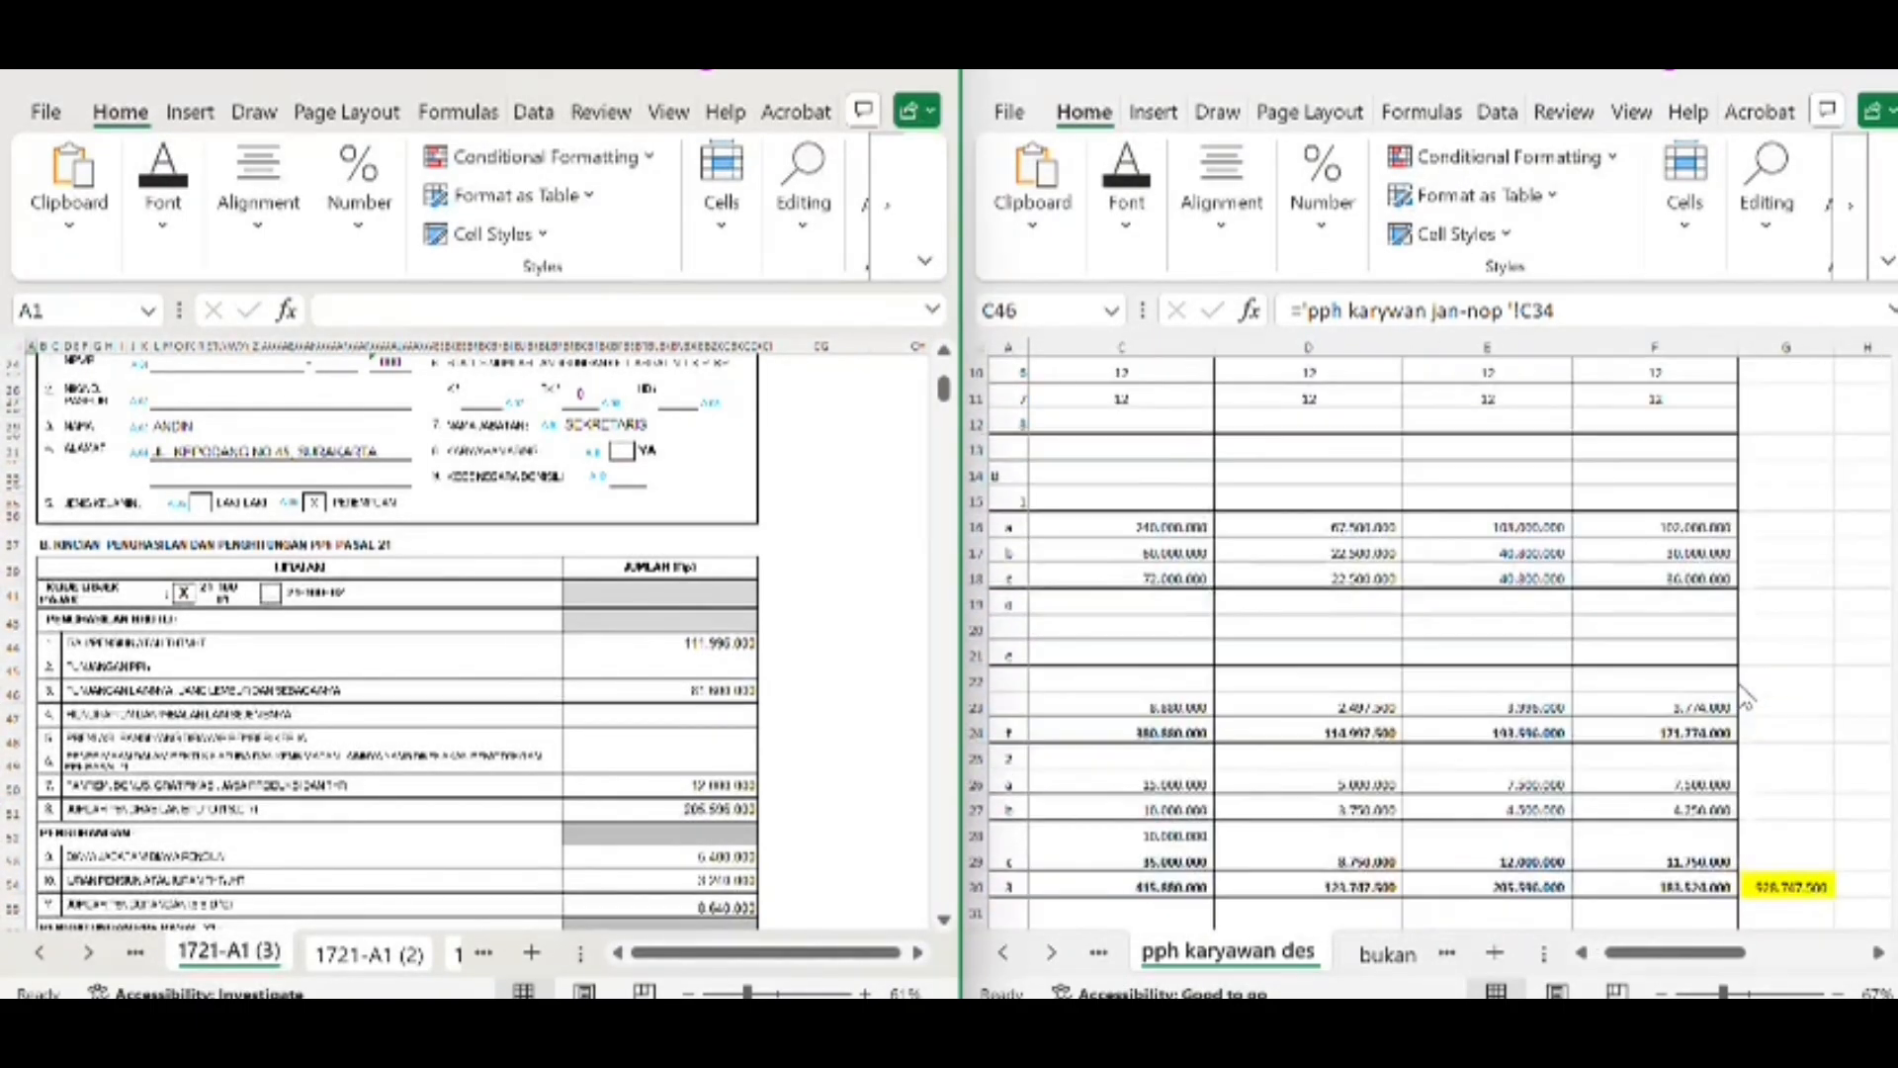
scroll(1746, 697, down, 2)
scroll(1746, 697, up, 2)
click(136, 953)
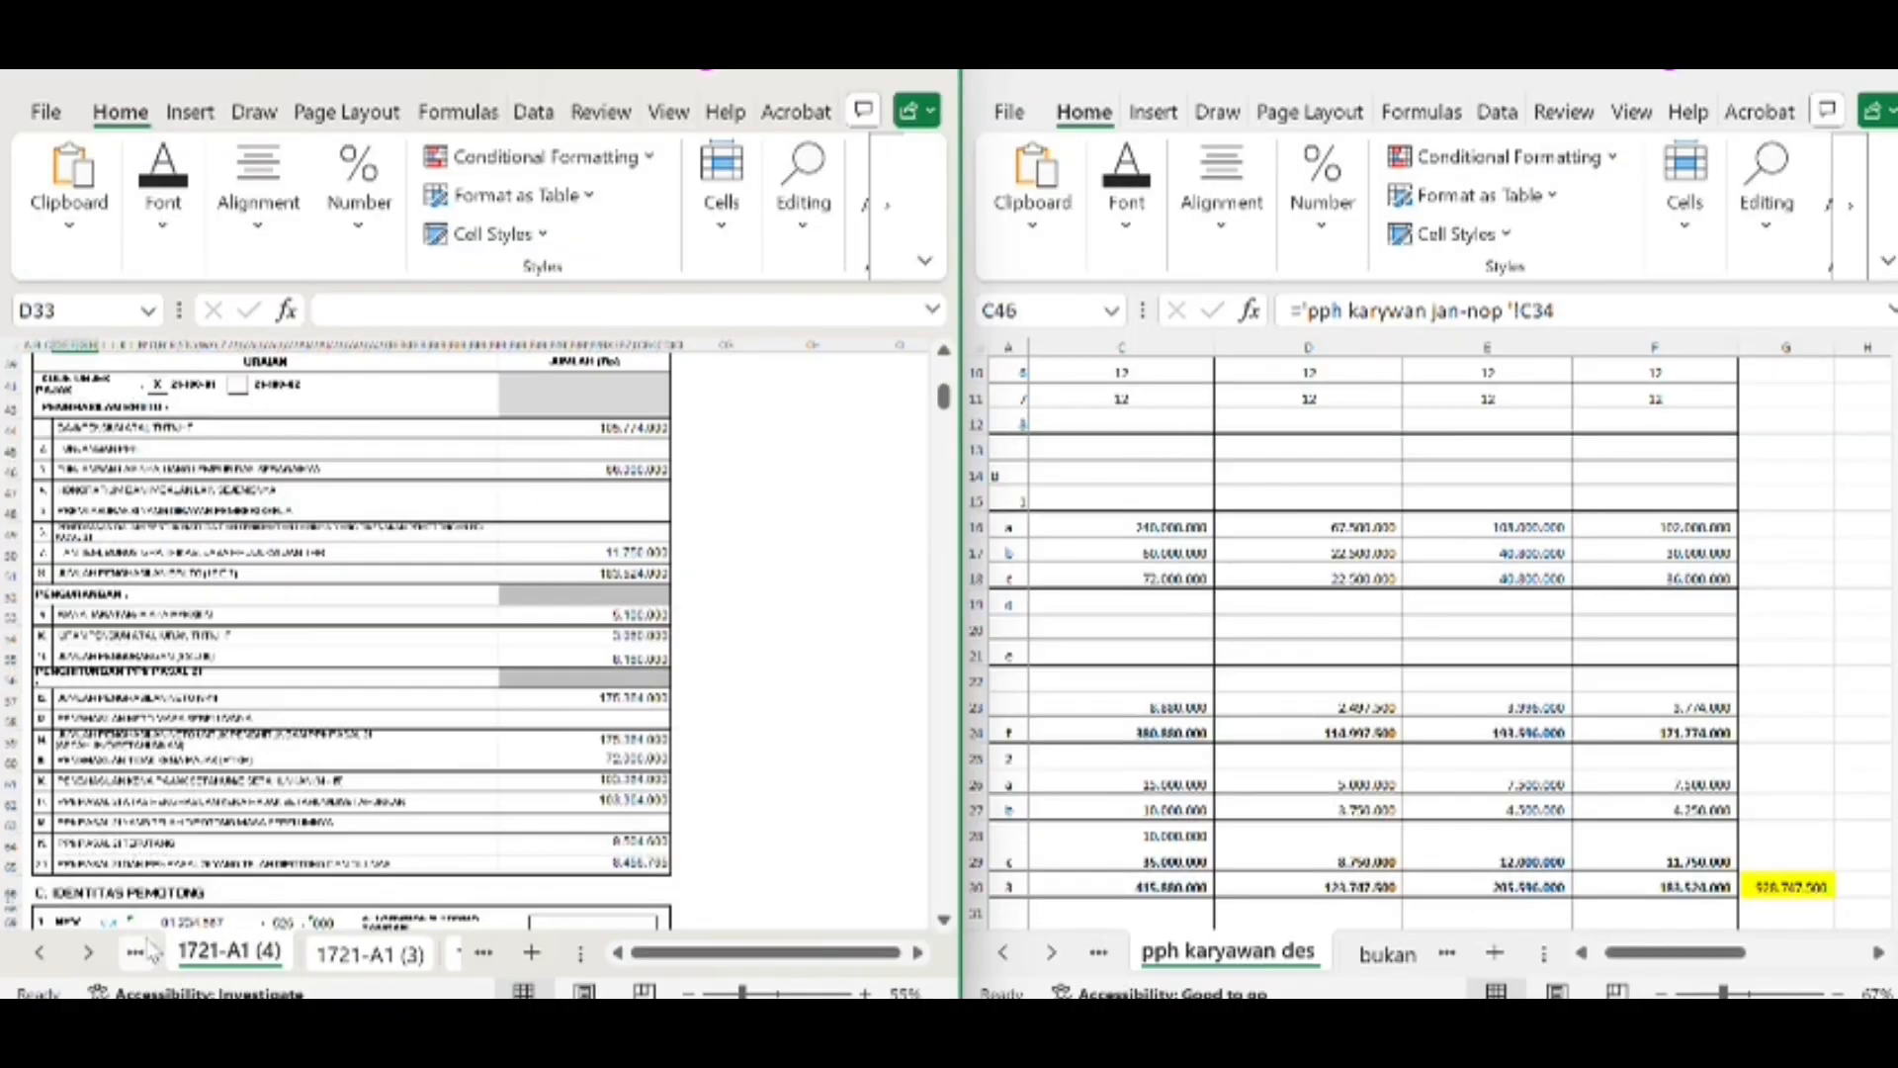
scroll(339, 576, up, 6)
scroll(339, 575, up, 1)
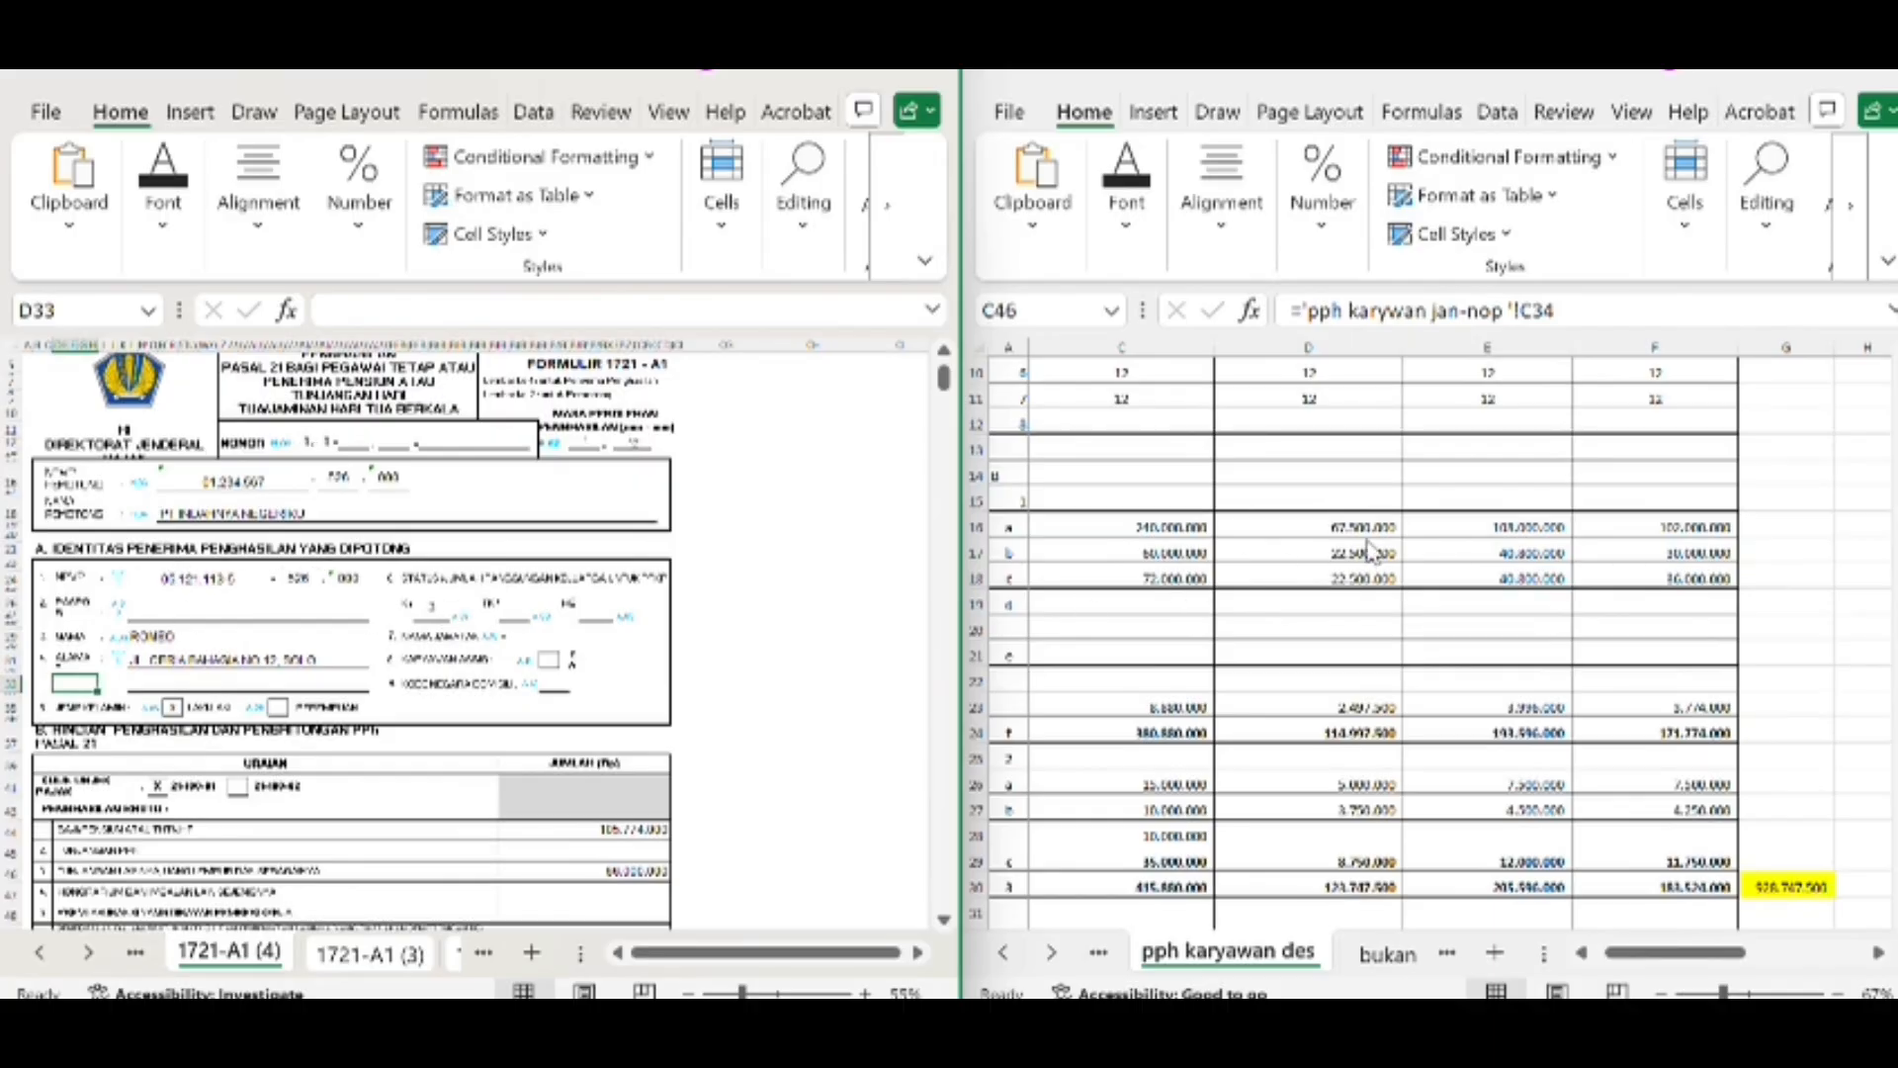
Review the fourth employee's form on sheet 1721-A1 (4) from the identity block down to the withholder's identity section
scroll(1370, 551, up, 3)
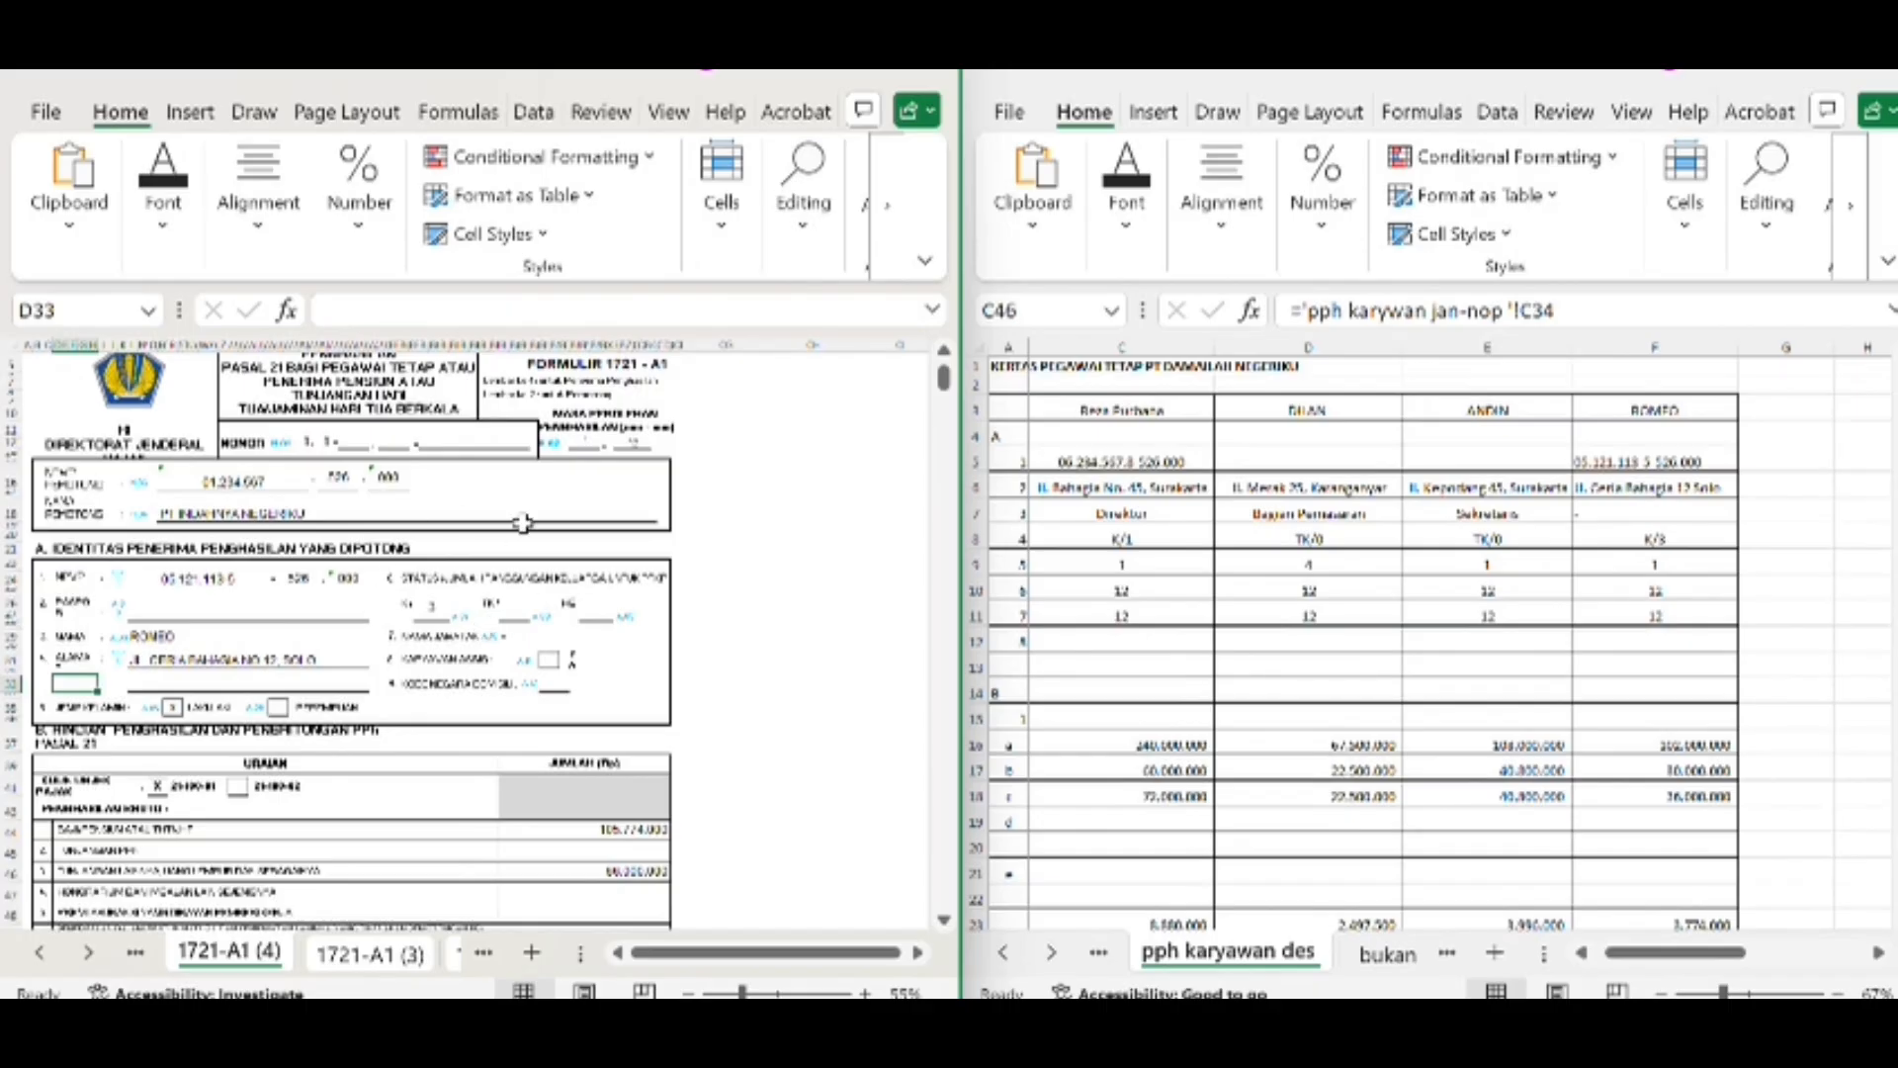
scroll(329, 788, down, 3)
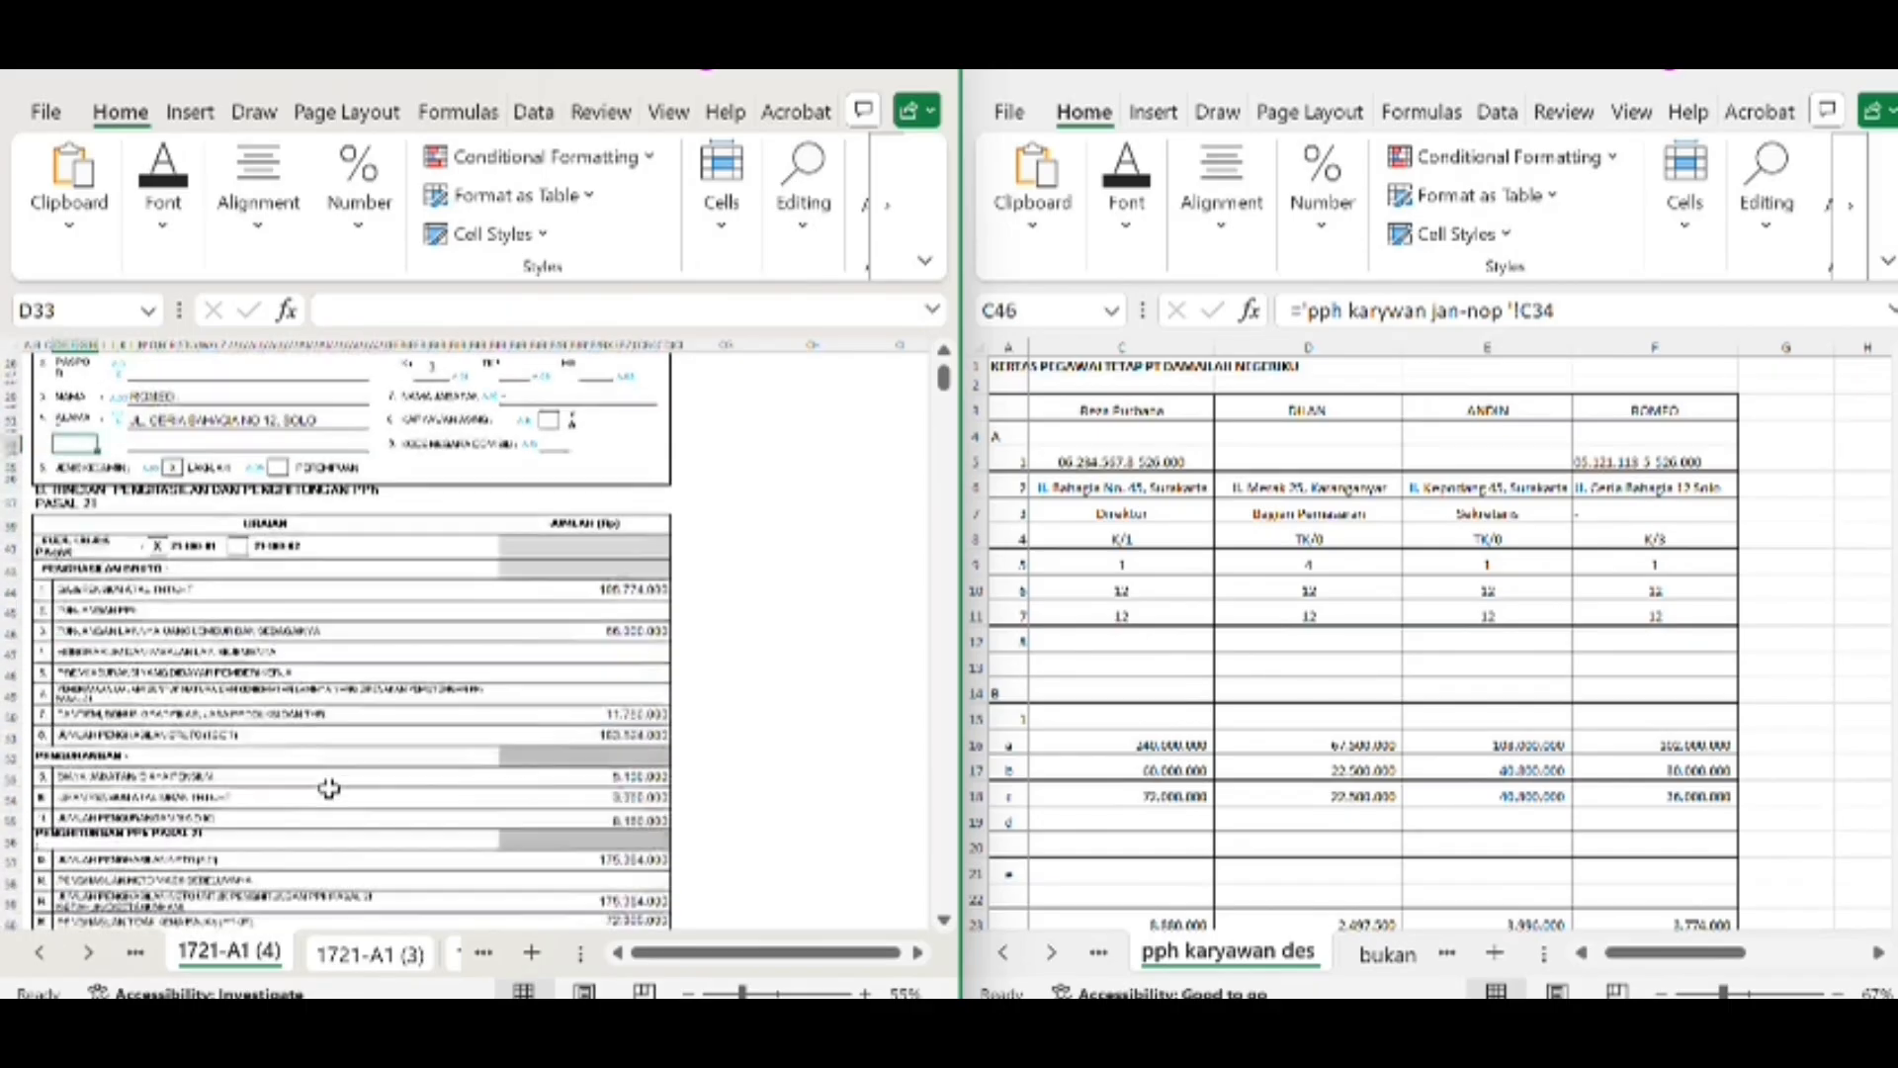
scroll(330, 788, down, 3)
scroll(329, 789, up, 3)
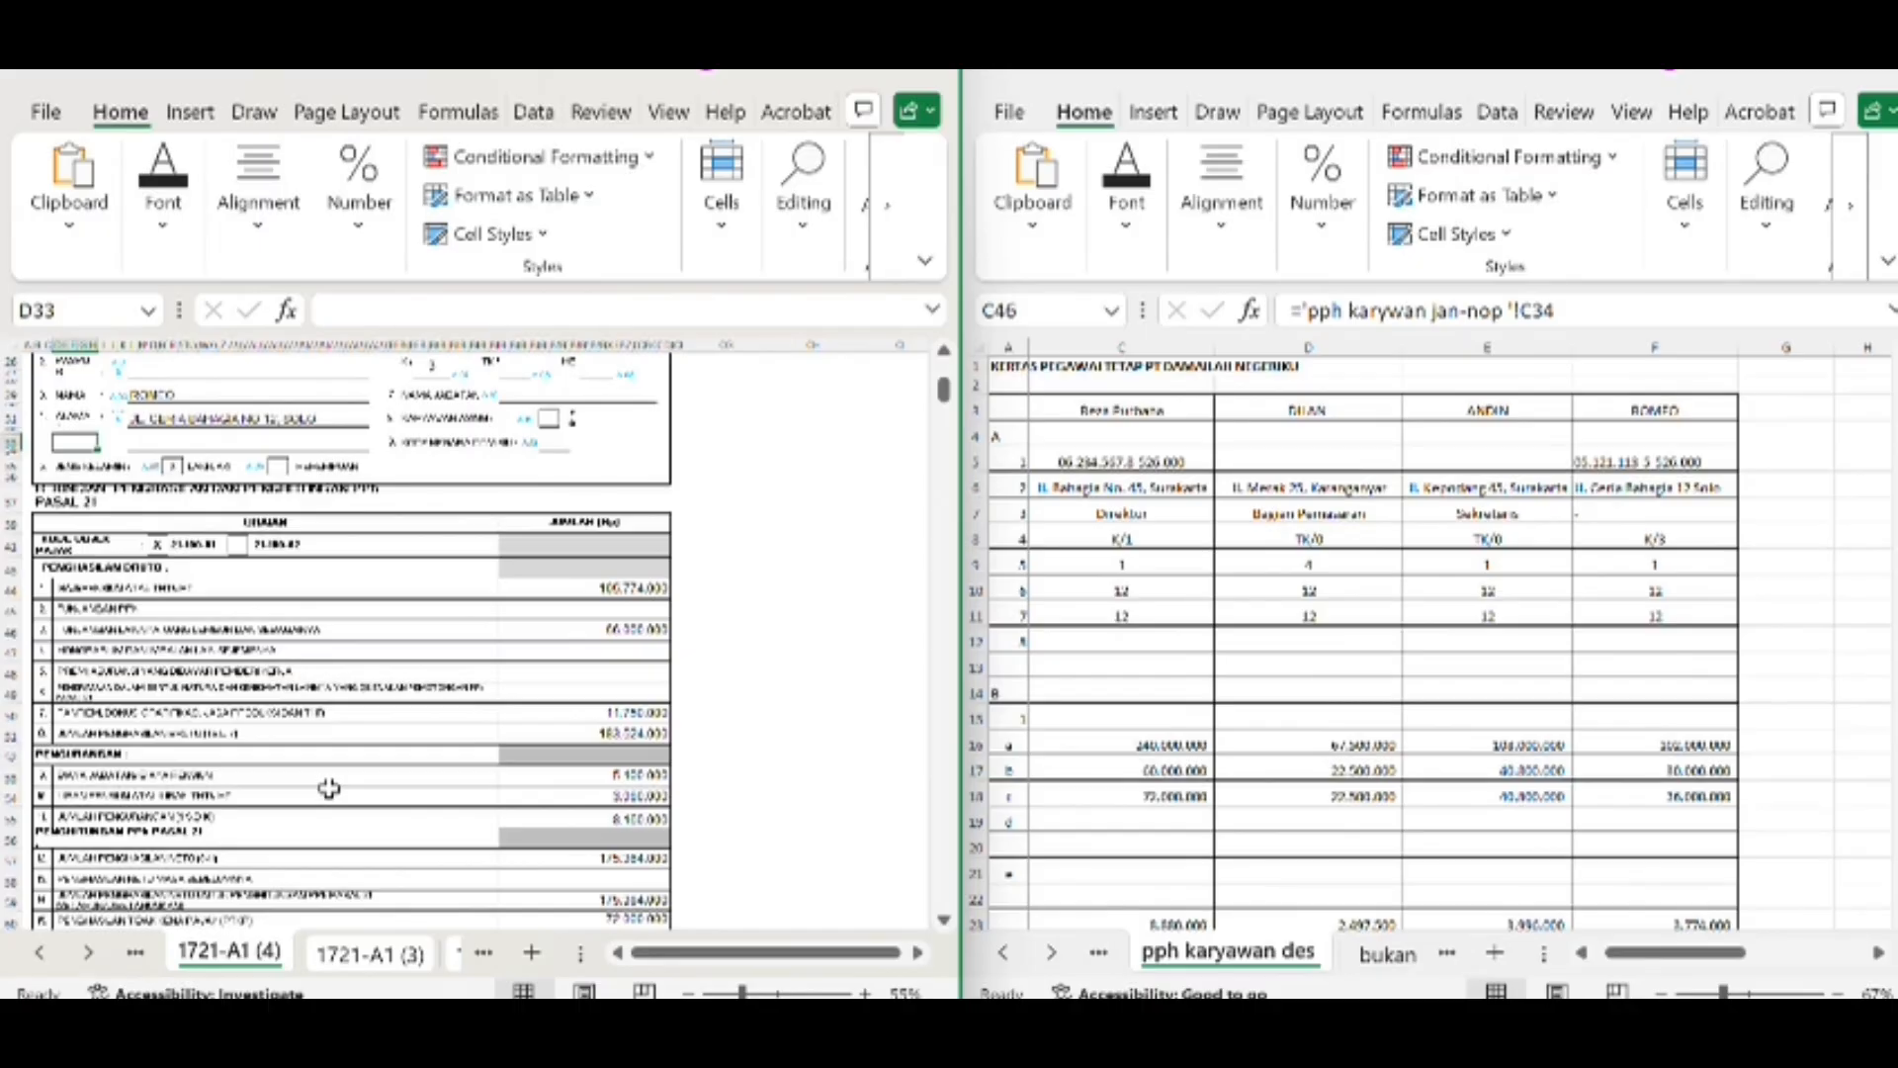
scroll(329, 788, down, 3)
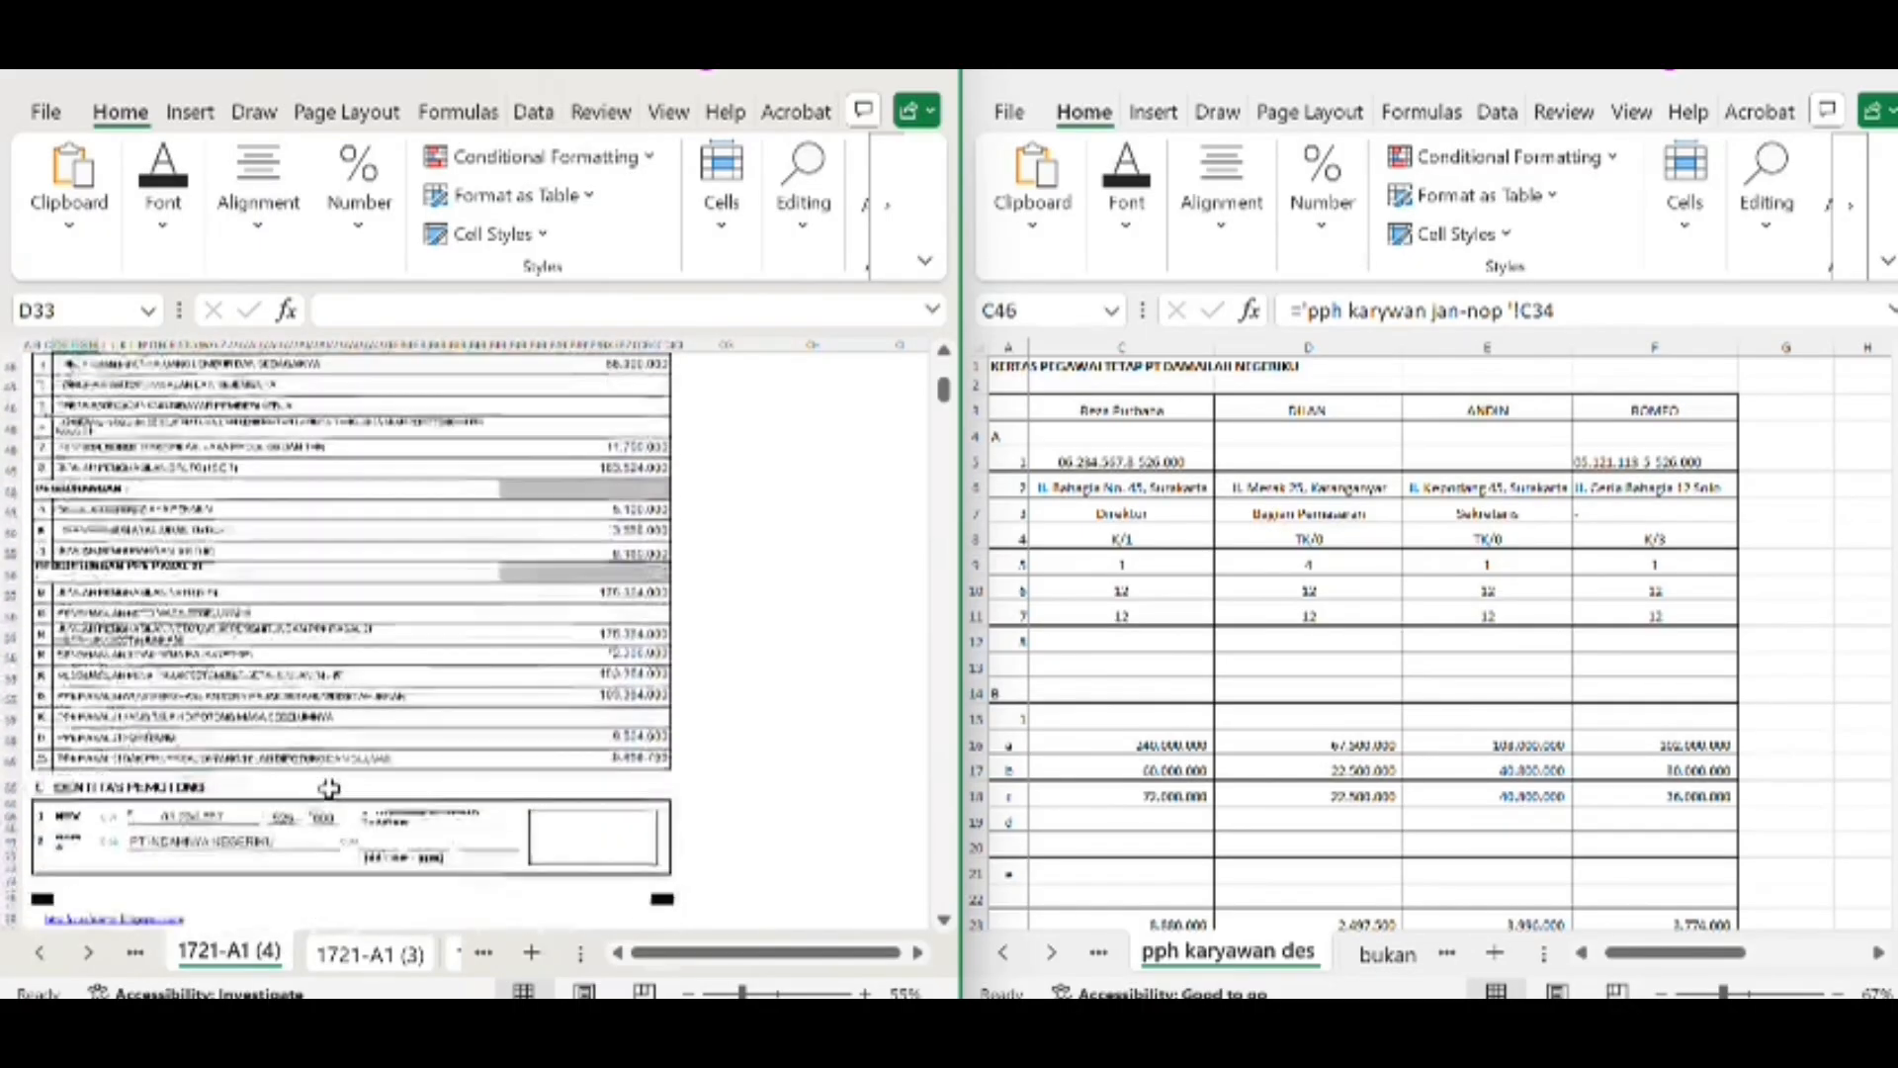
scroll(329, 788, up, 6)
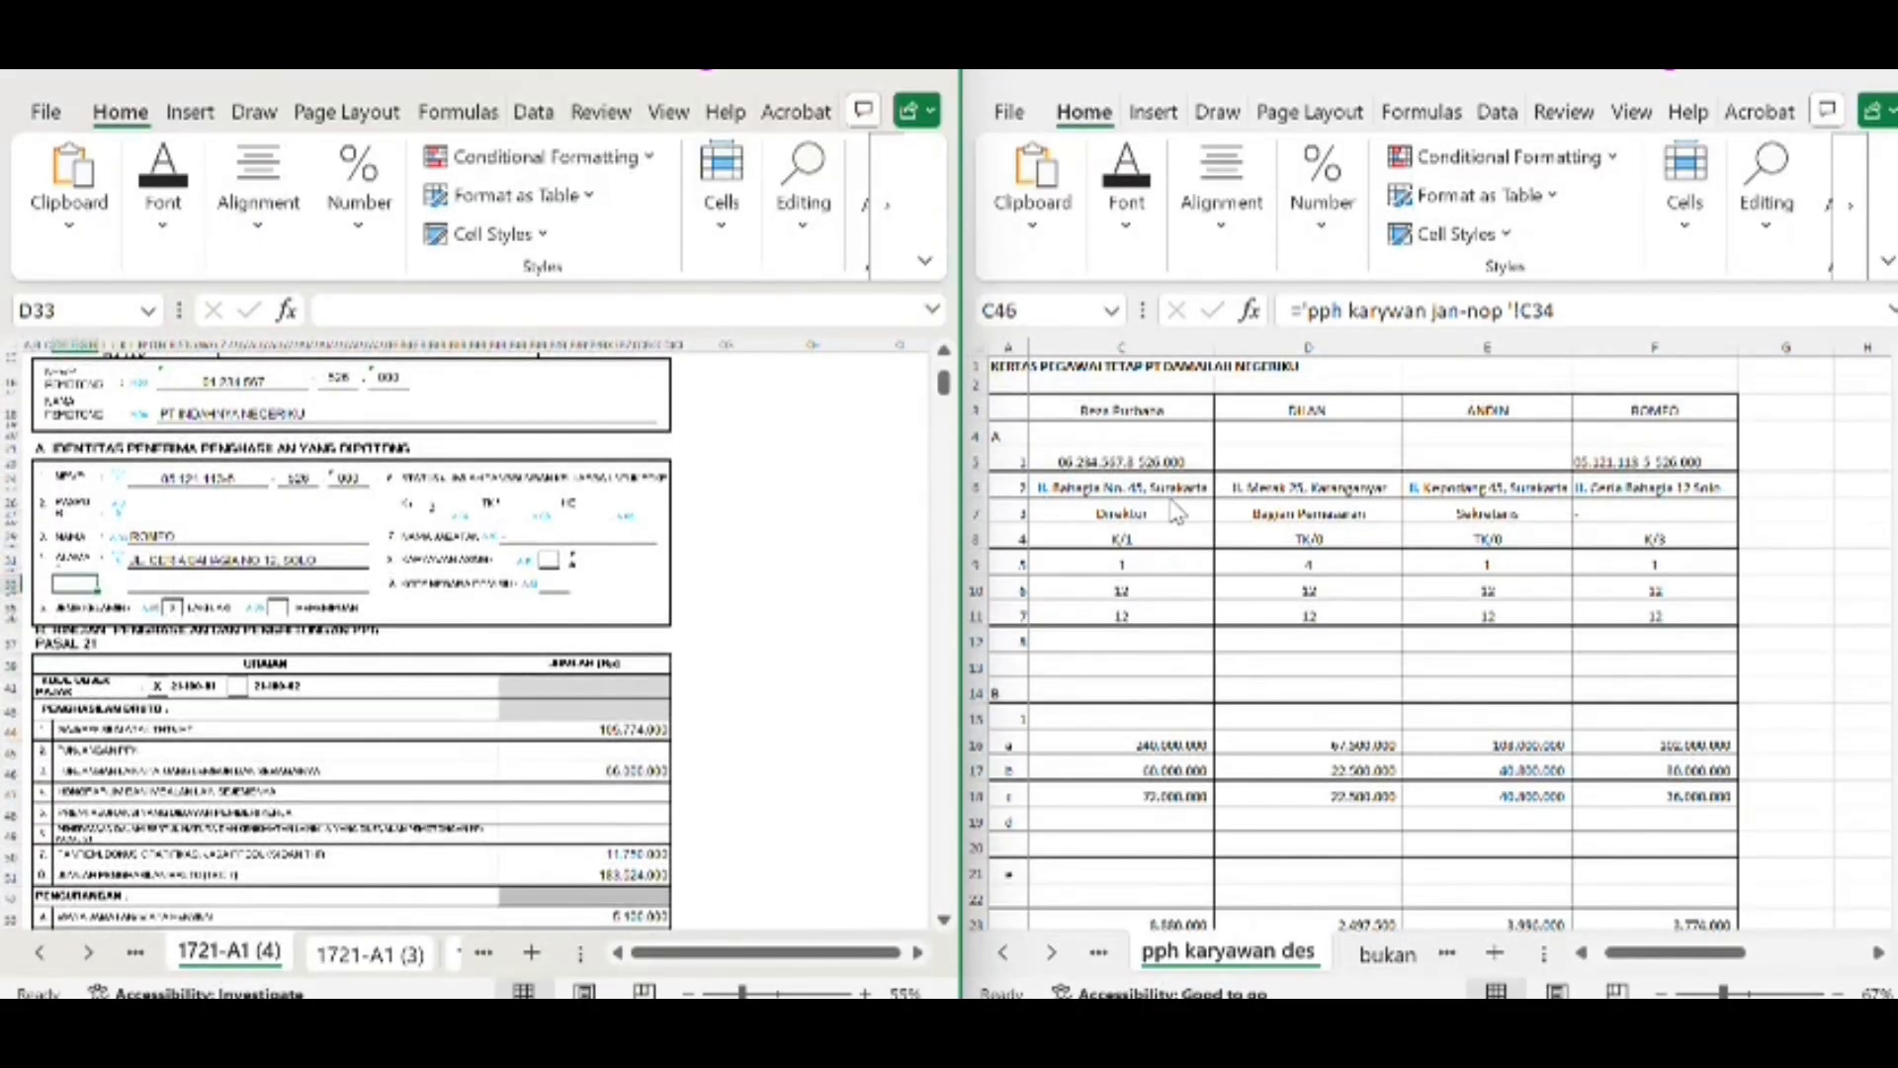
Examine the row labels and the fourth employee's identity and income rows in the pph karyawan des worksheet
scroll(1176, 512, left, 3)
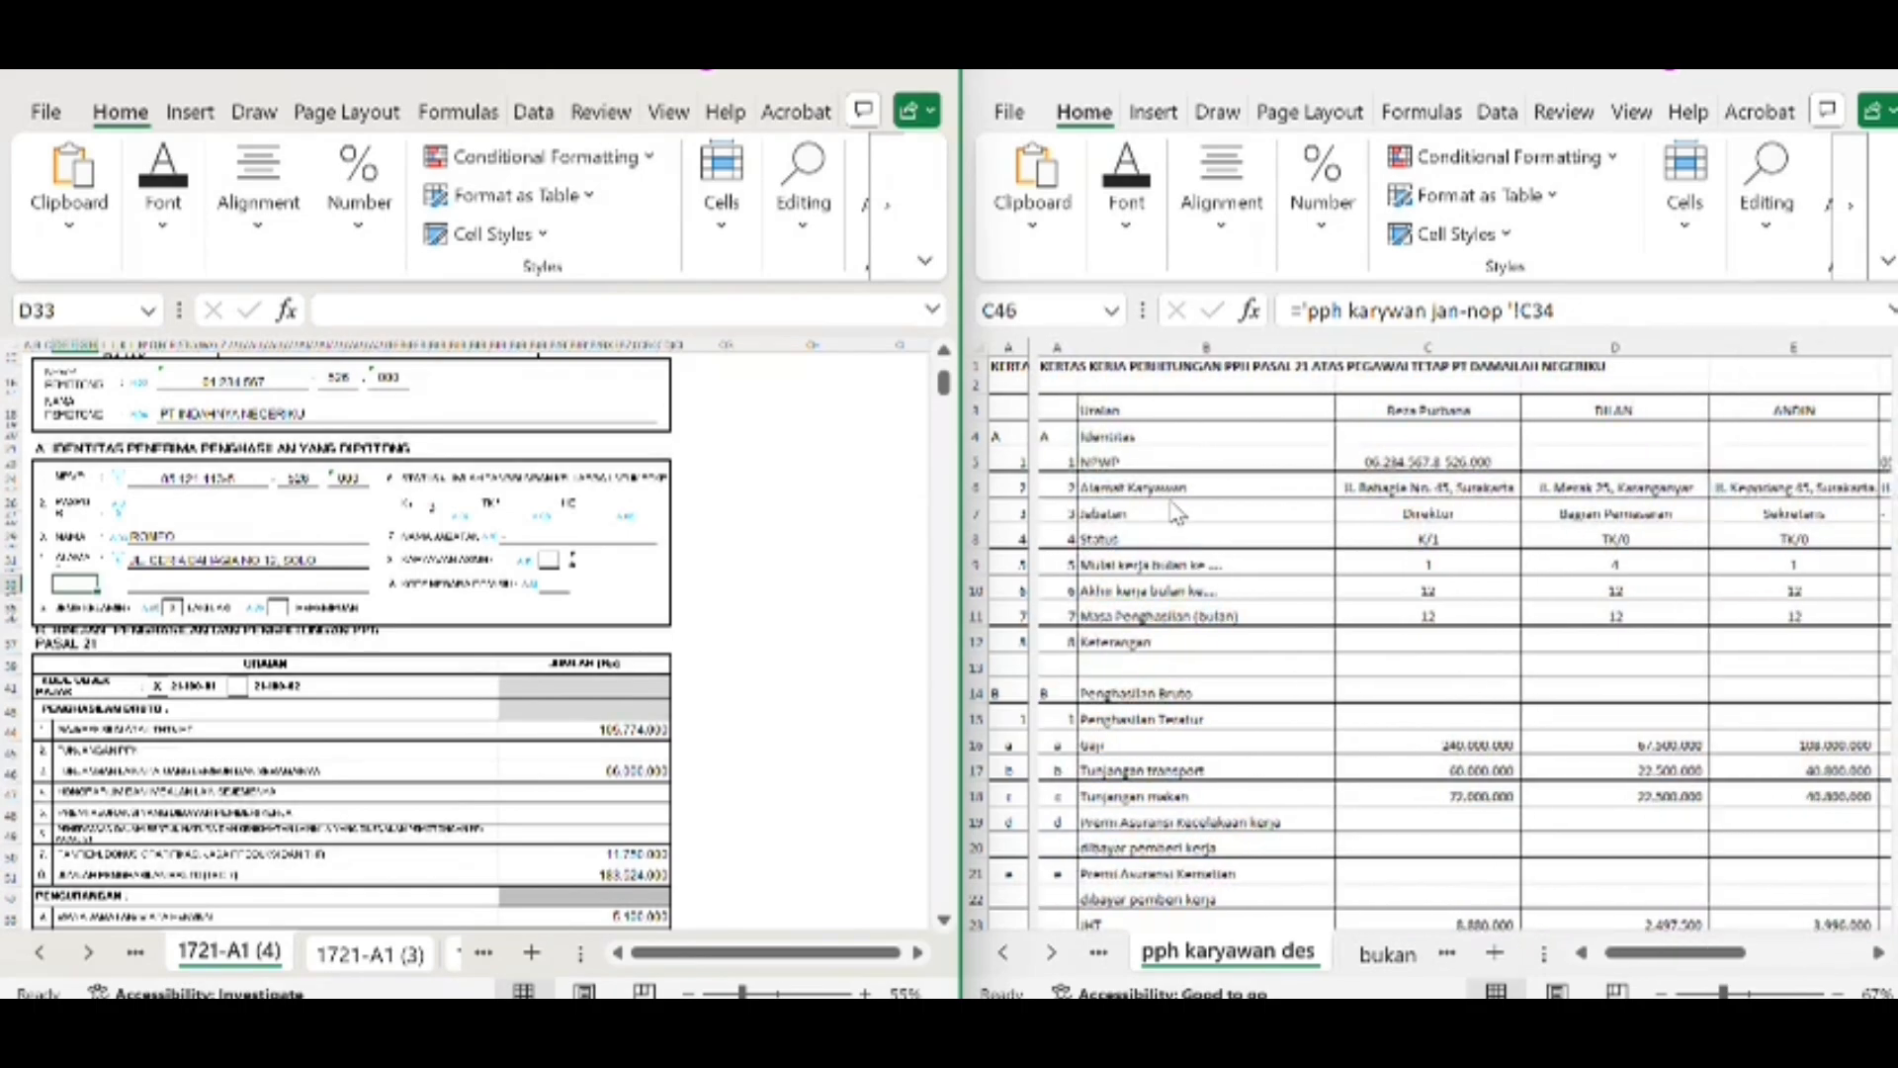
scroll(1169, 523, right, 2)
scroll(1167, 523, left, 2)
scroll(1166, 523, right, 5)
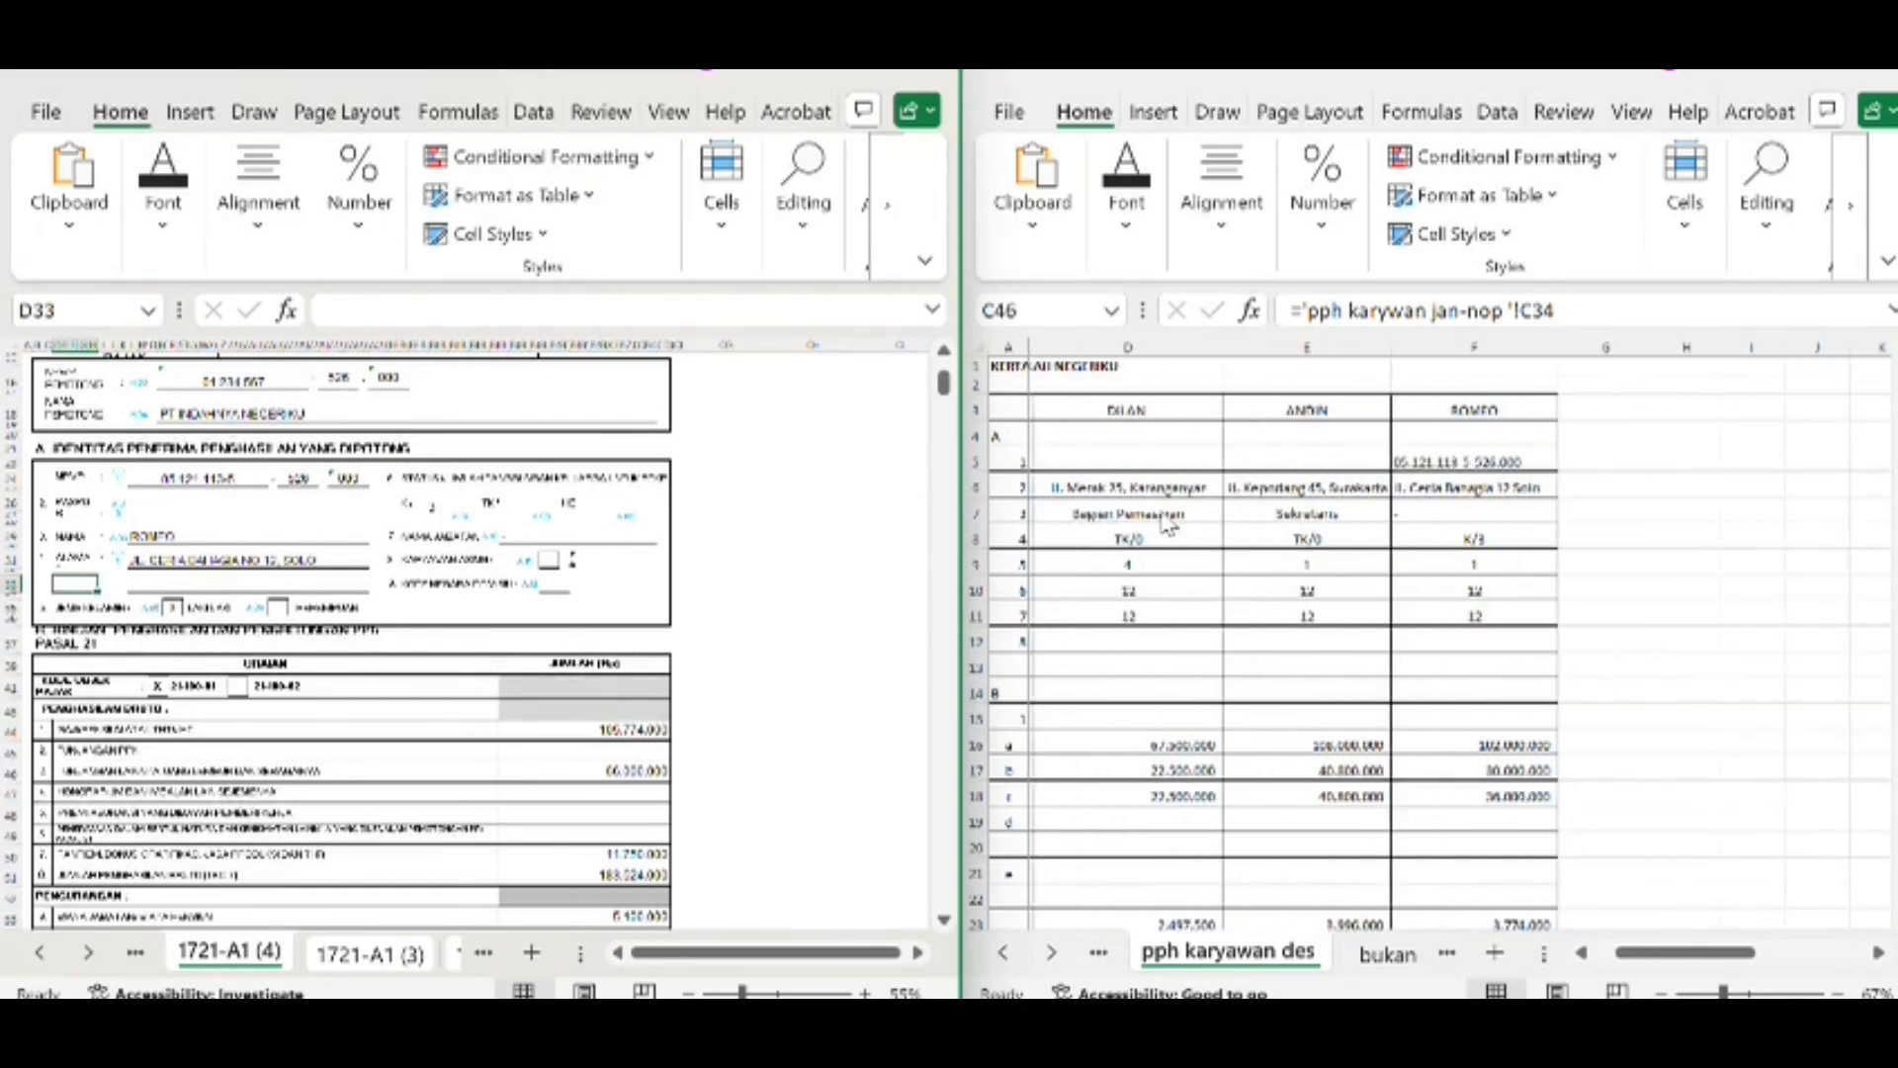
scroll(1166, 523, left, 1)
scroll(1147, 539, down, 2)
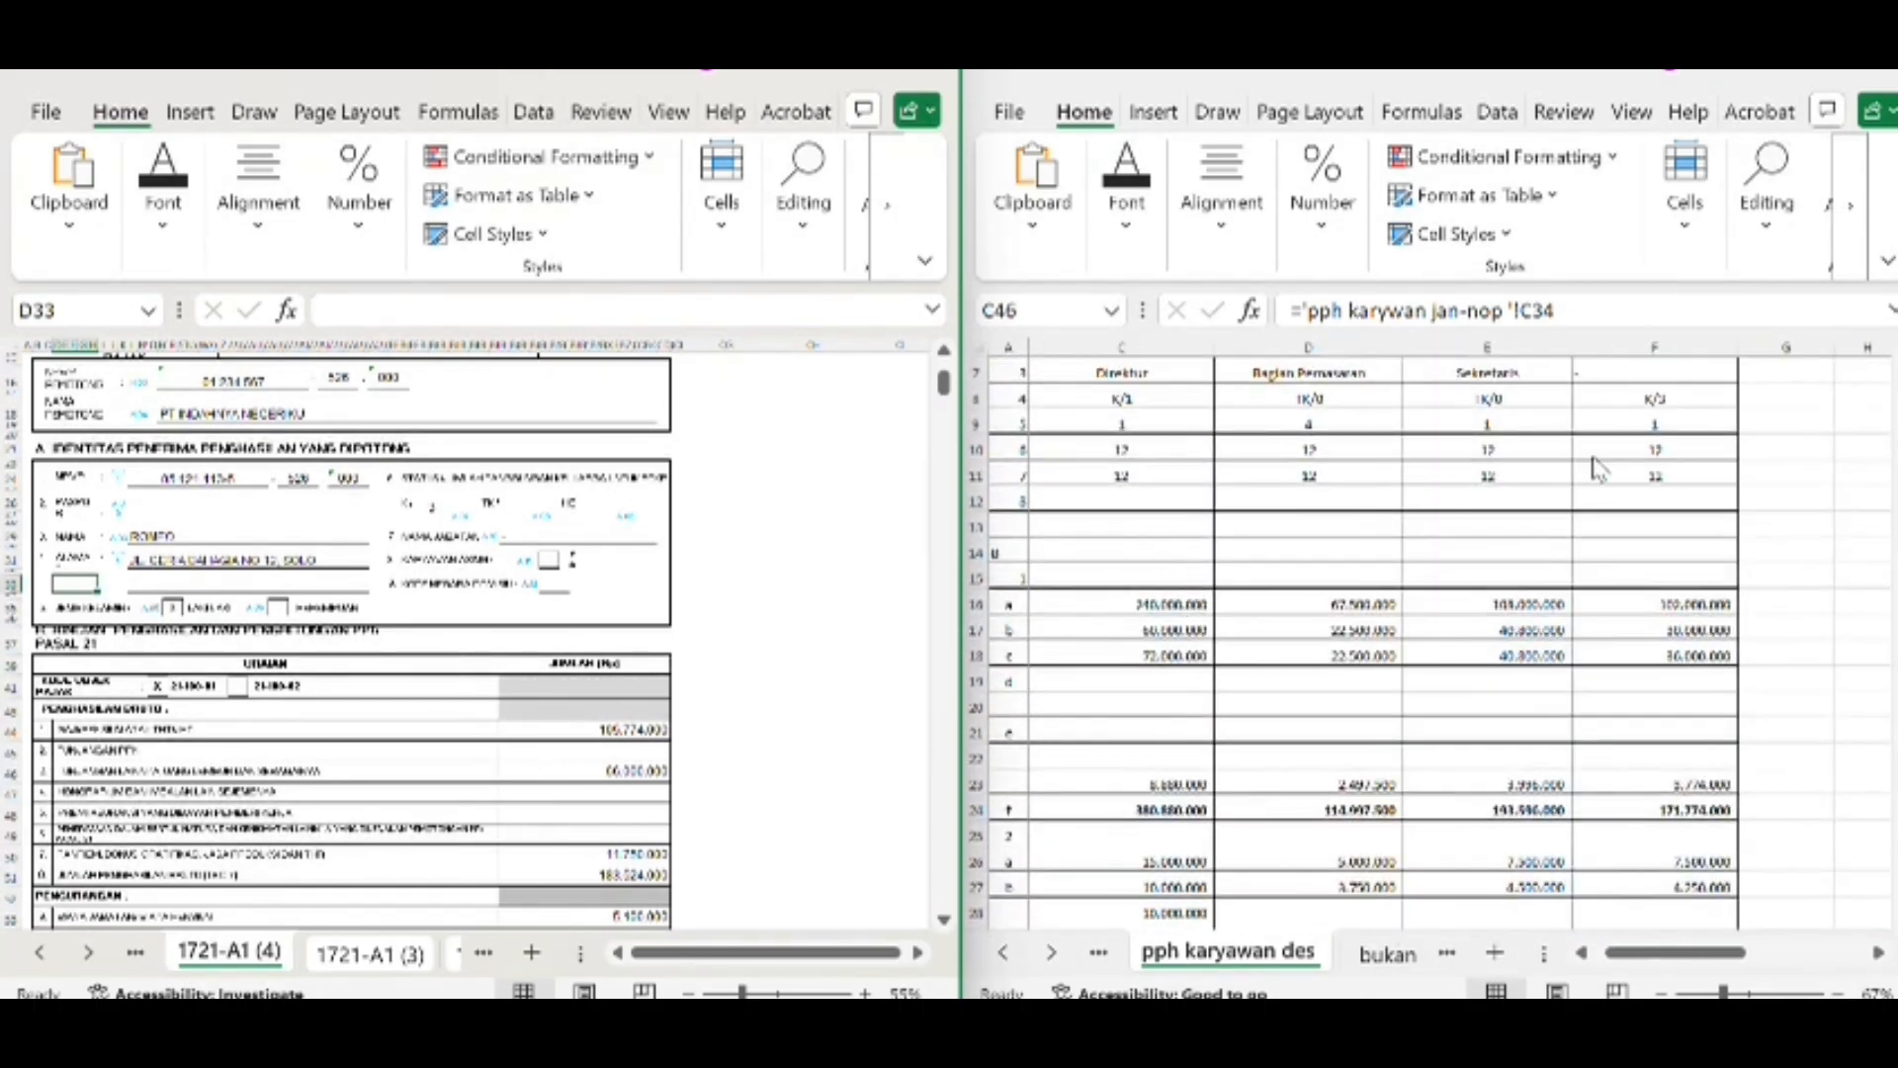
Open form 1721-VI beside the bukan karyawan sheet and compare the first non-employee's NPWP and identity fields
click(135, 952)
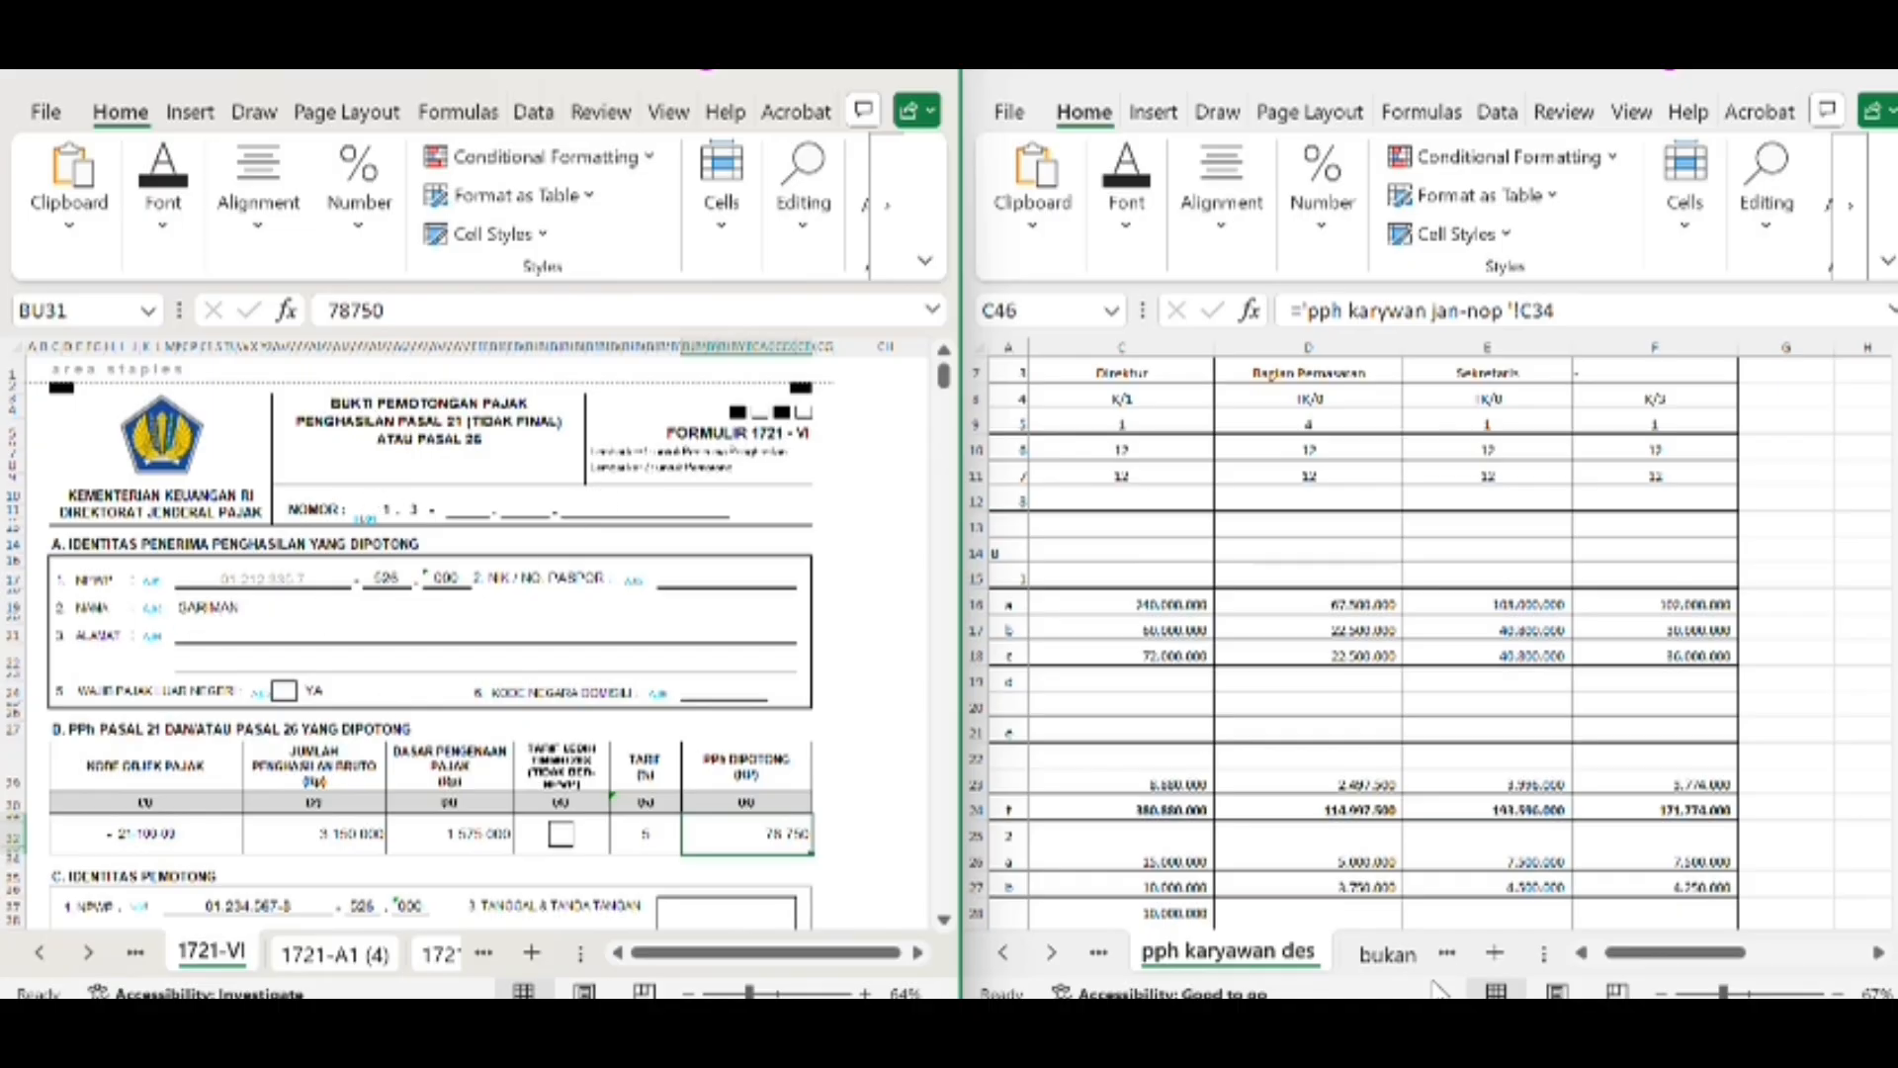
click(1389, 955)
scroll(1208, 585, left, 5)
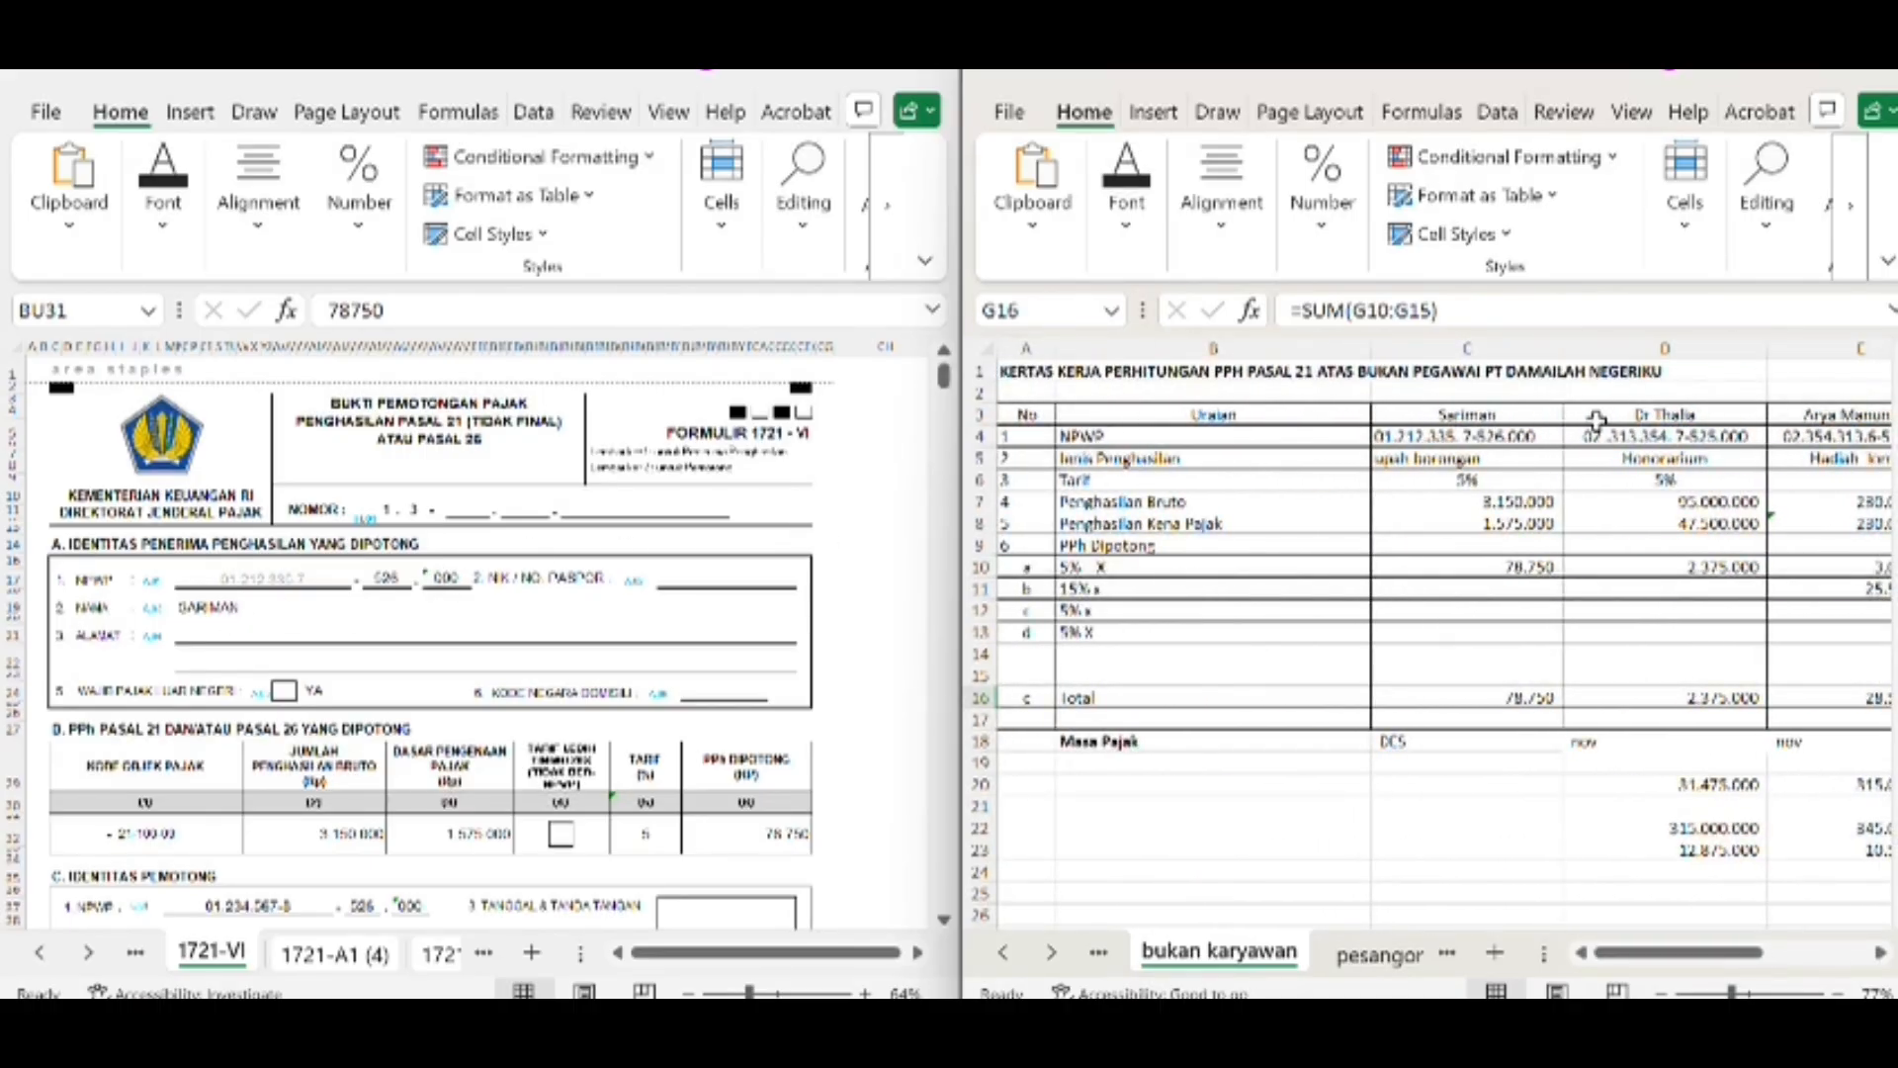
click(1545, 436)
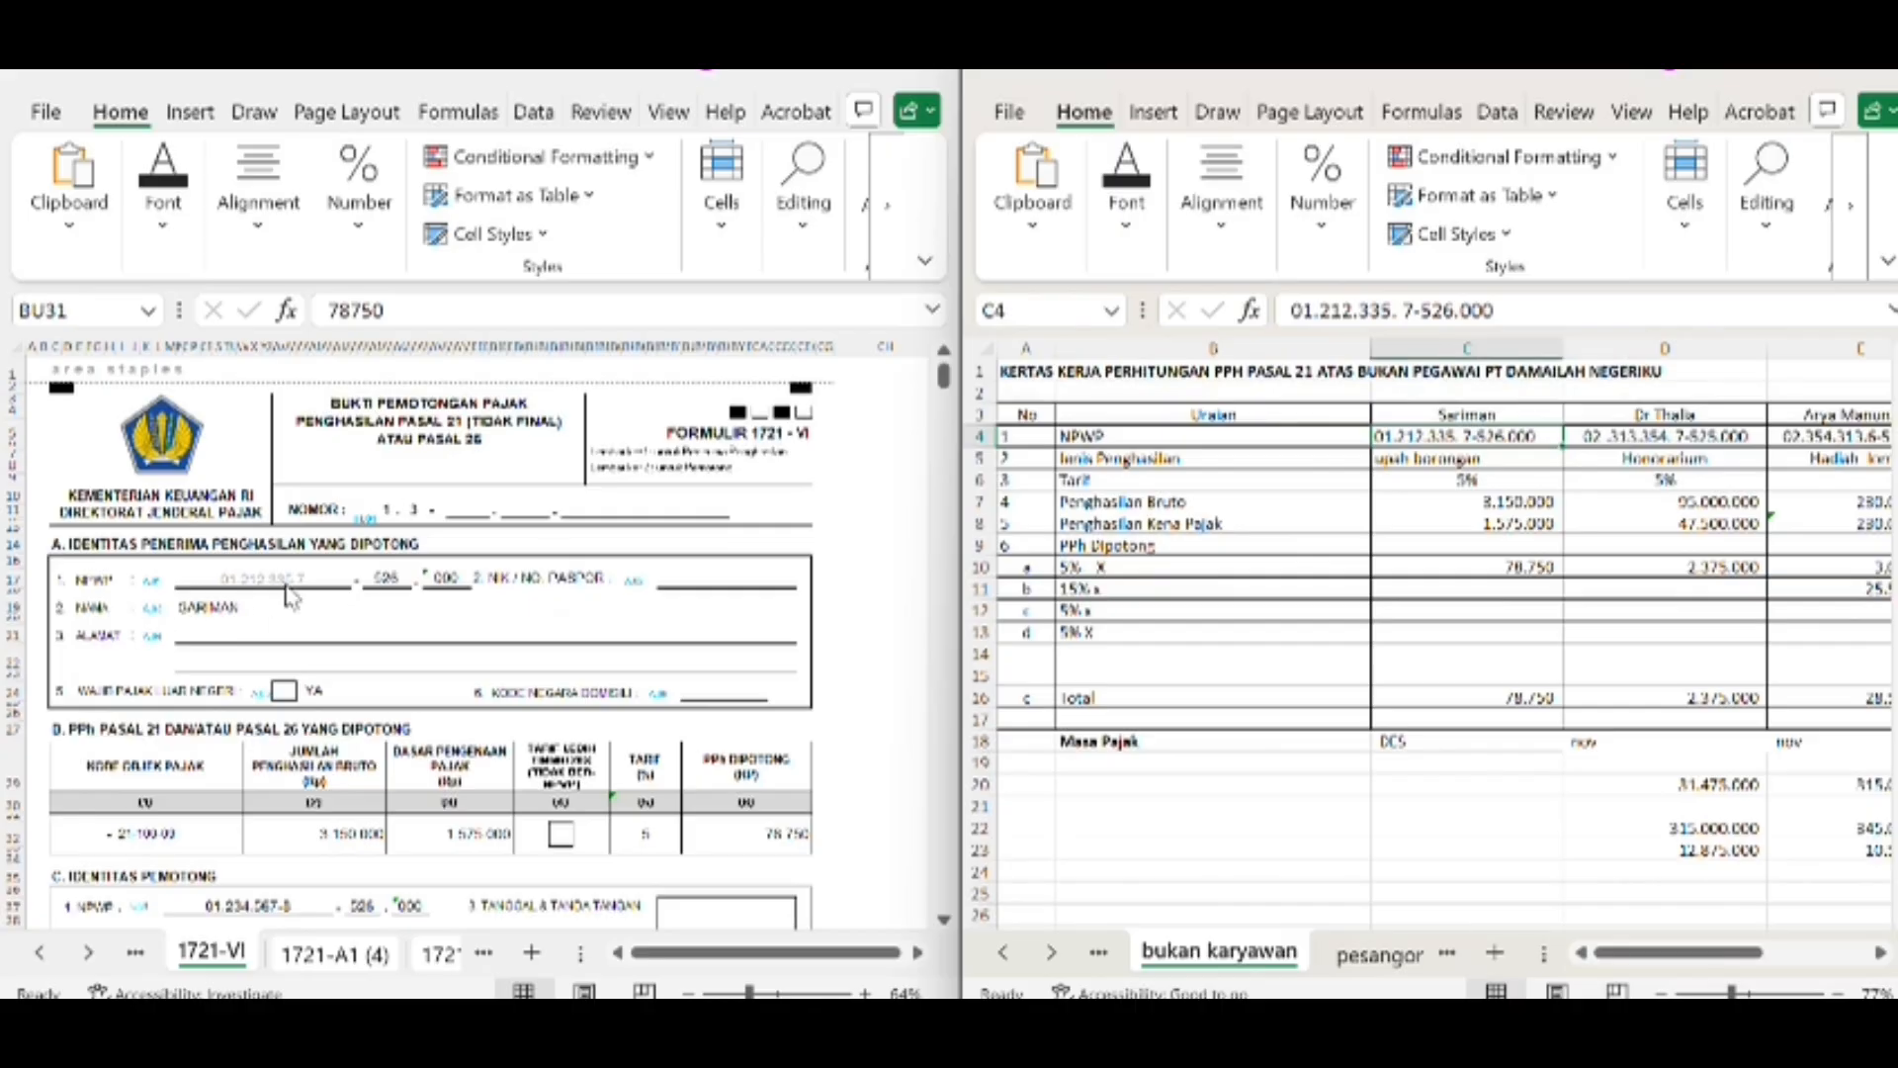
scroll(369, 813, down, 3)
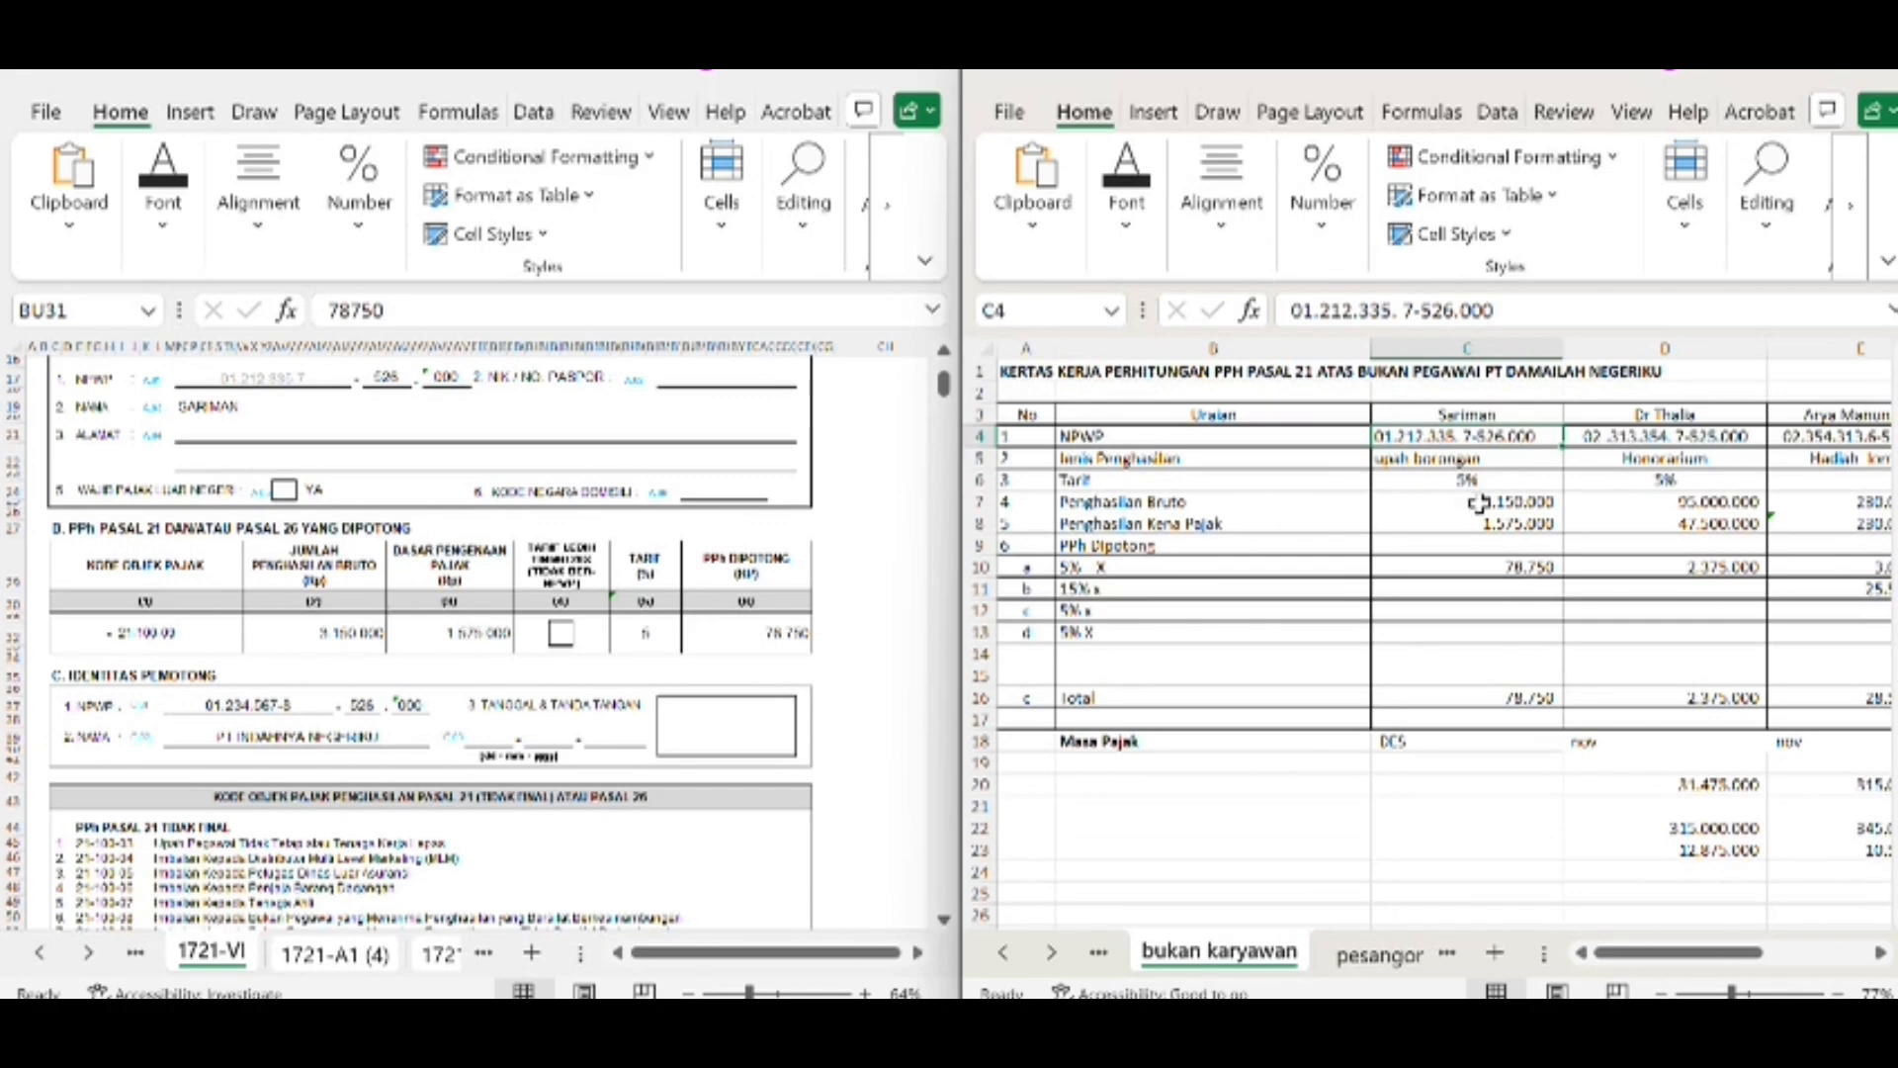
Check the first non-employee's gross income, taxable income and withheld PPh in column C against section B of form 1721-VI
click(1477, 505)
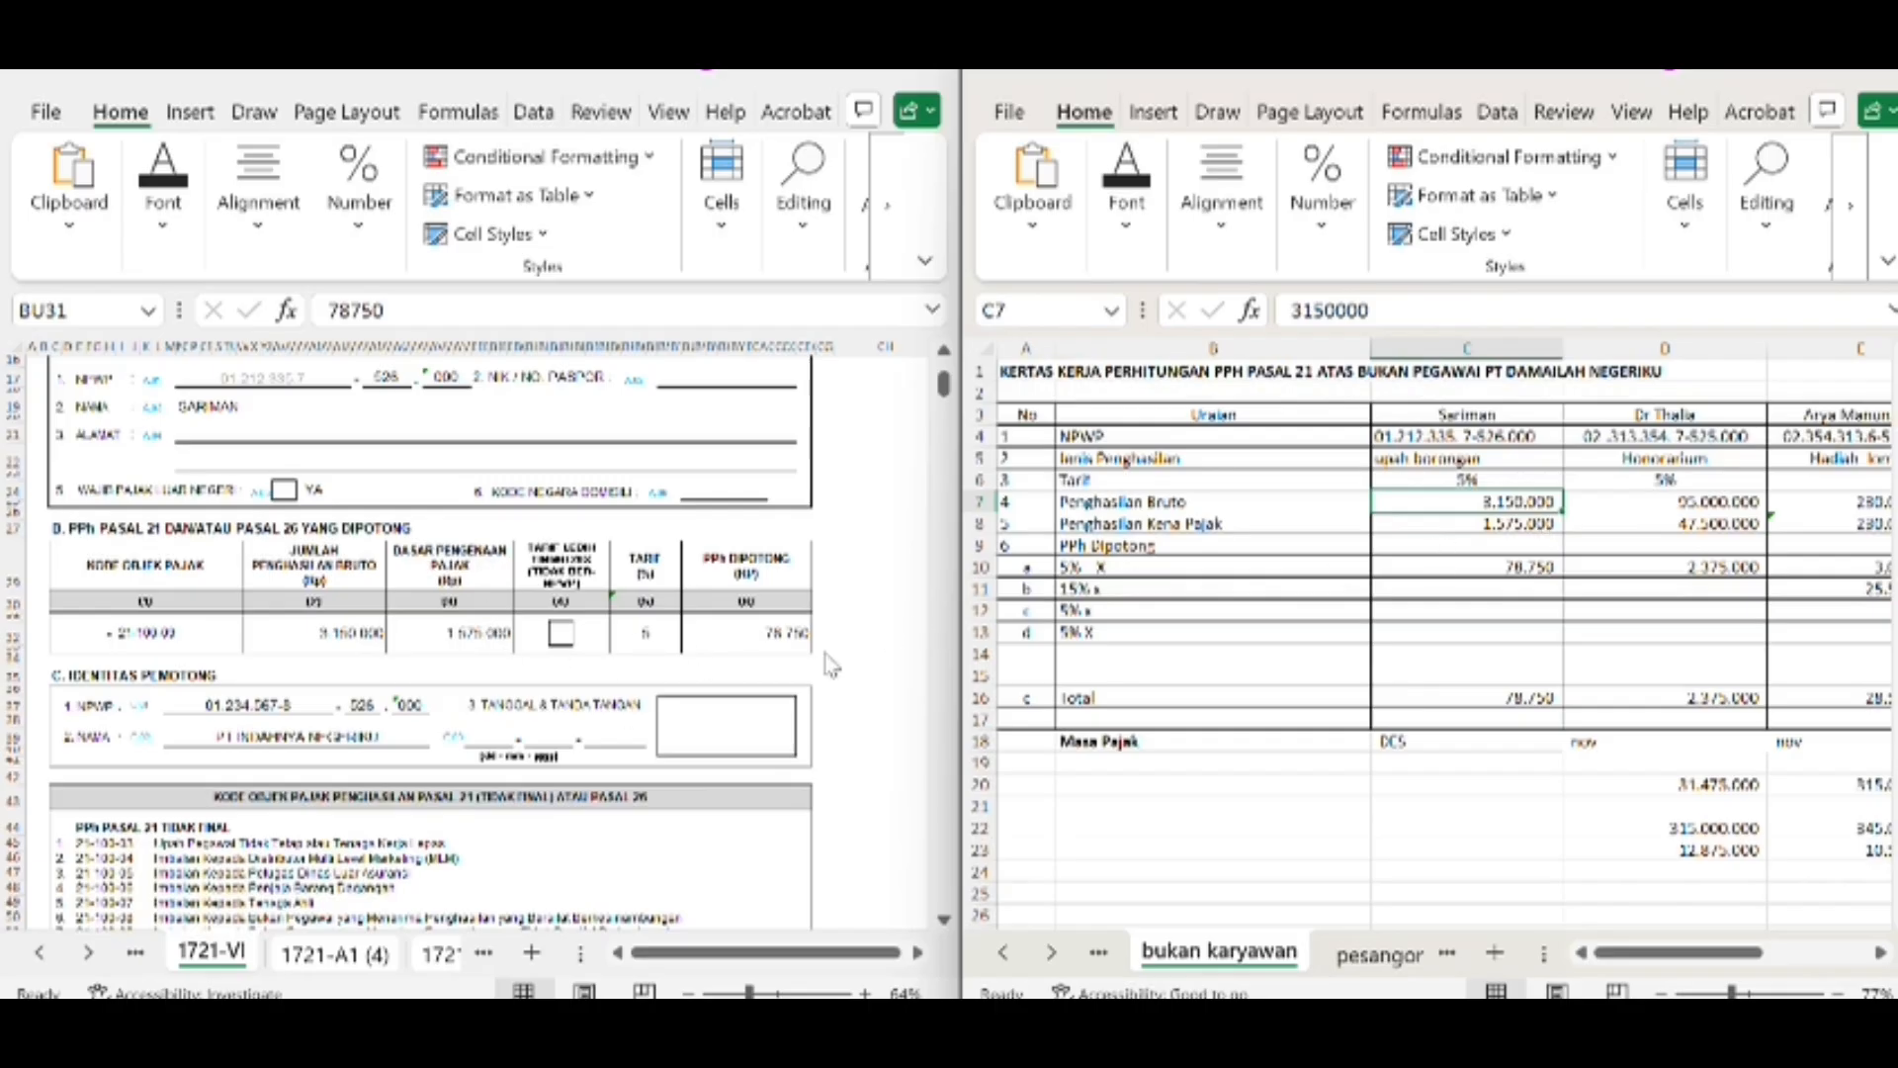
click(1485, 533)
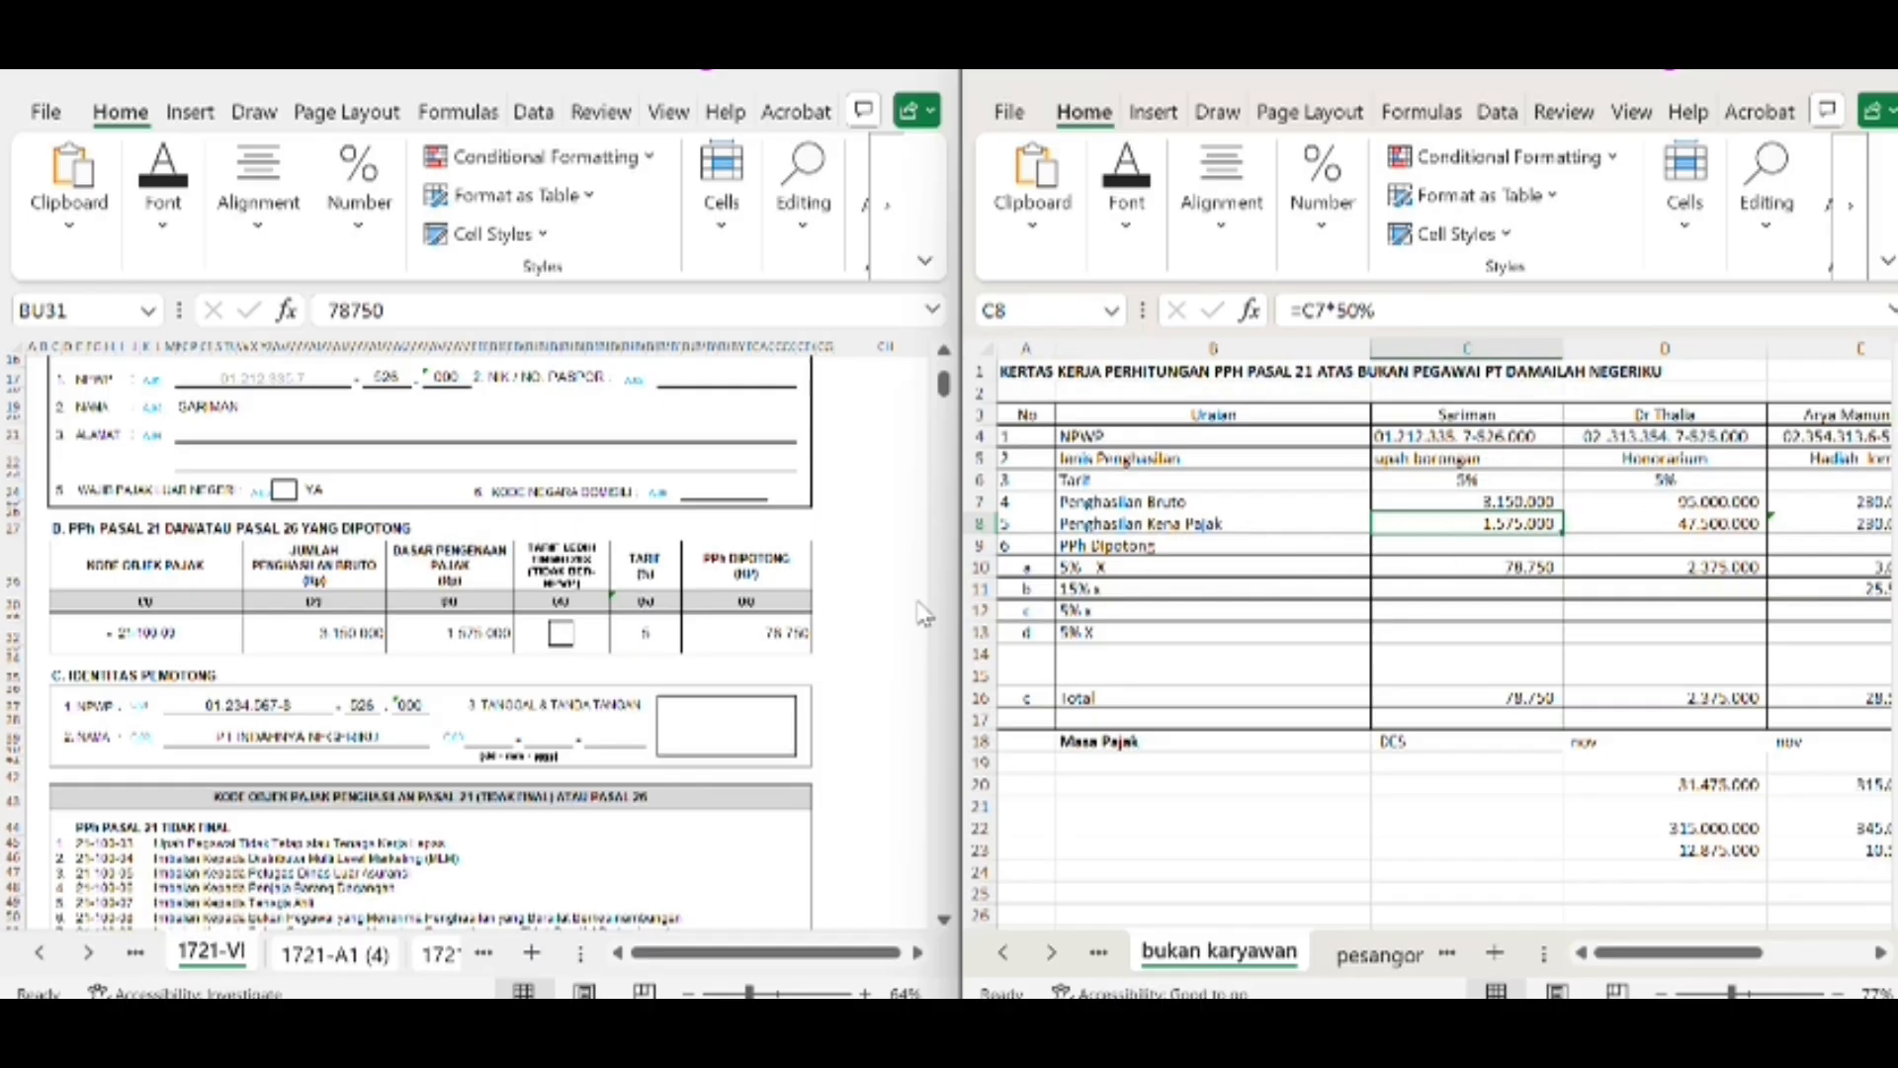
click(1466, 569)
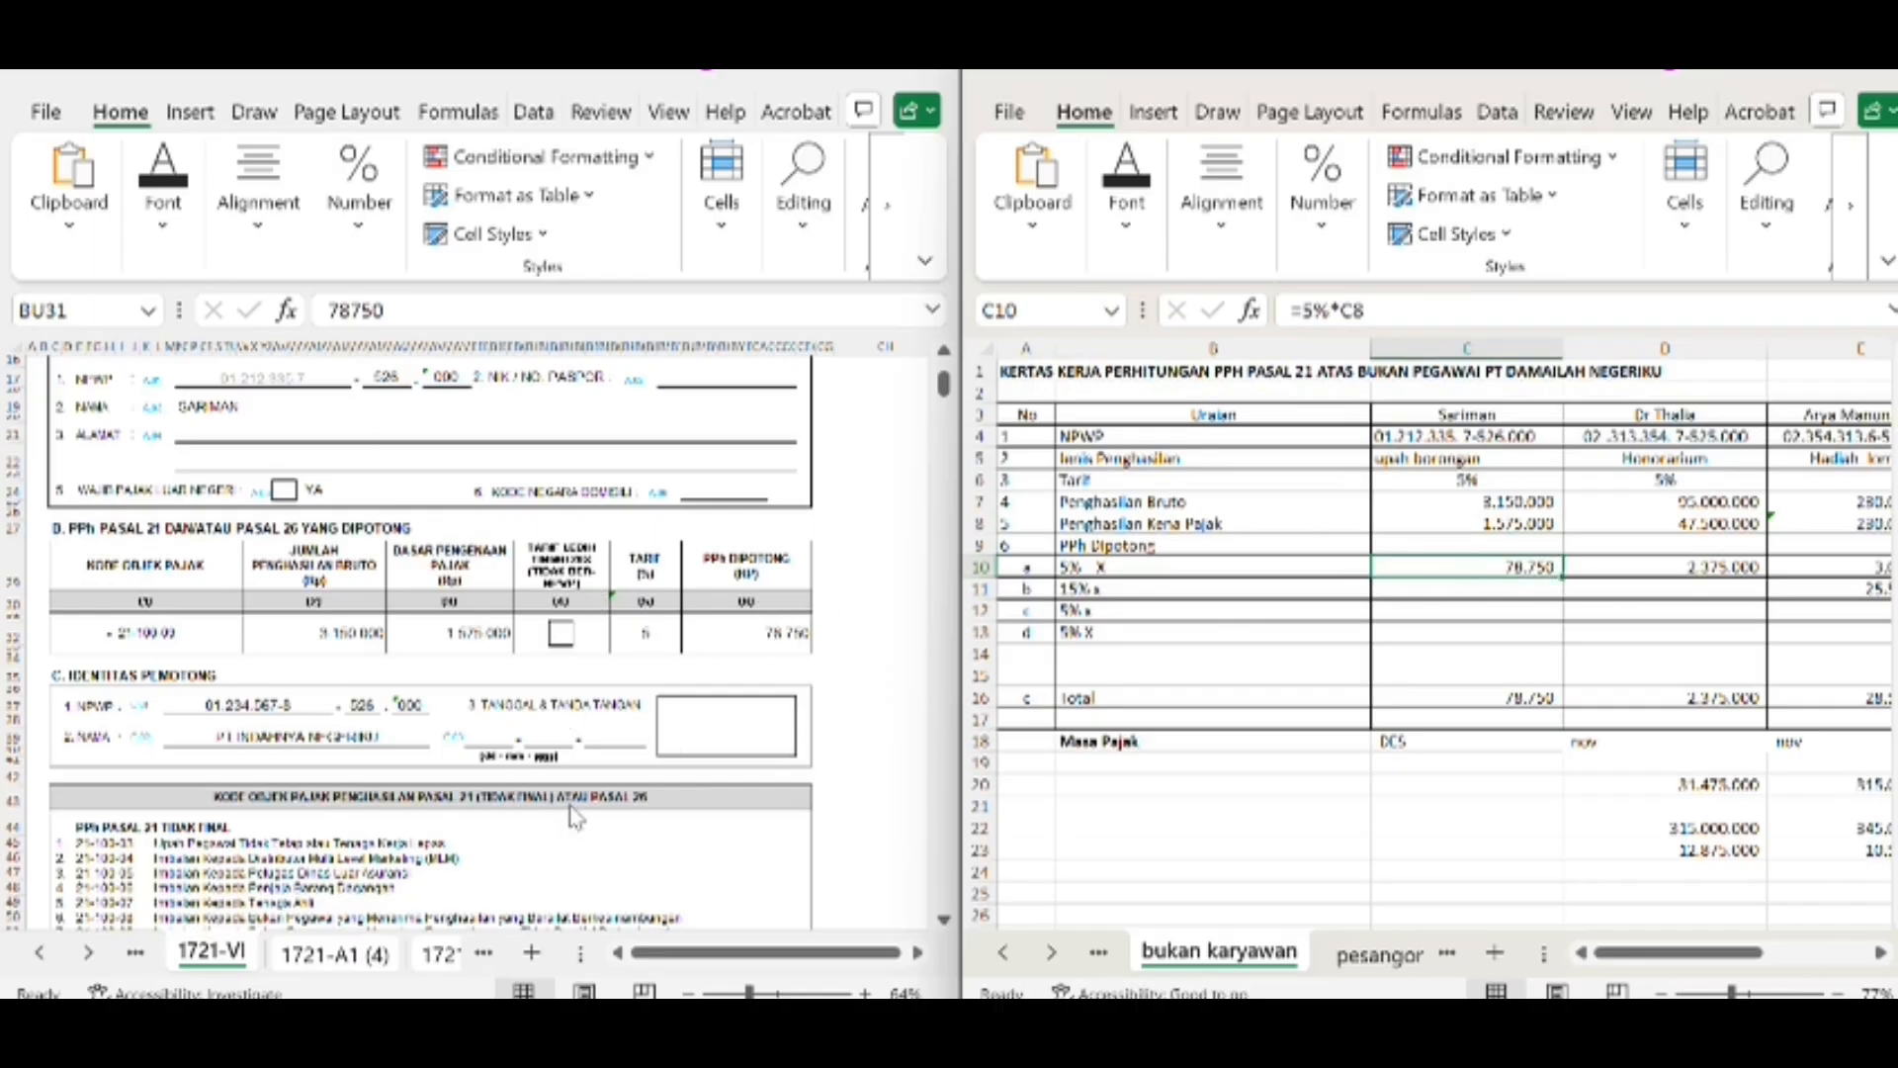
scroll(576, 818, down, 4)
scroll(583, 823, up, 6)
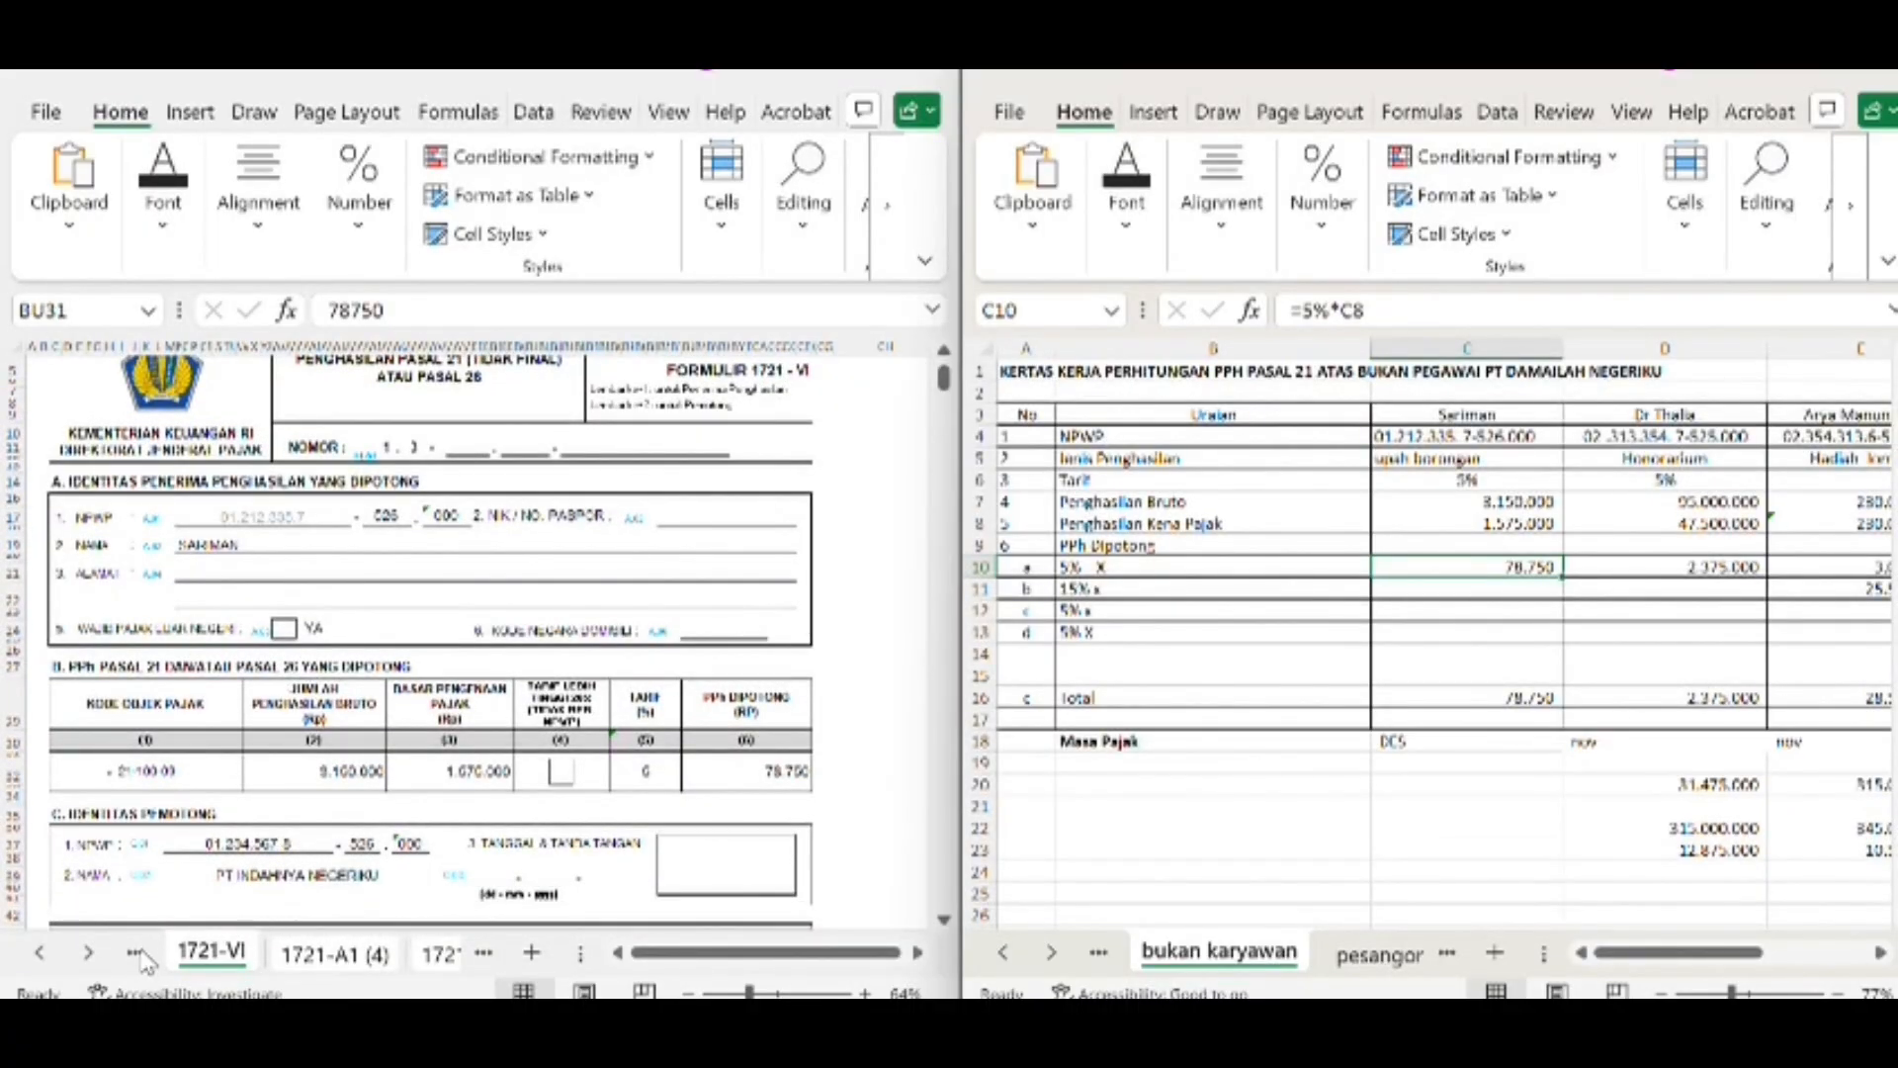
Open form 1721-VI (5) and bring up the matching recipient's column G on the bukan karyawan sheet
click(144, 961)
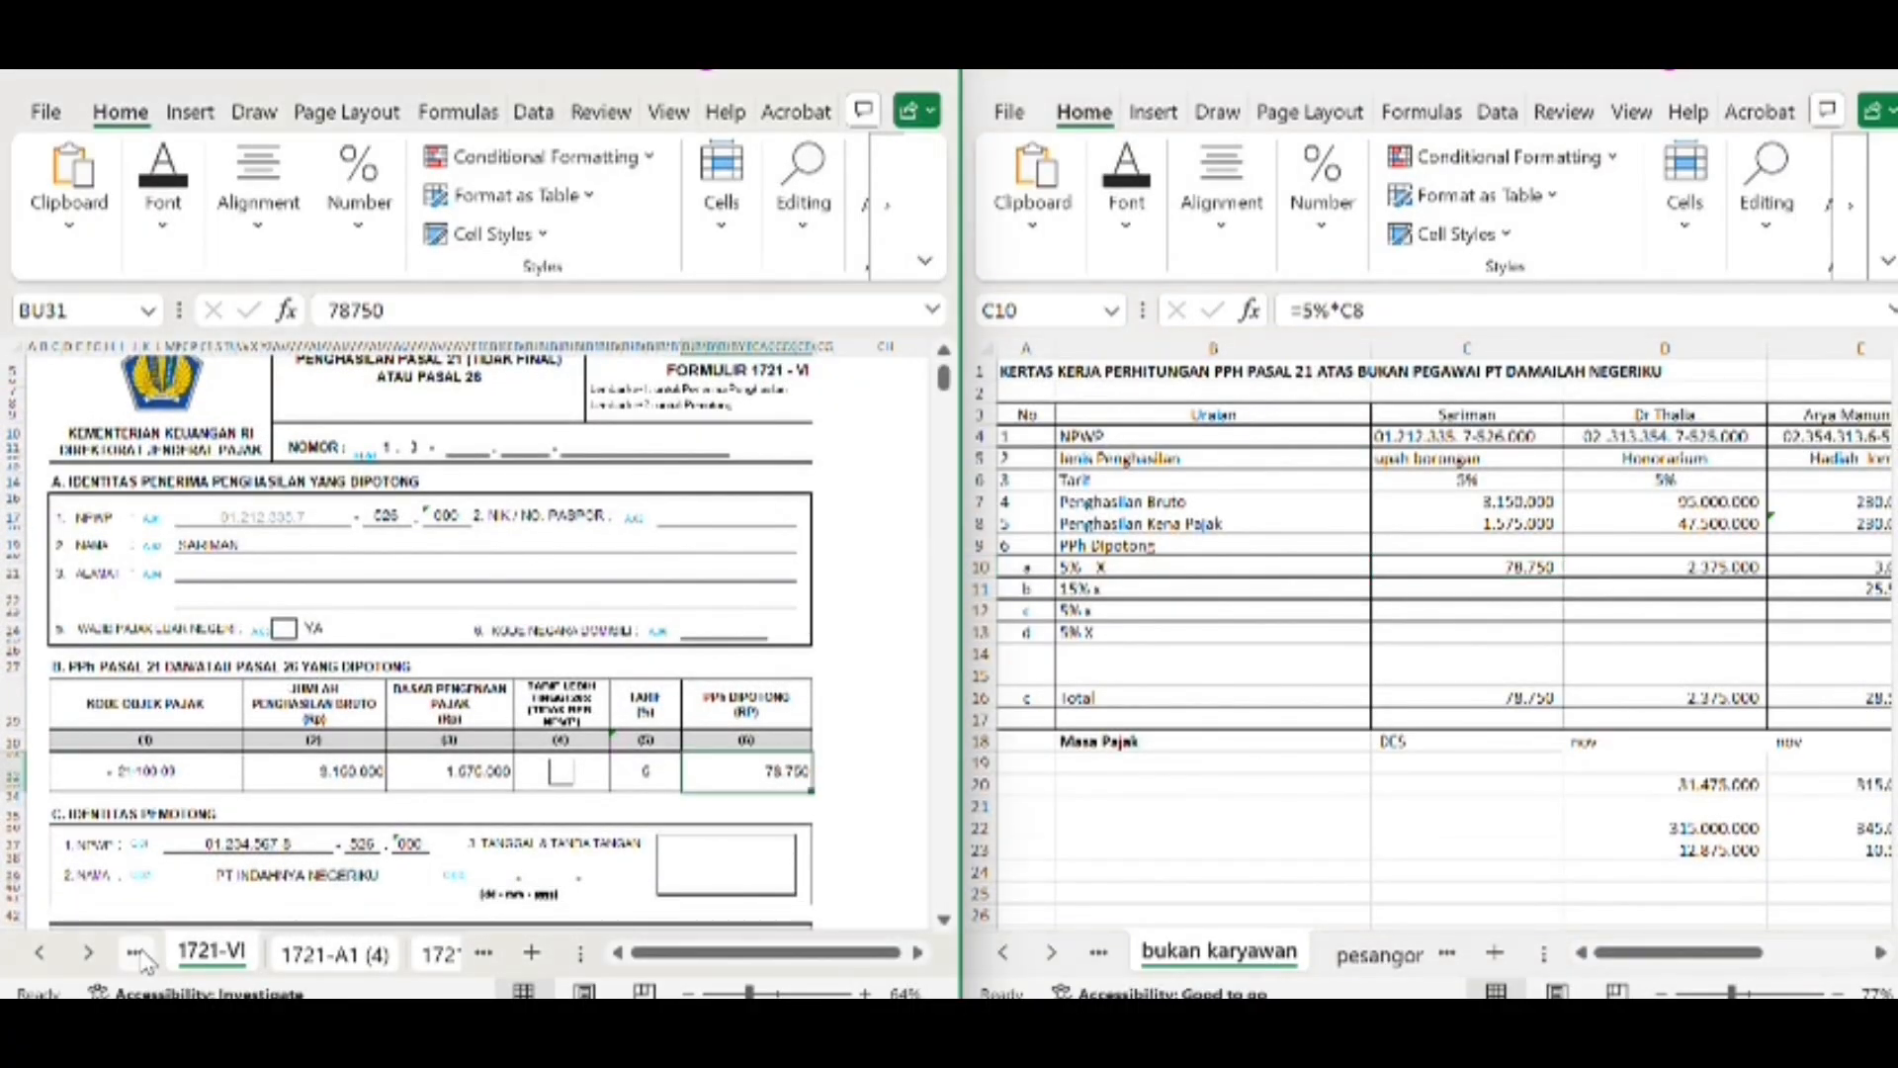
click(137, 954)
scroll(284, 583, up, 5)
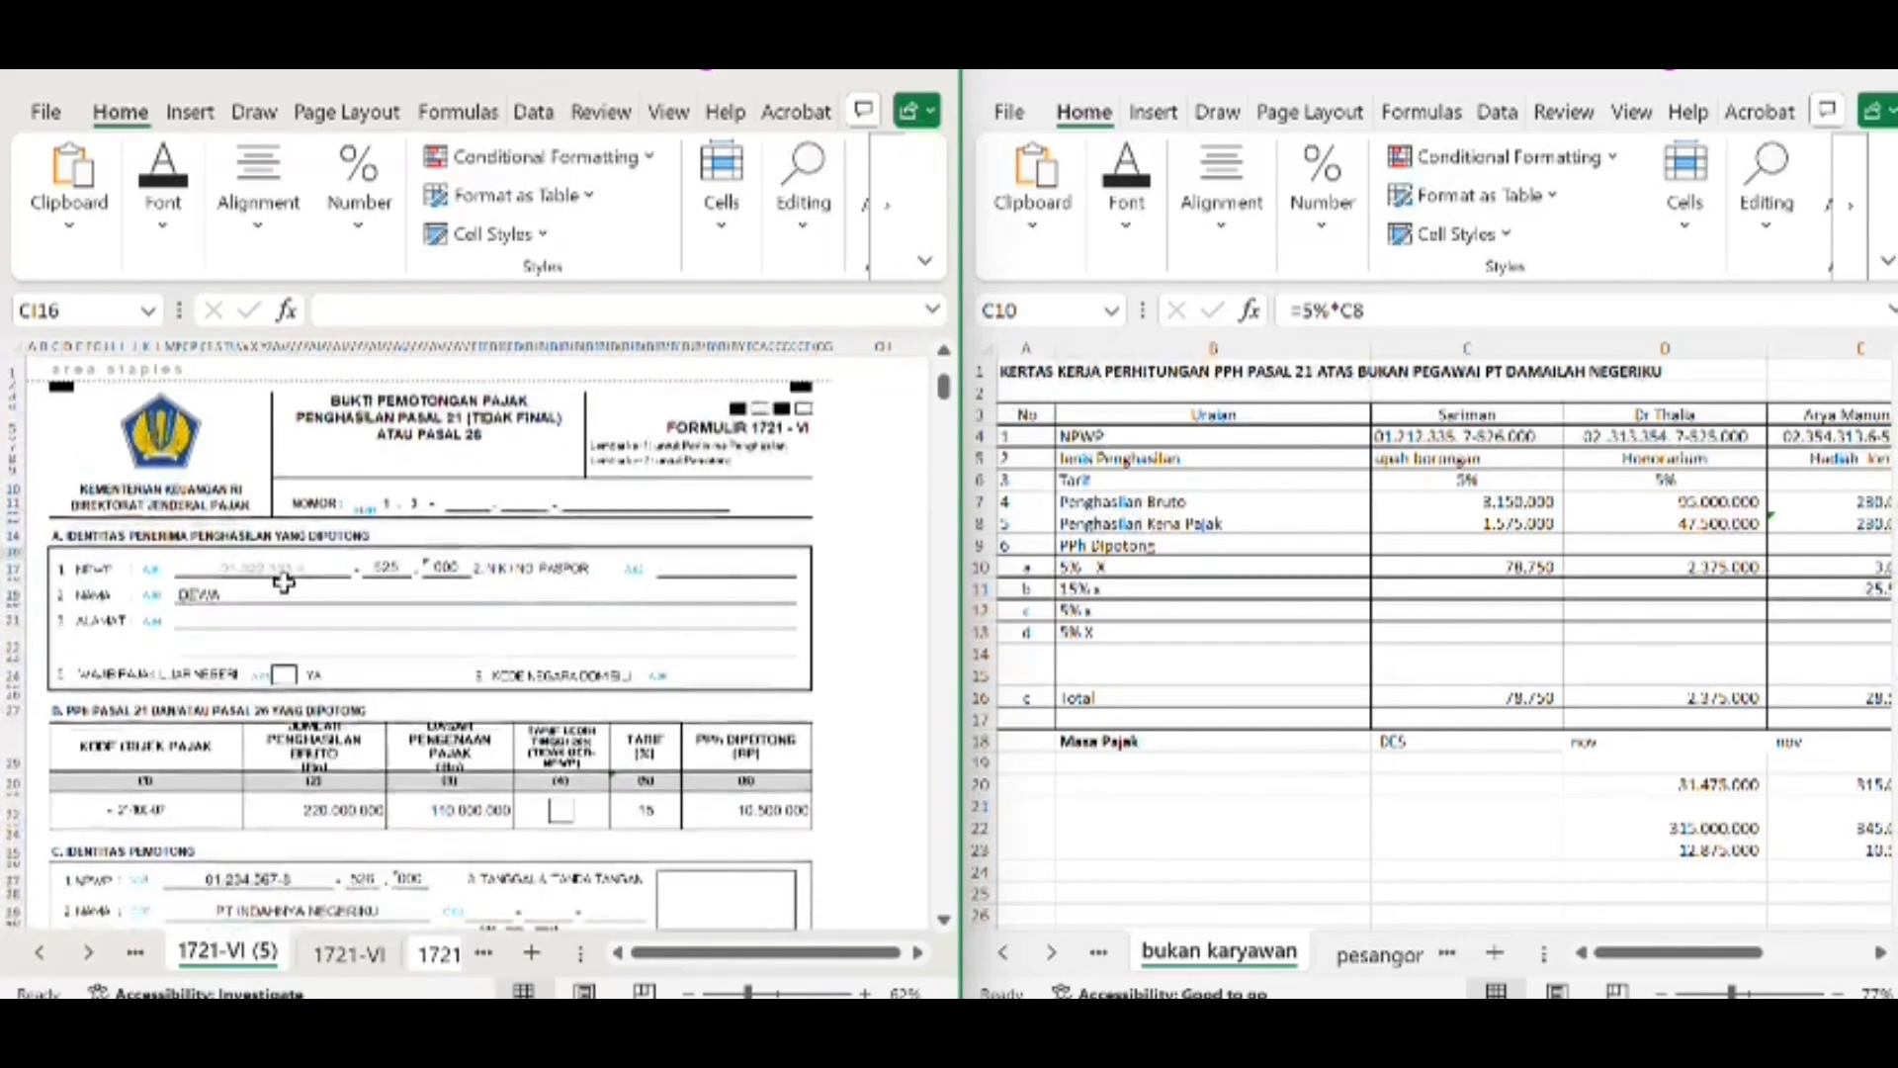
scroll(1610, 551, right, 6)
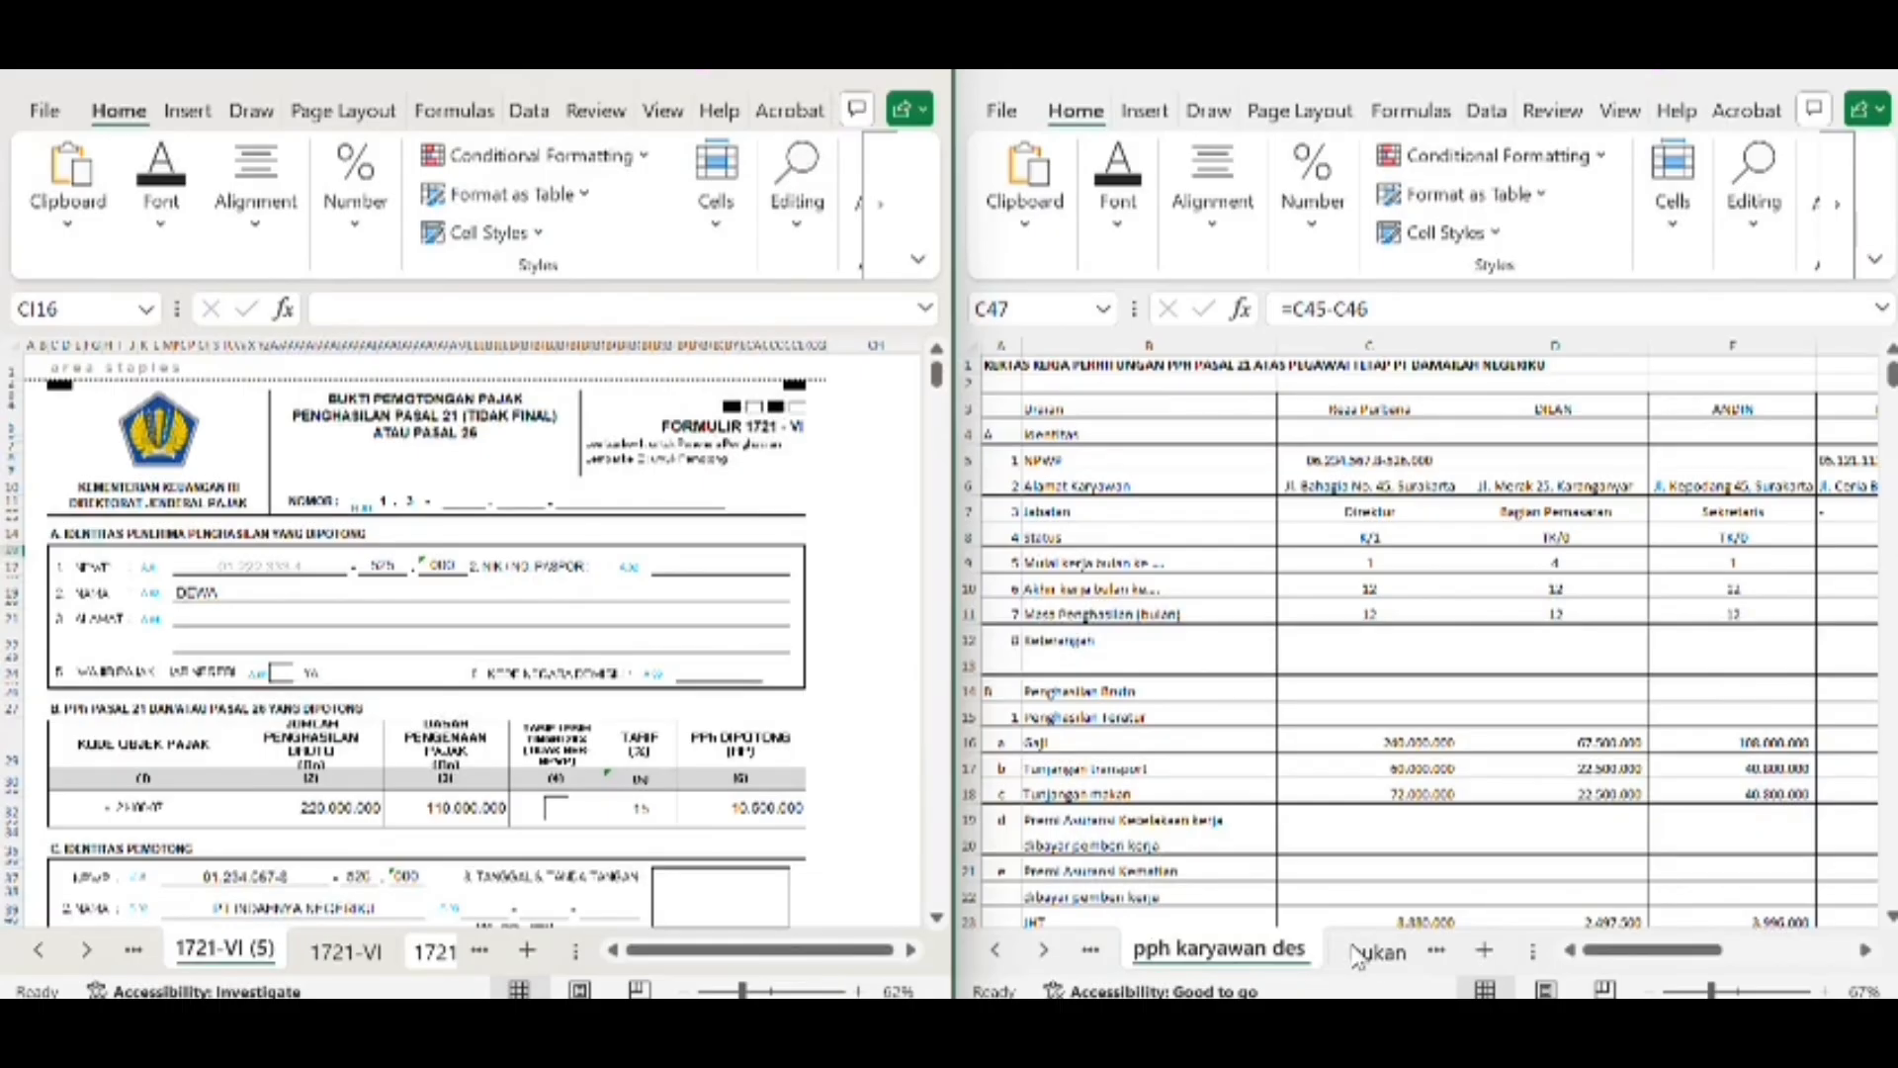
click(1360, 952)
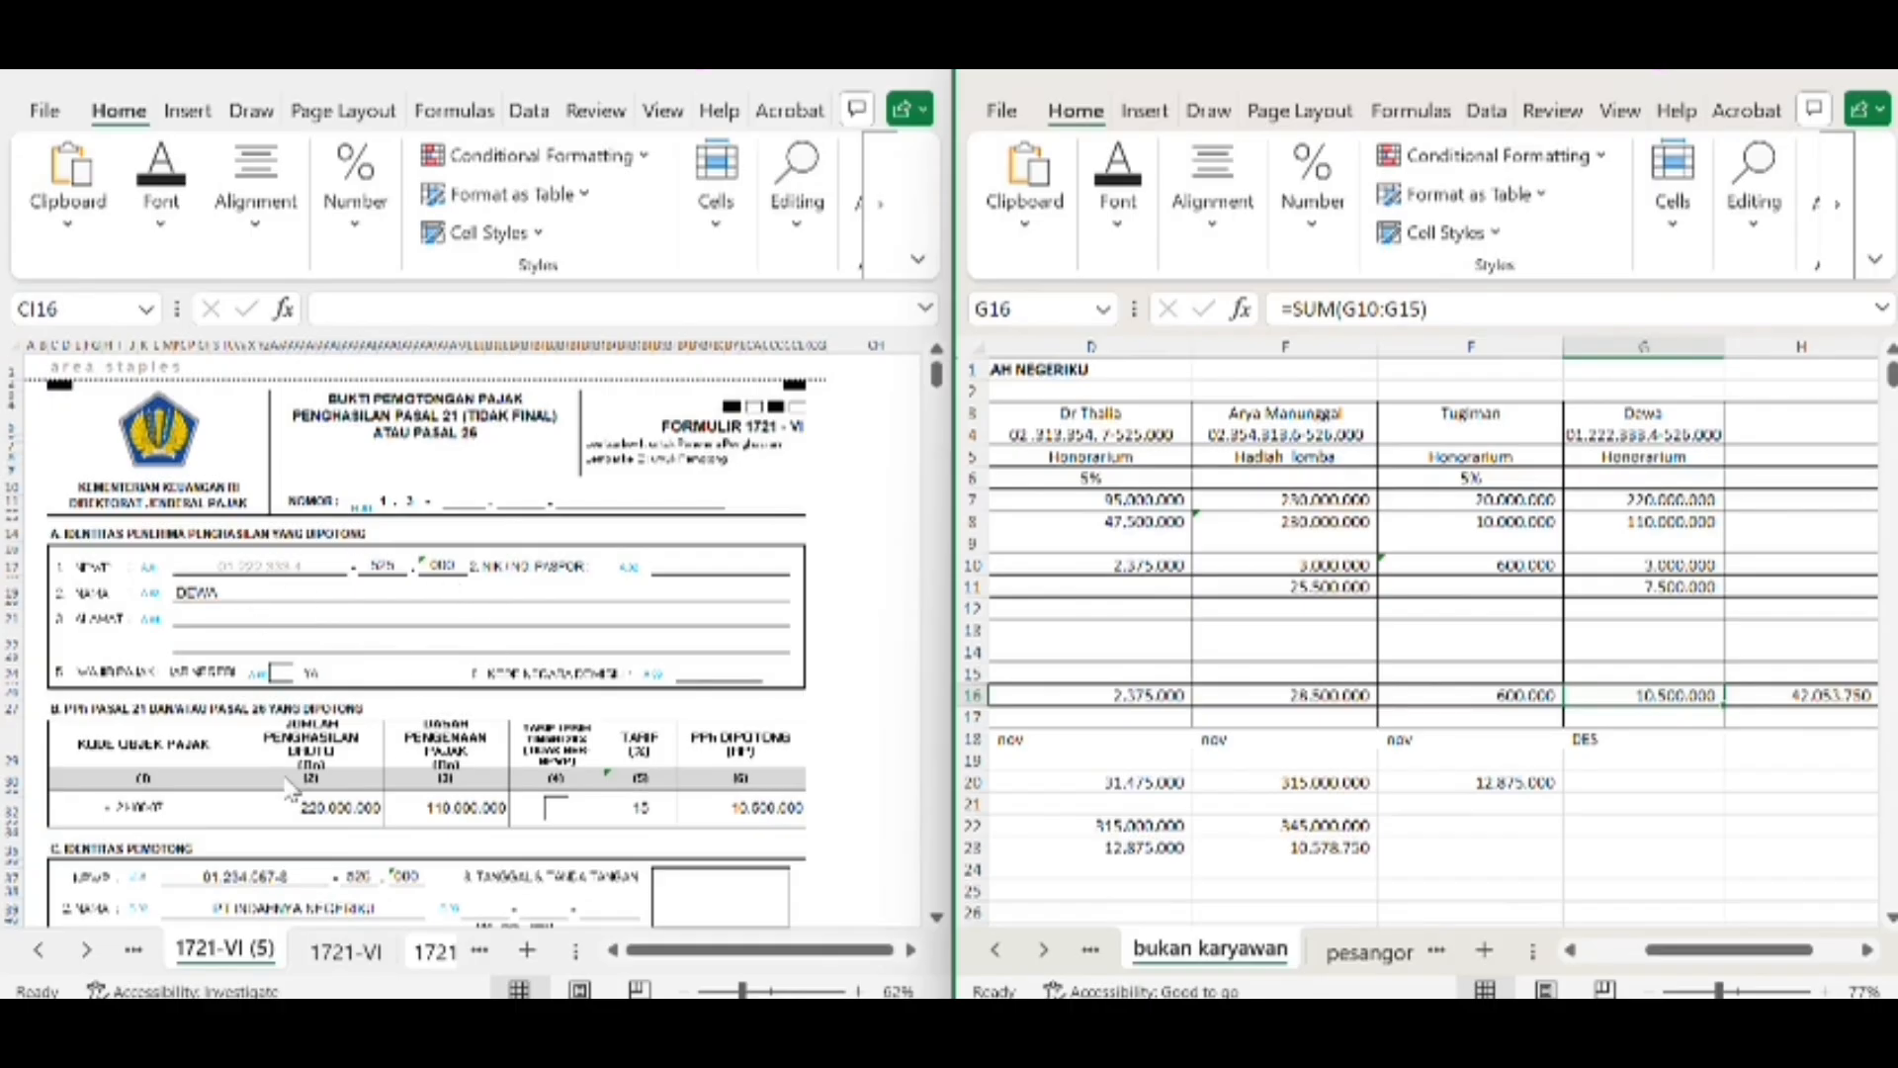
Check gross income in G7, taxable income in G8 and total tax in G16 against form 1721-VI (5)
click(1677, 501)
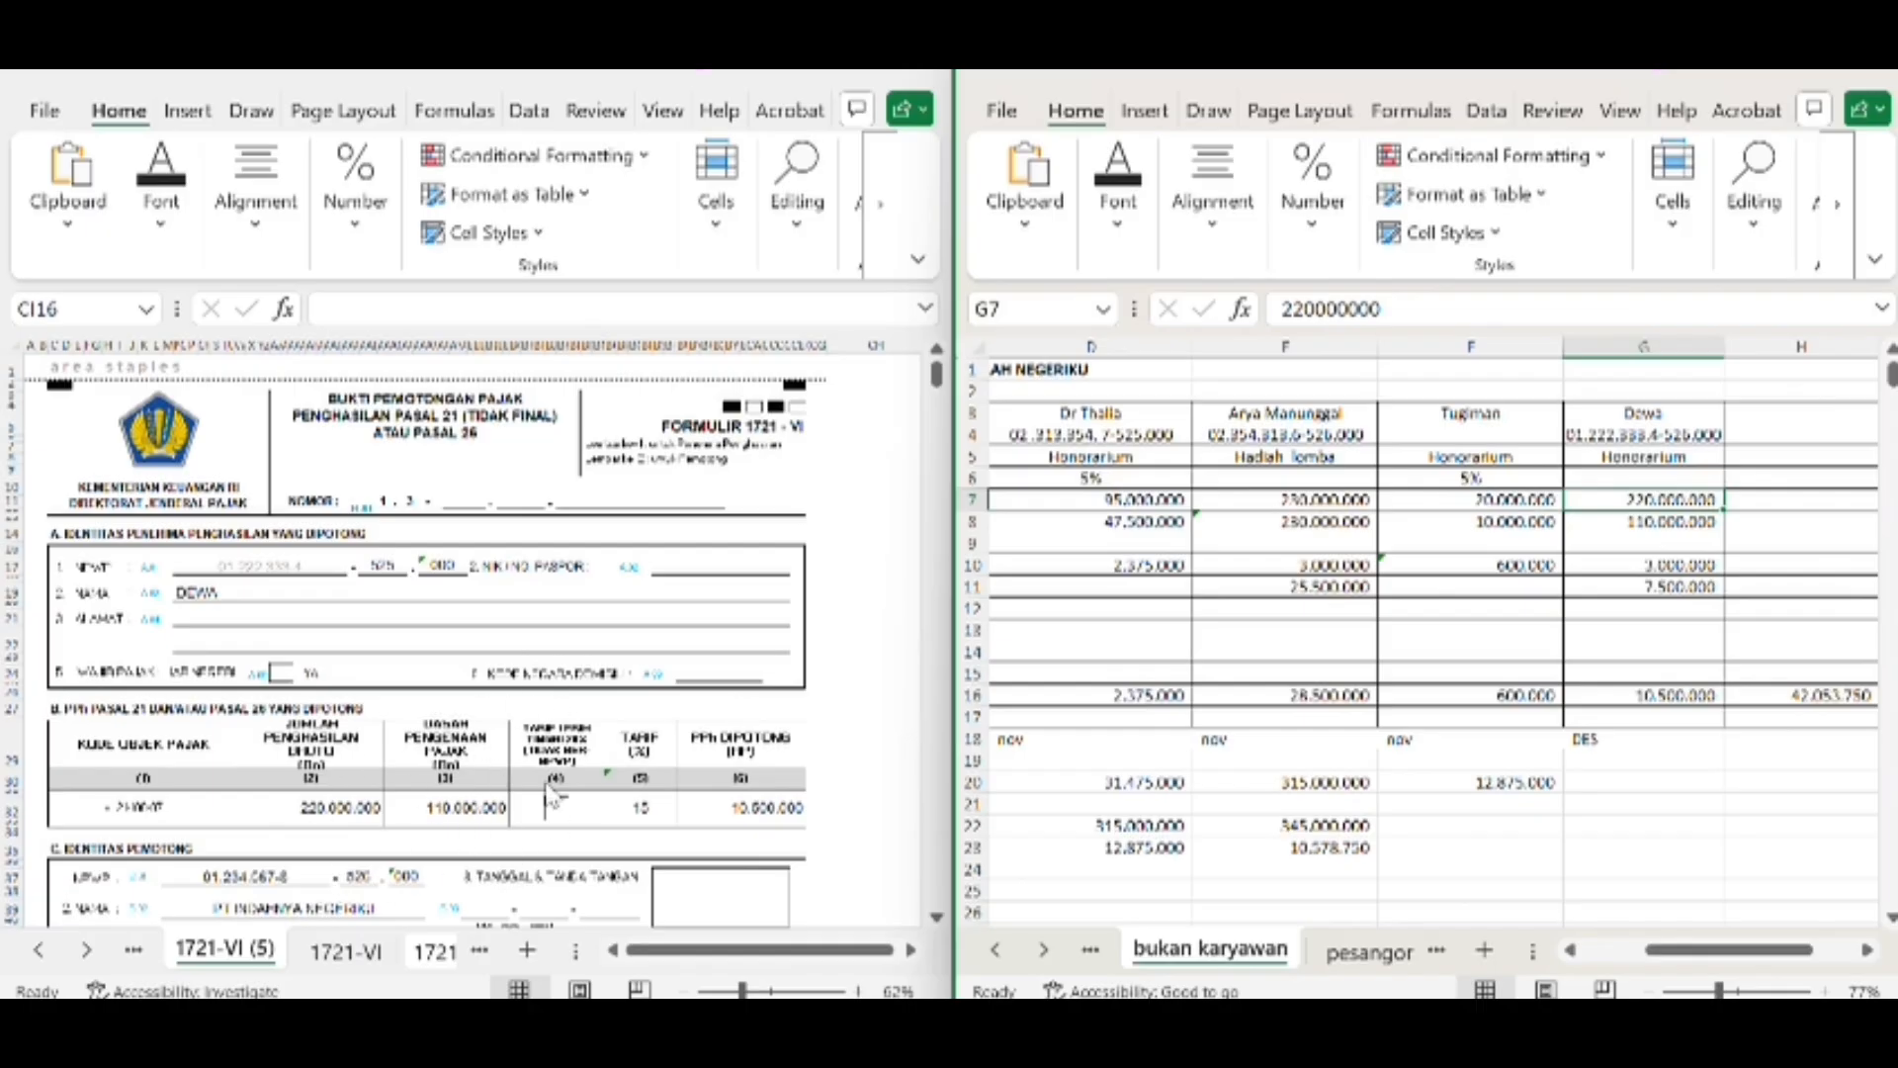
click(1673, 522)
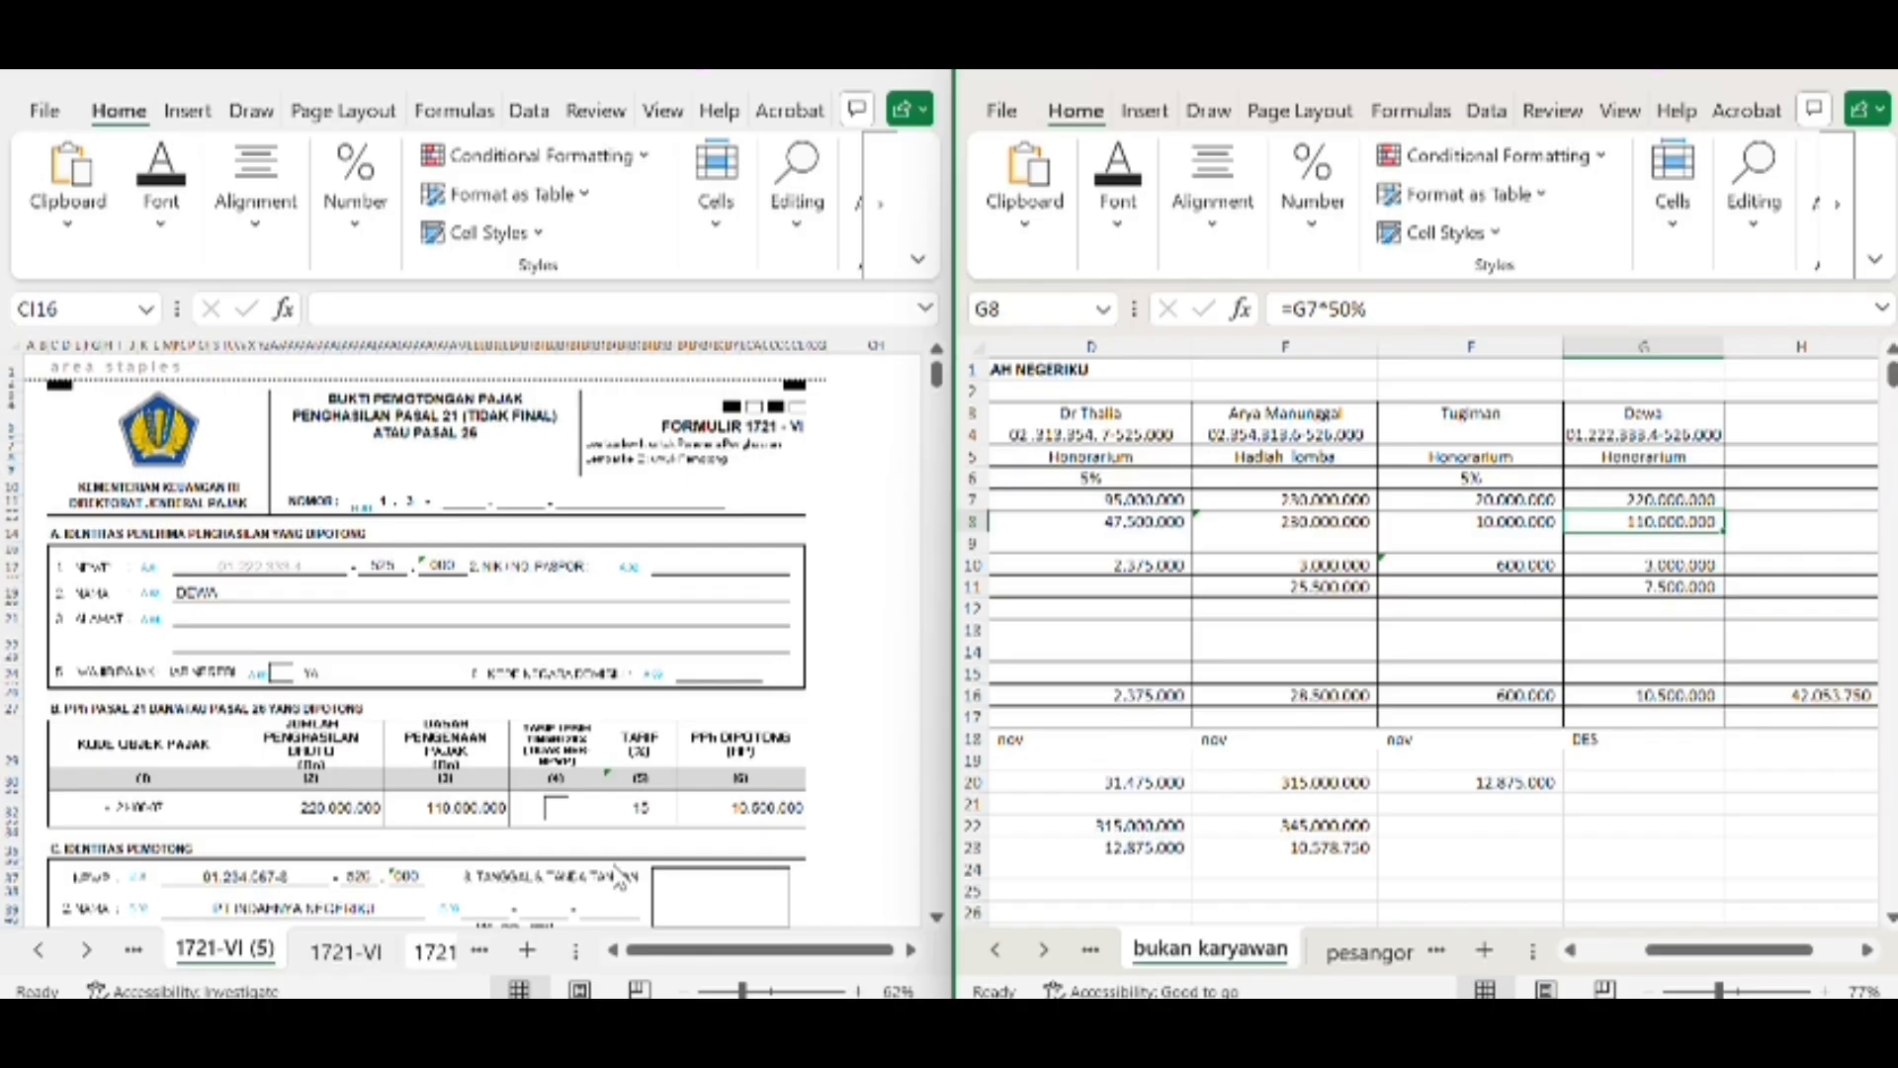
drag(1687, 695, 288, 749)
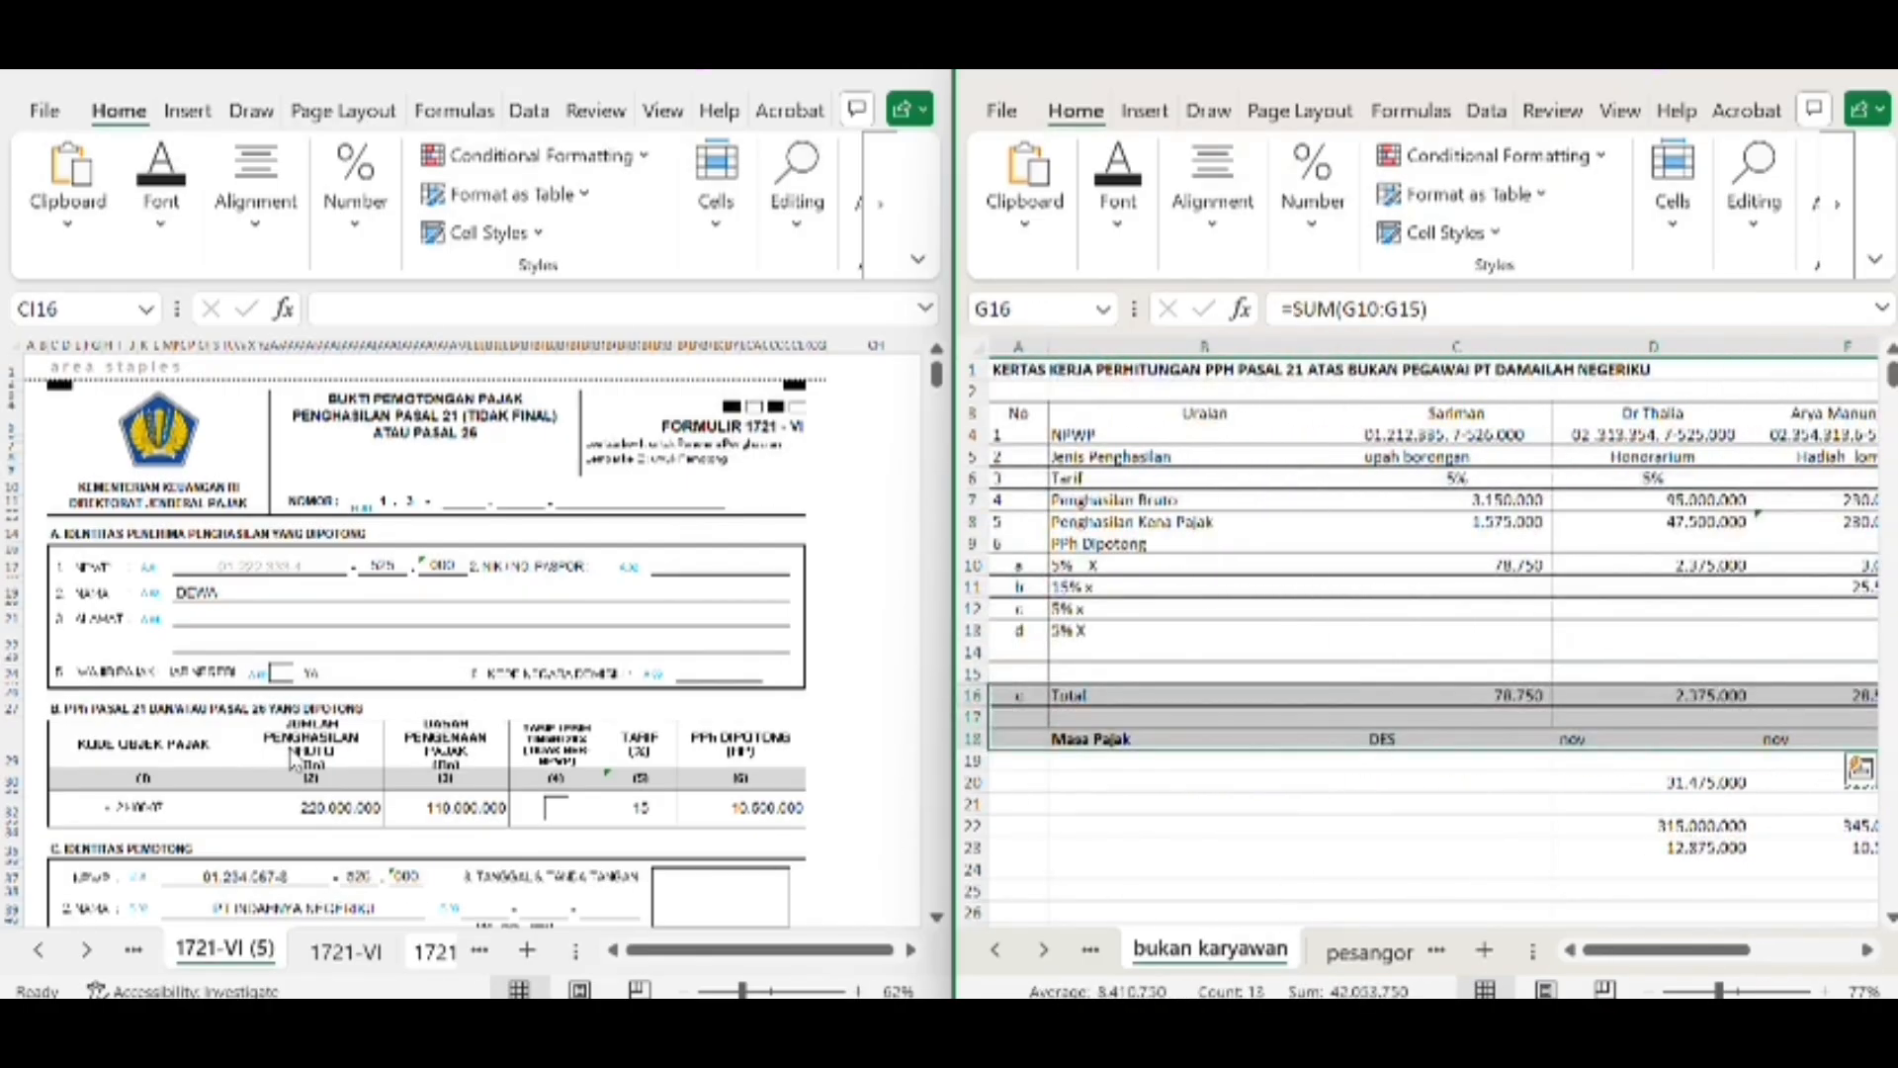
click(1307, 650)
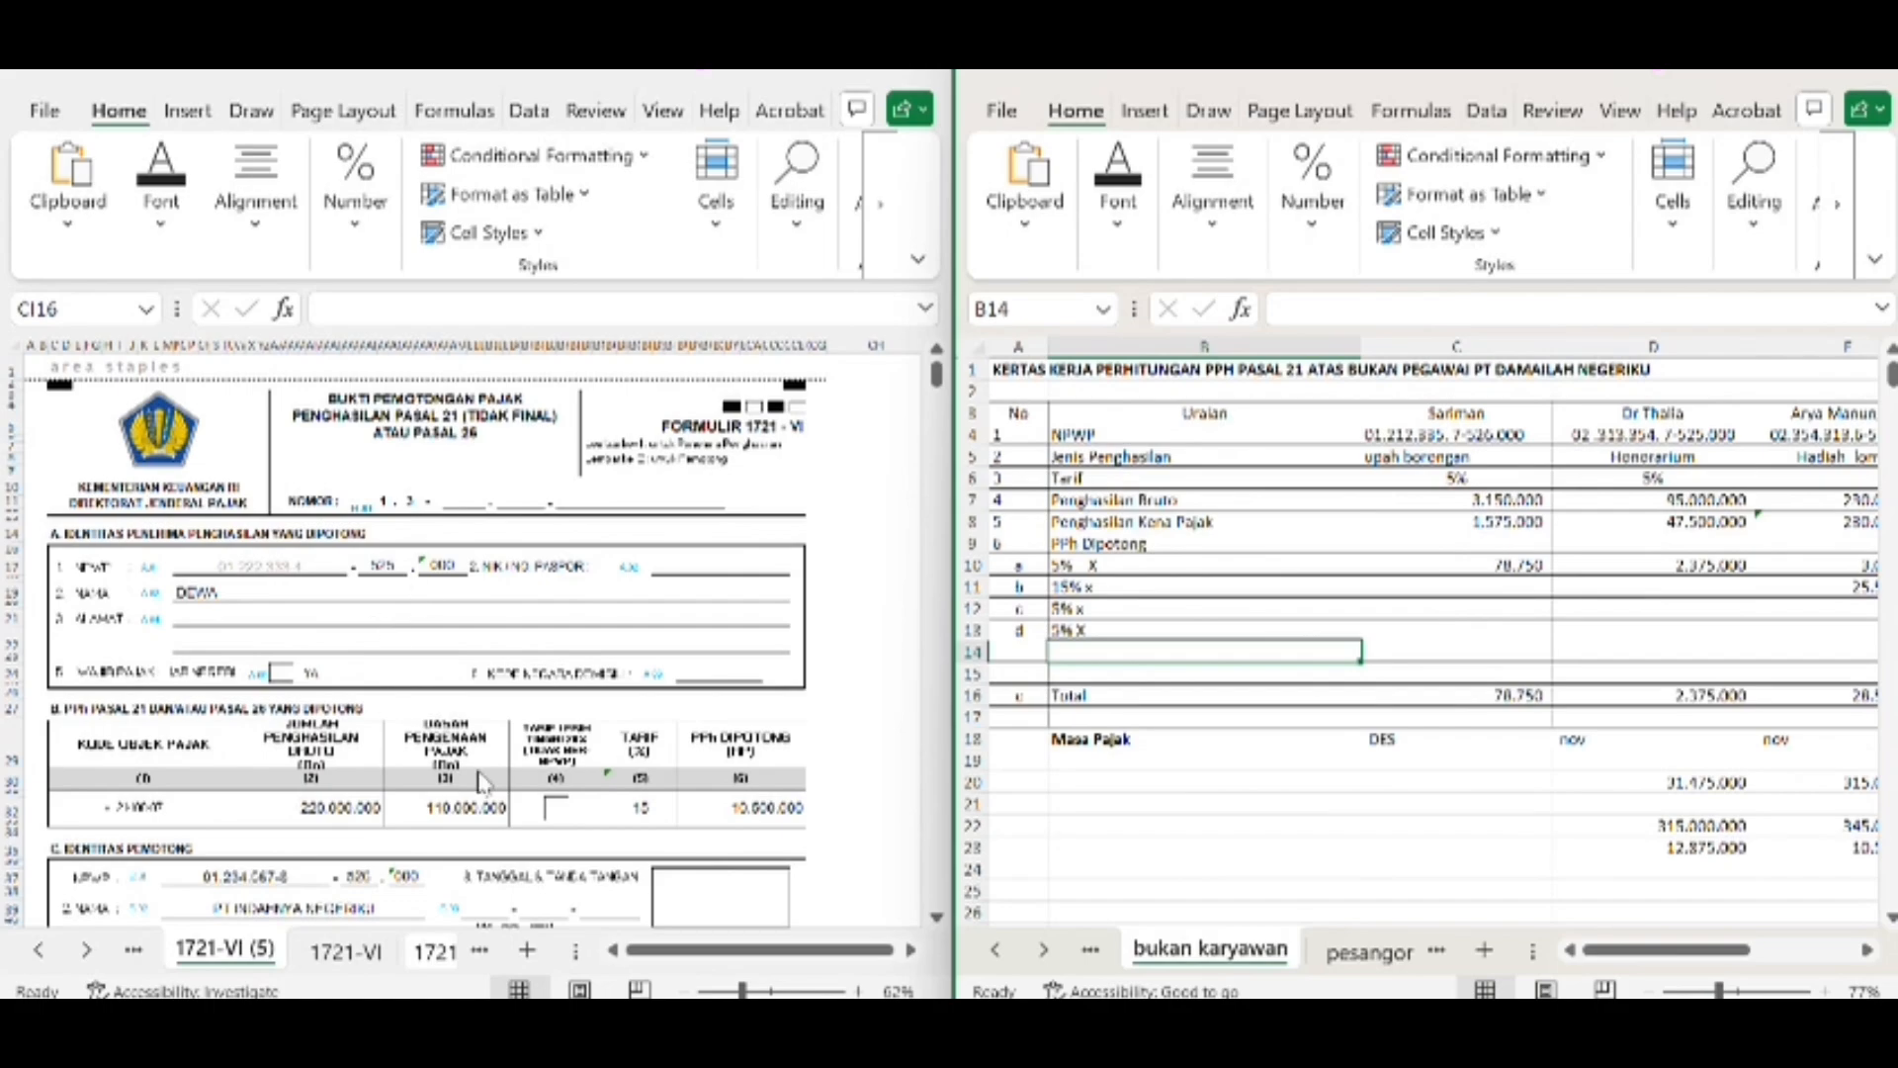
Open the main 1721 form at its section B tax objects table, with the pph karyawan des worksheet alongside
click(133, 951)
scroll(396, 572, up, 10)
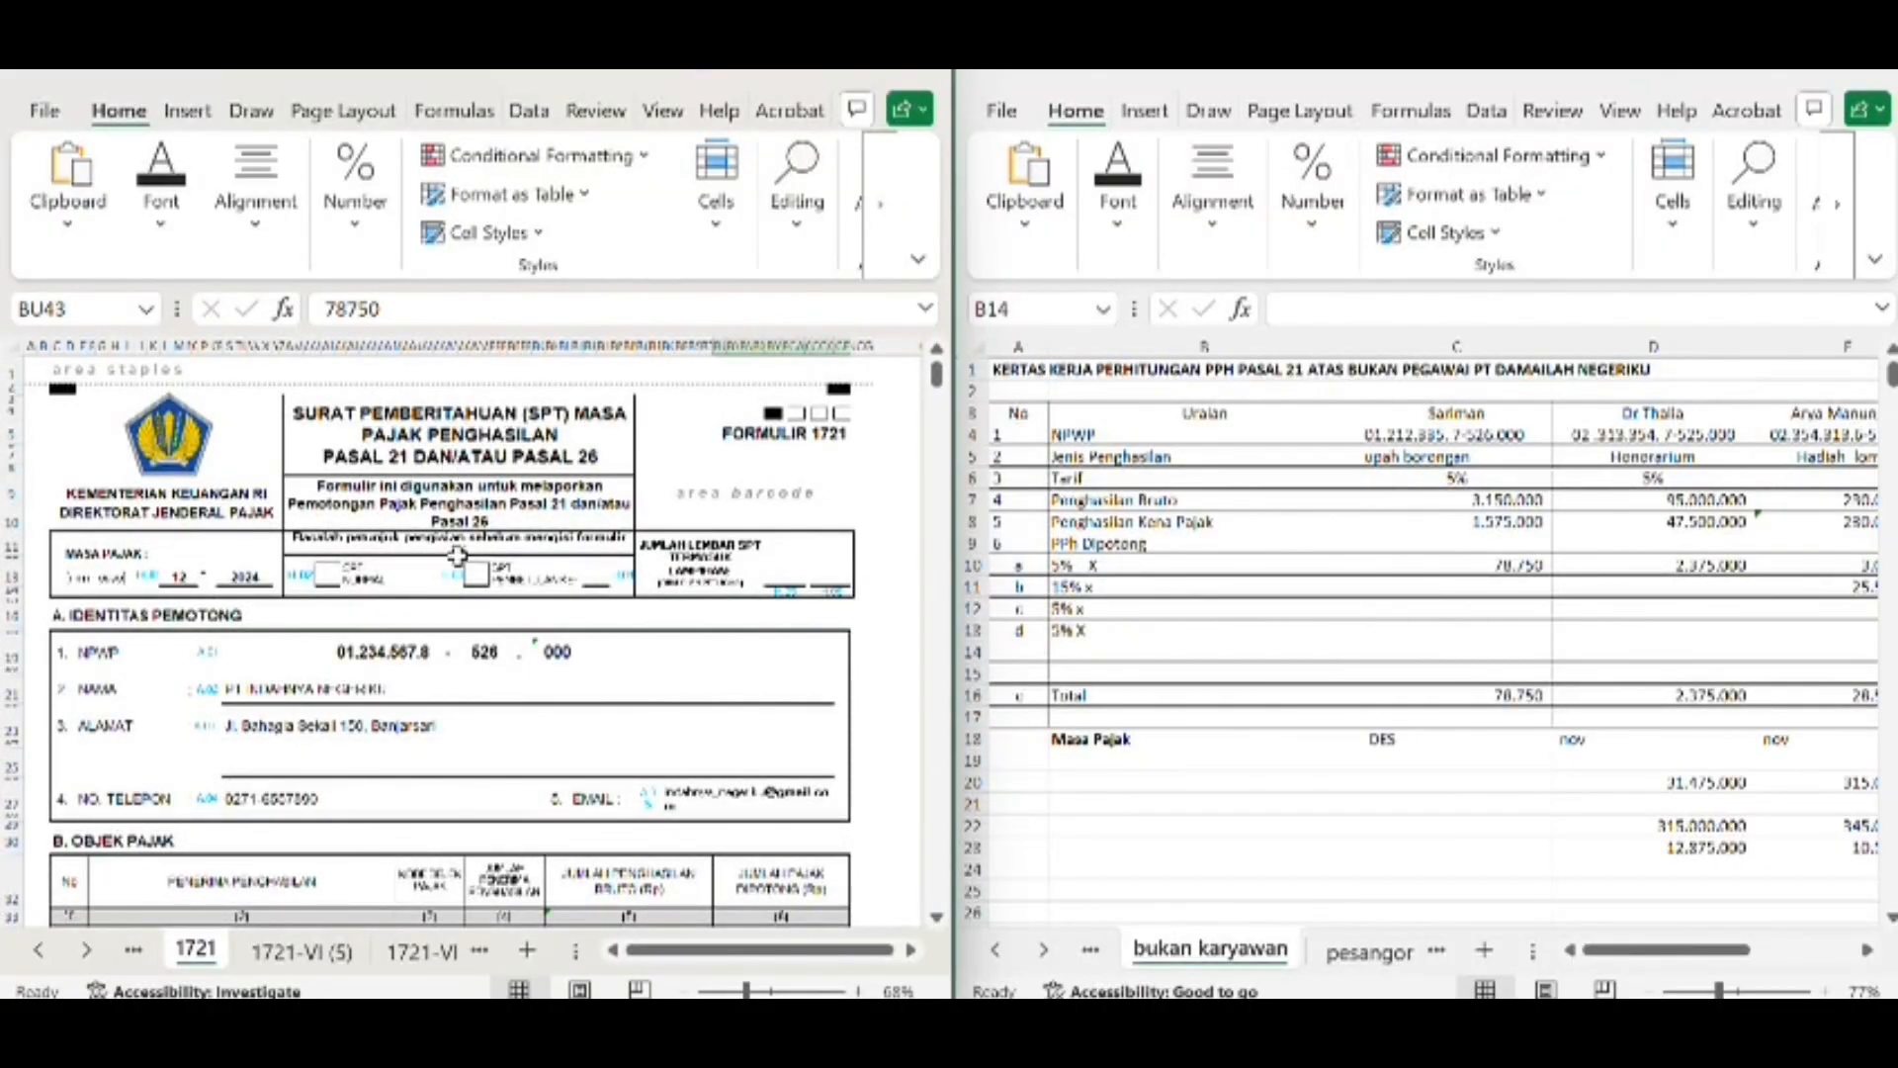
scroll(508, 697, down, 10)
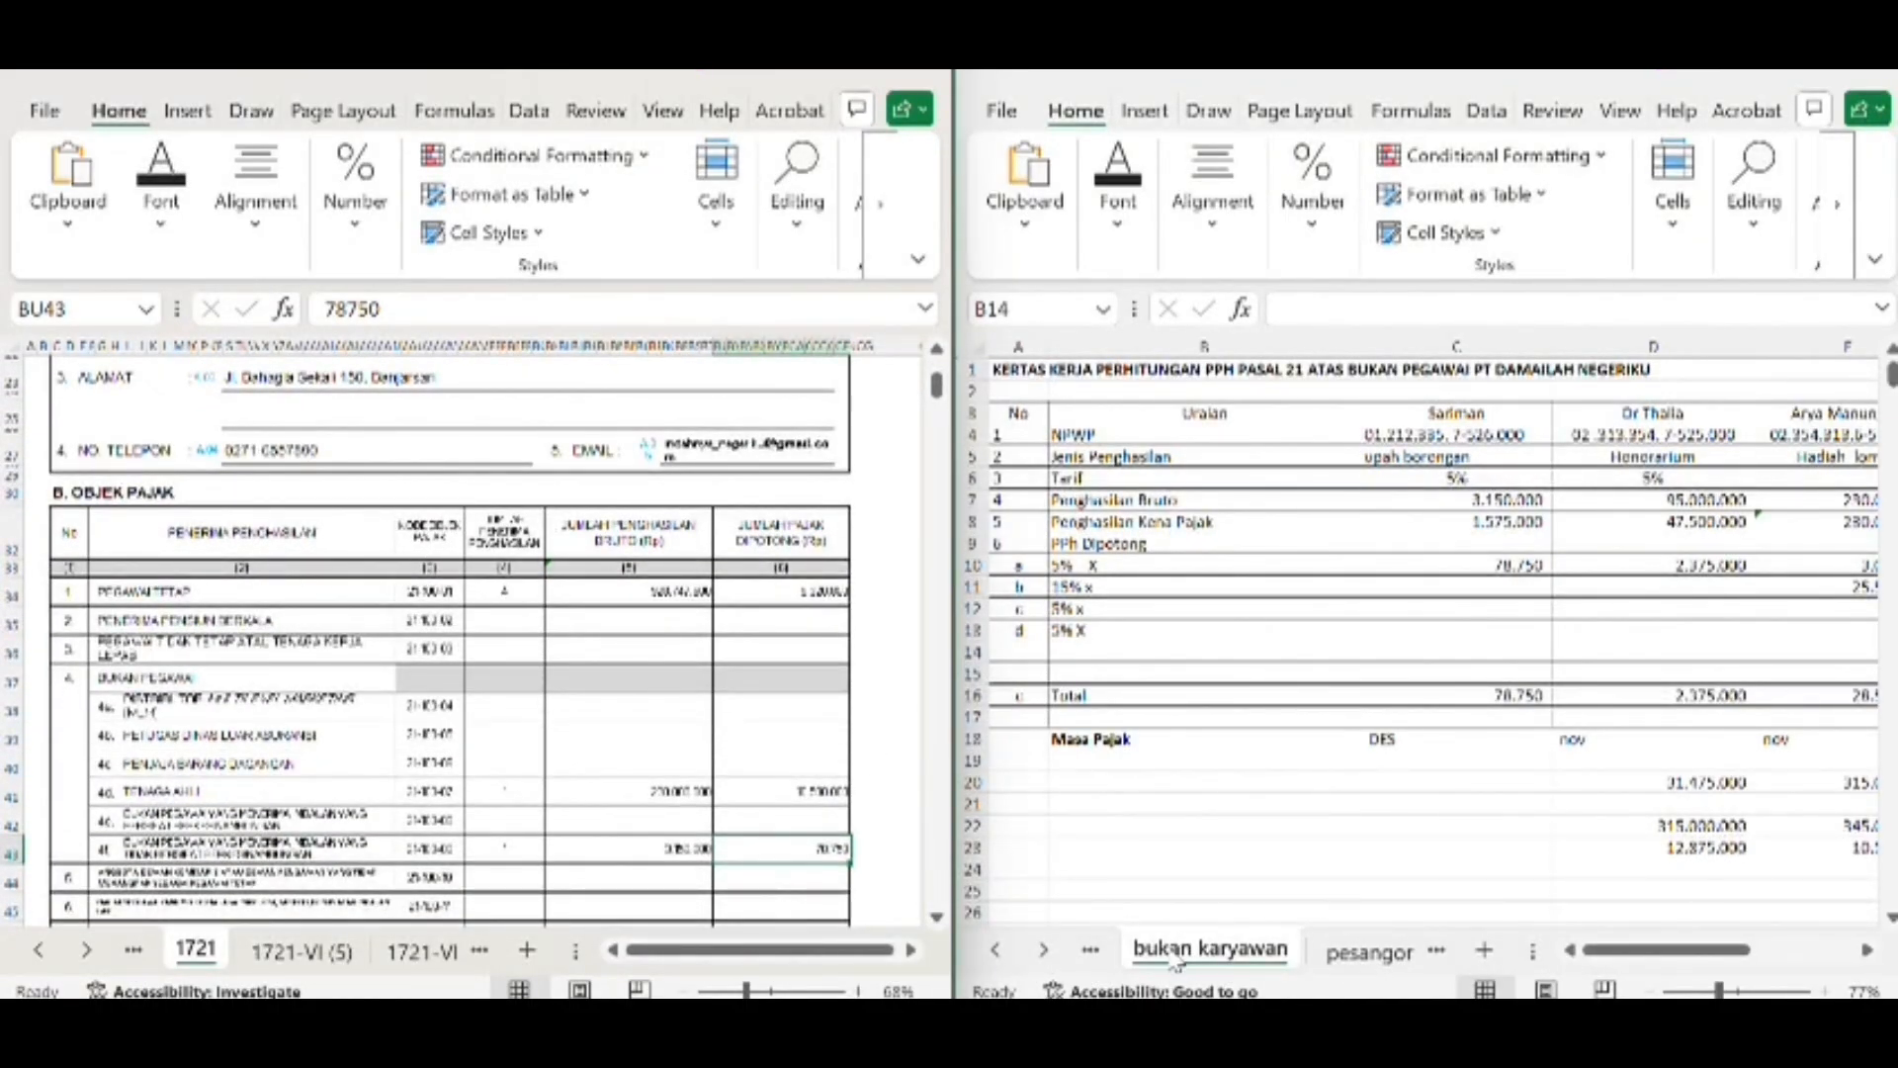
click(1091, 952)
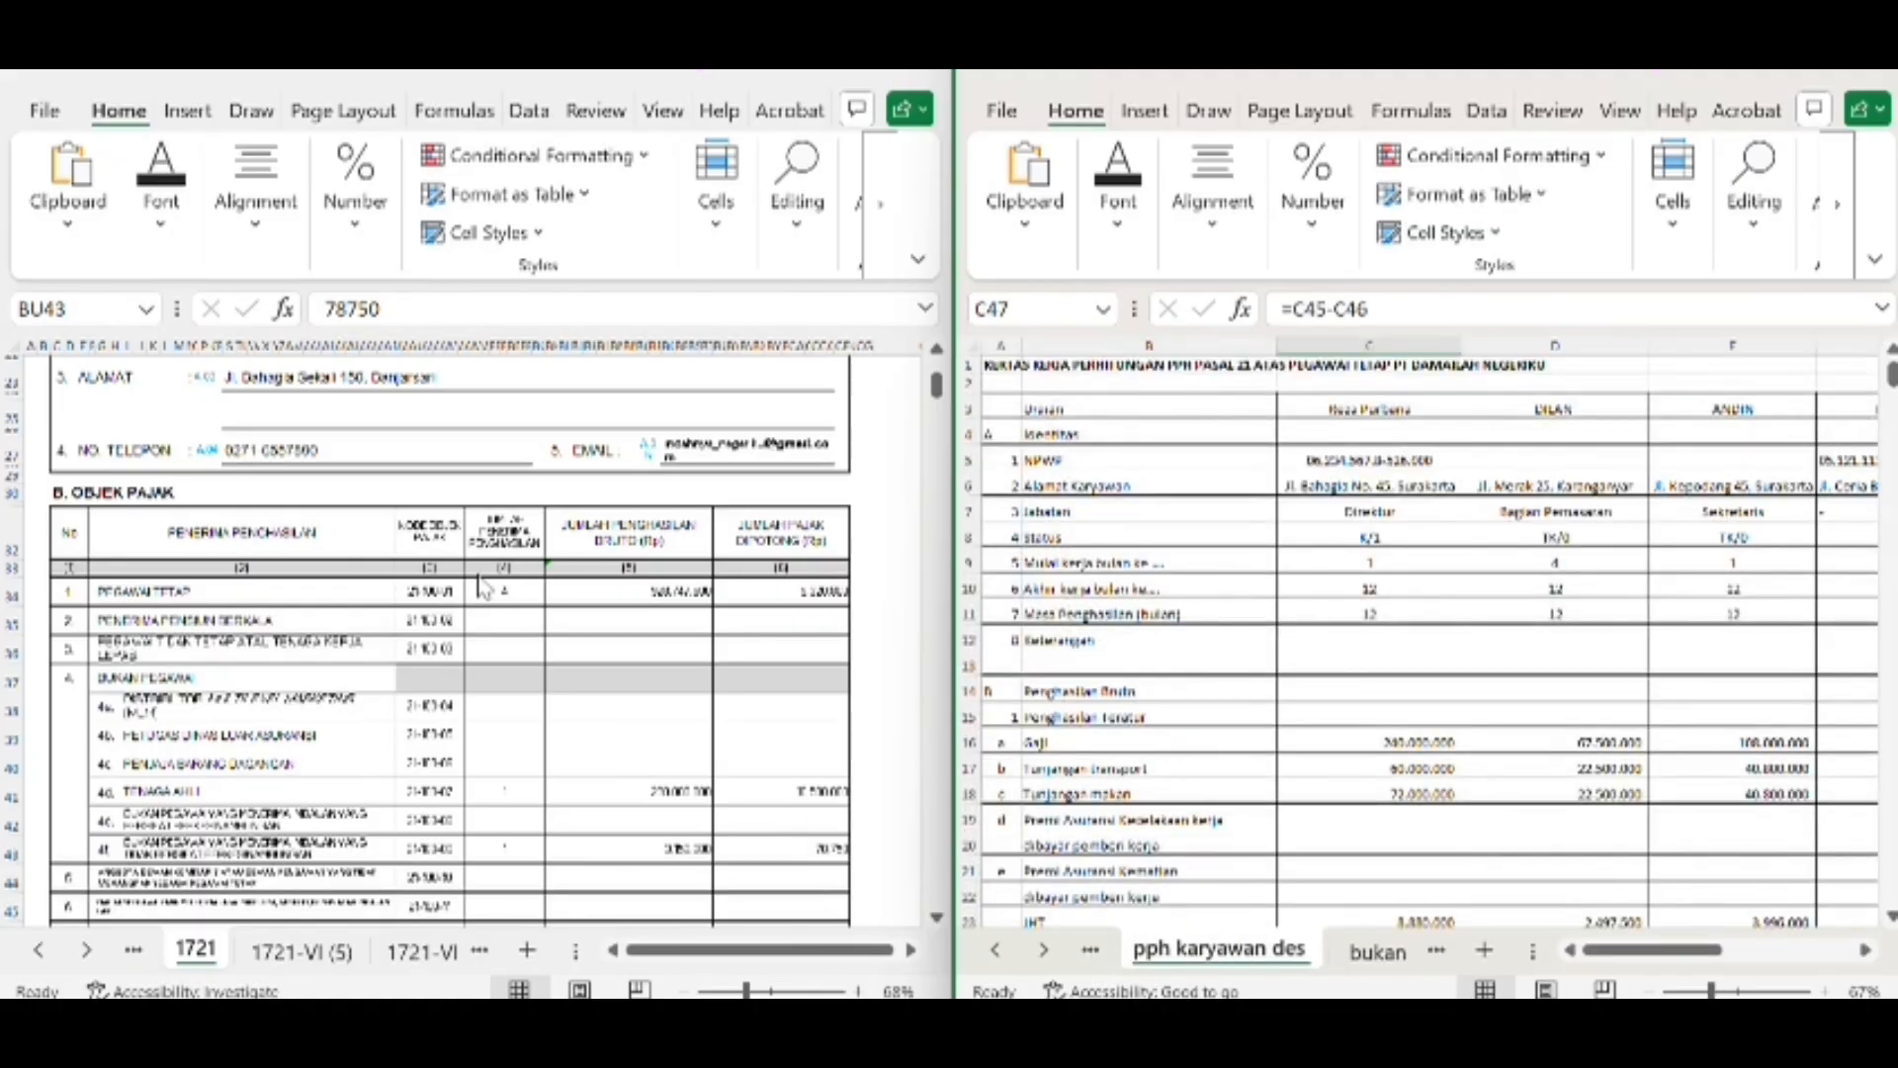
Check the permanent-employee row's recipient count and gross income on form 1721 against the worksheet's gross income total in G30
click(510, 593)
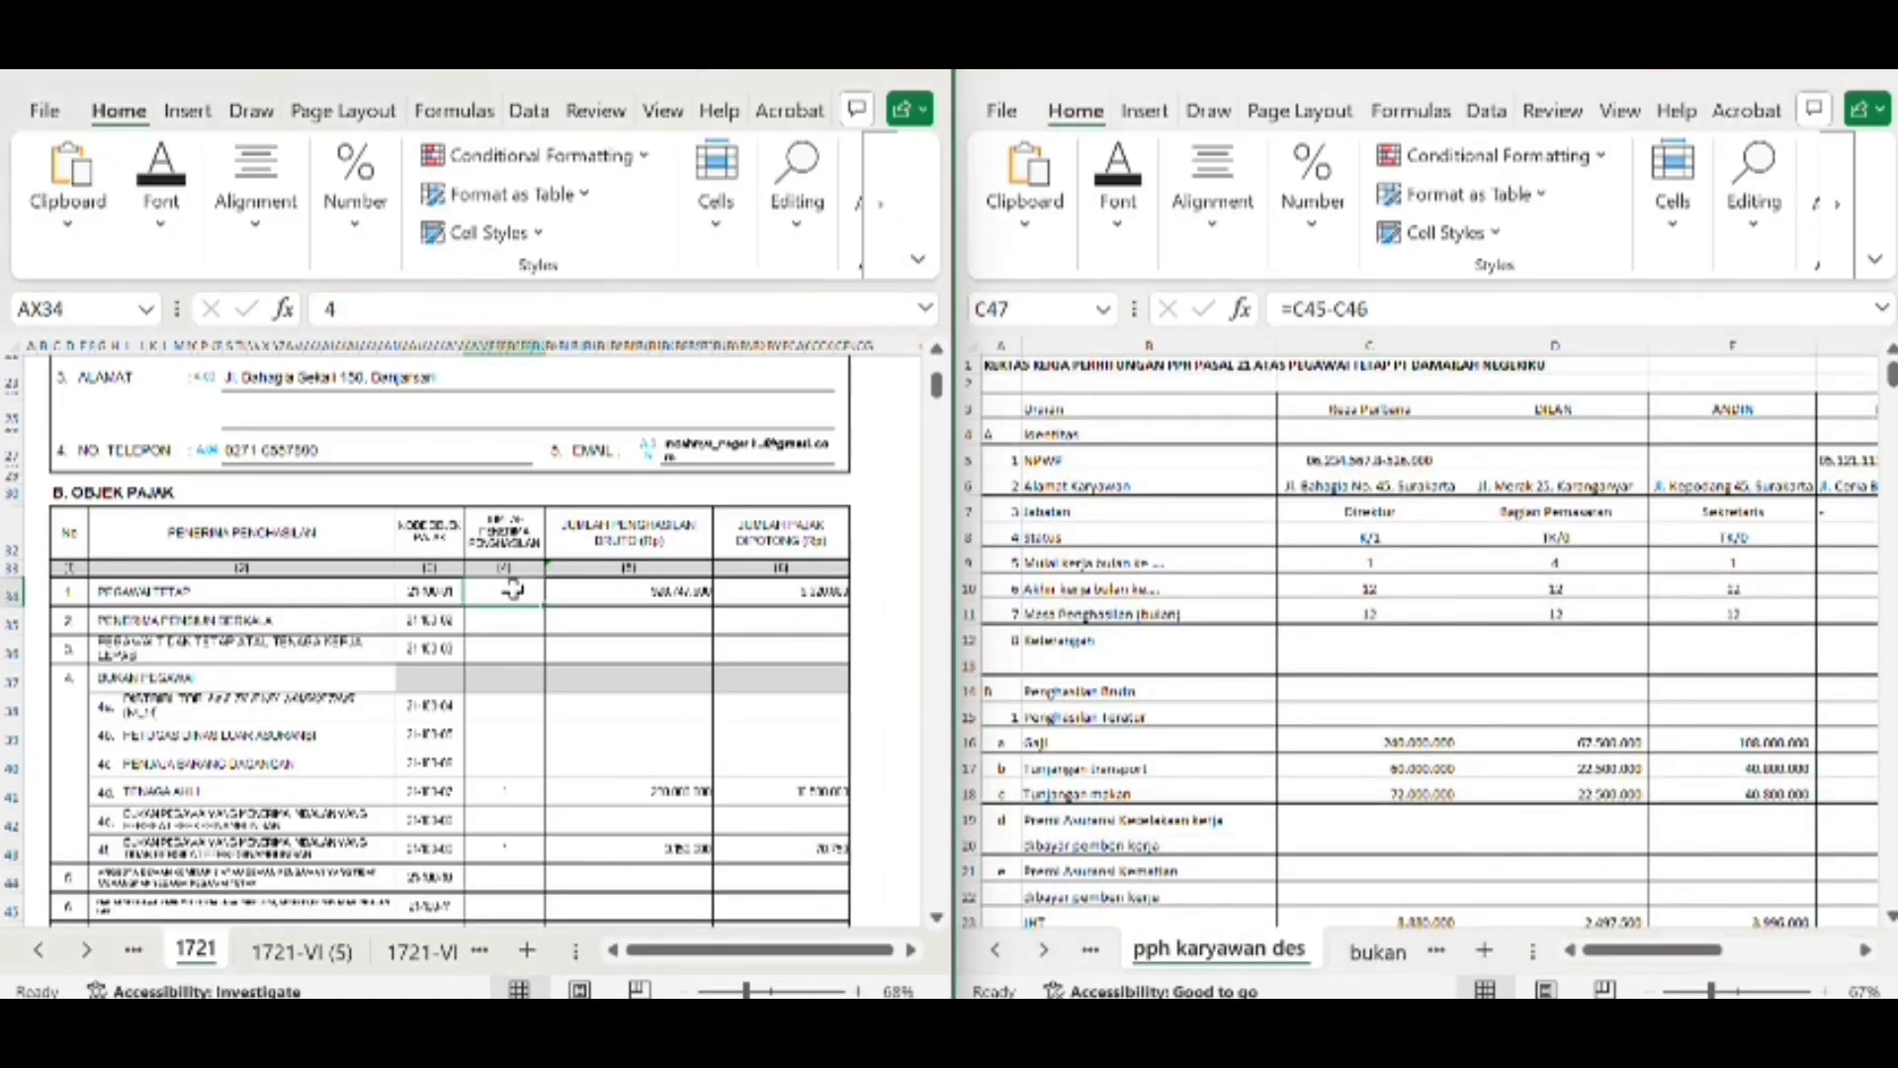
click(676, 591)
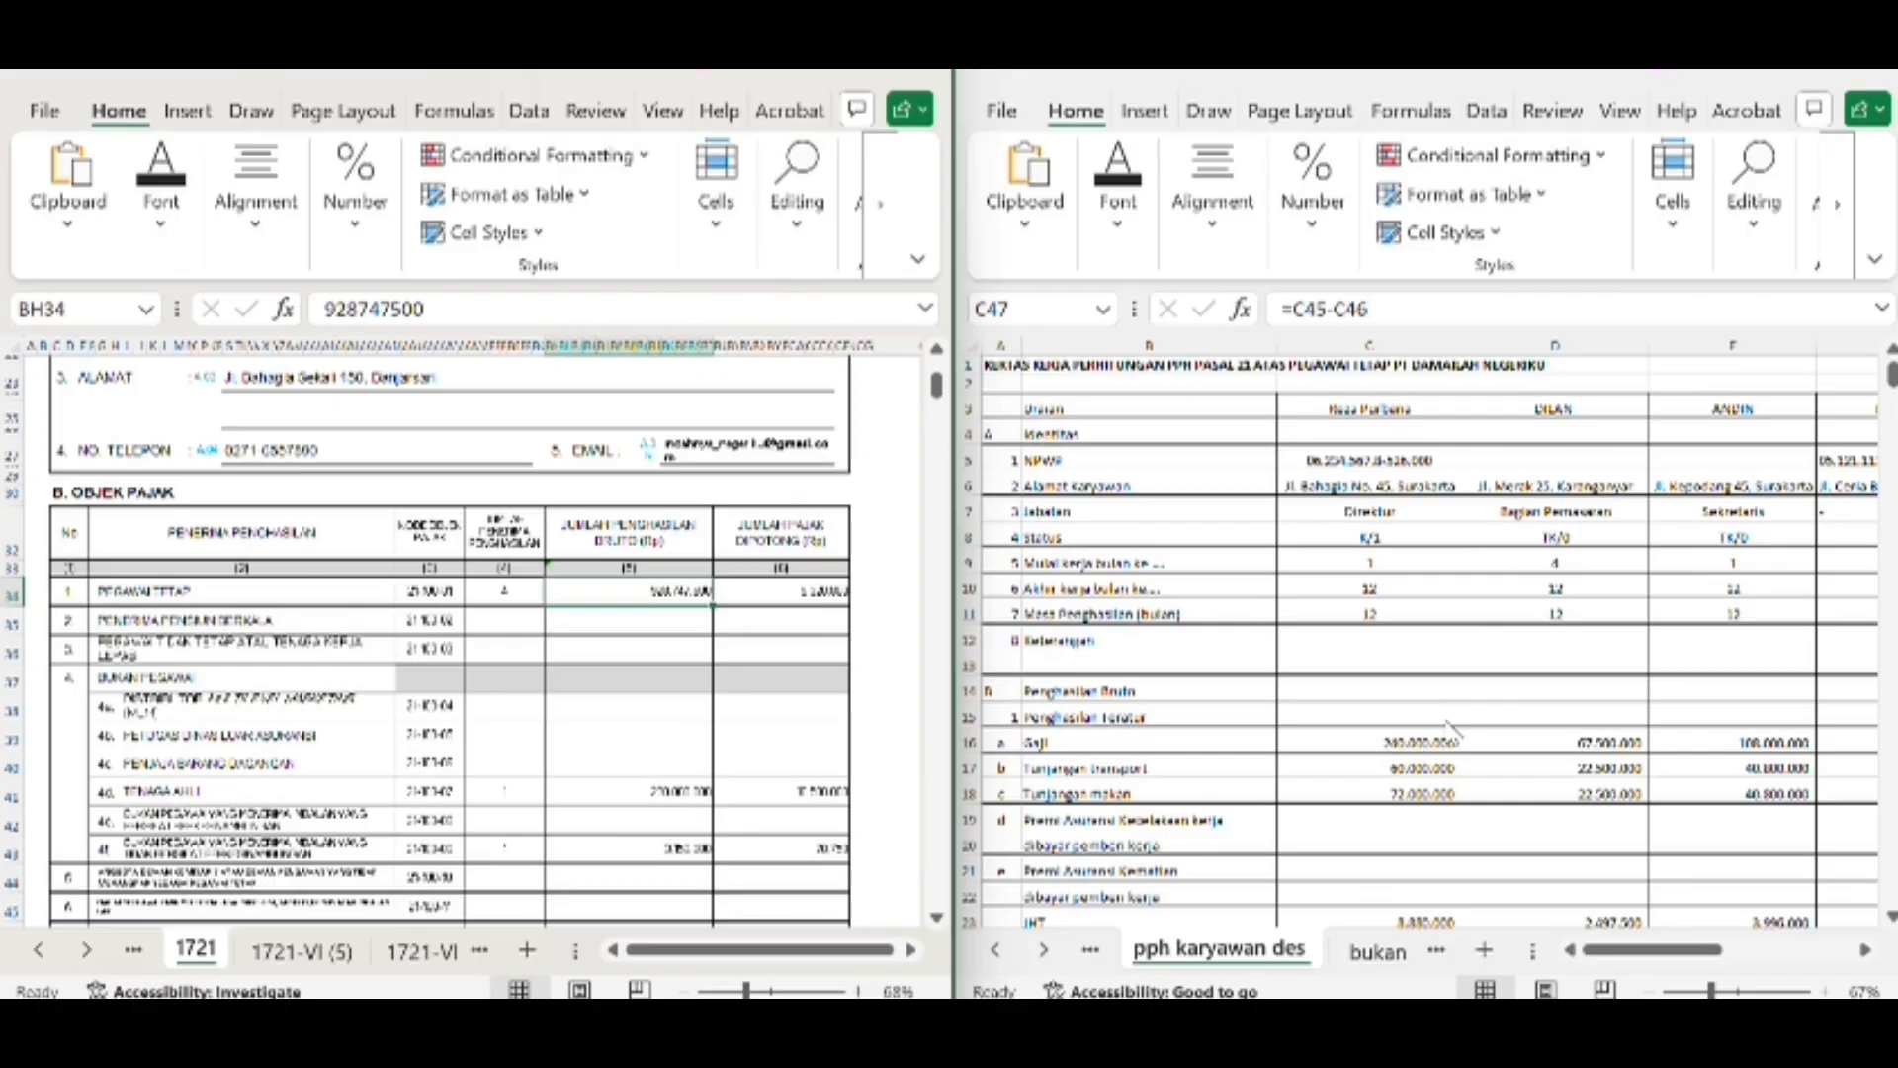
scroll(1424, 811, down, 5)
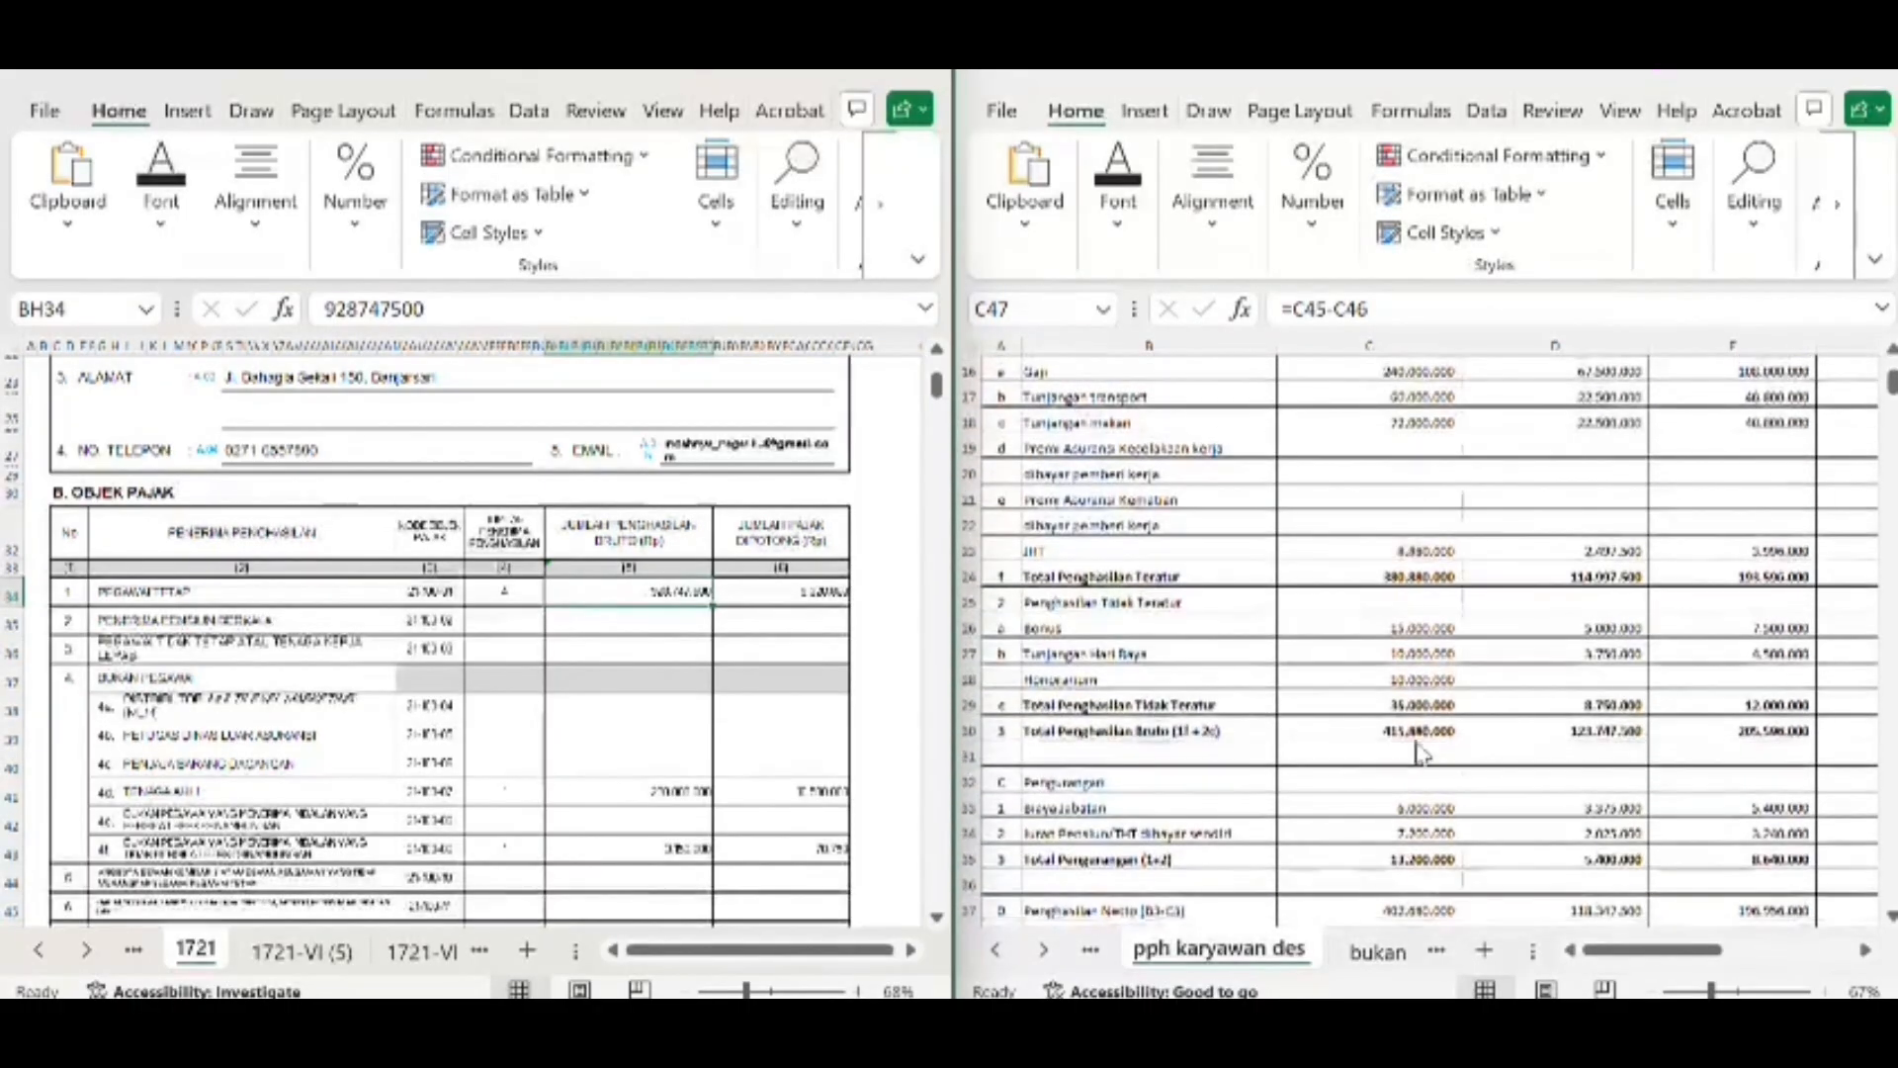
scroll(1586, 743, right, 4)
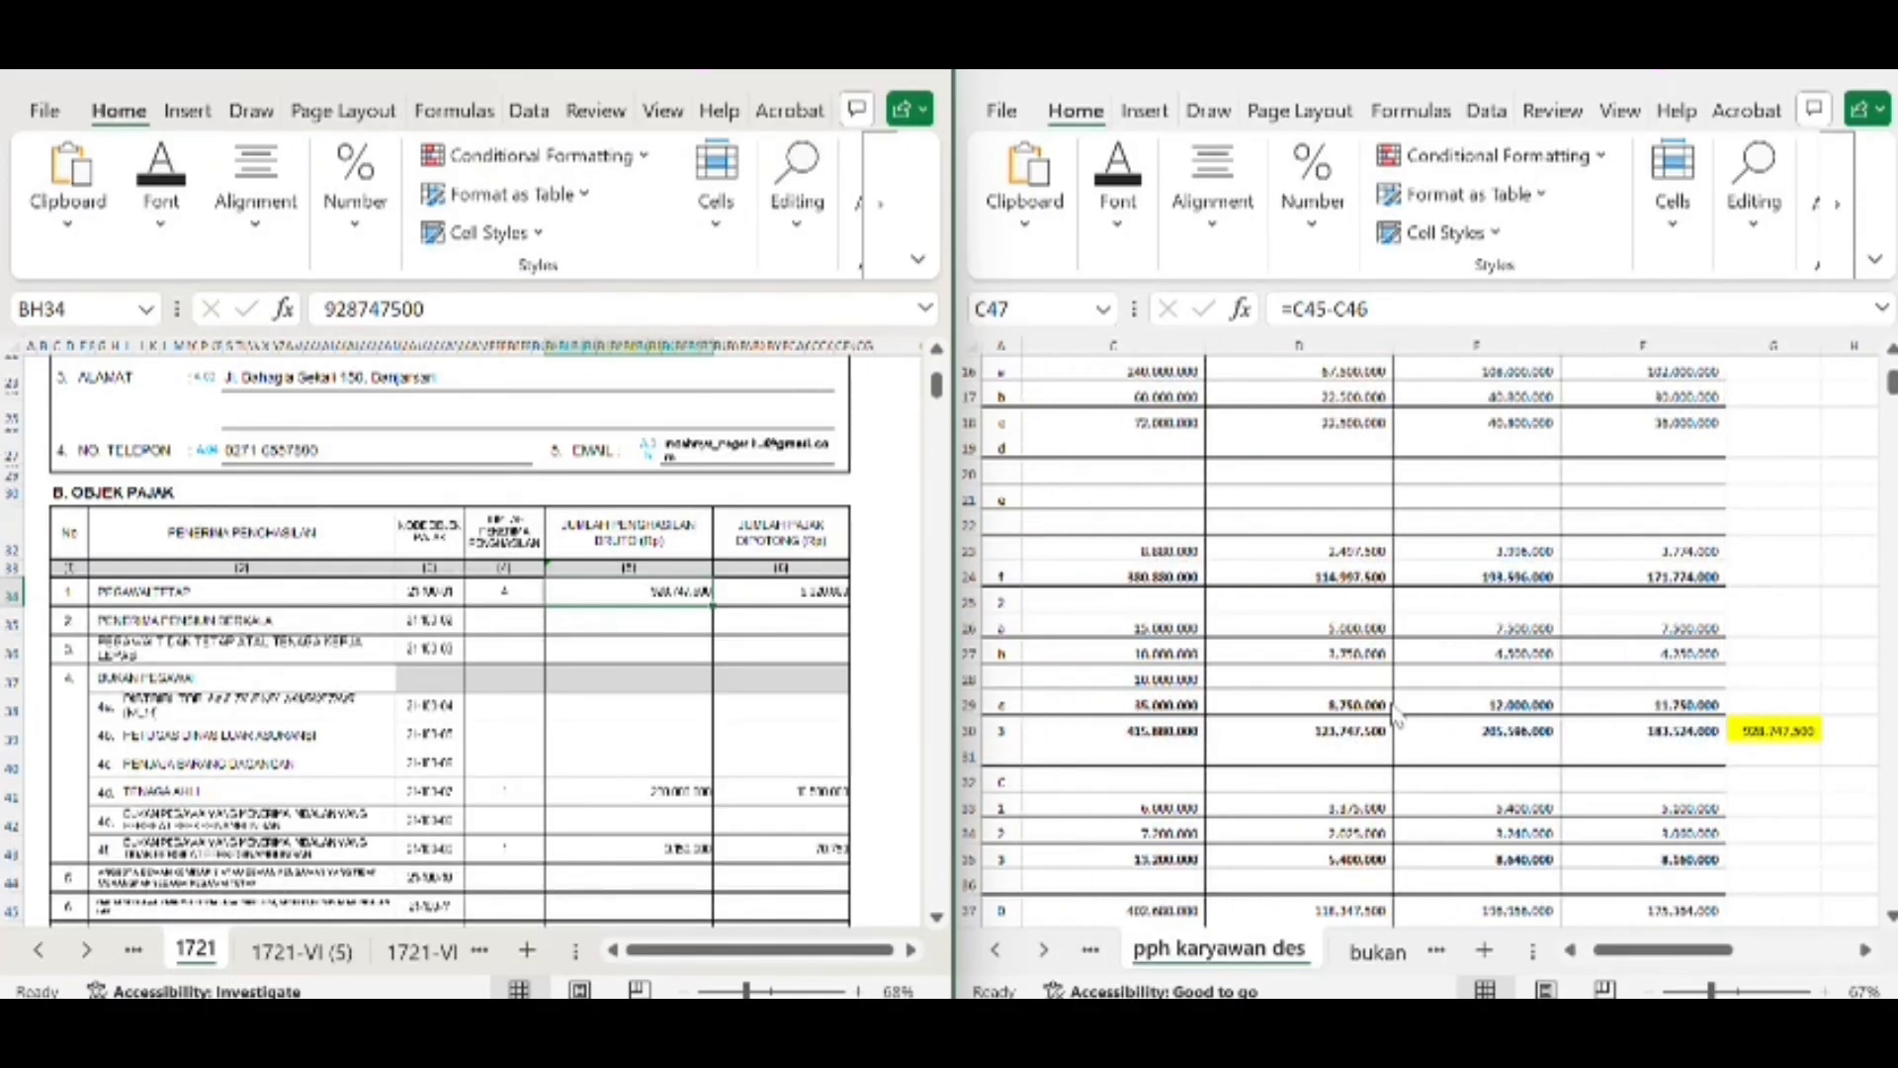
click(1794, 734)
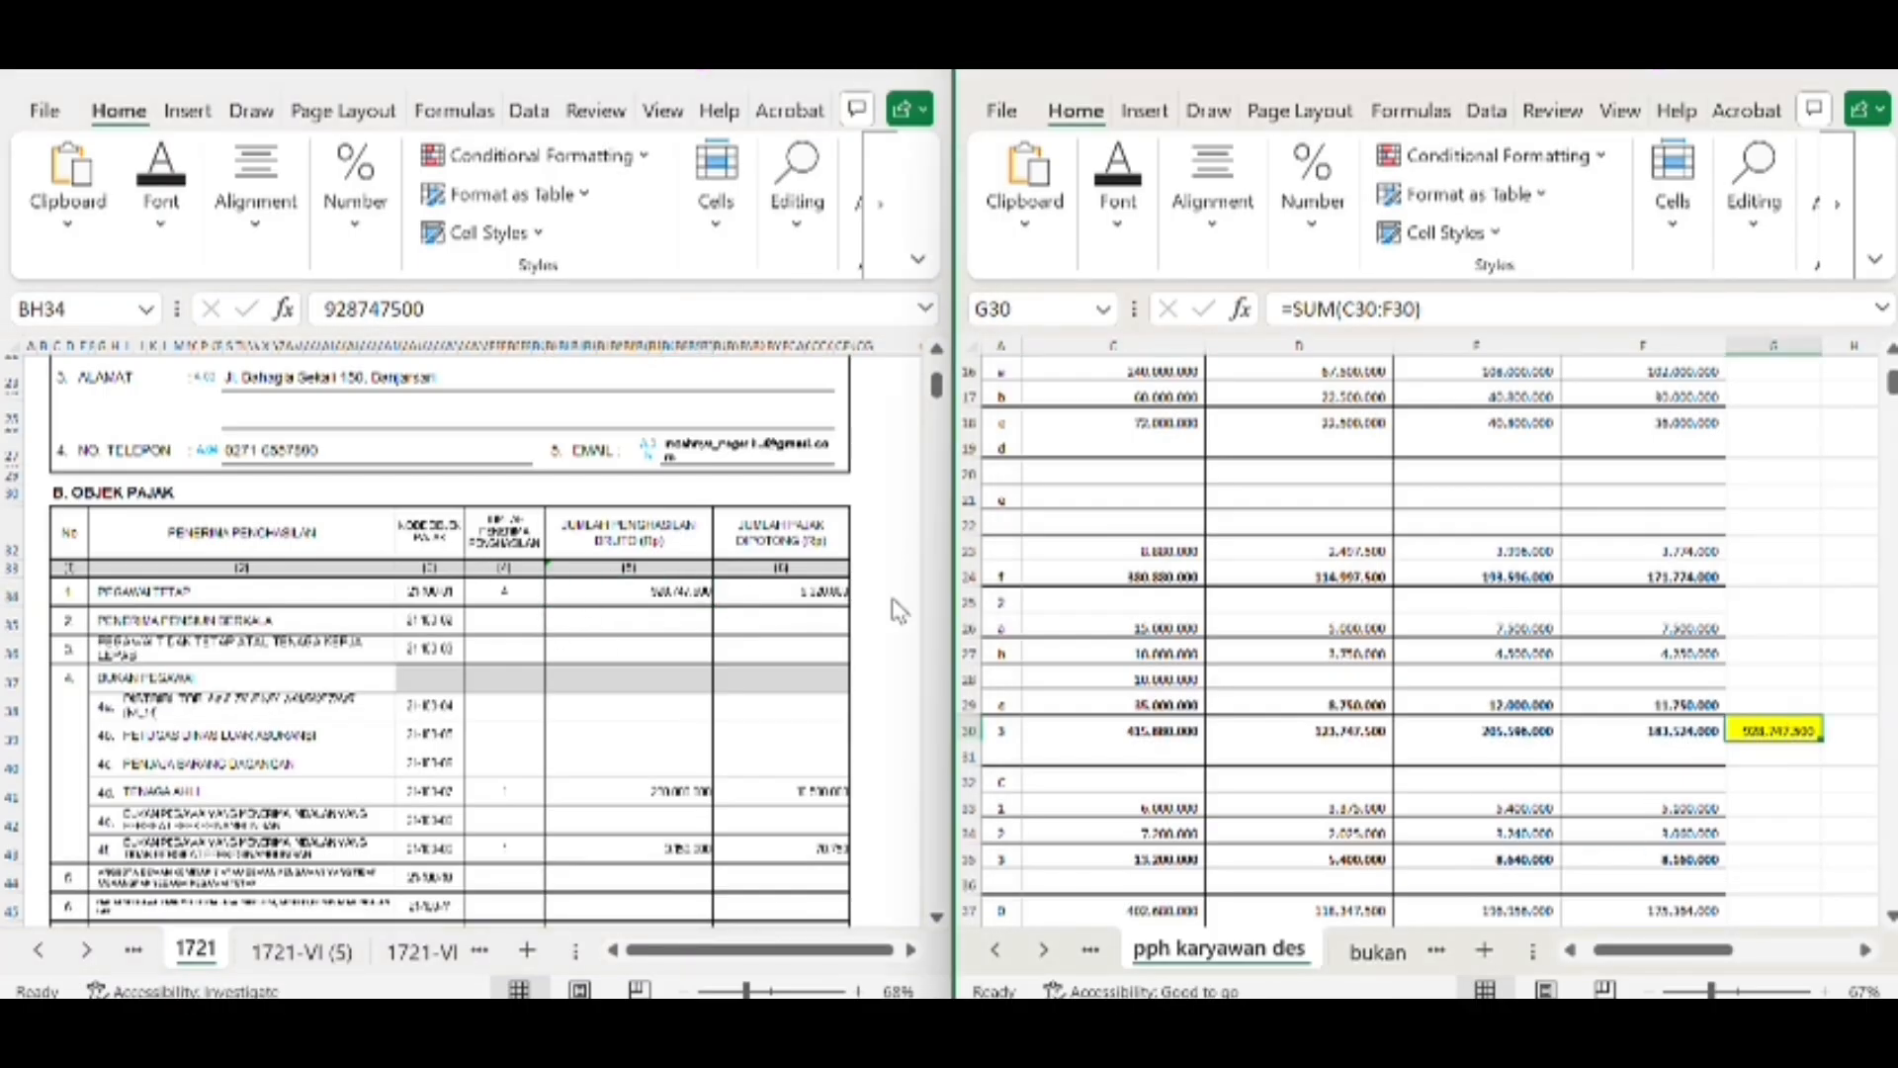
Inspect the withheld tax total formula in D54 and compare it with the tax objects table on form 1721
scroll(1185, 717, down, 5)
scroll(1186, 717, down, 3)
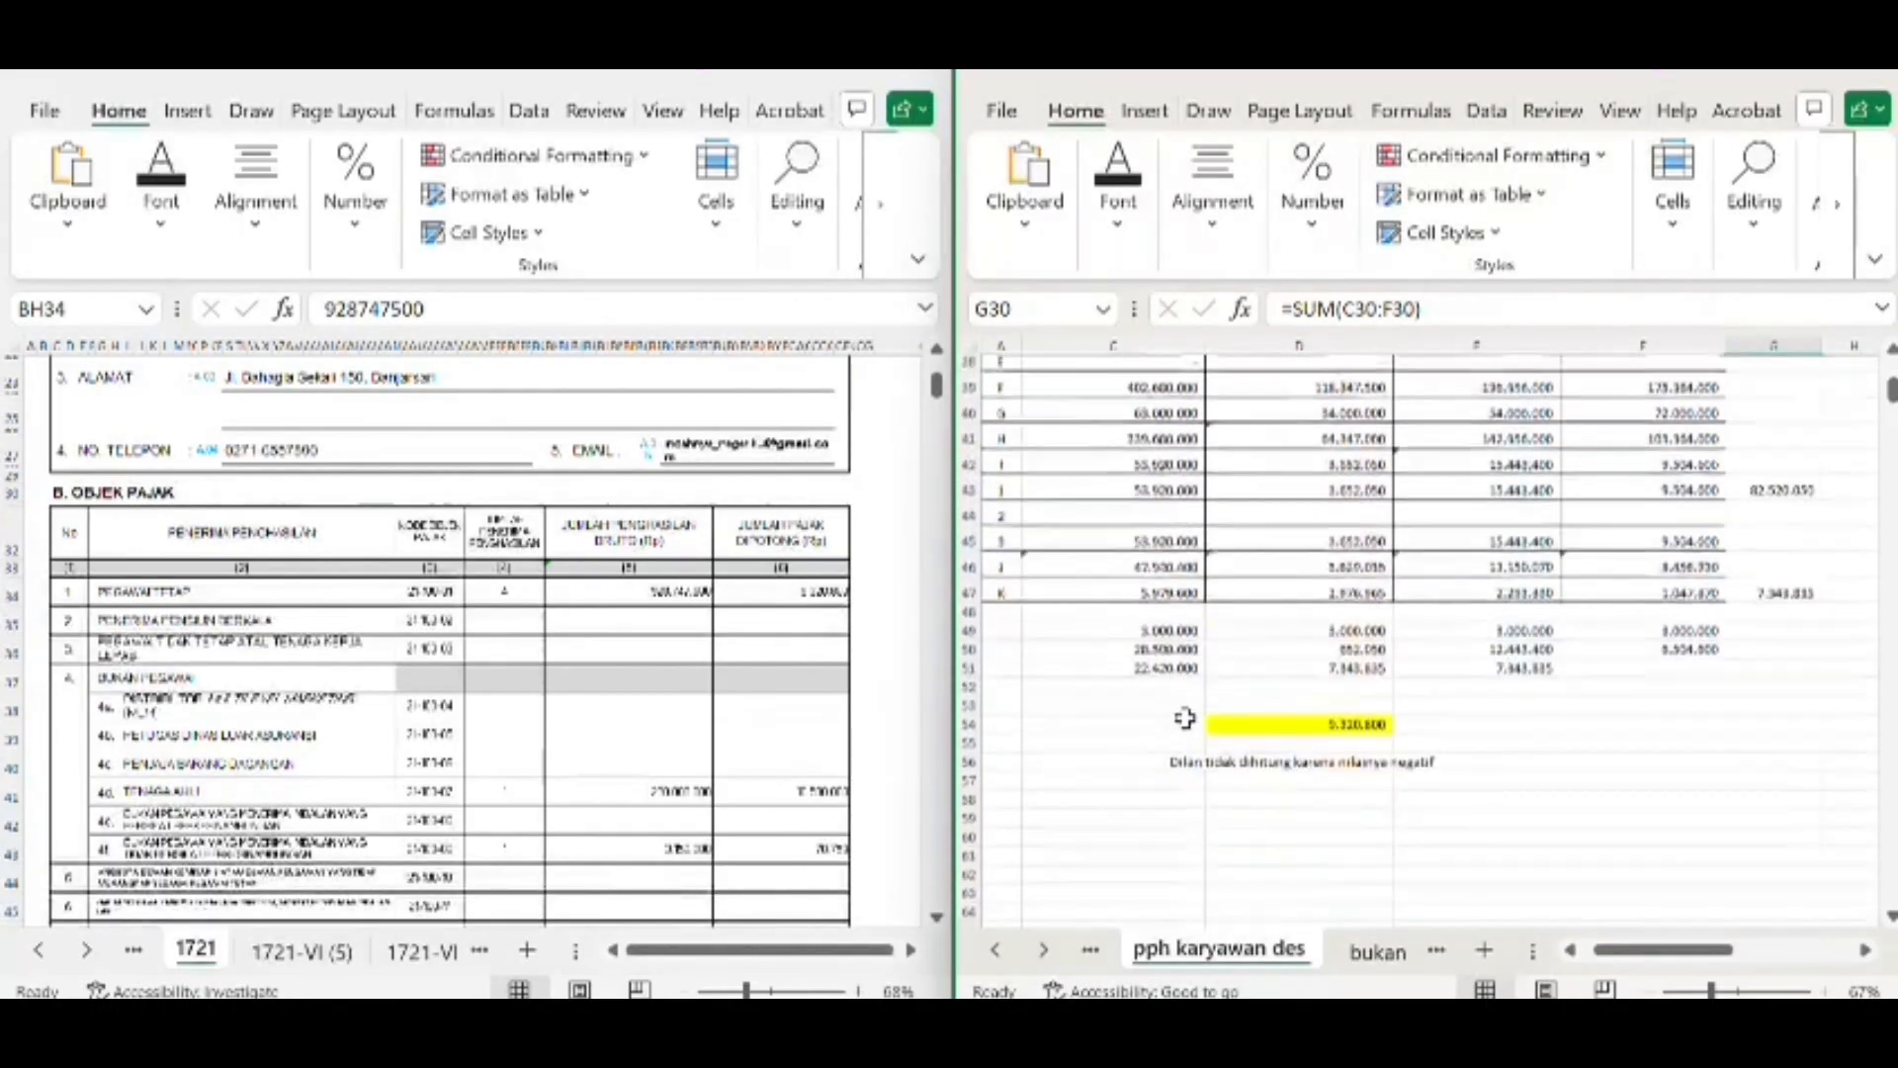
click(1302, 733)
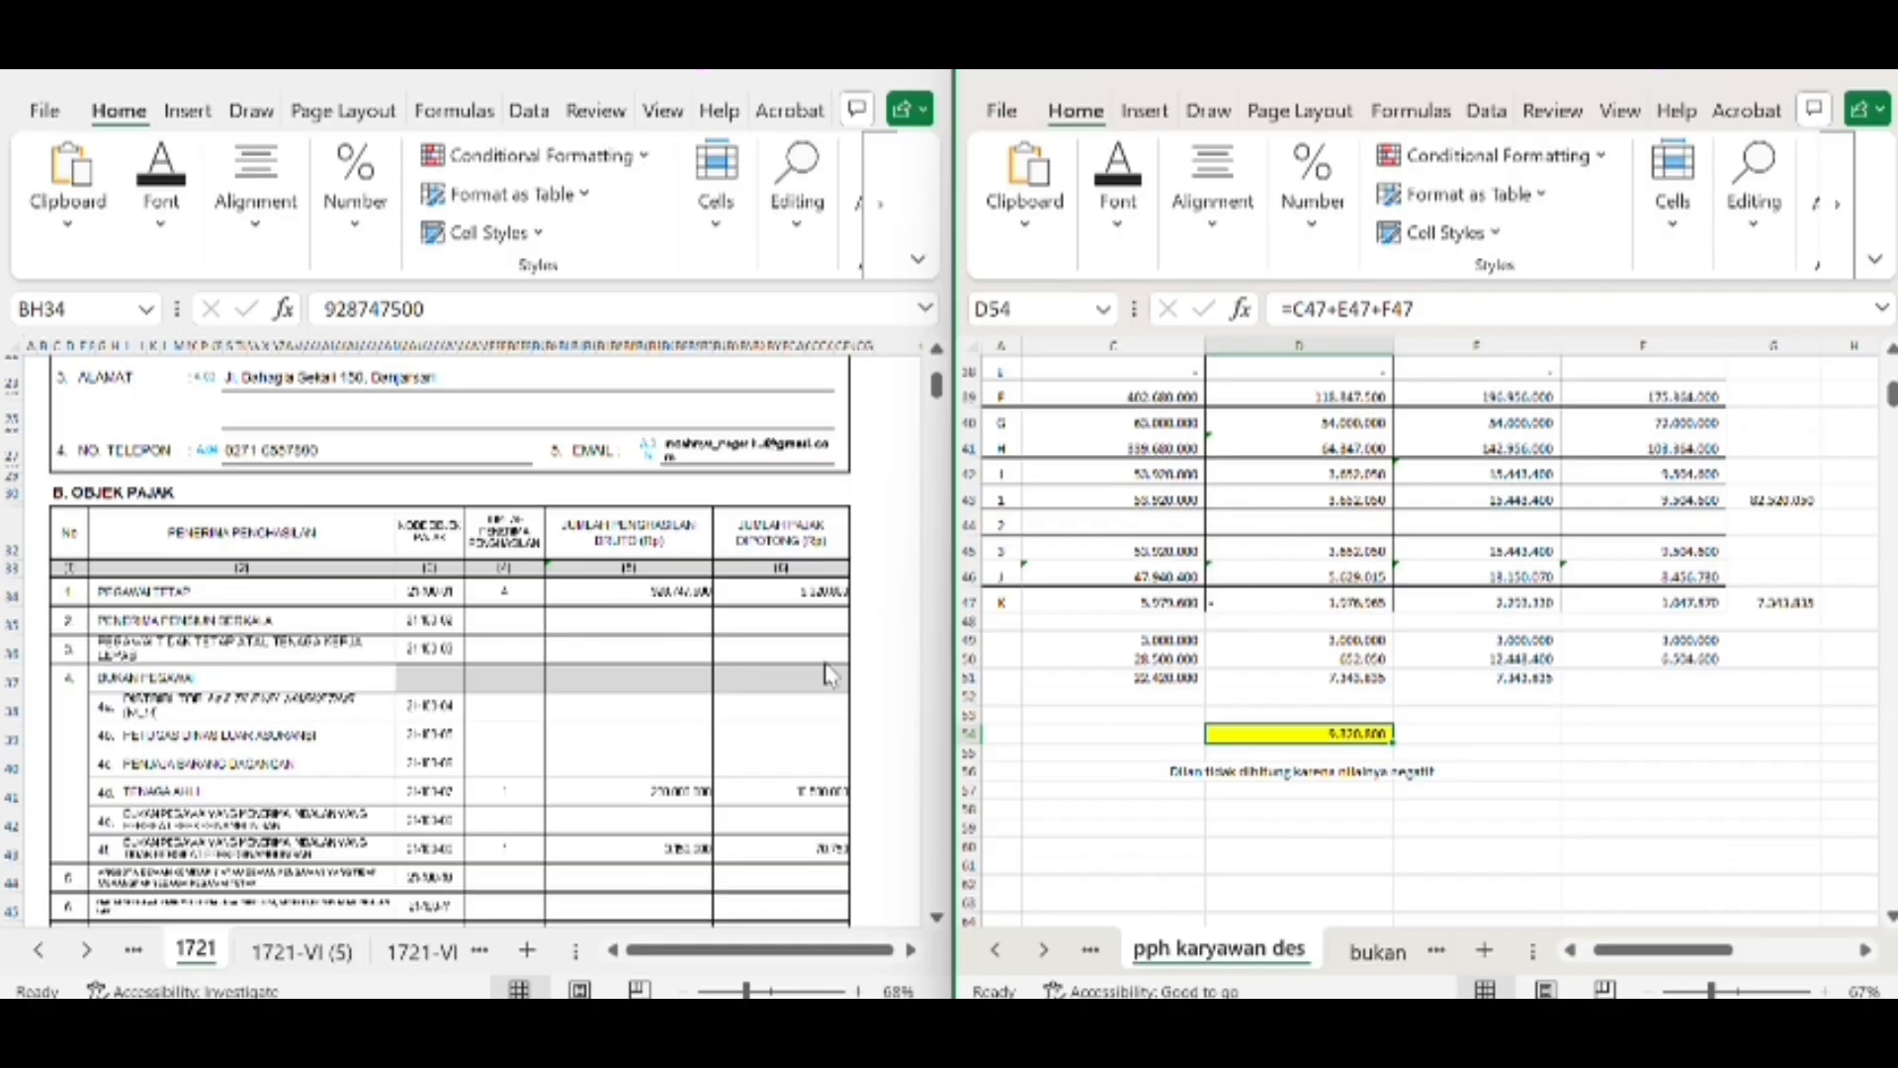
scroll(291, 698, down, 4)
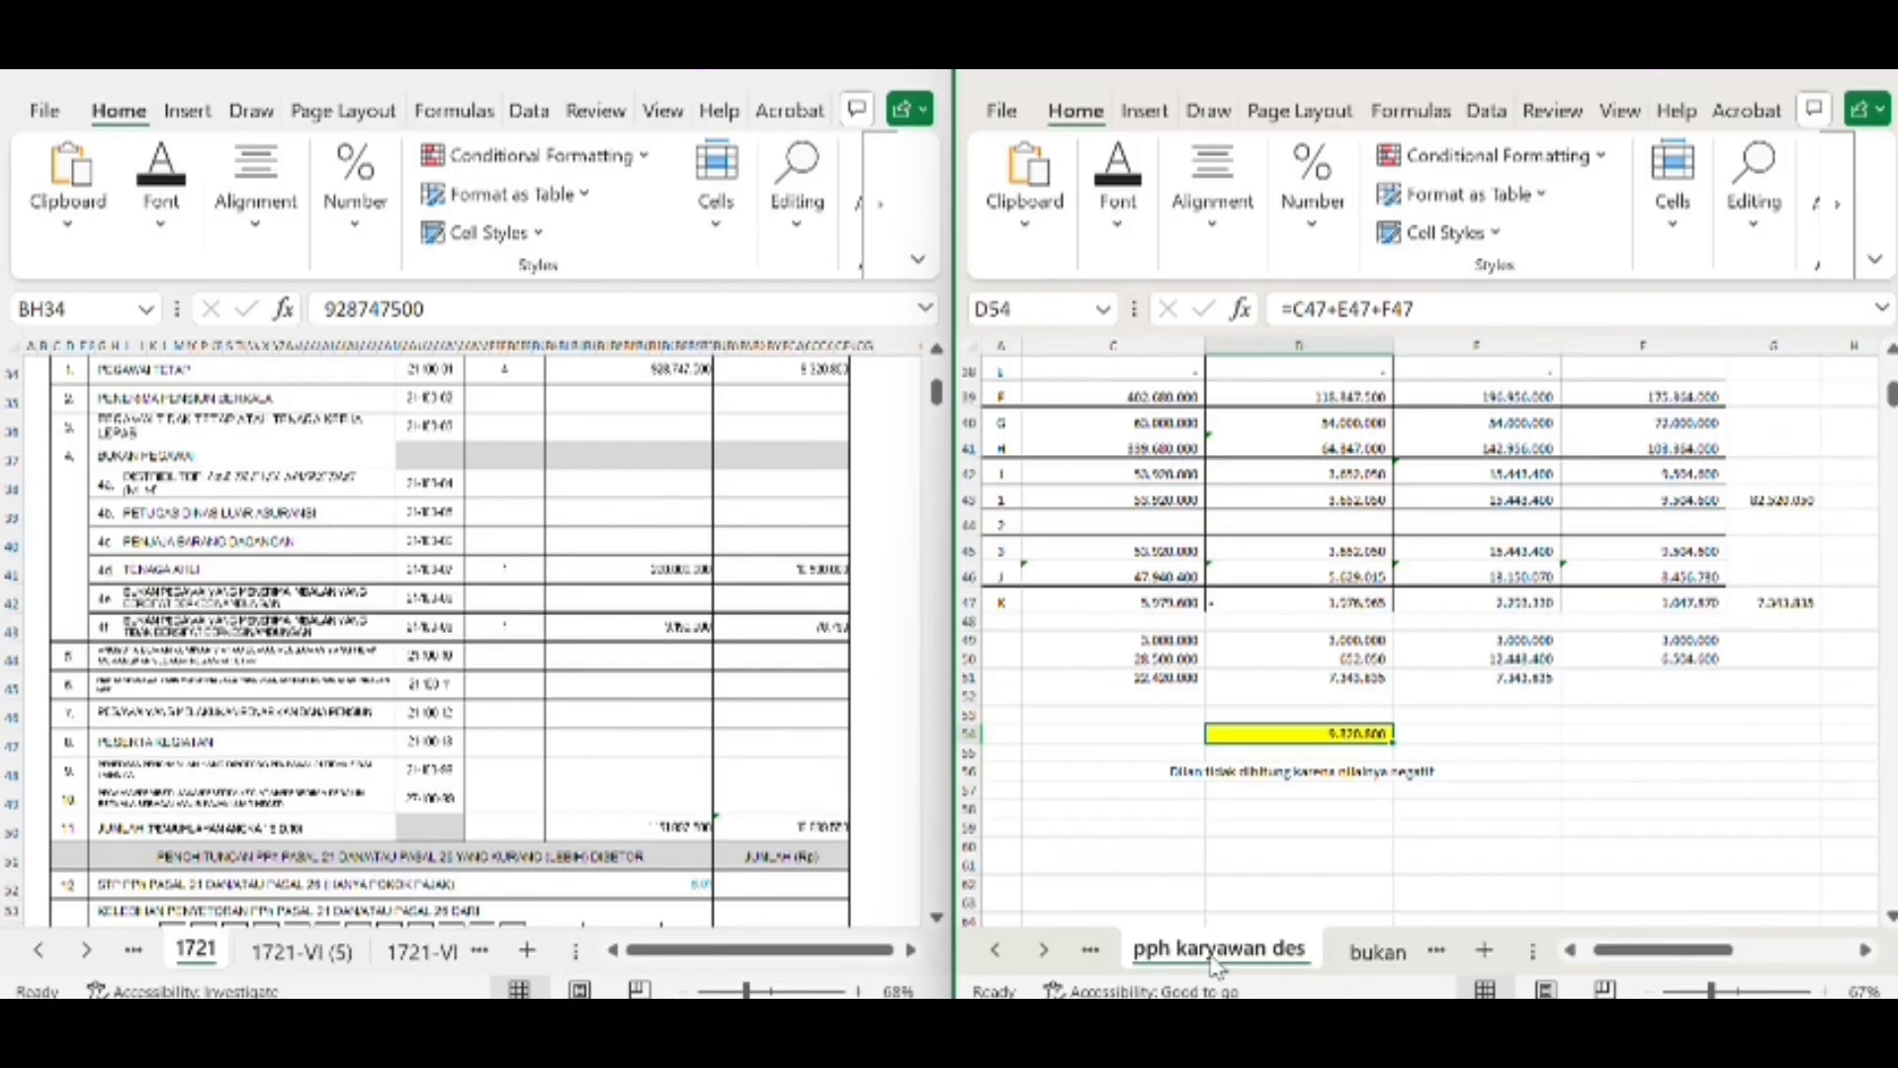
Check the Tenaga Ahli row's recipient count, gross income and withheld tax on form 1721 against G7 and its column in the bukan karyawan worksheet
click(1379, 951)
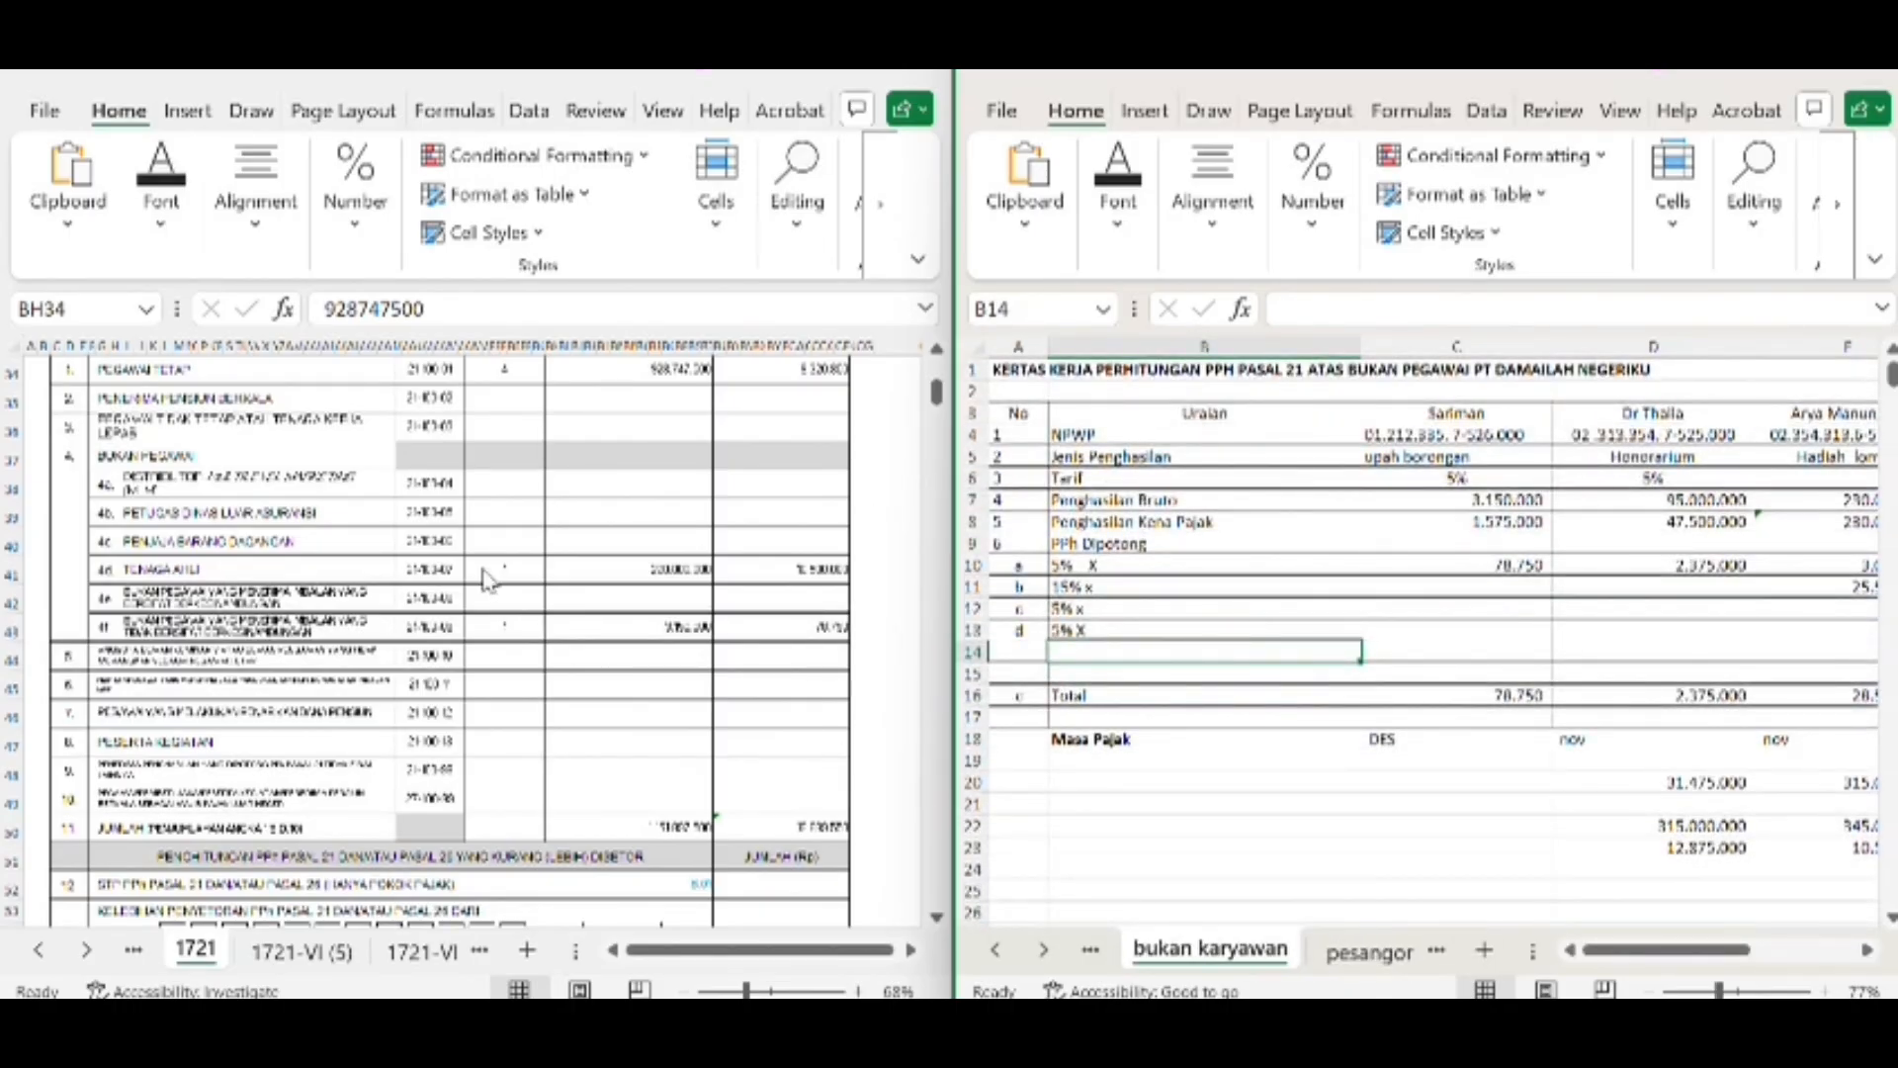
click(511, 571)
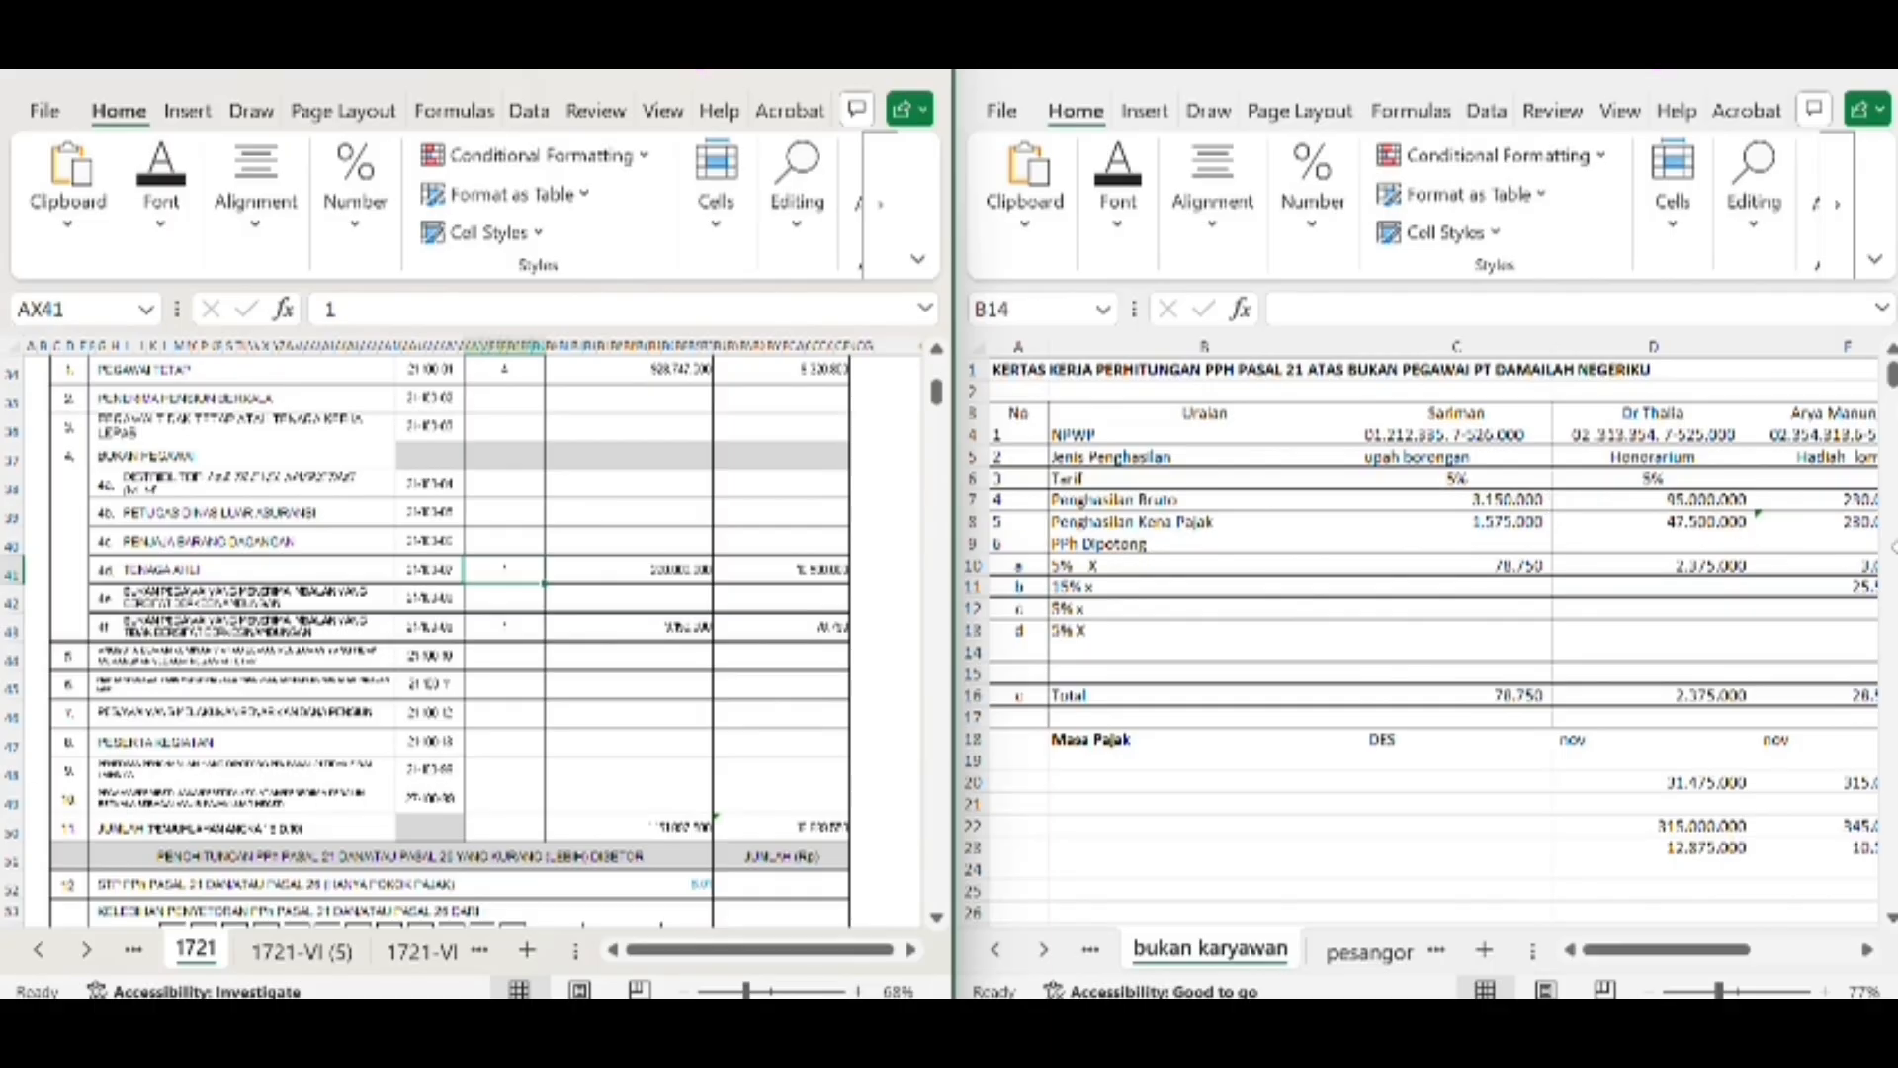
scroll(1707, 453, right, 3)
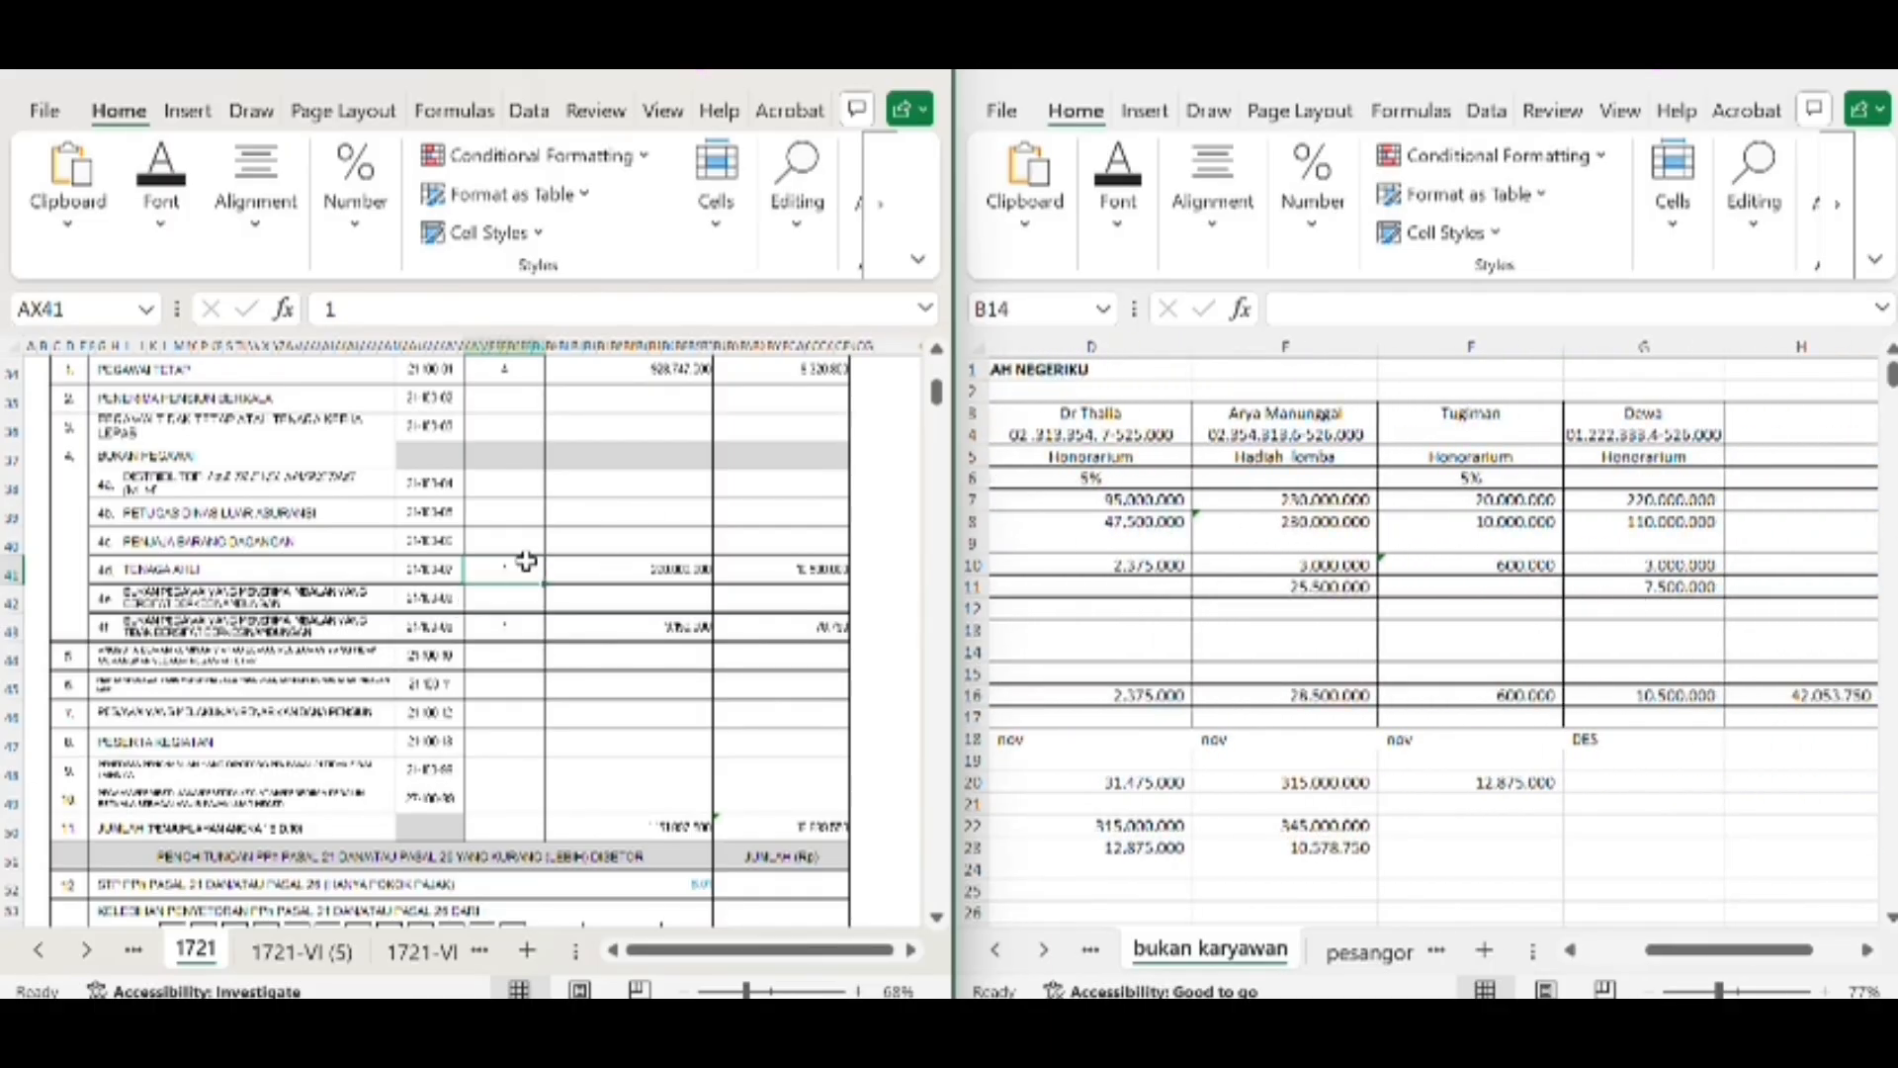
scroll(521, 569, up, 2)
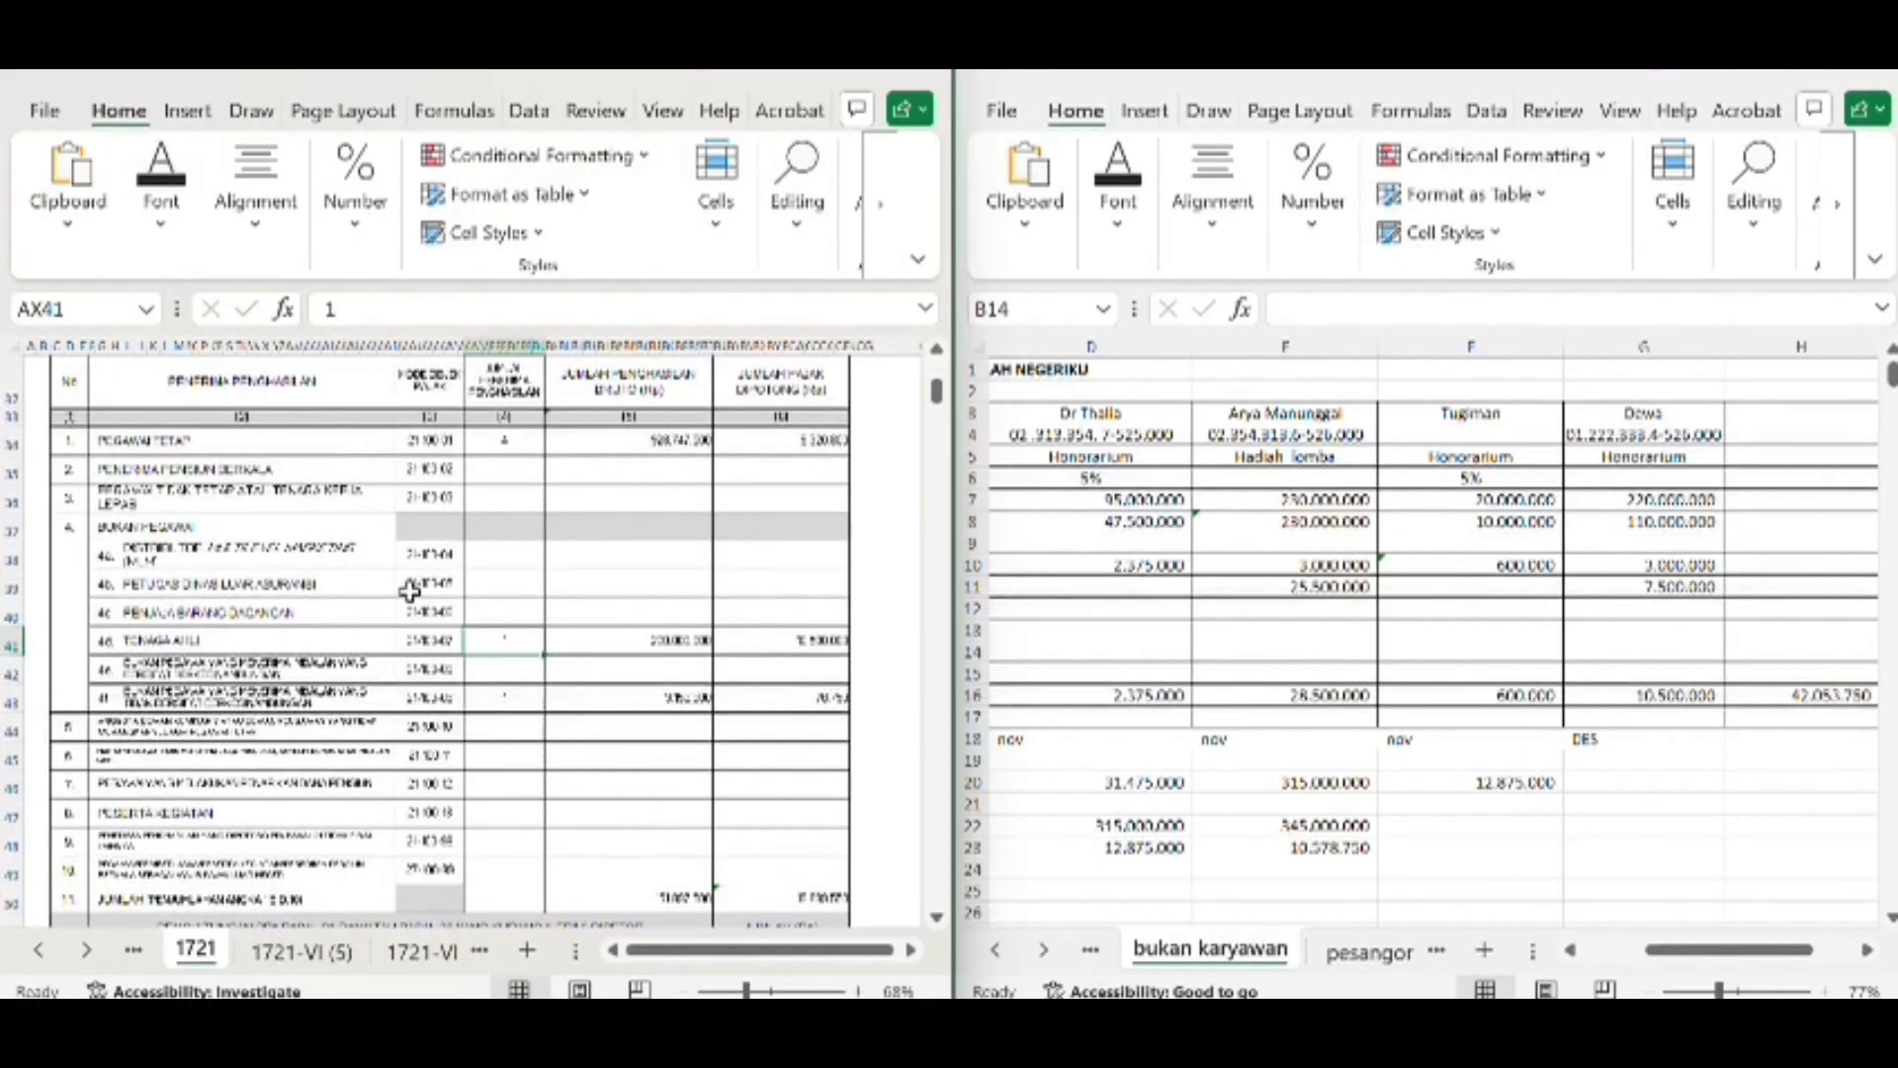
click(683, 638)
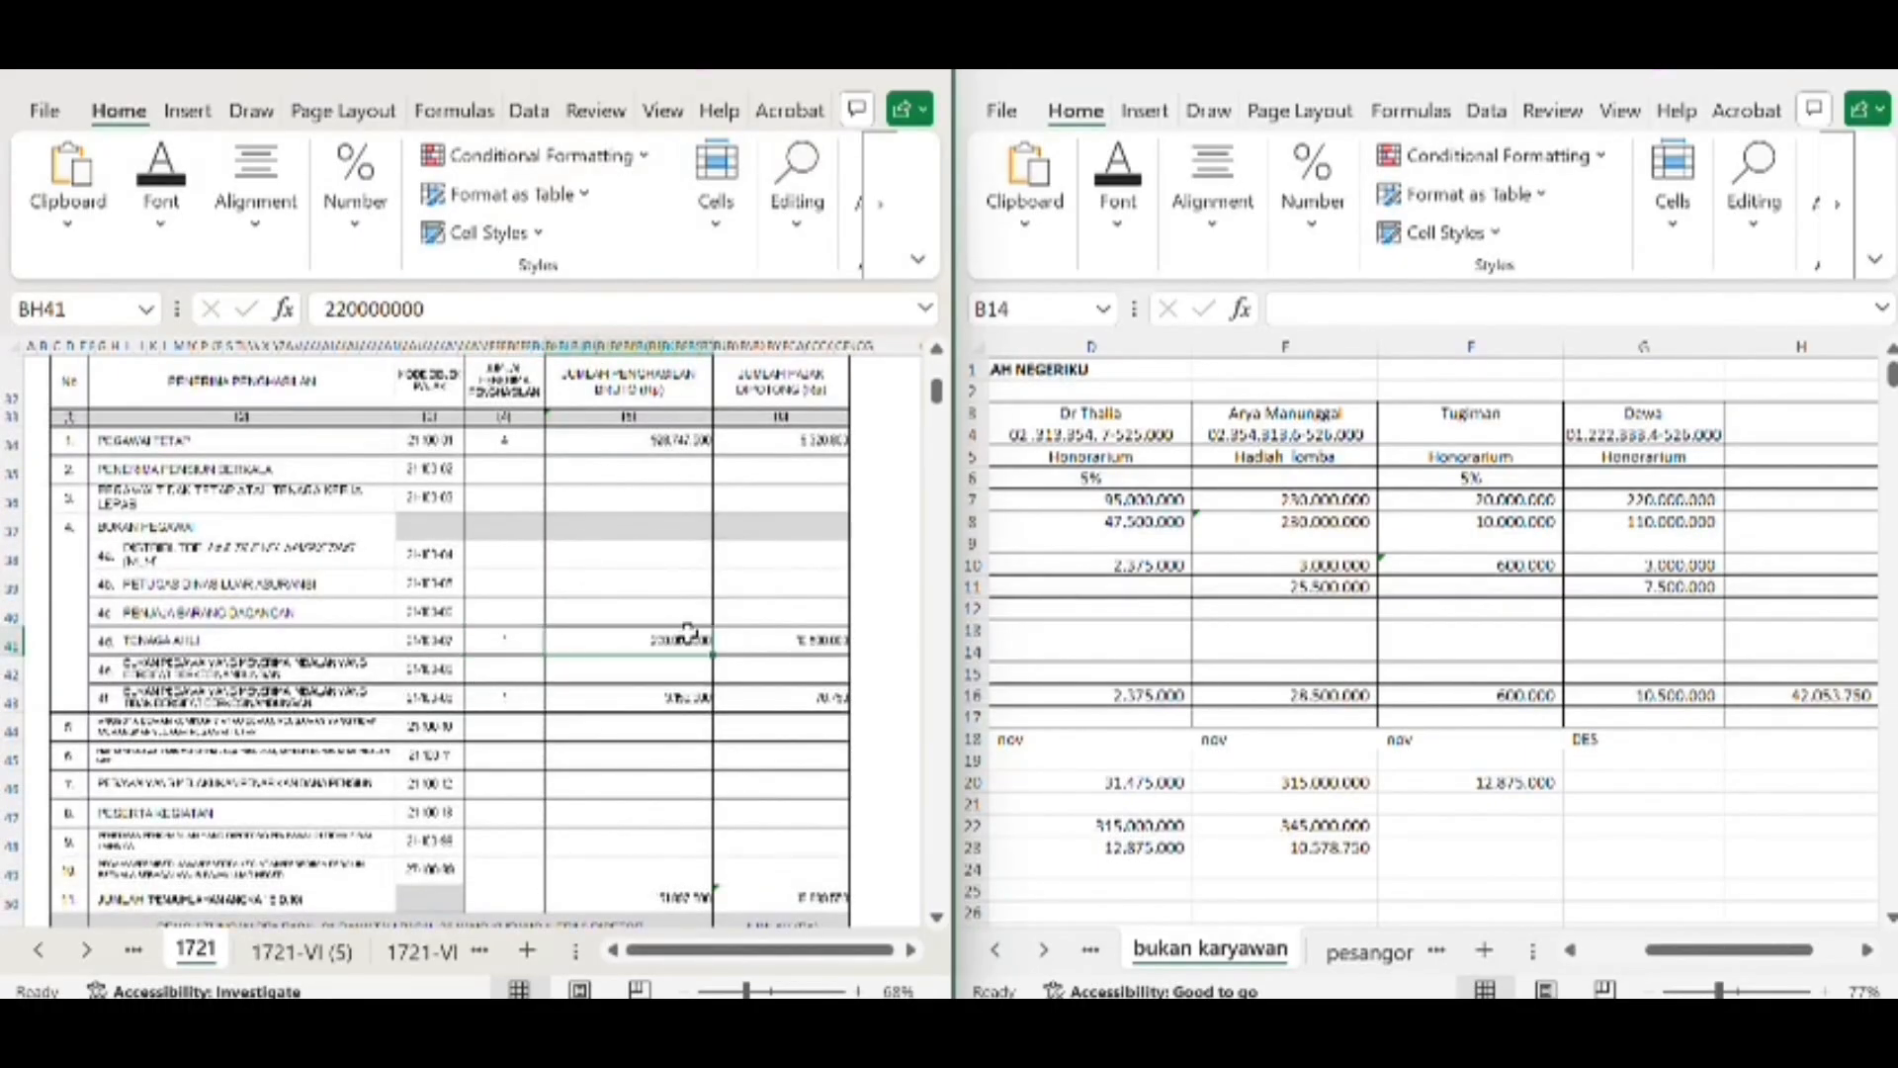
click(1717, 499)
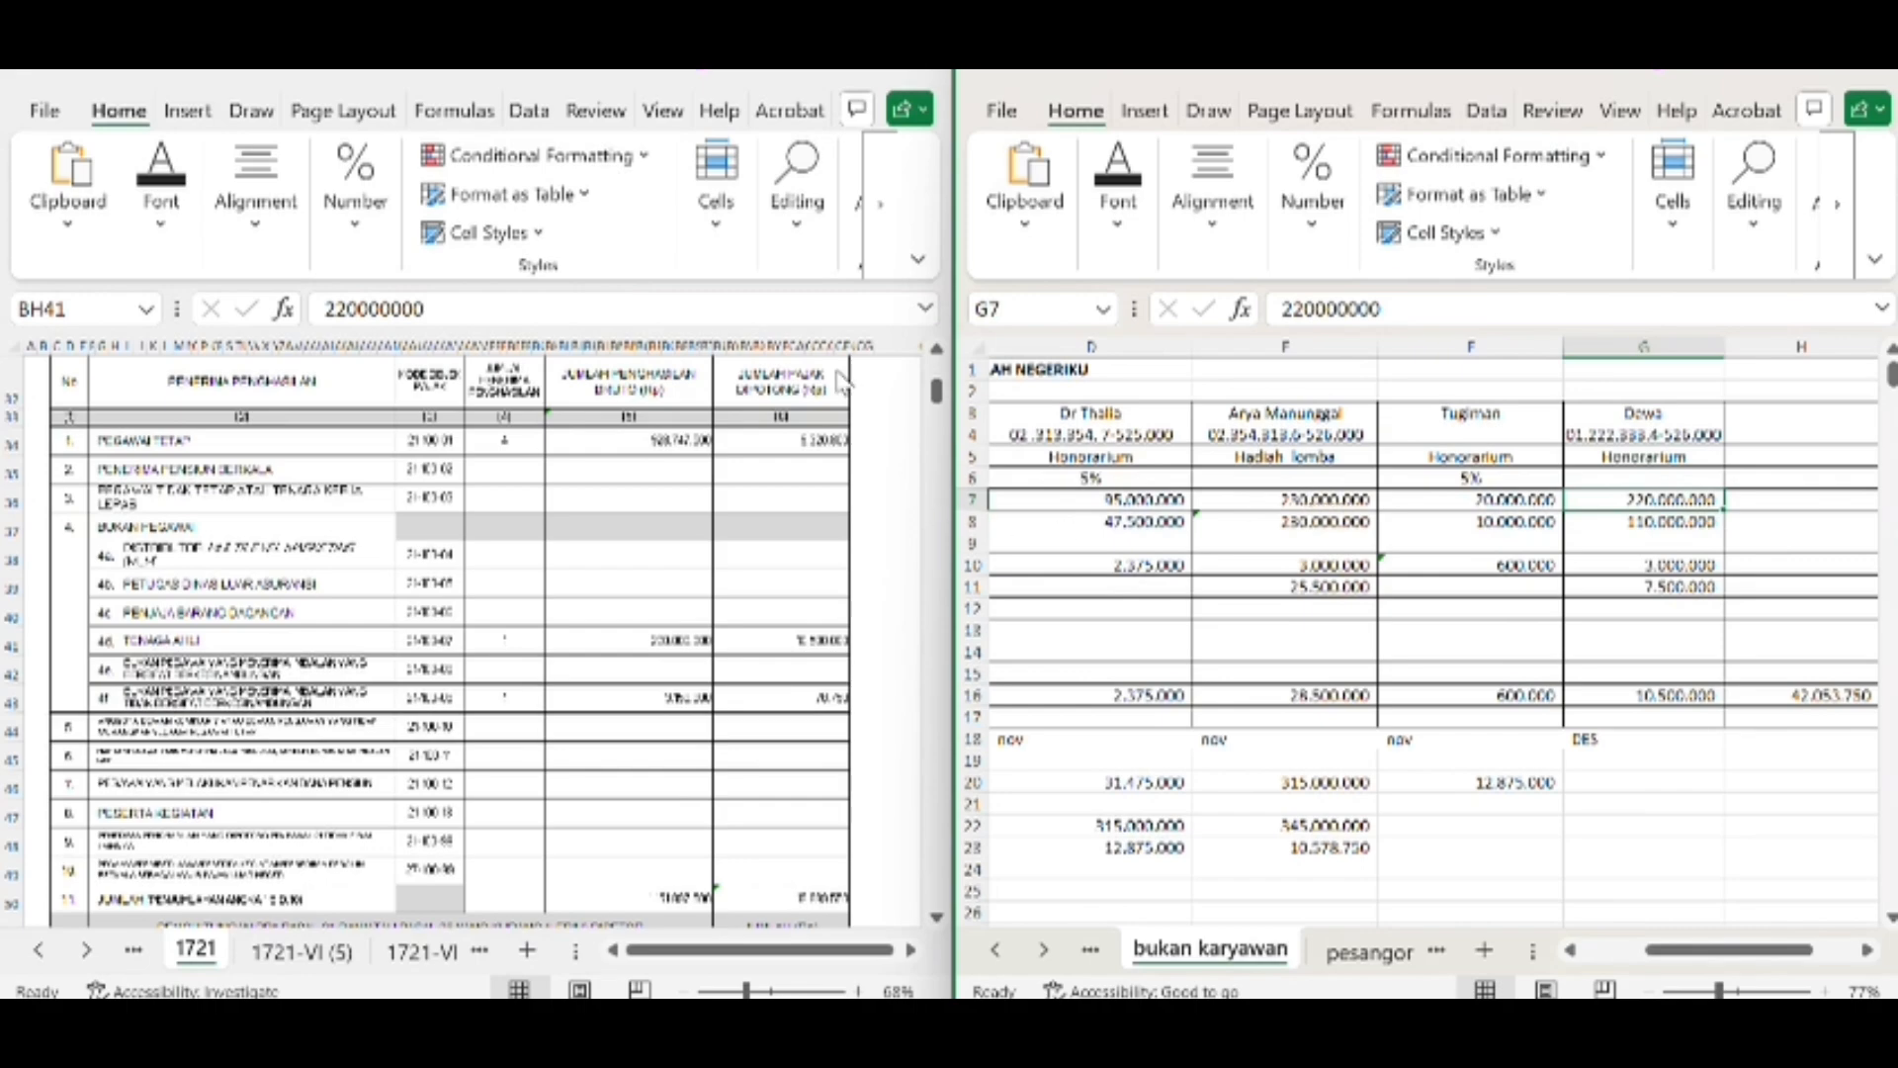
click(801, 640)
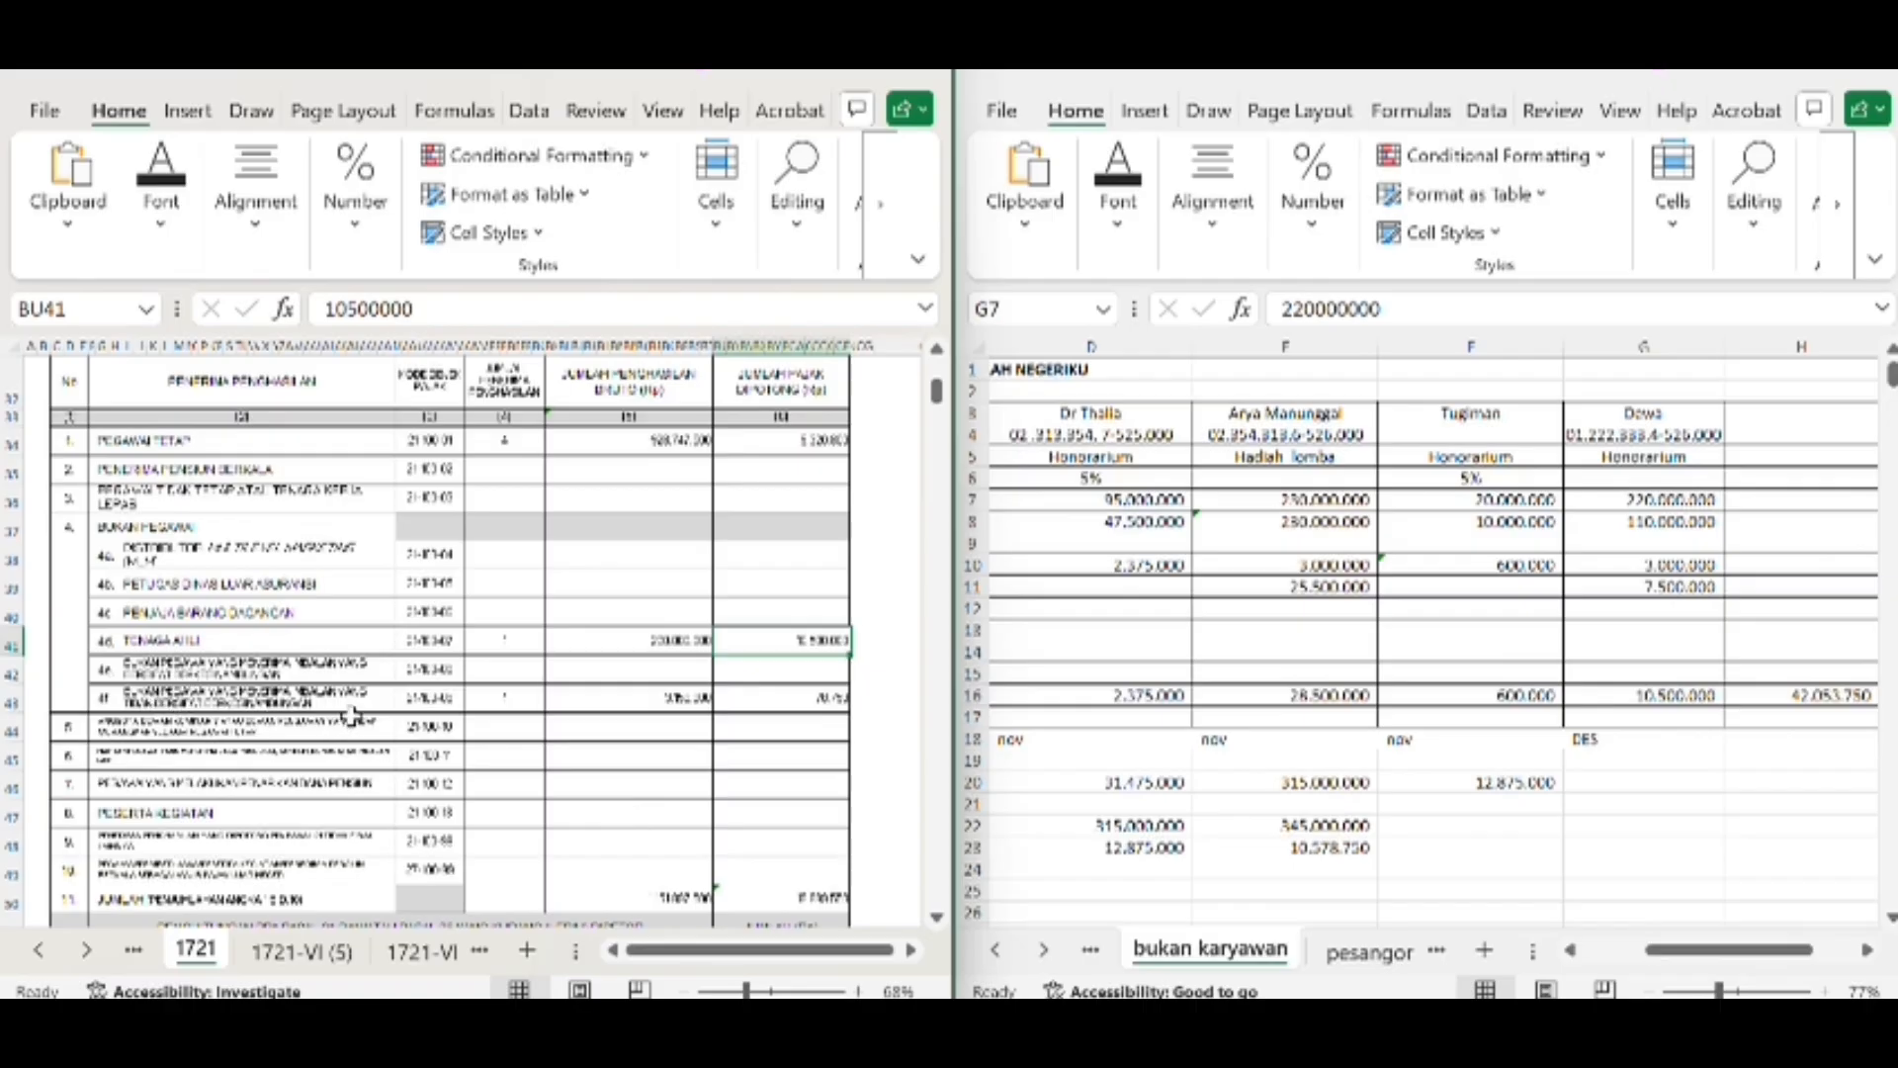
Check row 4f's recipient count, gross income and withheld tax on form 1721 against the upah borongan column of the worksheet
click(507, 698)
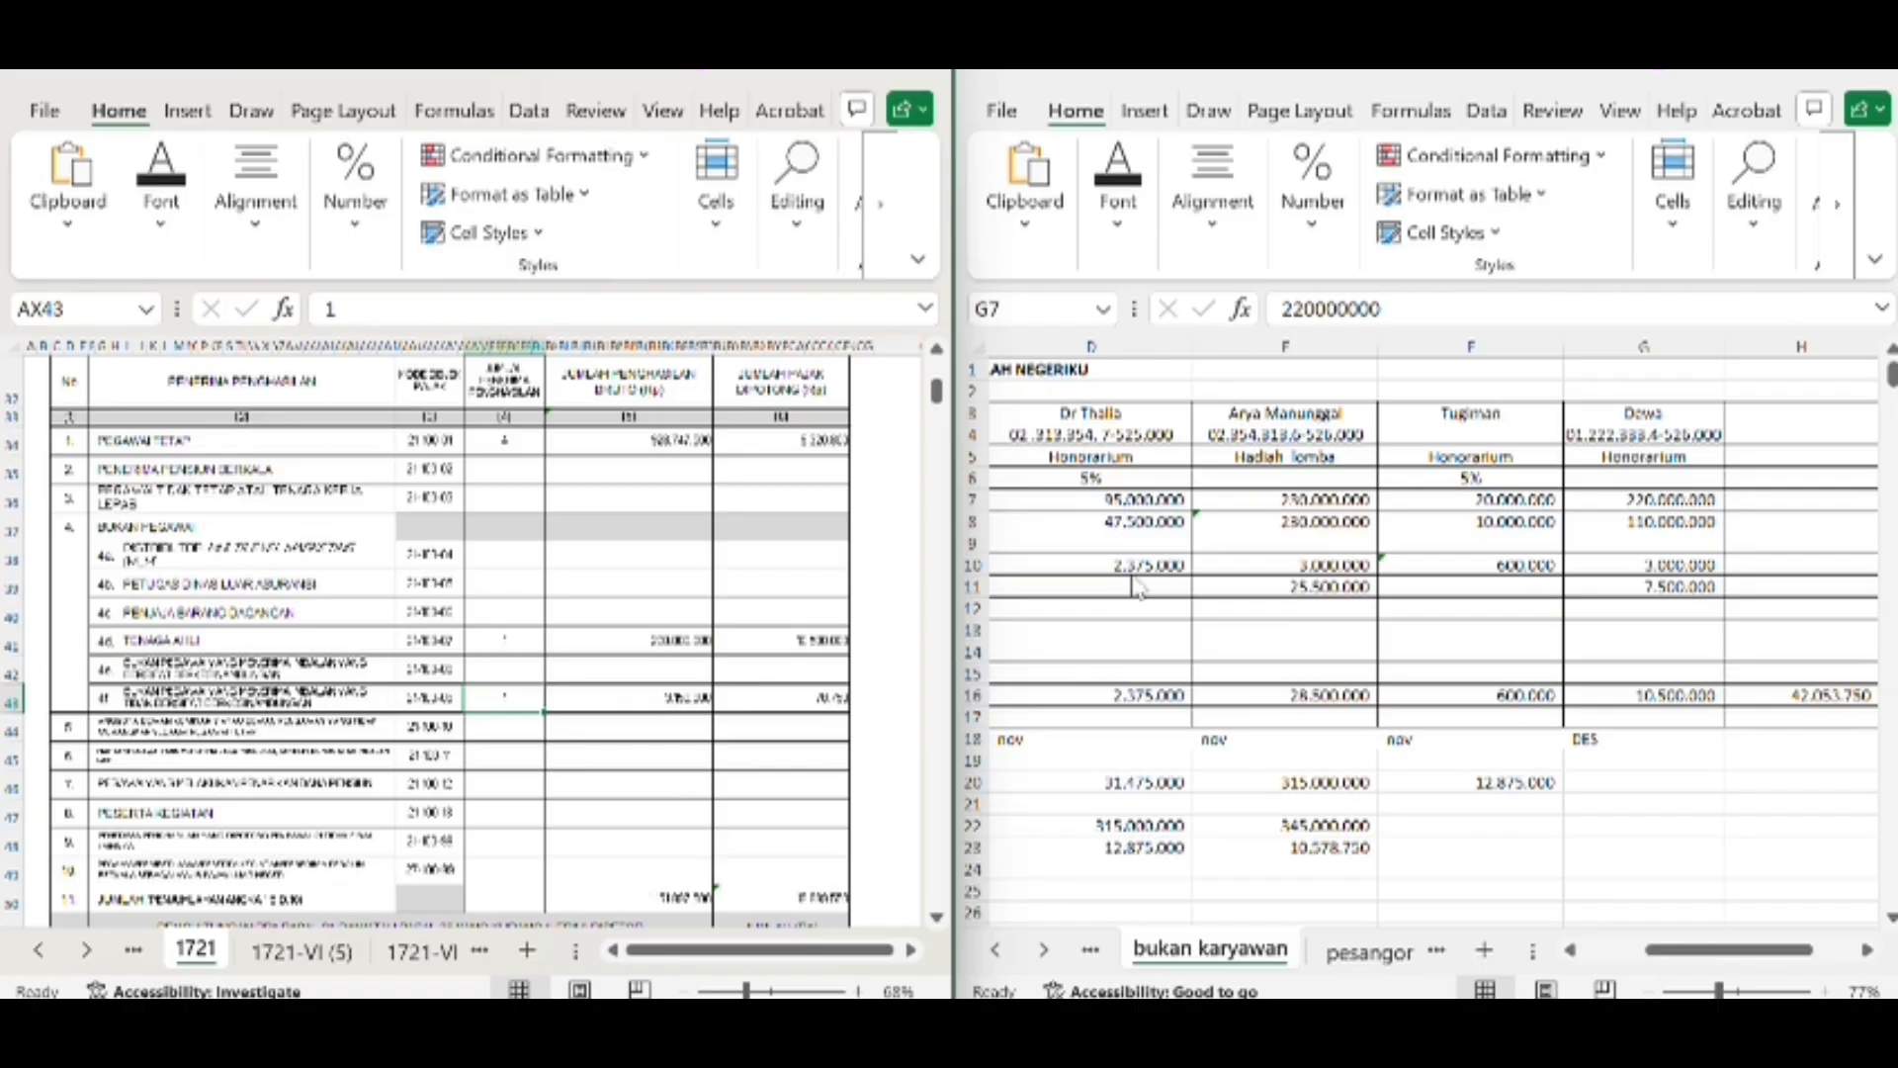
scroll(1137, 584, left, 3)
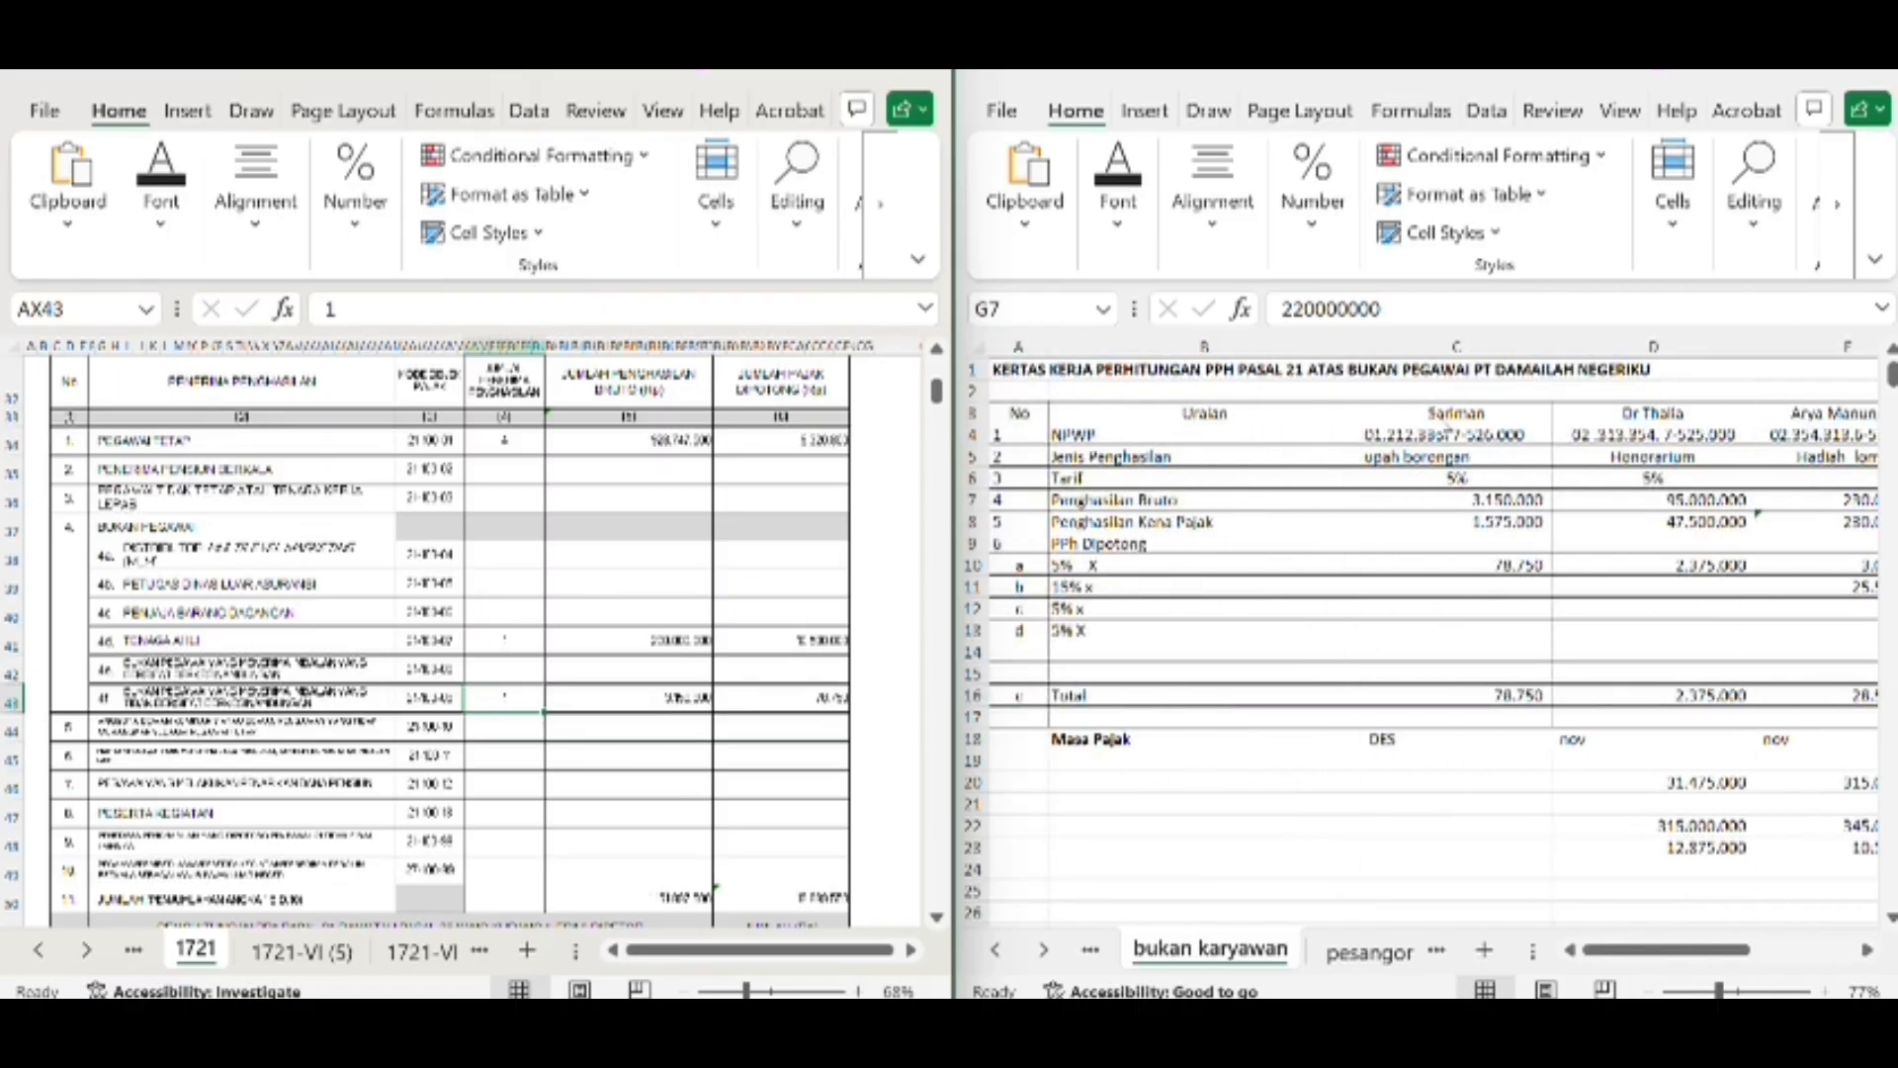
click(671, 699)
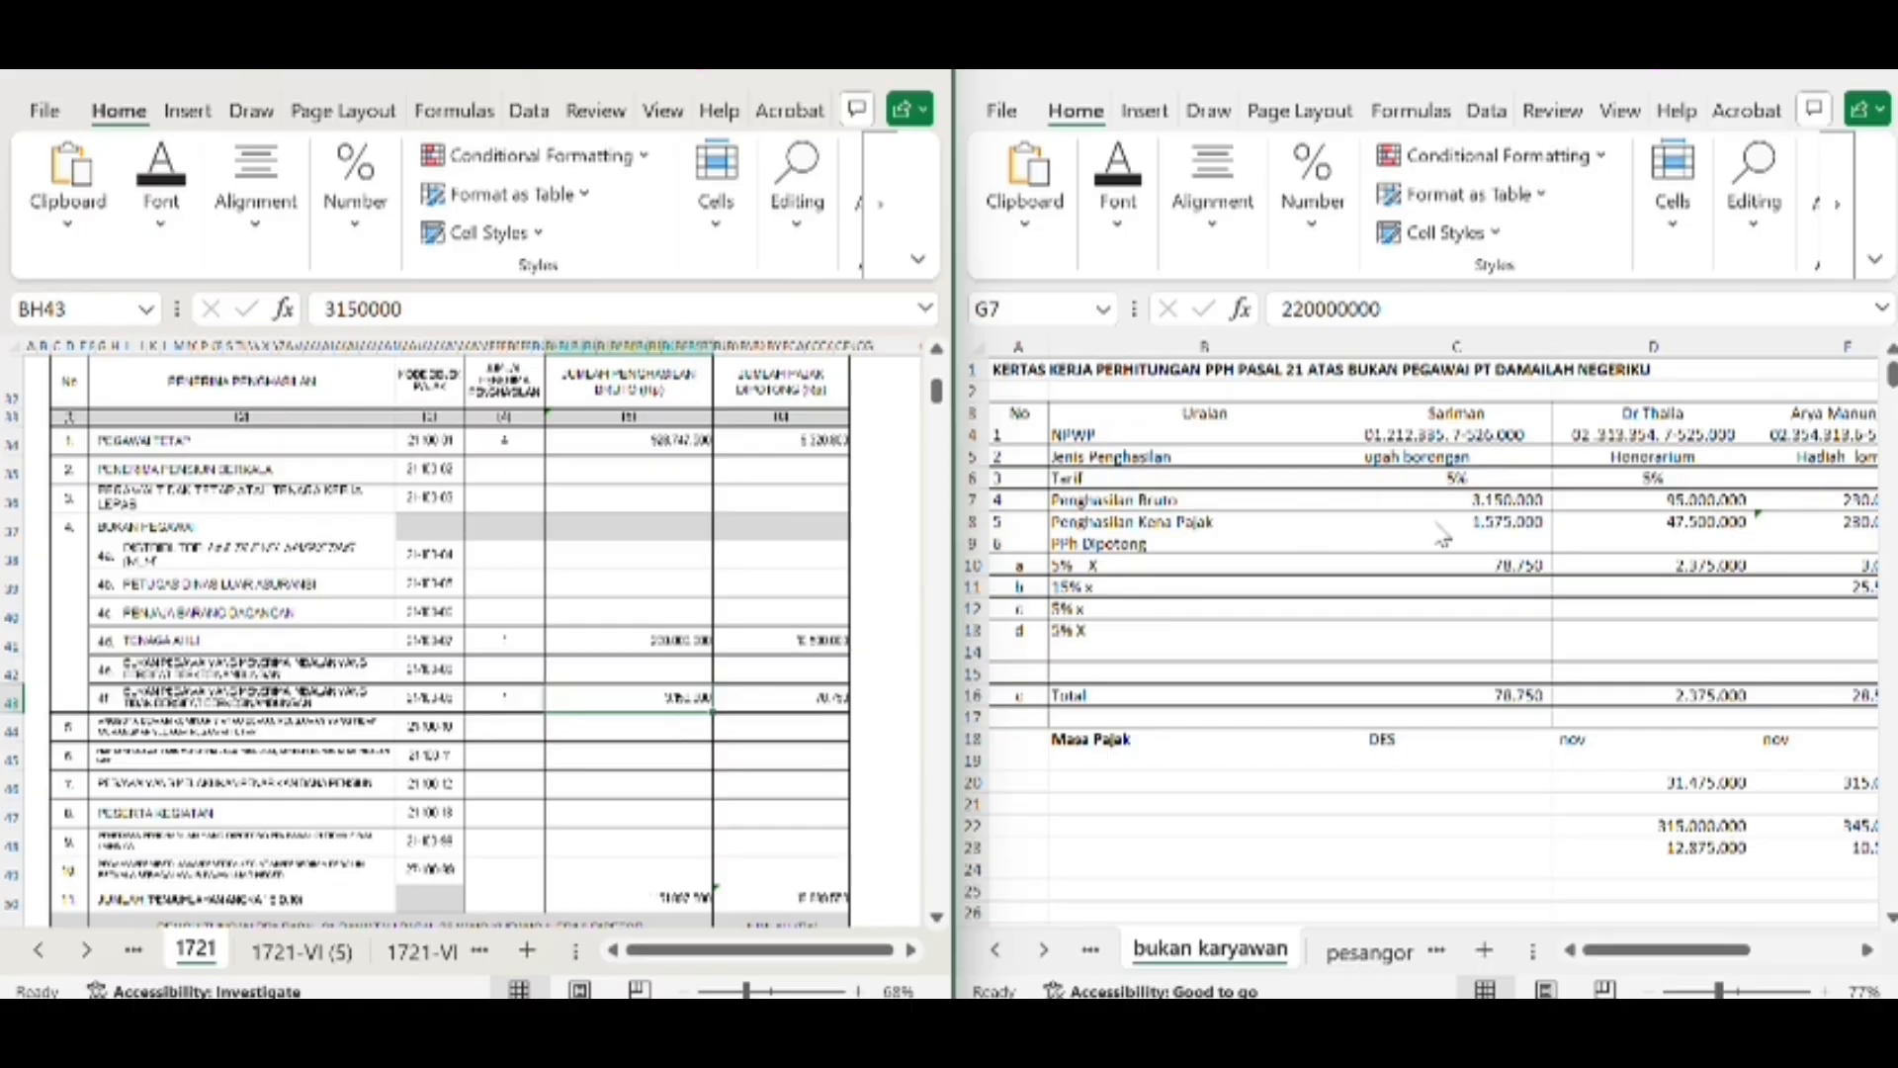
click(795, 699)
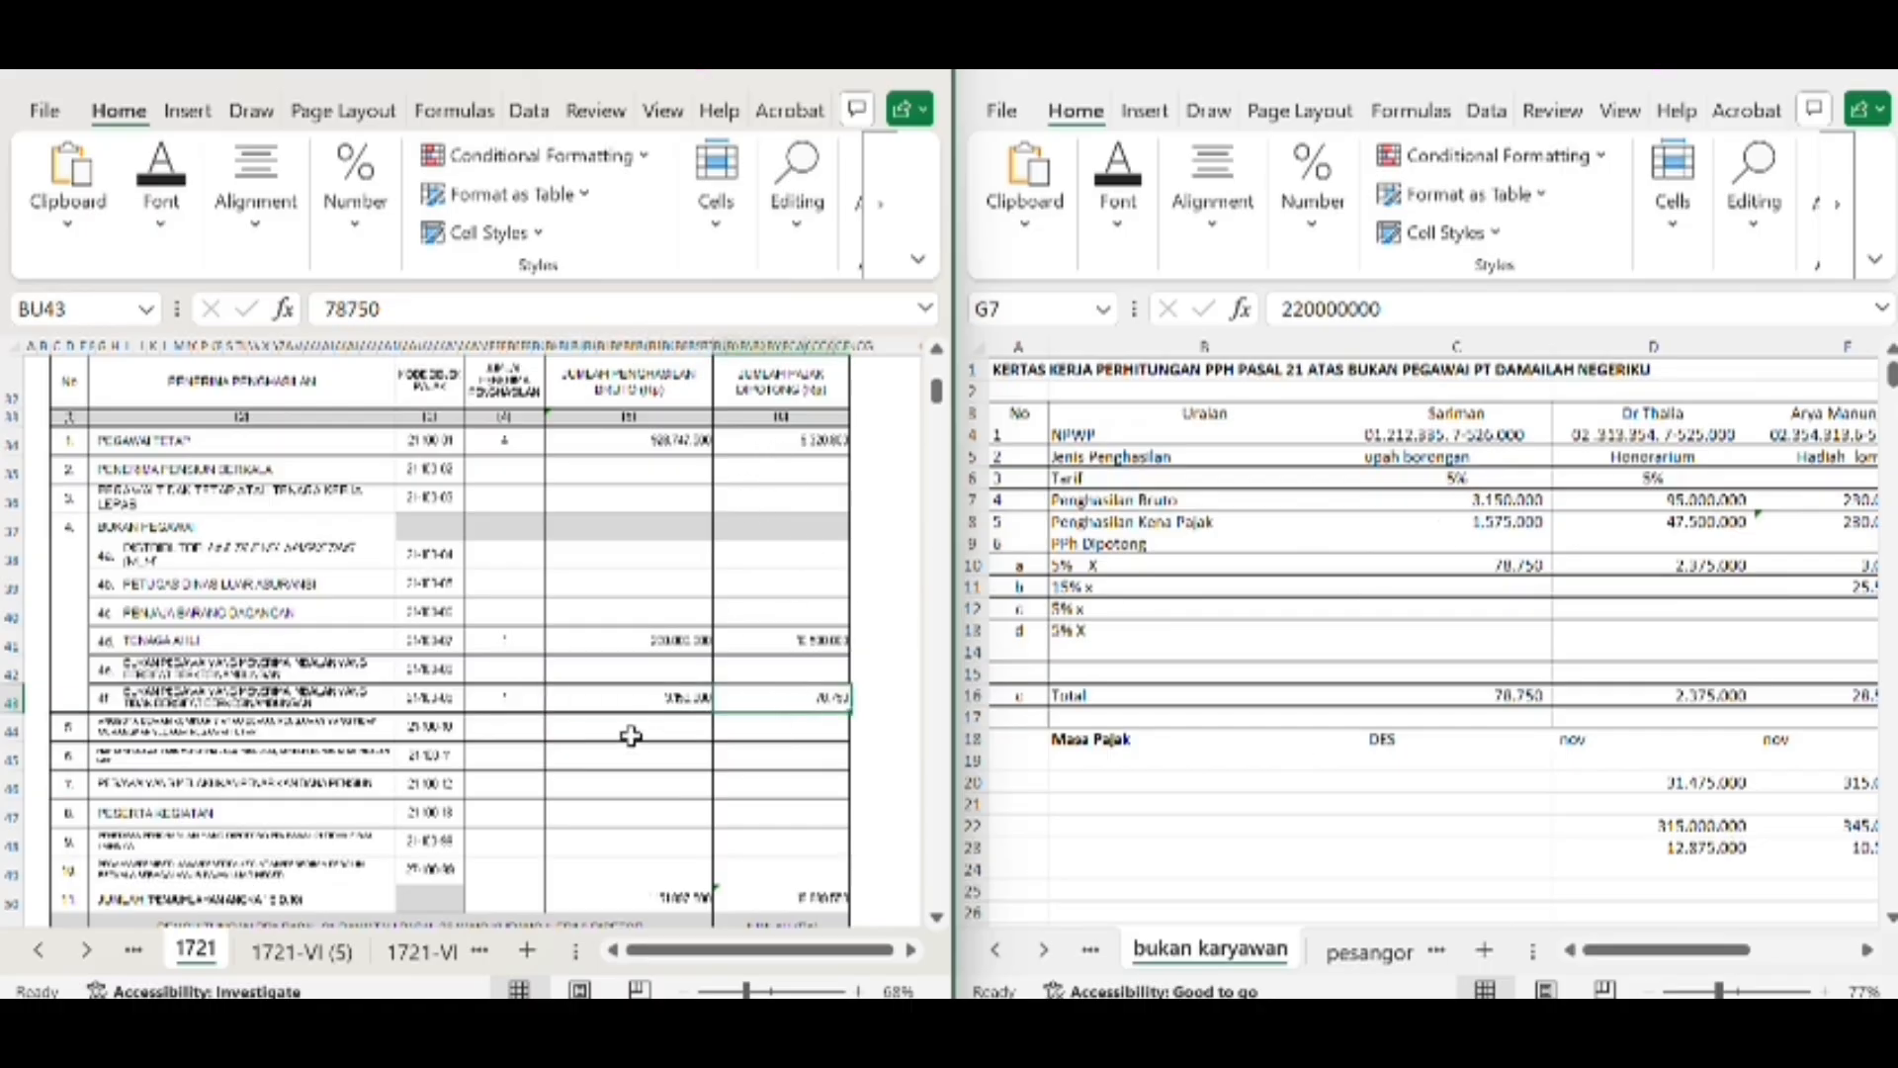
Examine form 1721's tax objects table, its row 11 totals and the underpaid or overpaid PPh calculation section below
scroll(627, 737, down, 2)
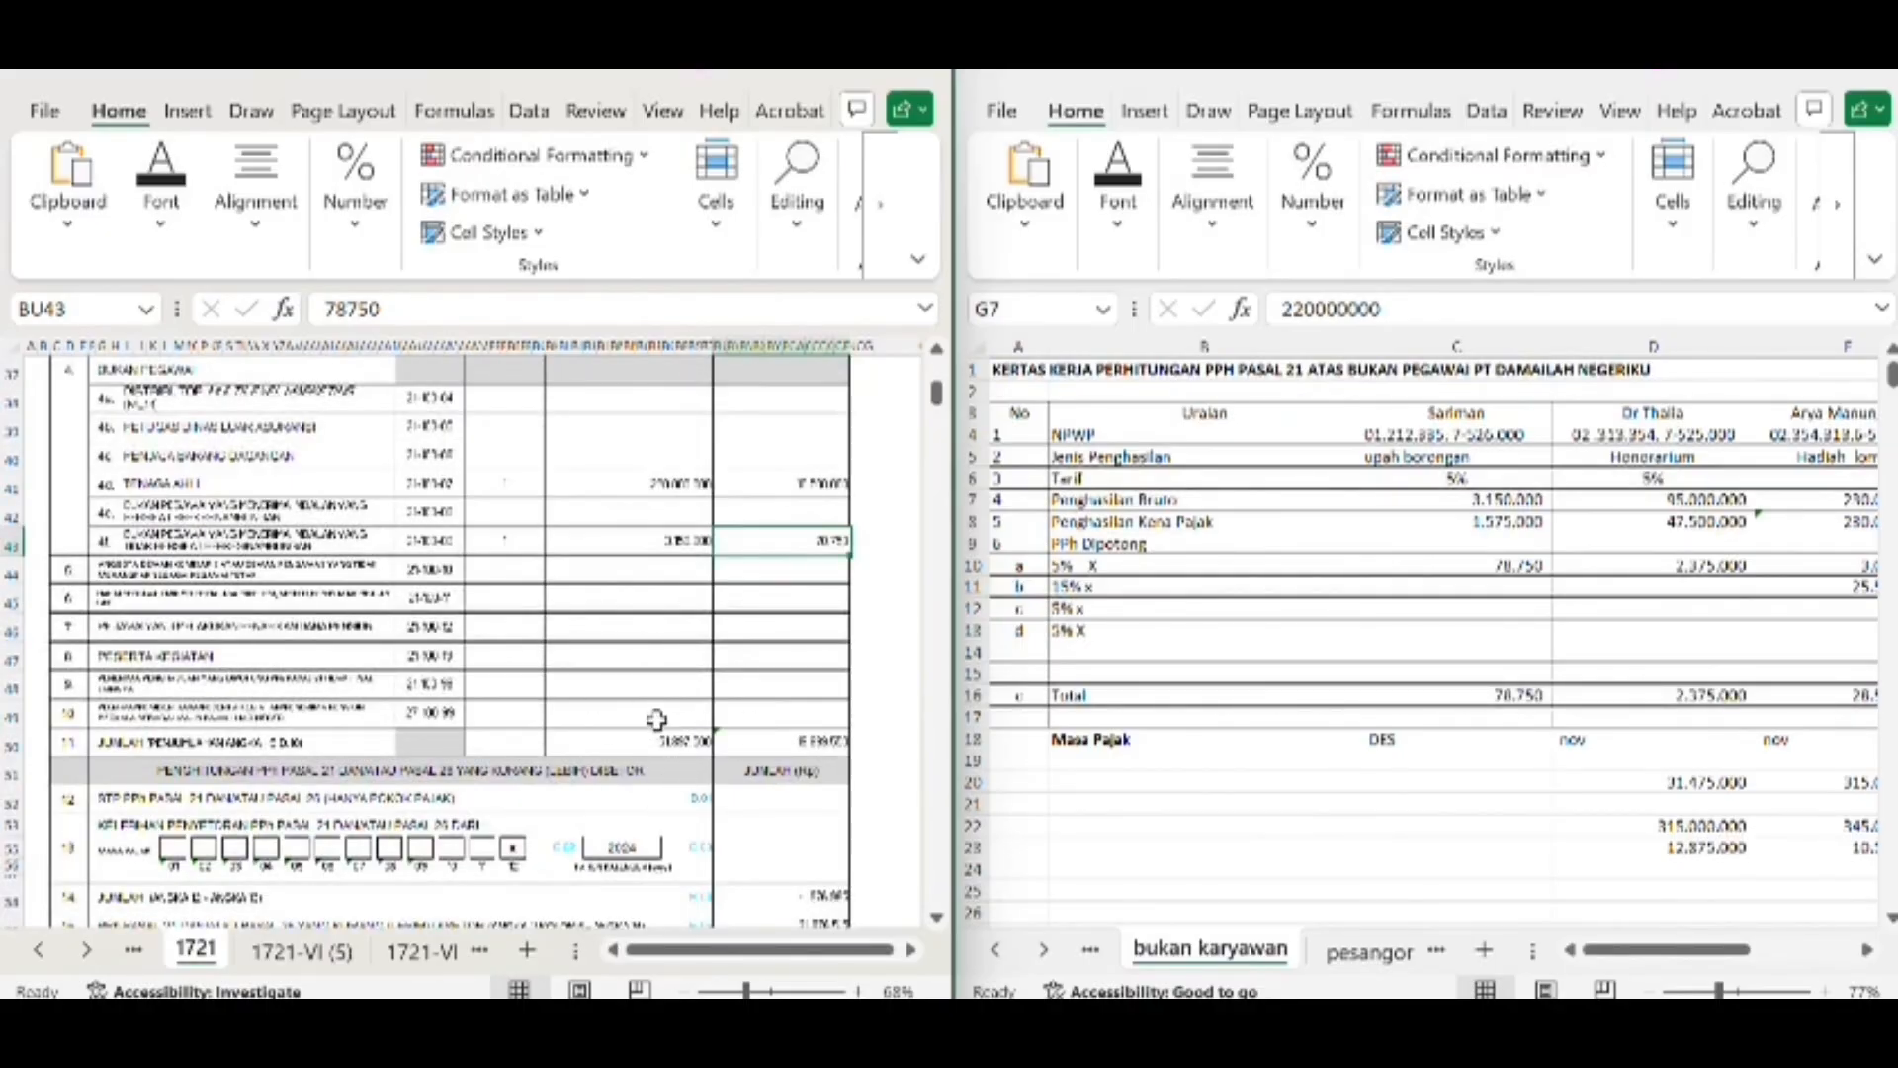
scroll(635, 546, up, 5)
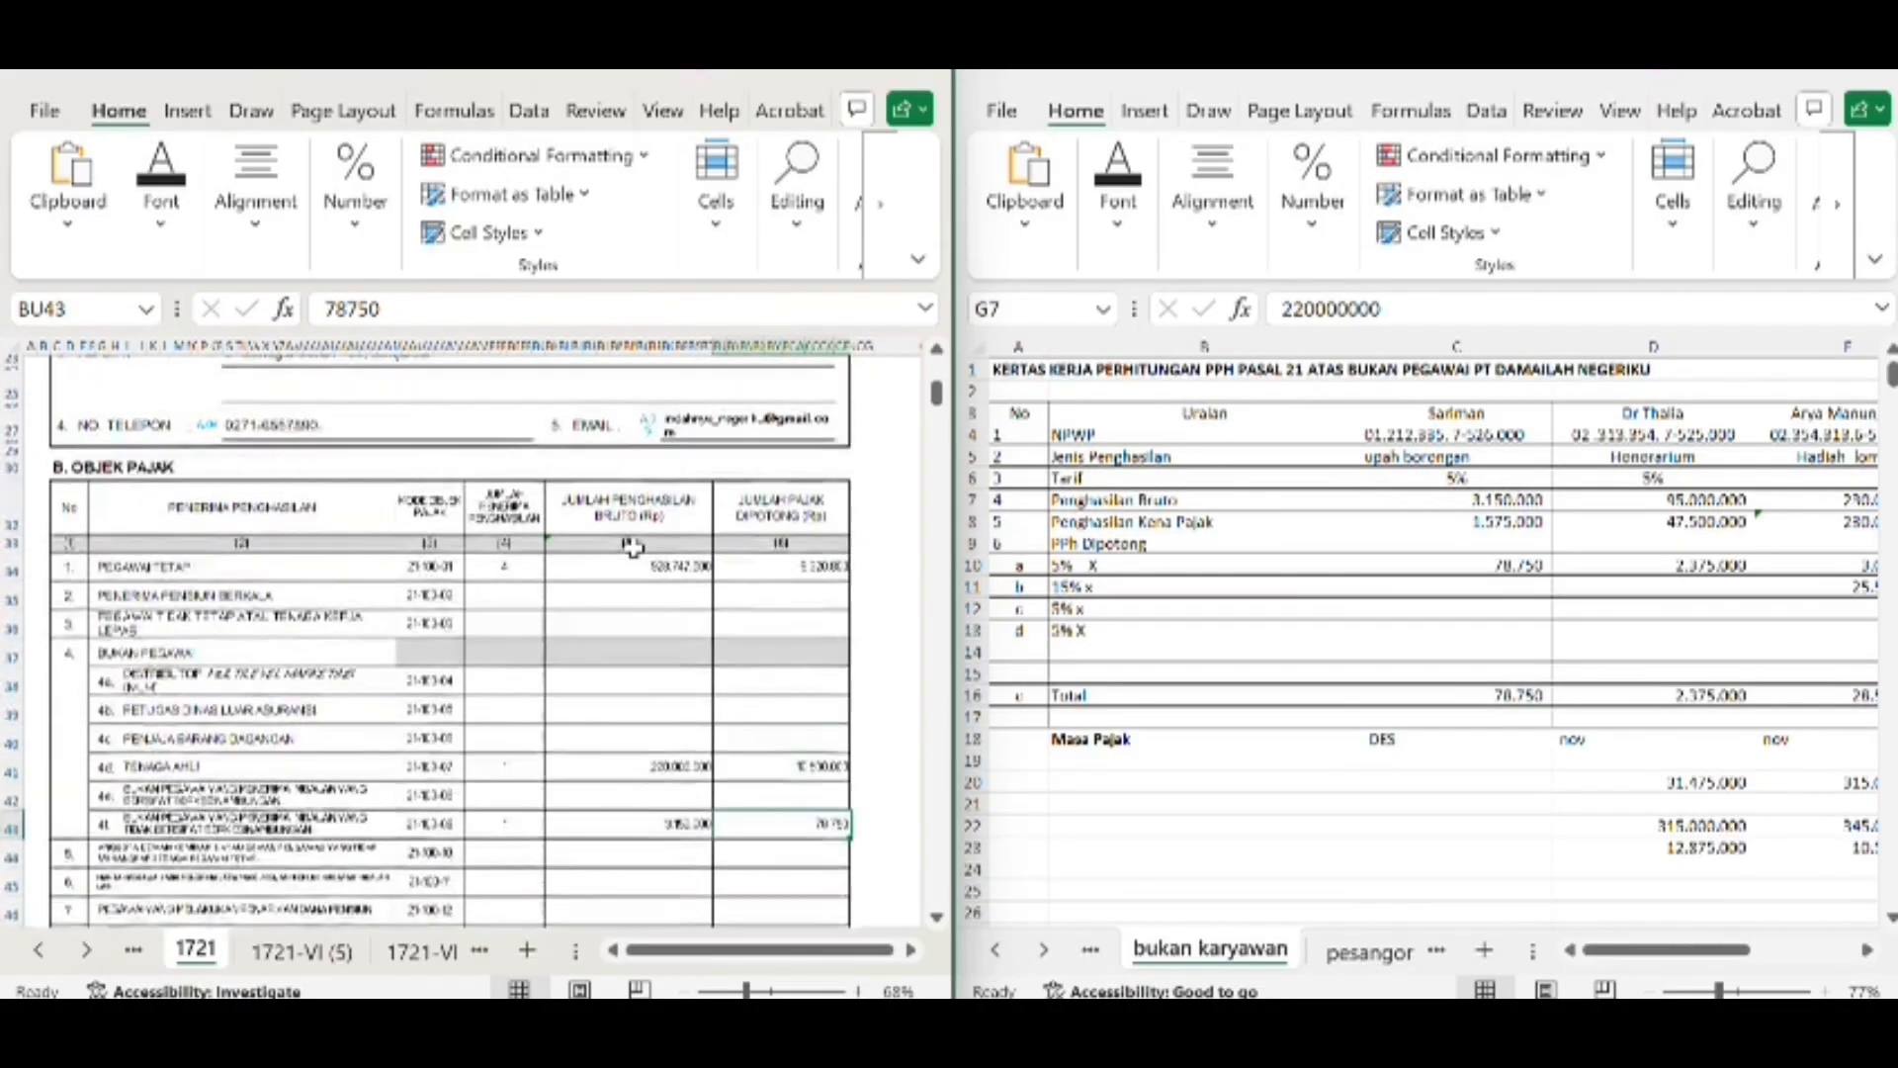
scroll(635, 546, down, 5)
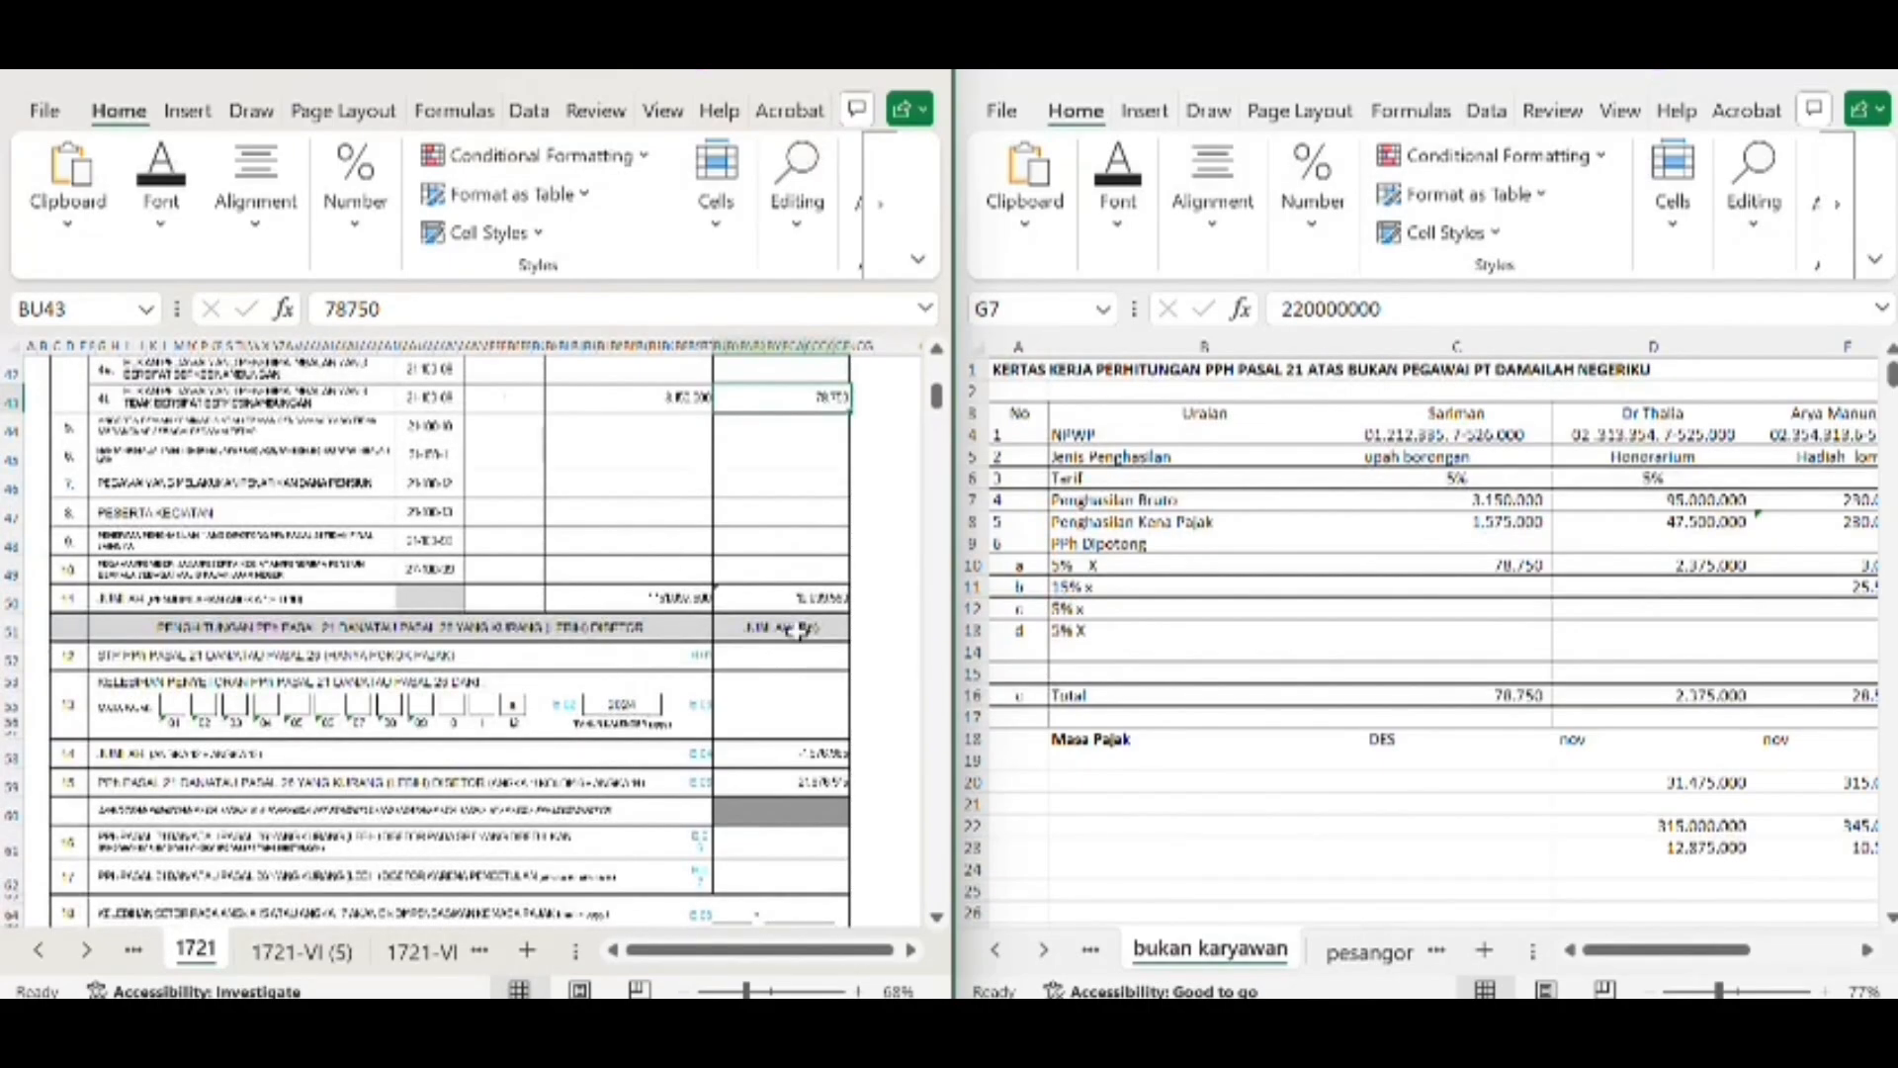
scroll(778, 541, down, 3)
scroll(777, 541, up, 6)
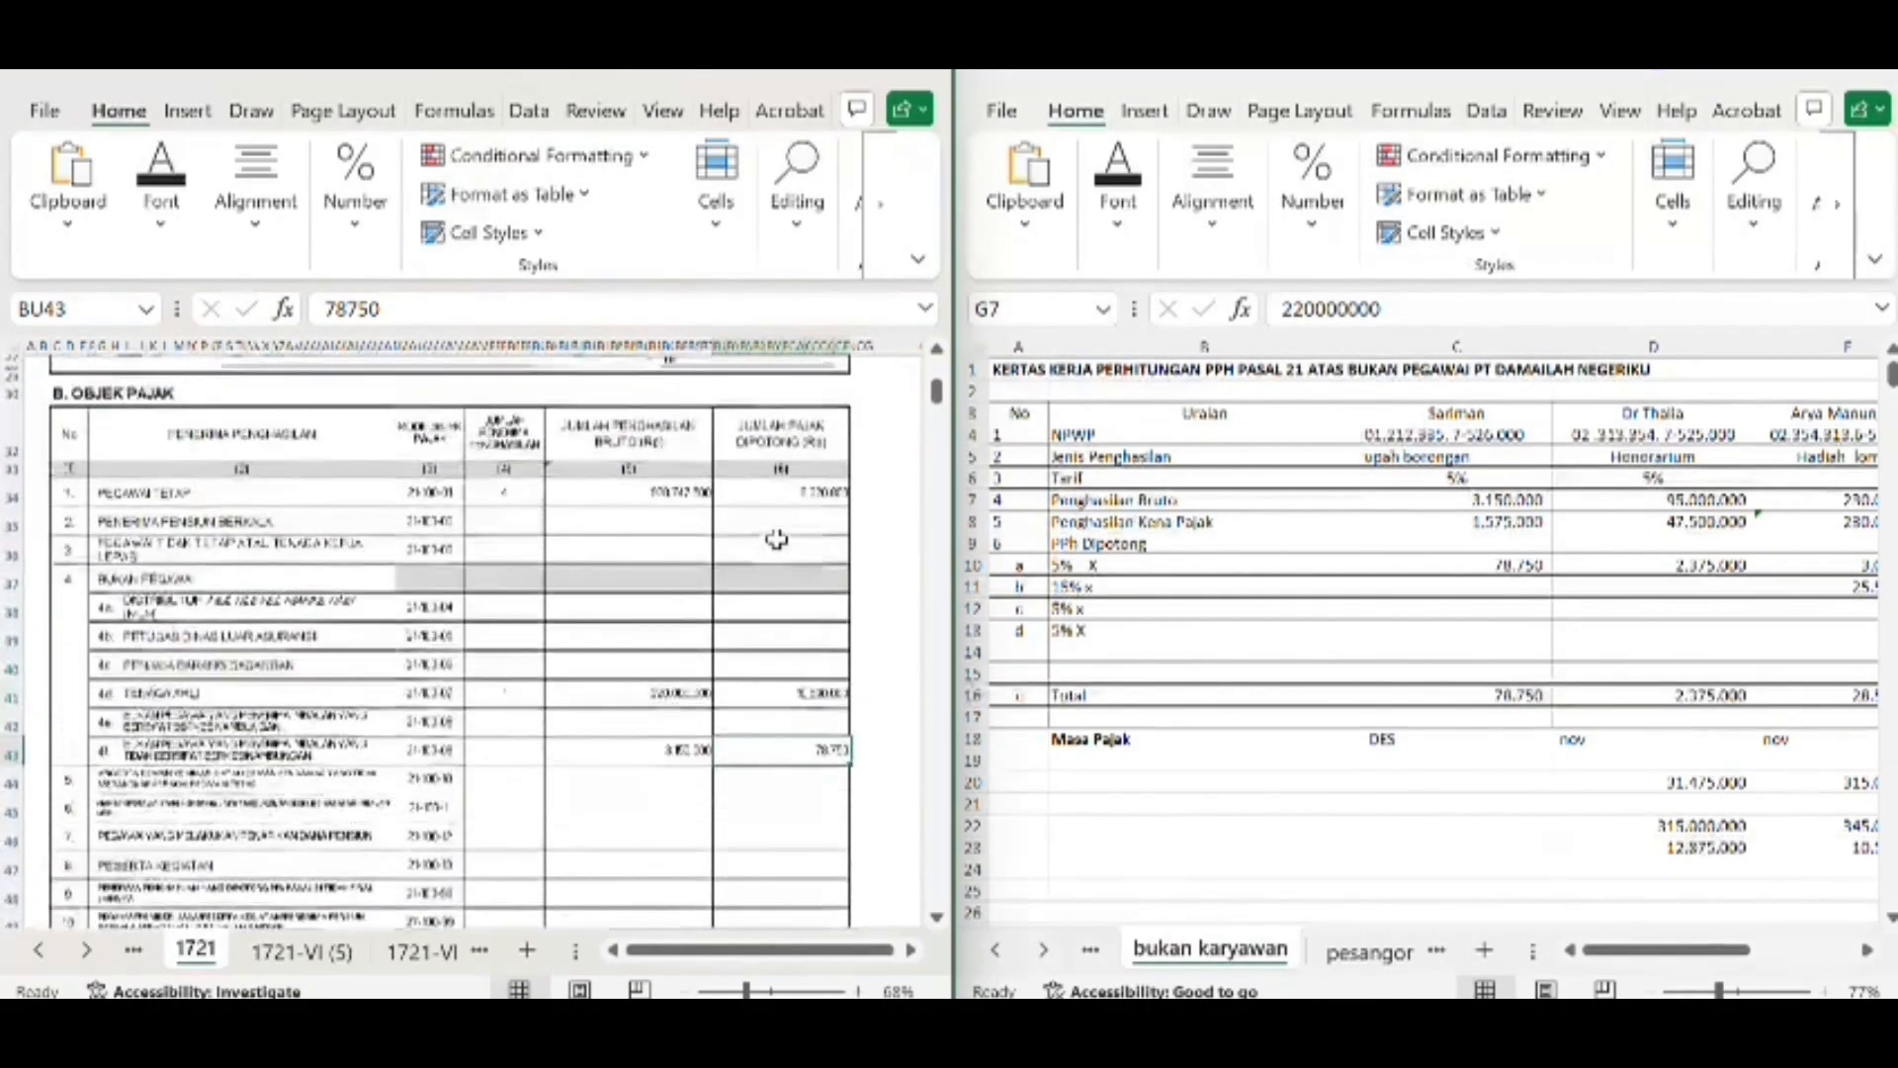
scroll(778, 539, down, 1)
scroll(777, 538, up, 6)
scroll(777, 538, down, 10)
scroll(776, 539, up, 3)
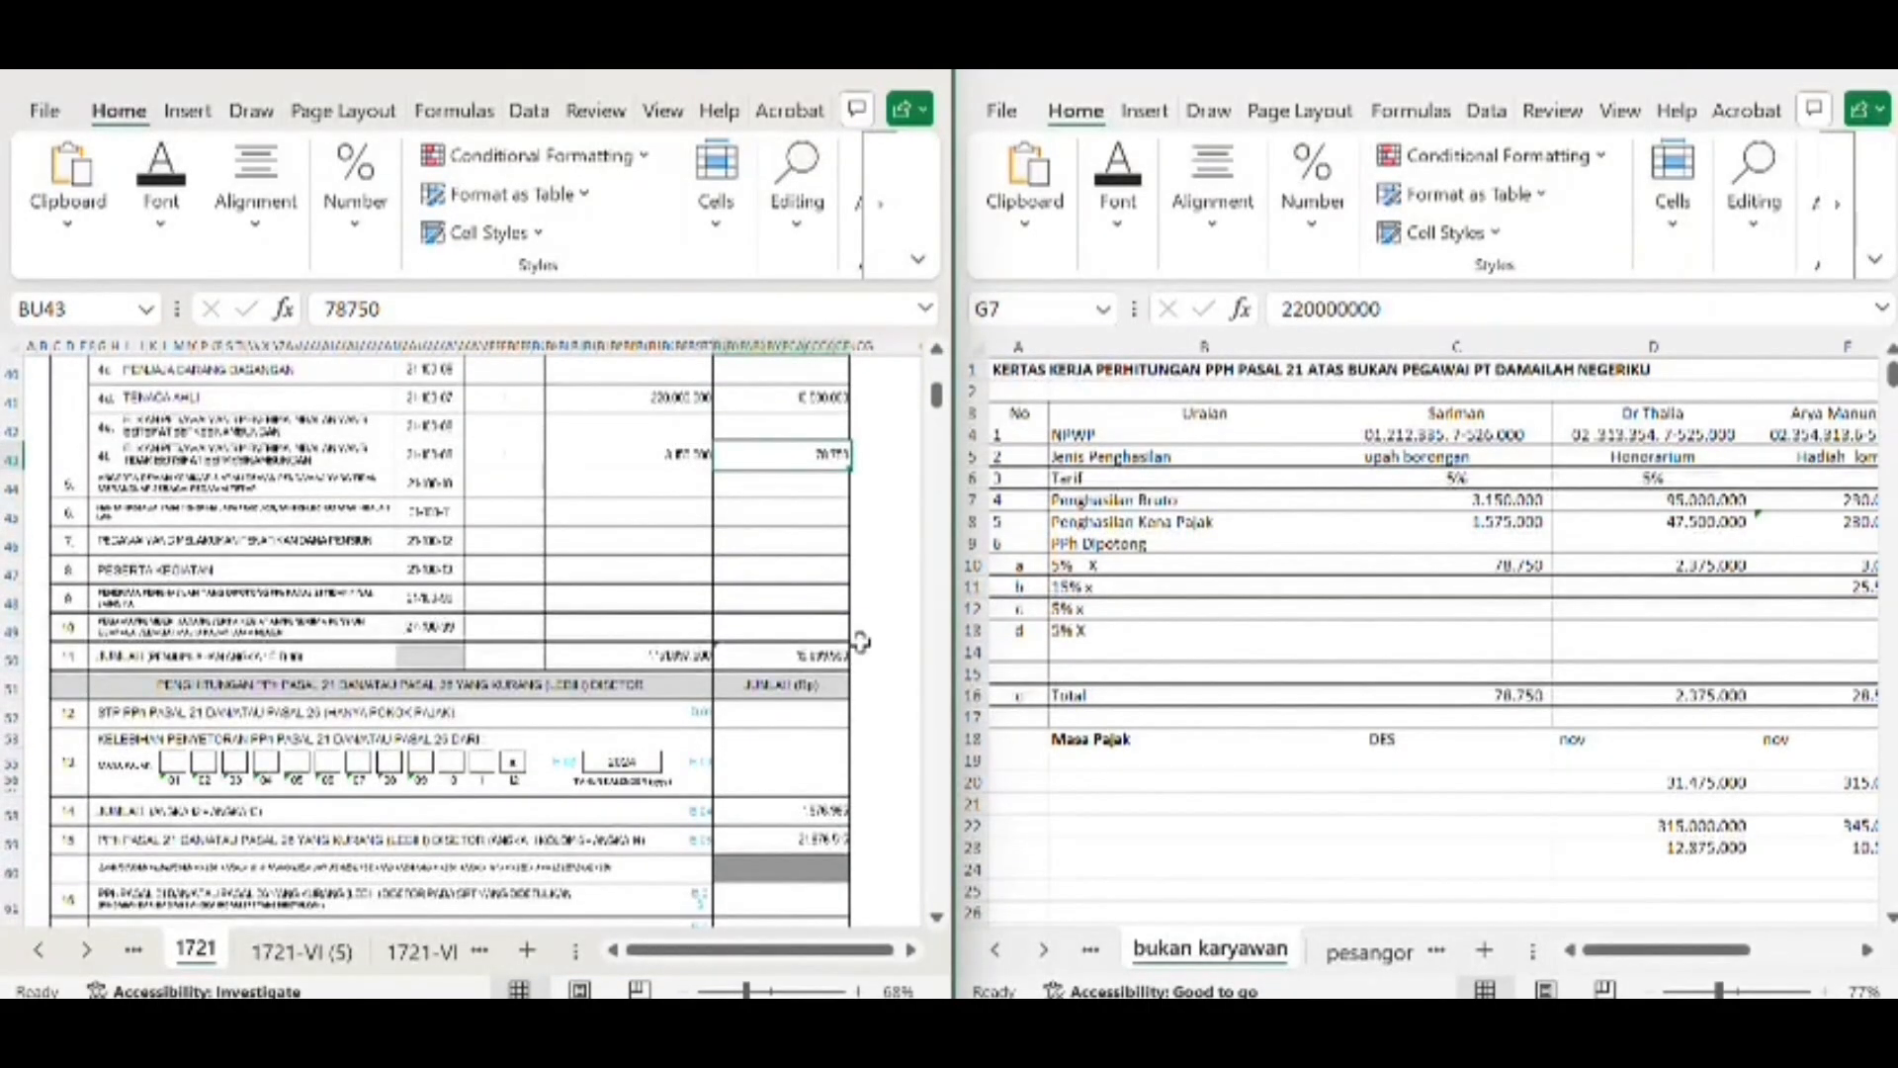
Open form 1721-IV and trace the first deposited tax amount in BO19 to the permanent-employee row on form 1721
click(133, 954)
scroll(289, 425, down, 2)
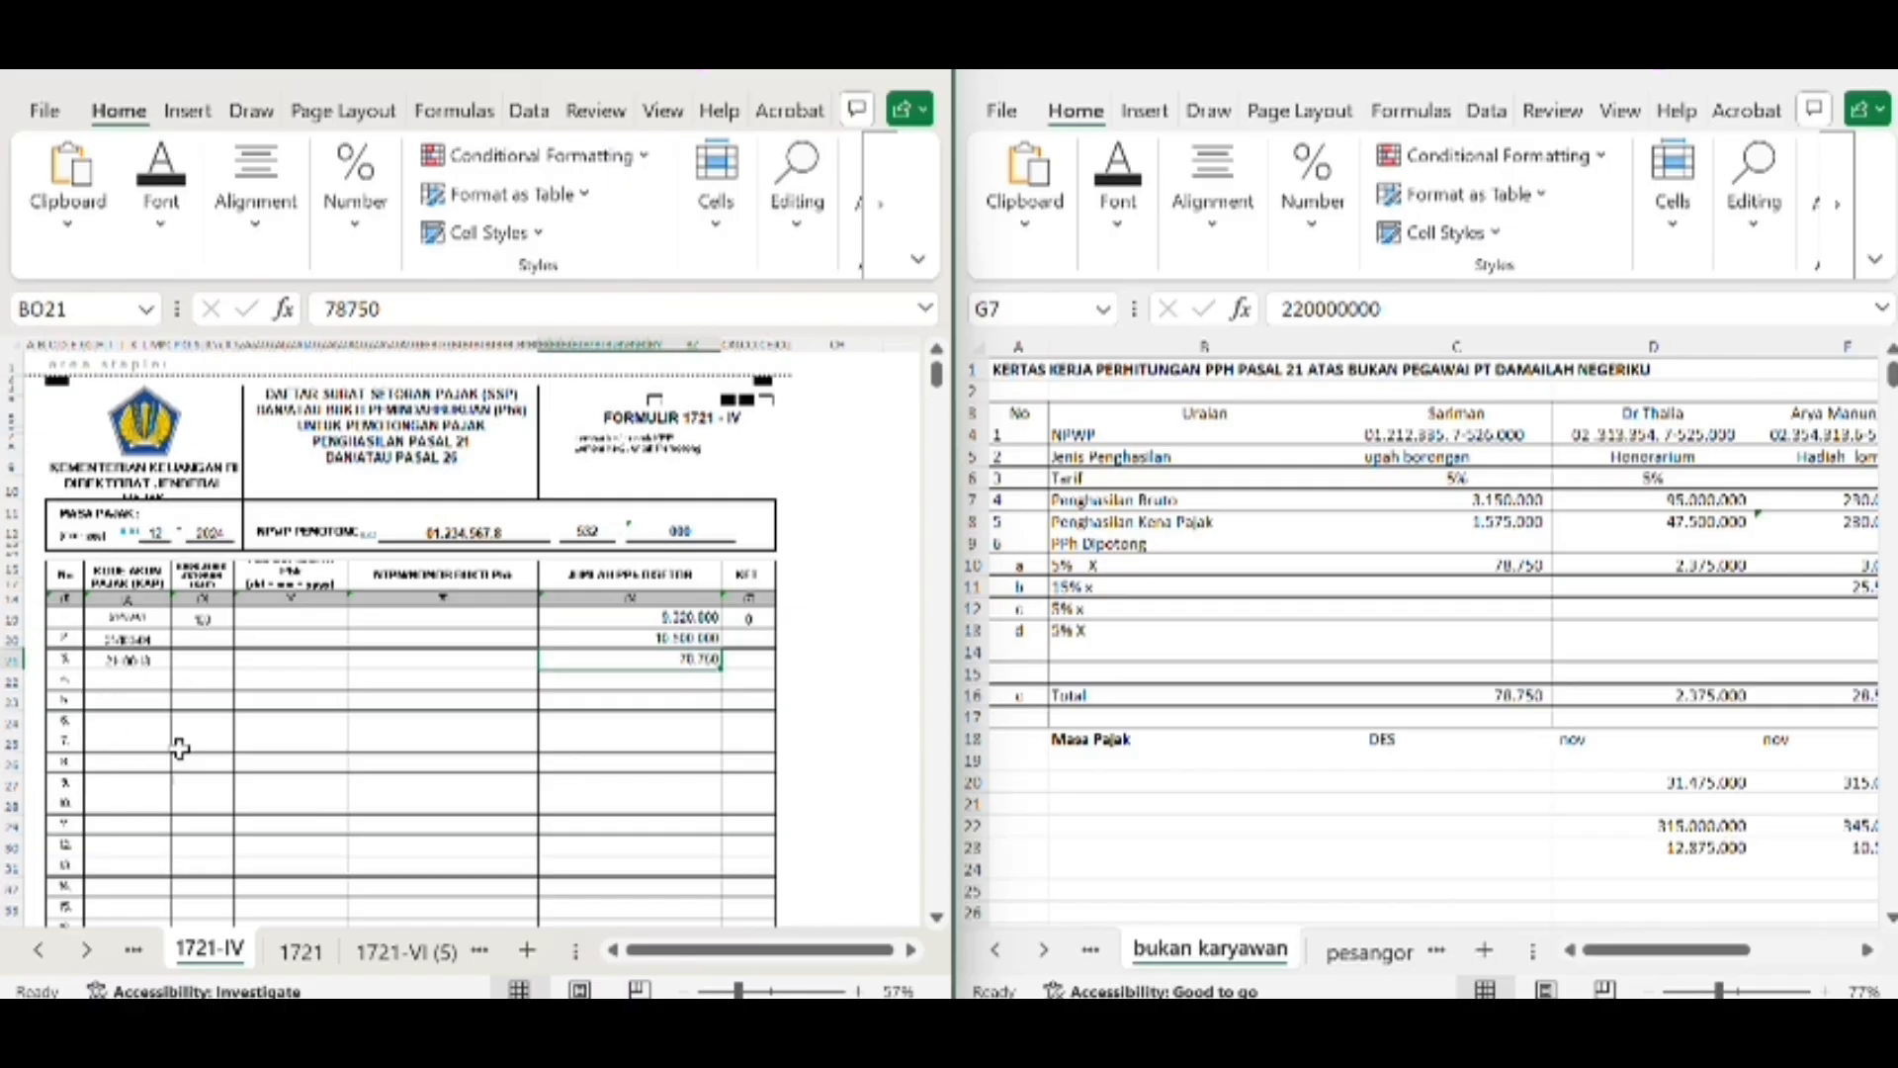
click(687, 619)
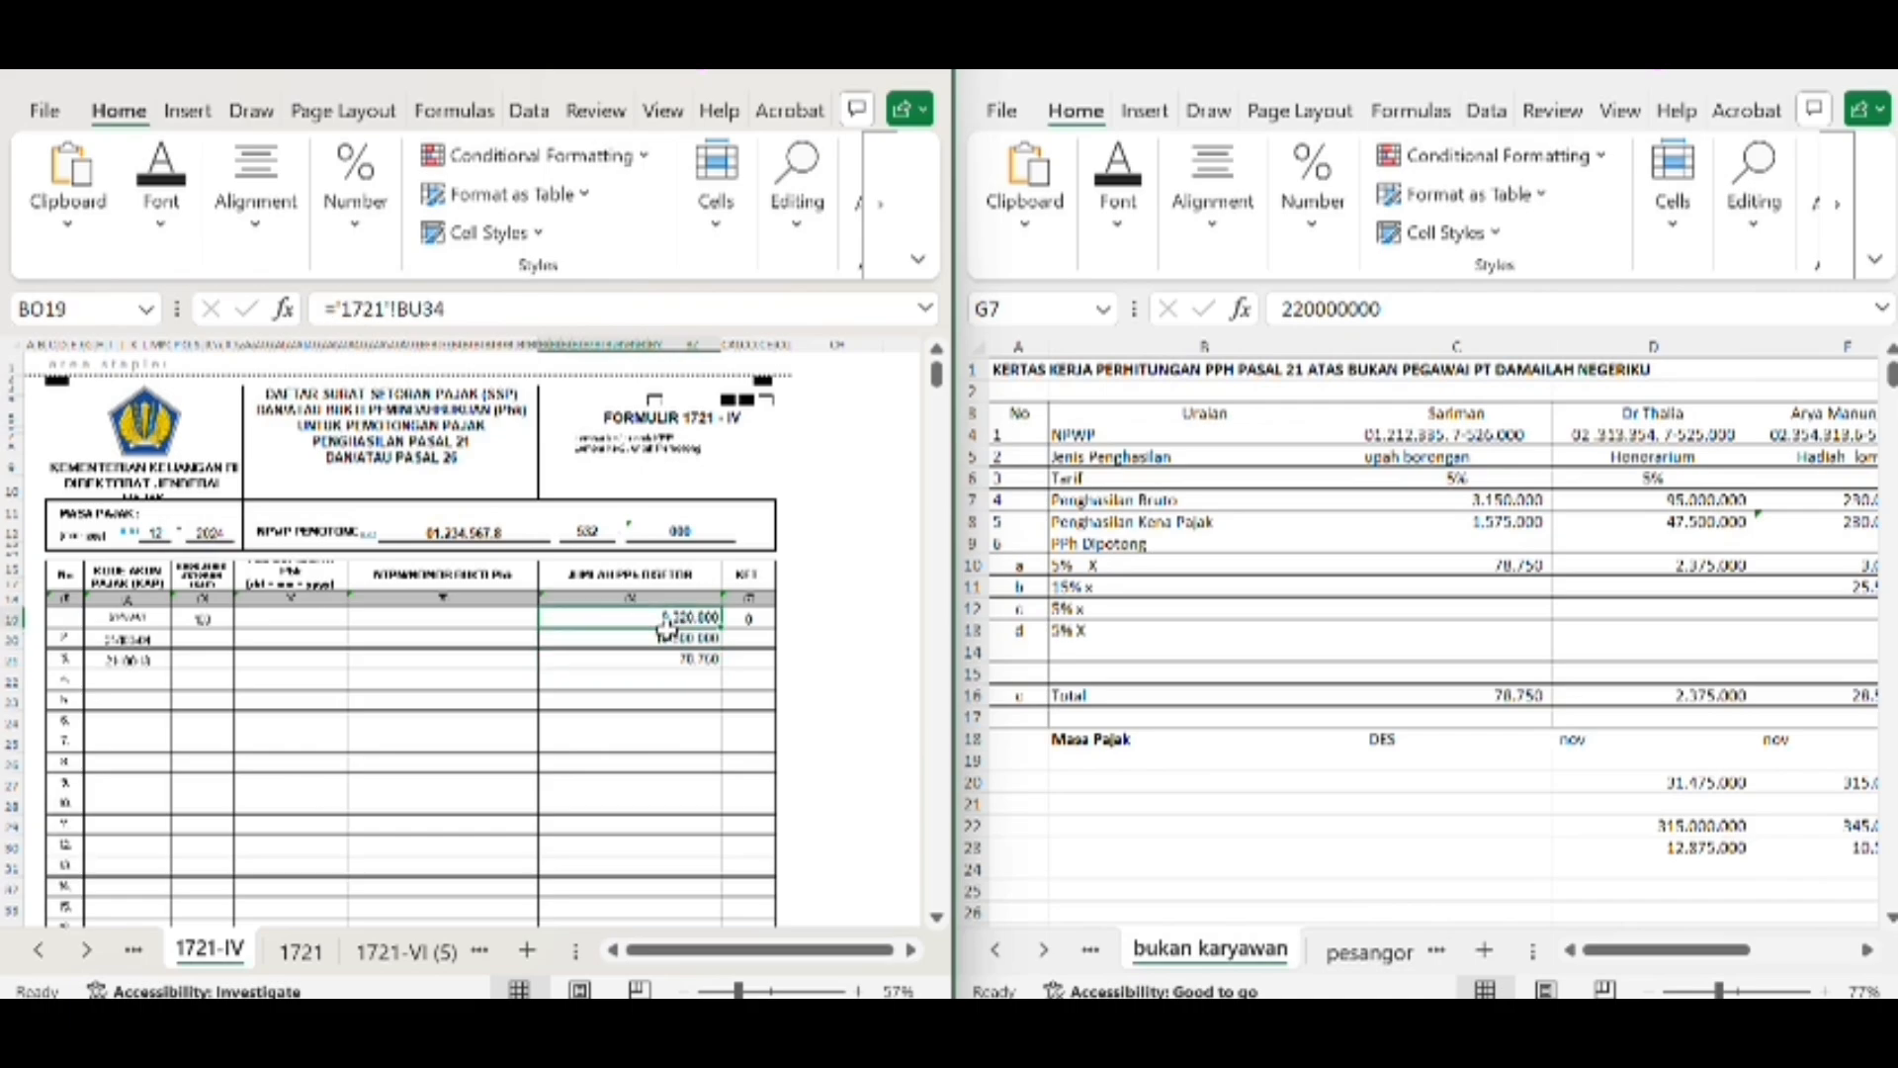
click(302, 953)
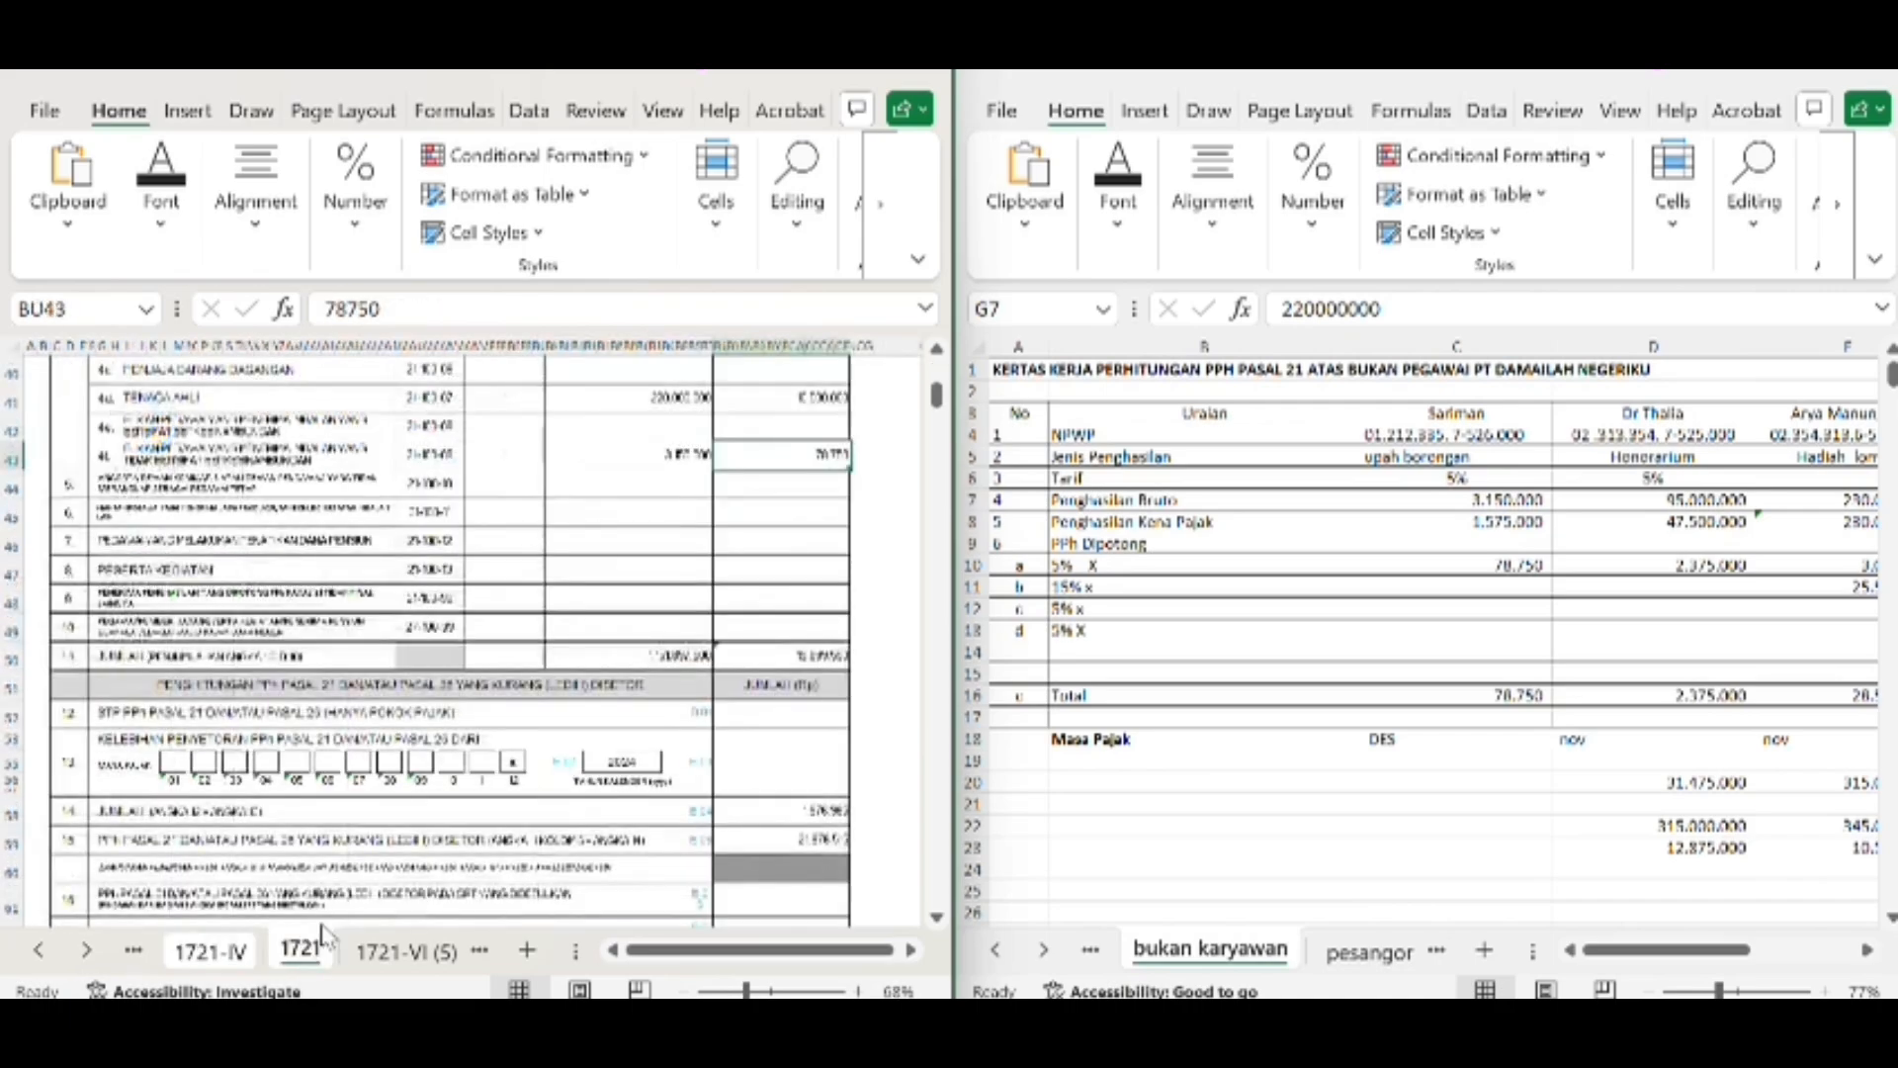
scroll(514, 534, down, 5)
scroll(522, 537, up, 1)
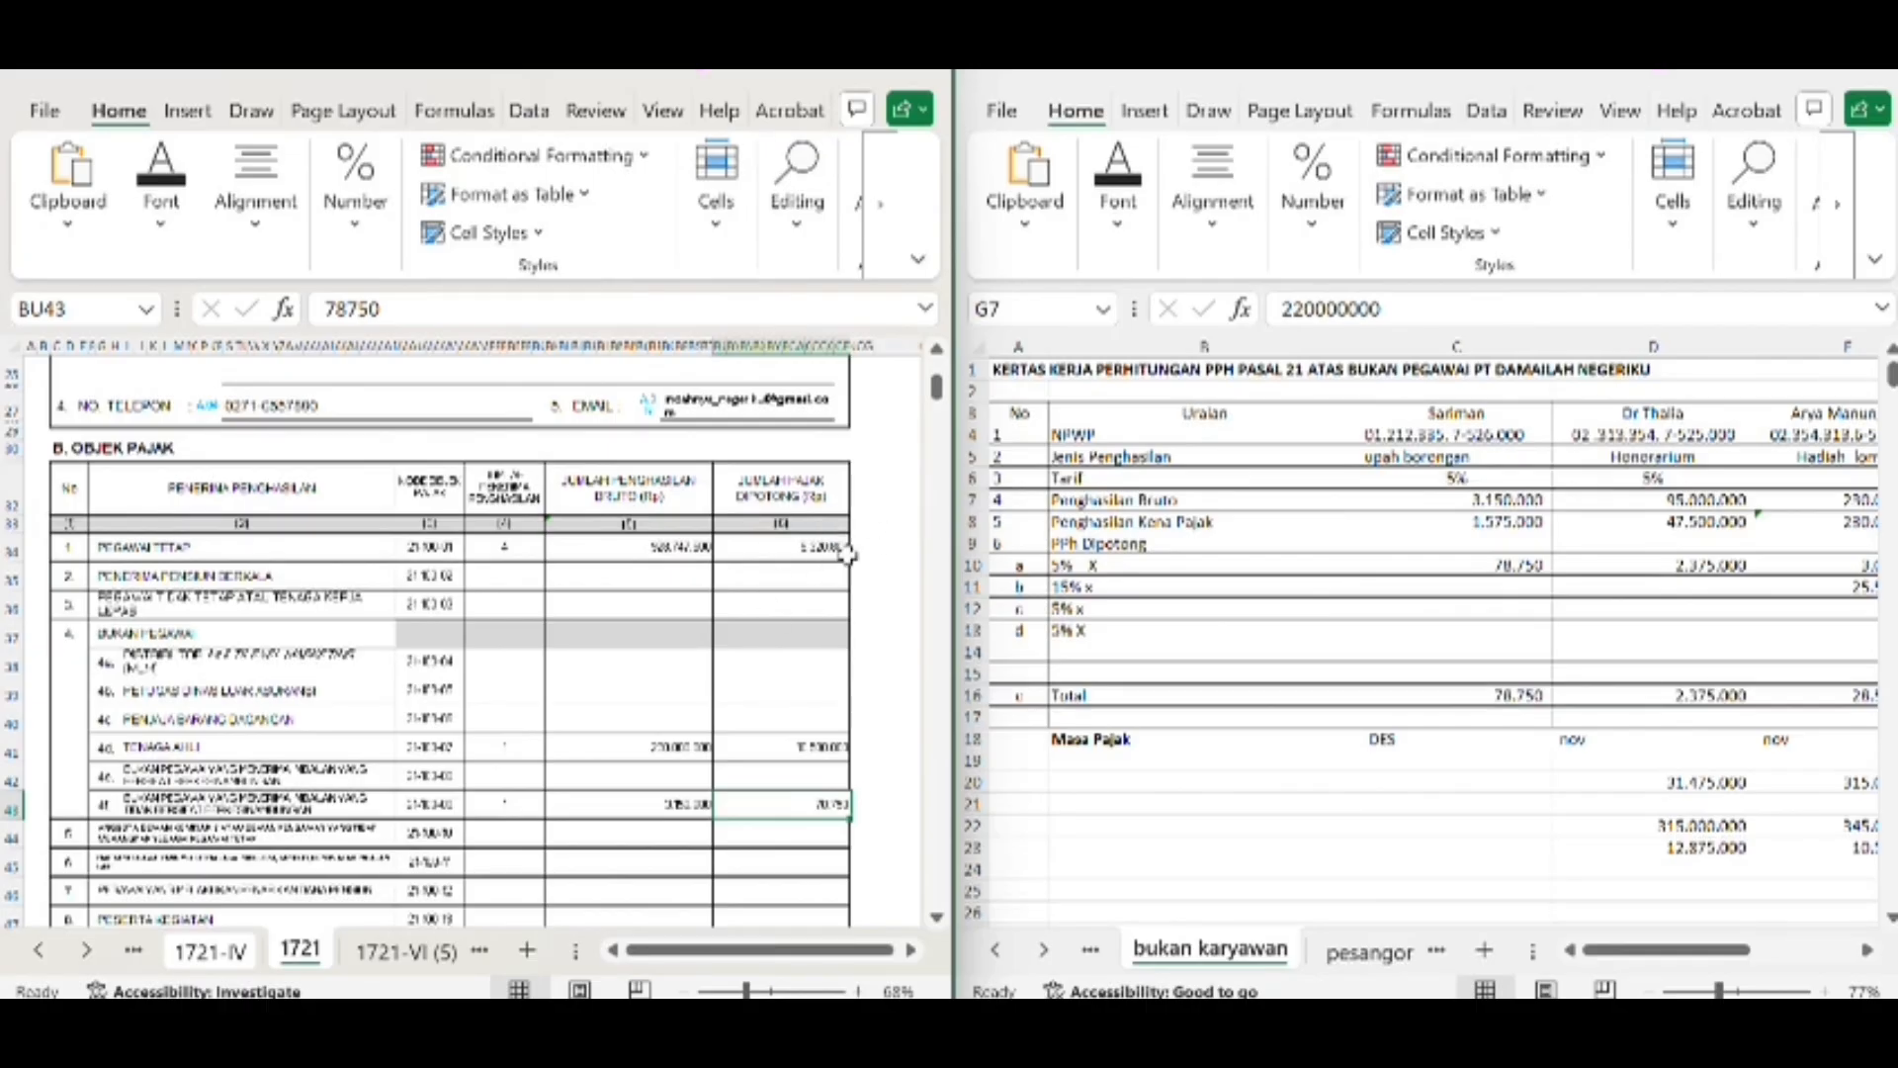
Compare the deposited tax in BO20 of form 1721-IV with the Tenaga Ahli withheld tax in BU41 of form 1721
click(238, 954)
click(690, 641)
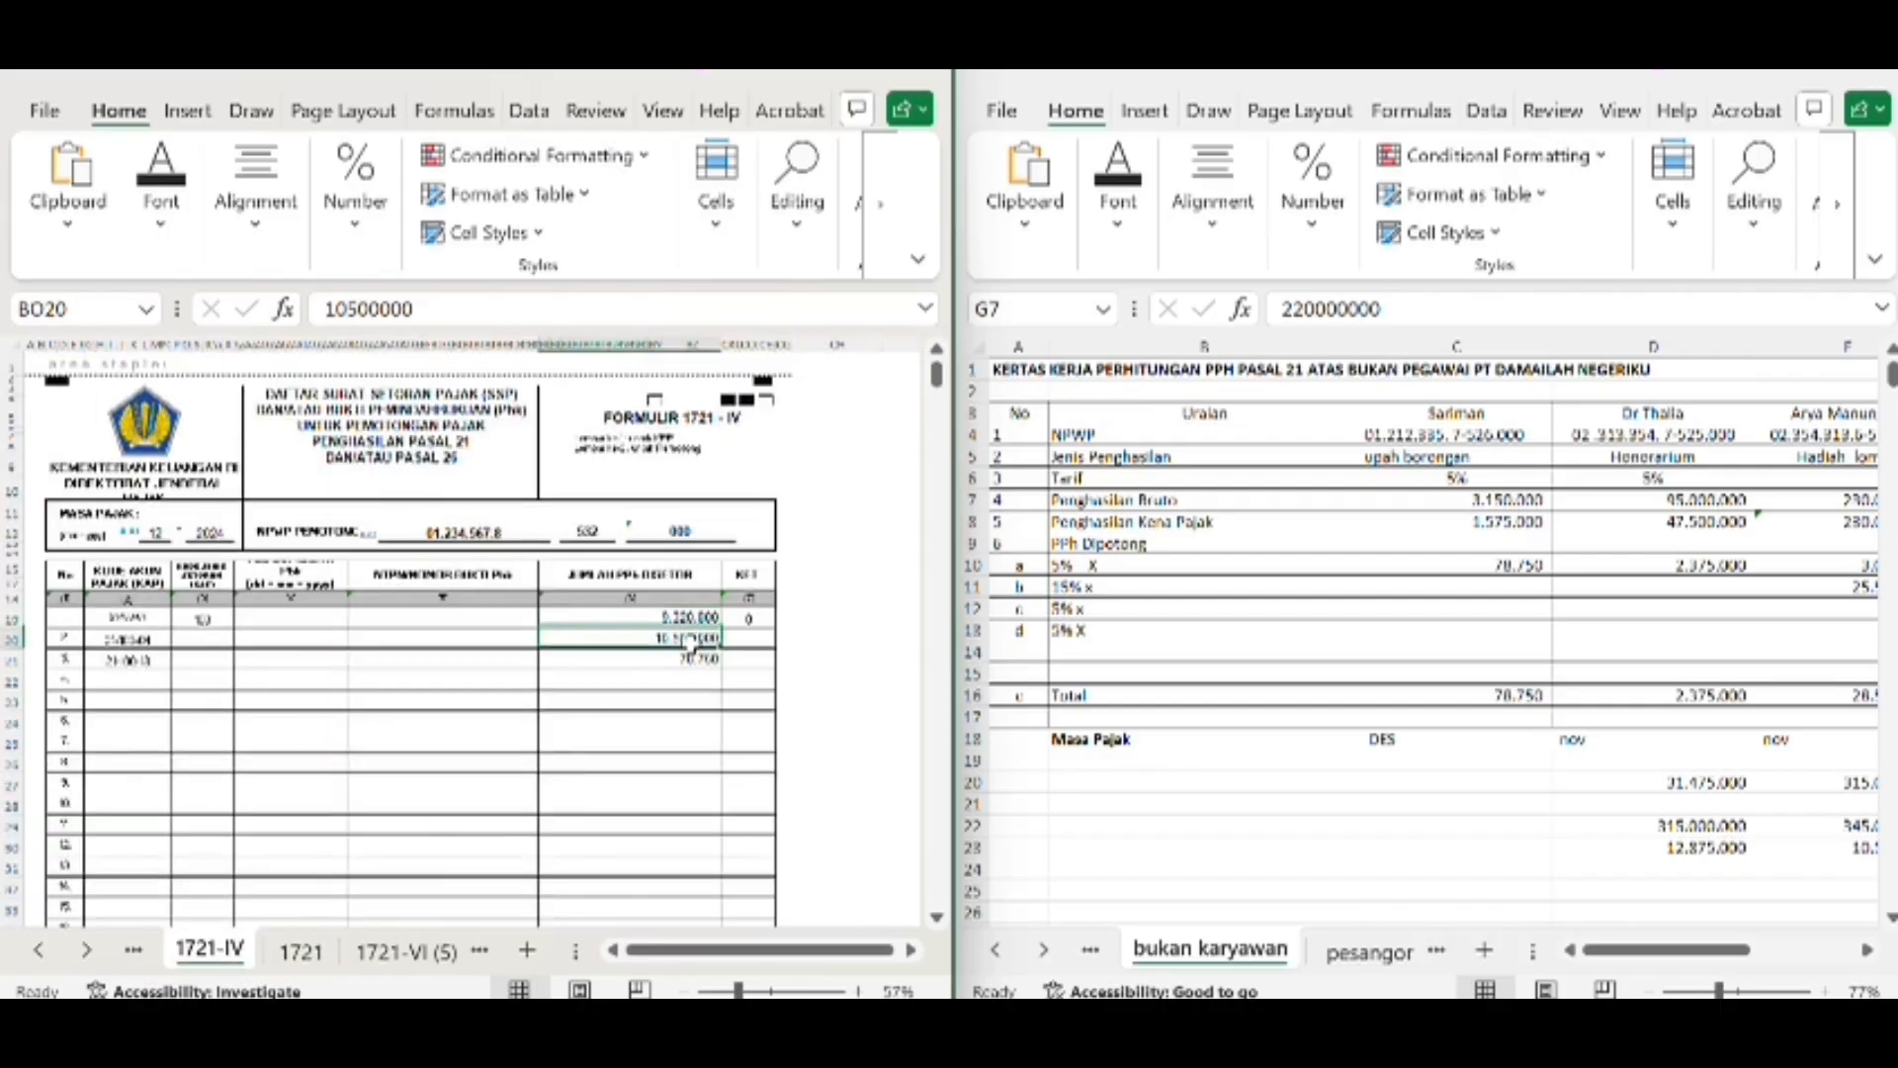
click(301, 951)
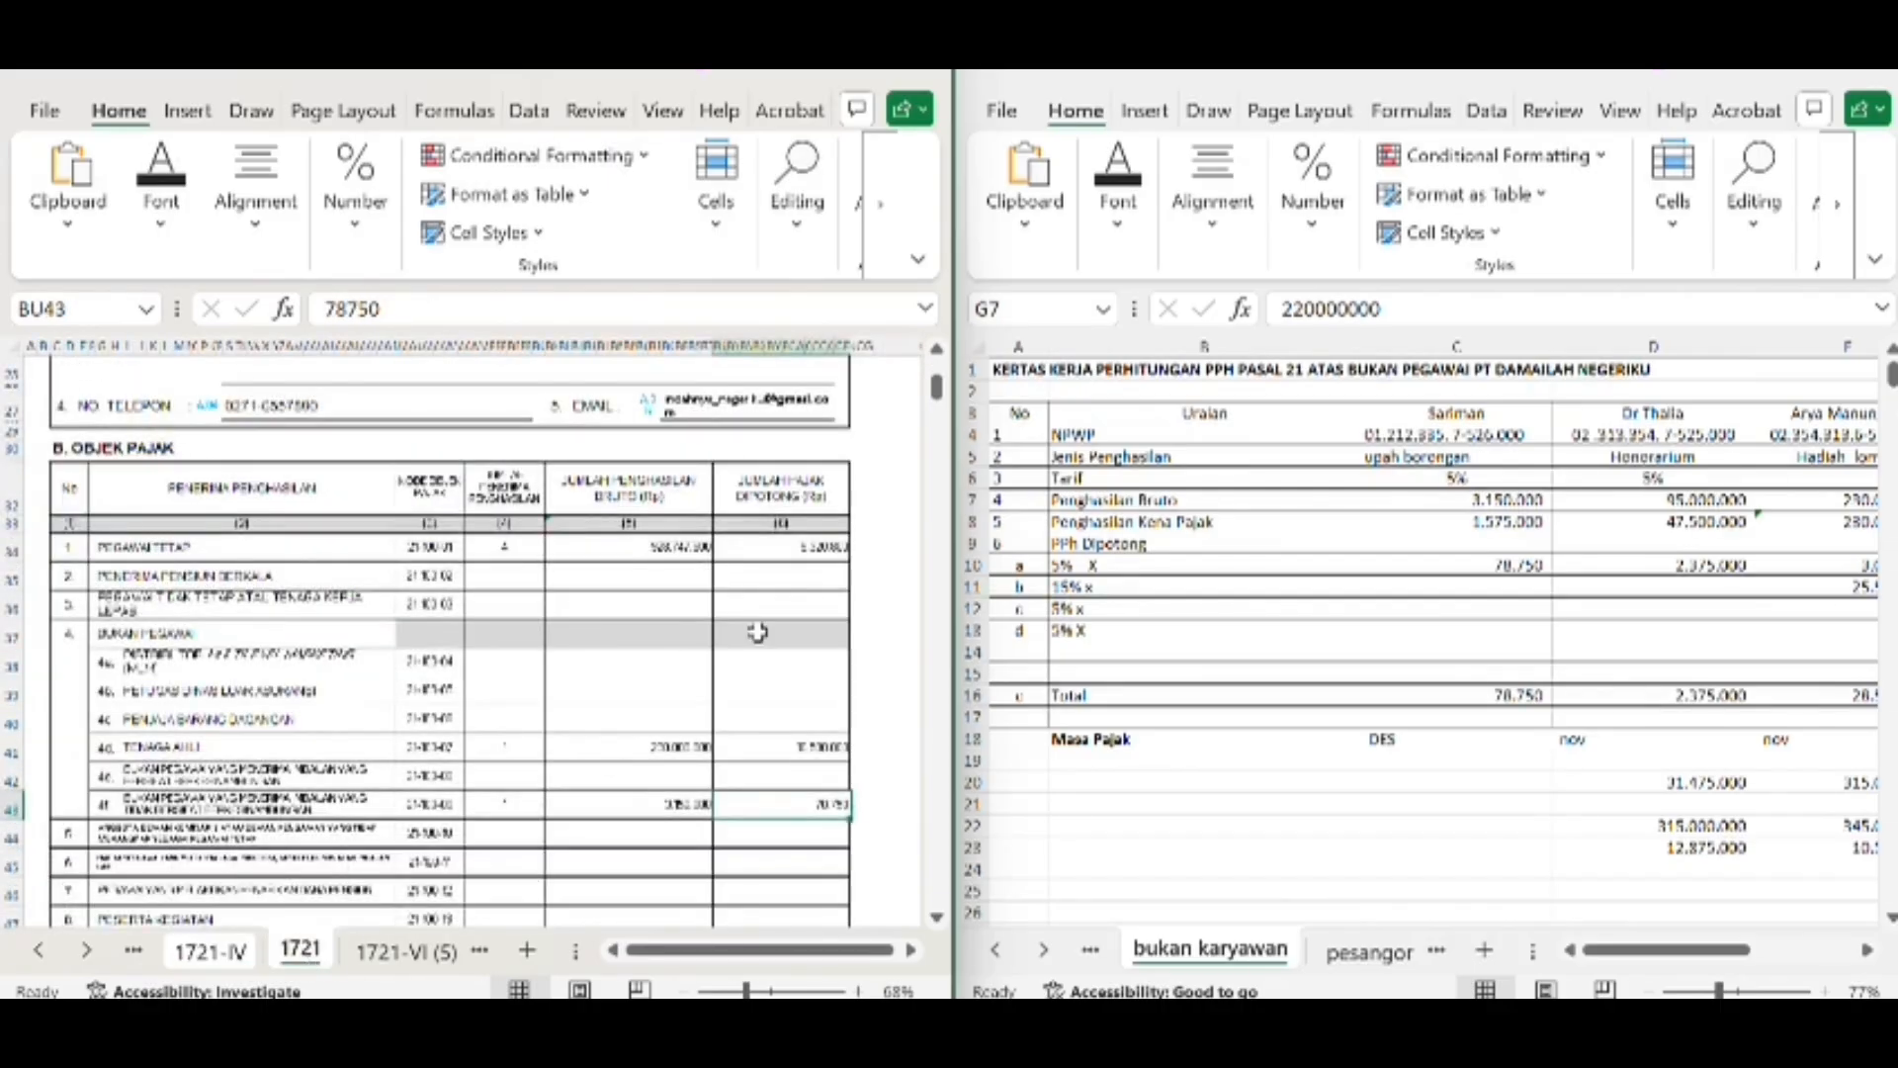
click(788, 744)
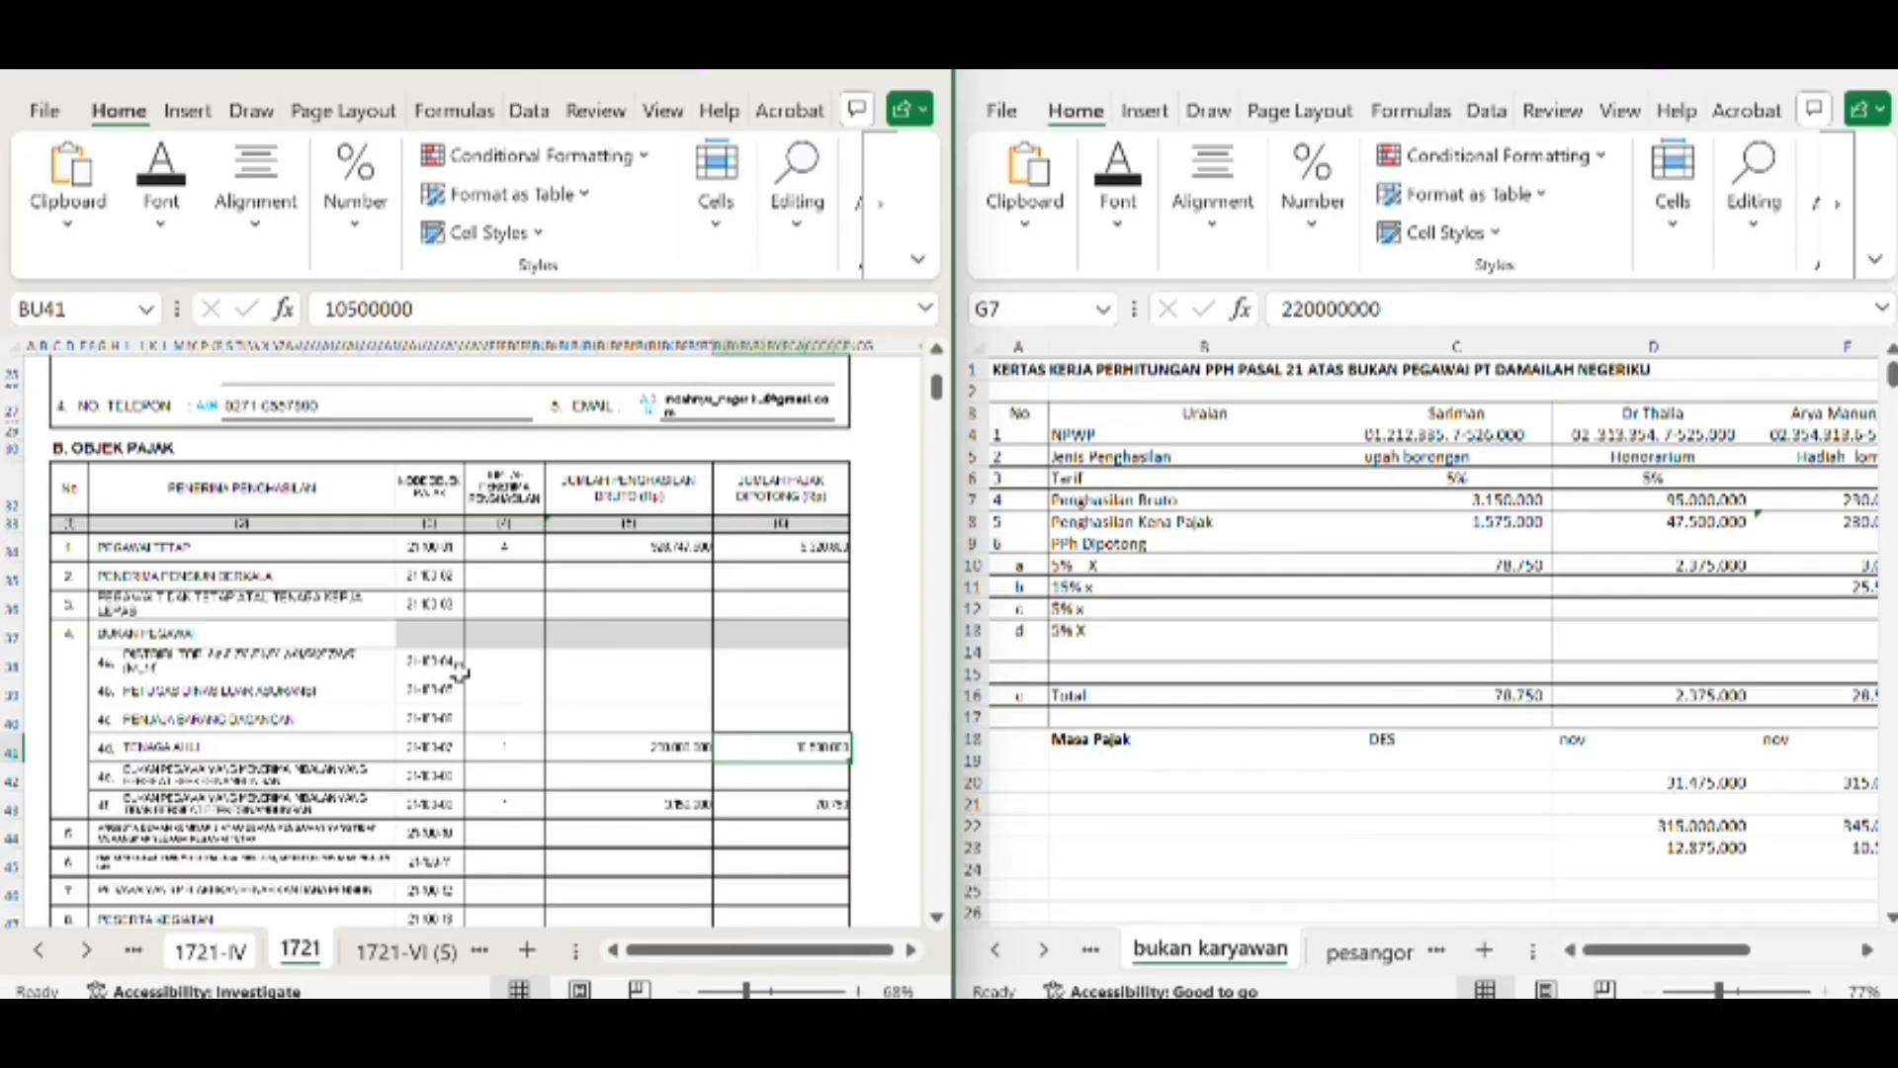
Compare the deposited tax in BO21 of form 1721-IV with row 4f's withheld tax in BU43 of form 1721, dismissing the chat notification
click(210, 963)
click(694, 668)
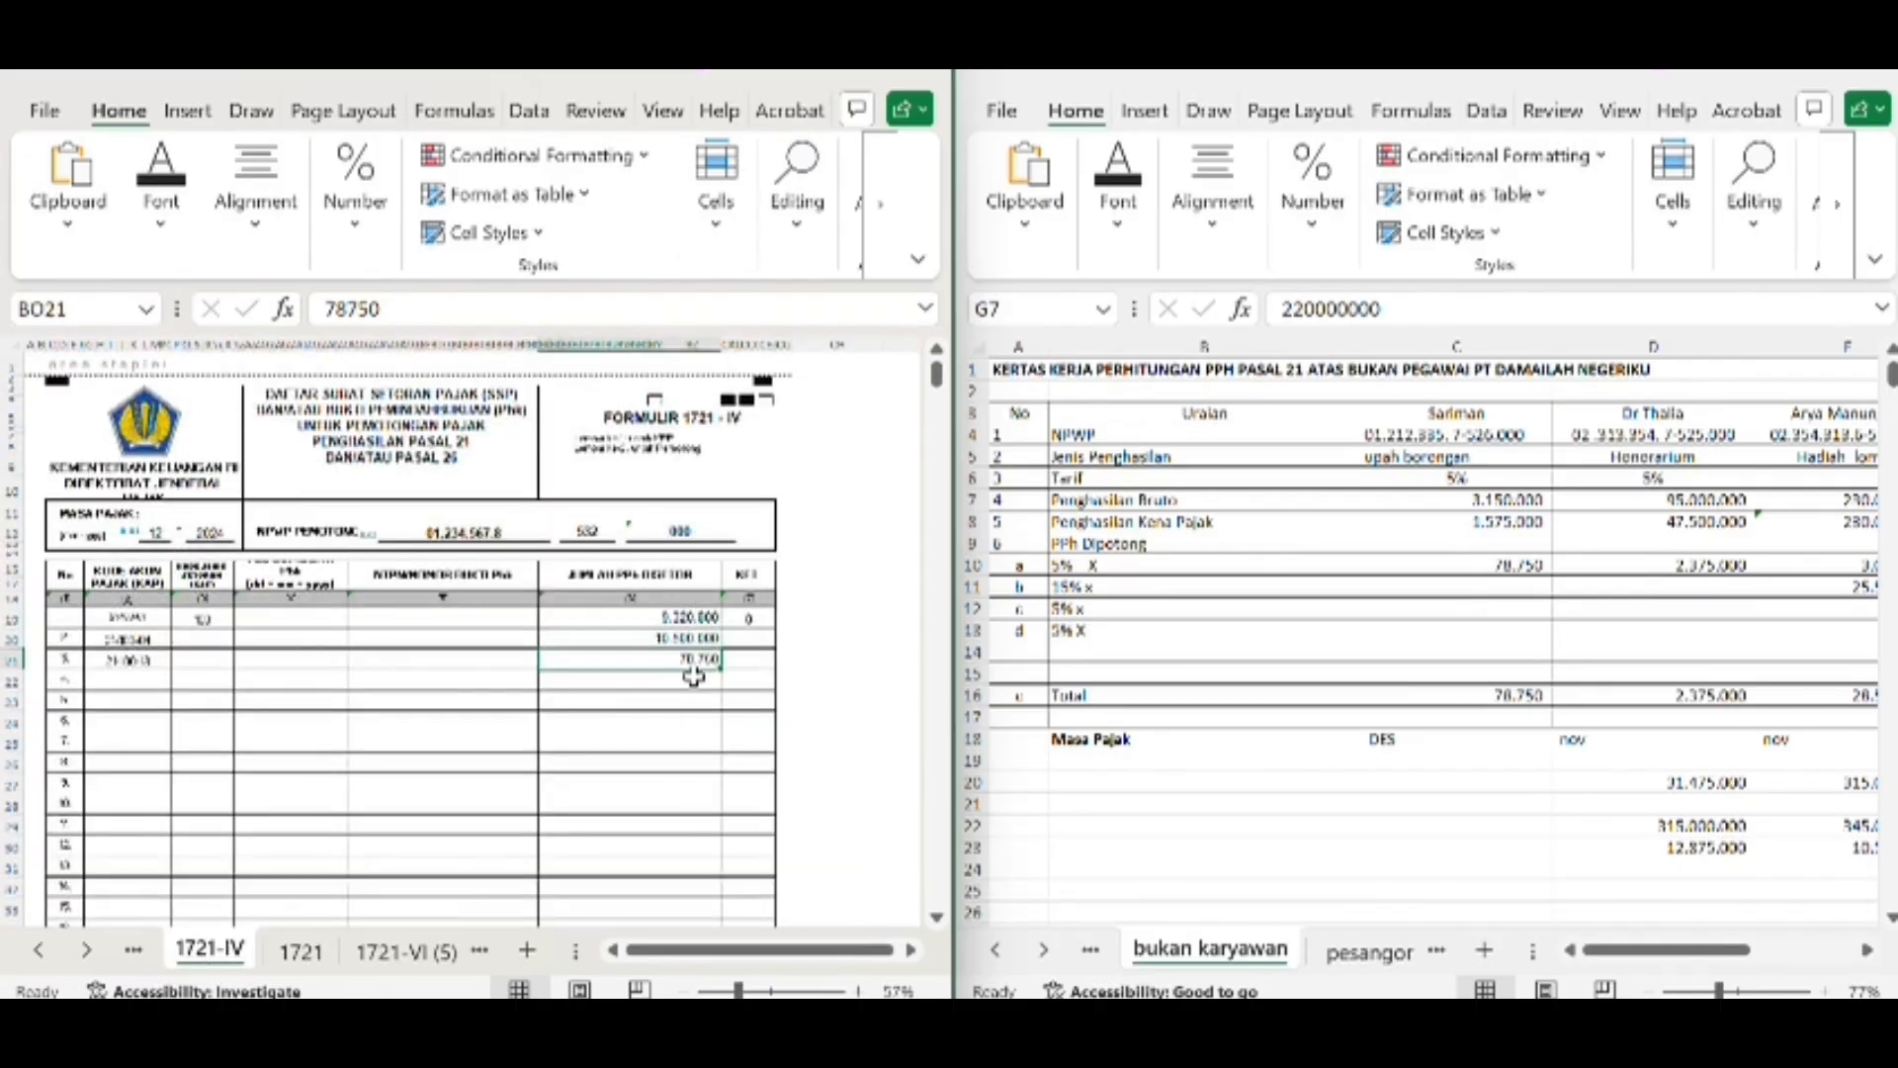
click(301, 951)
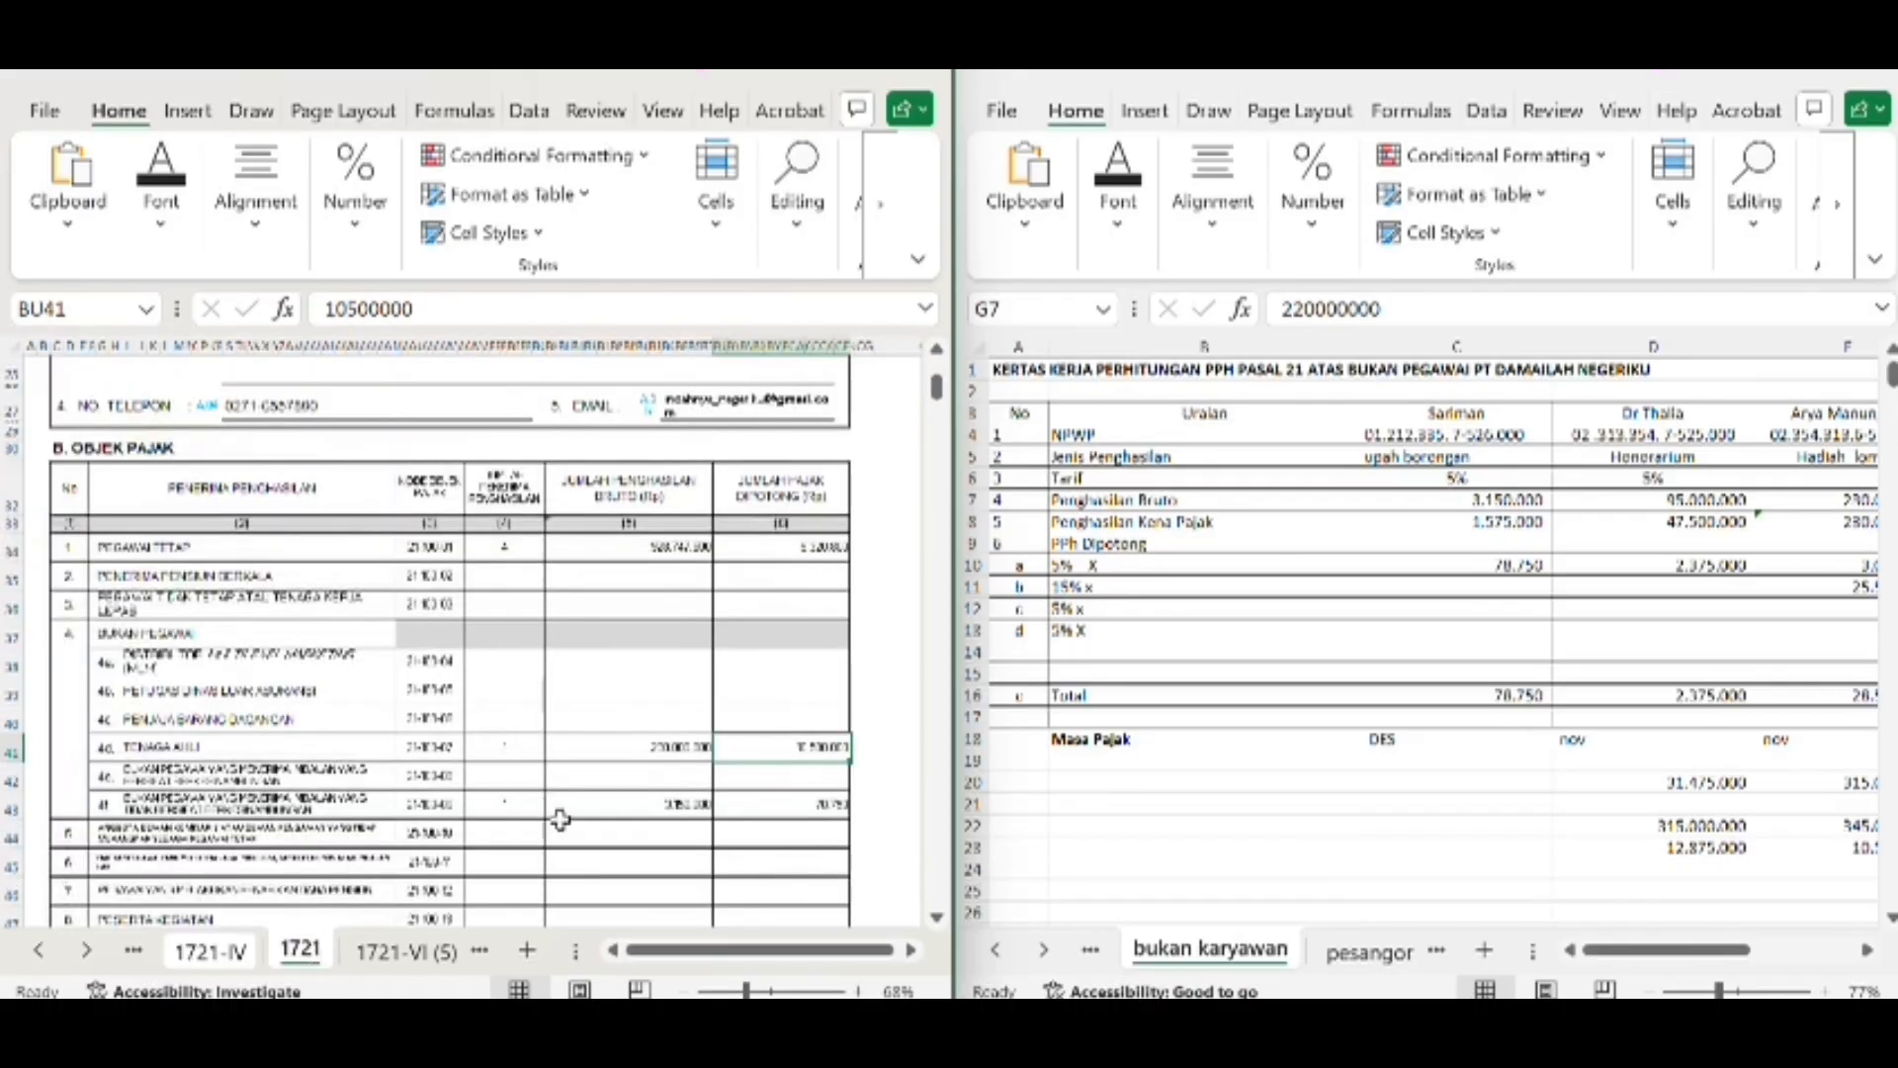
click(776, 802)
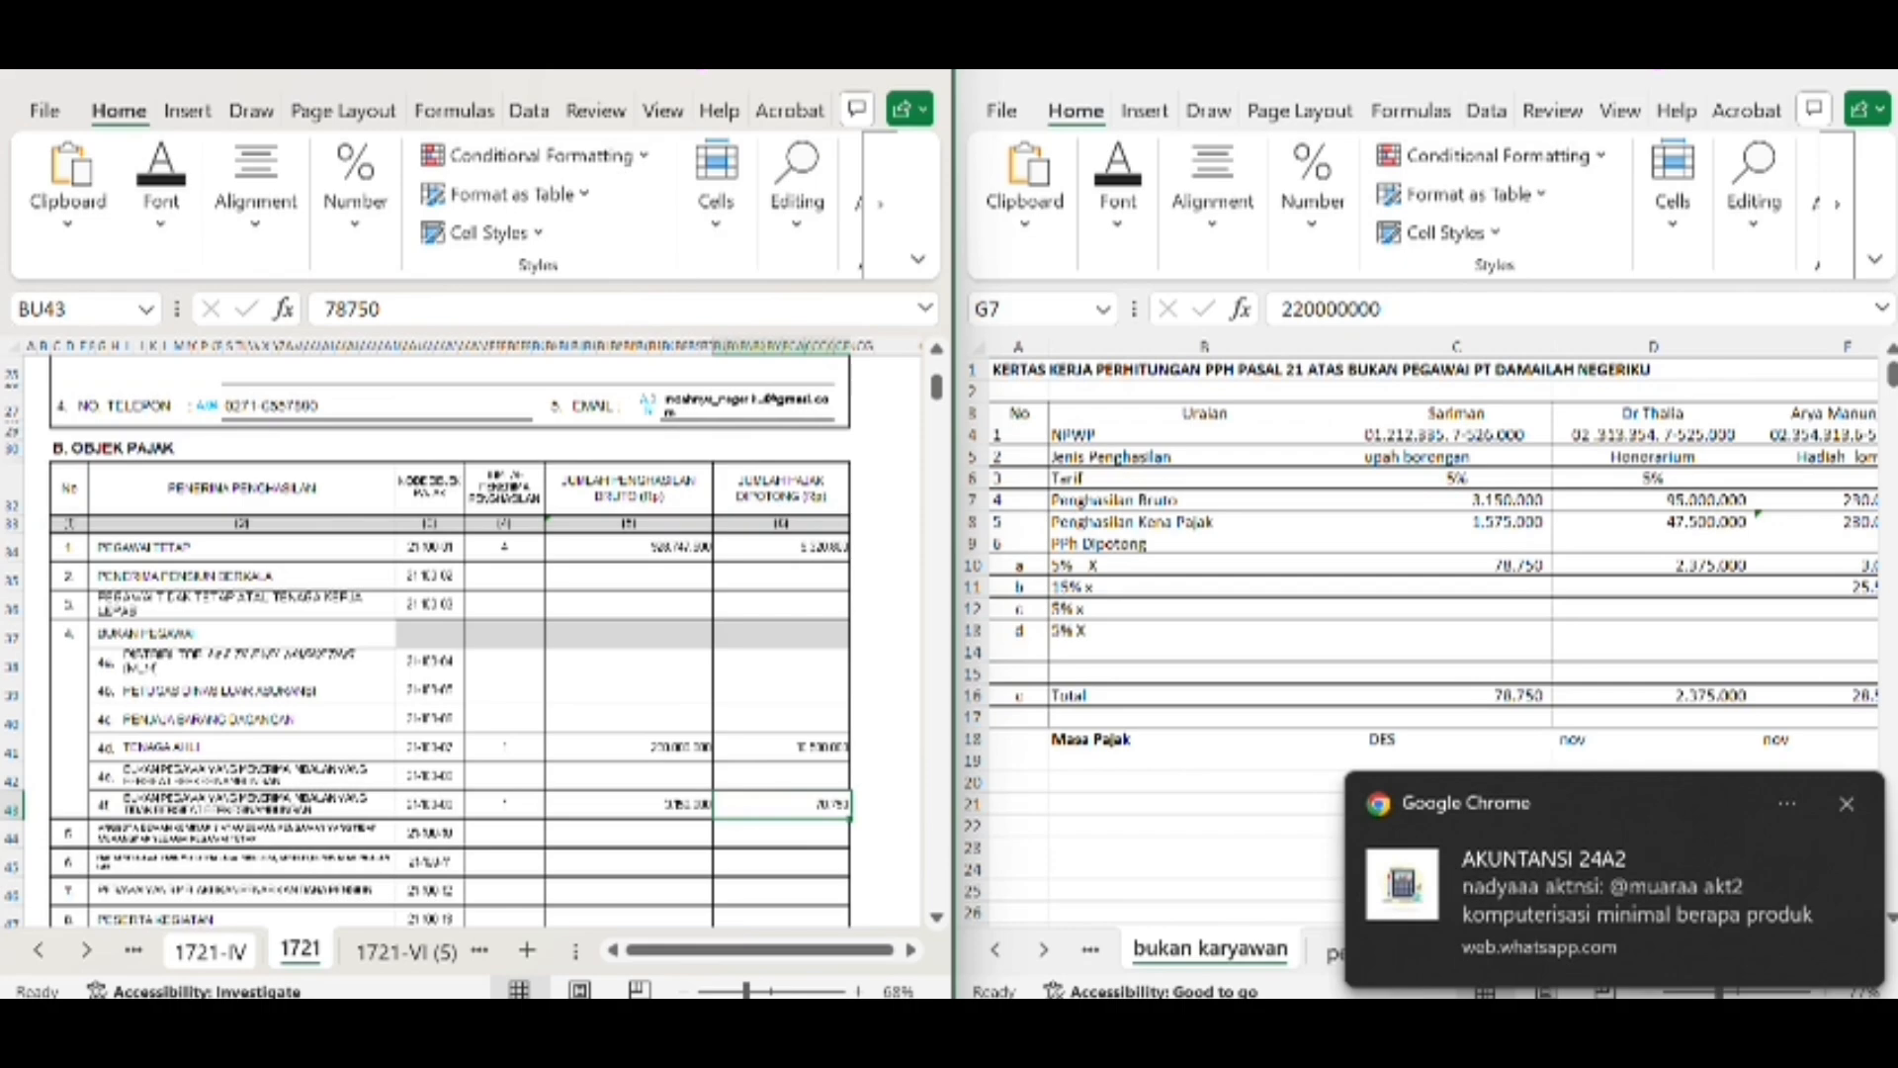
click(1846, 803)
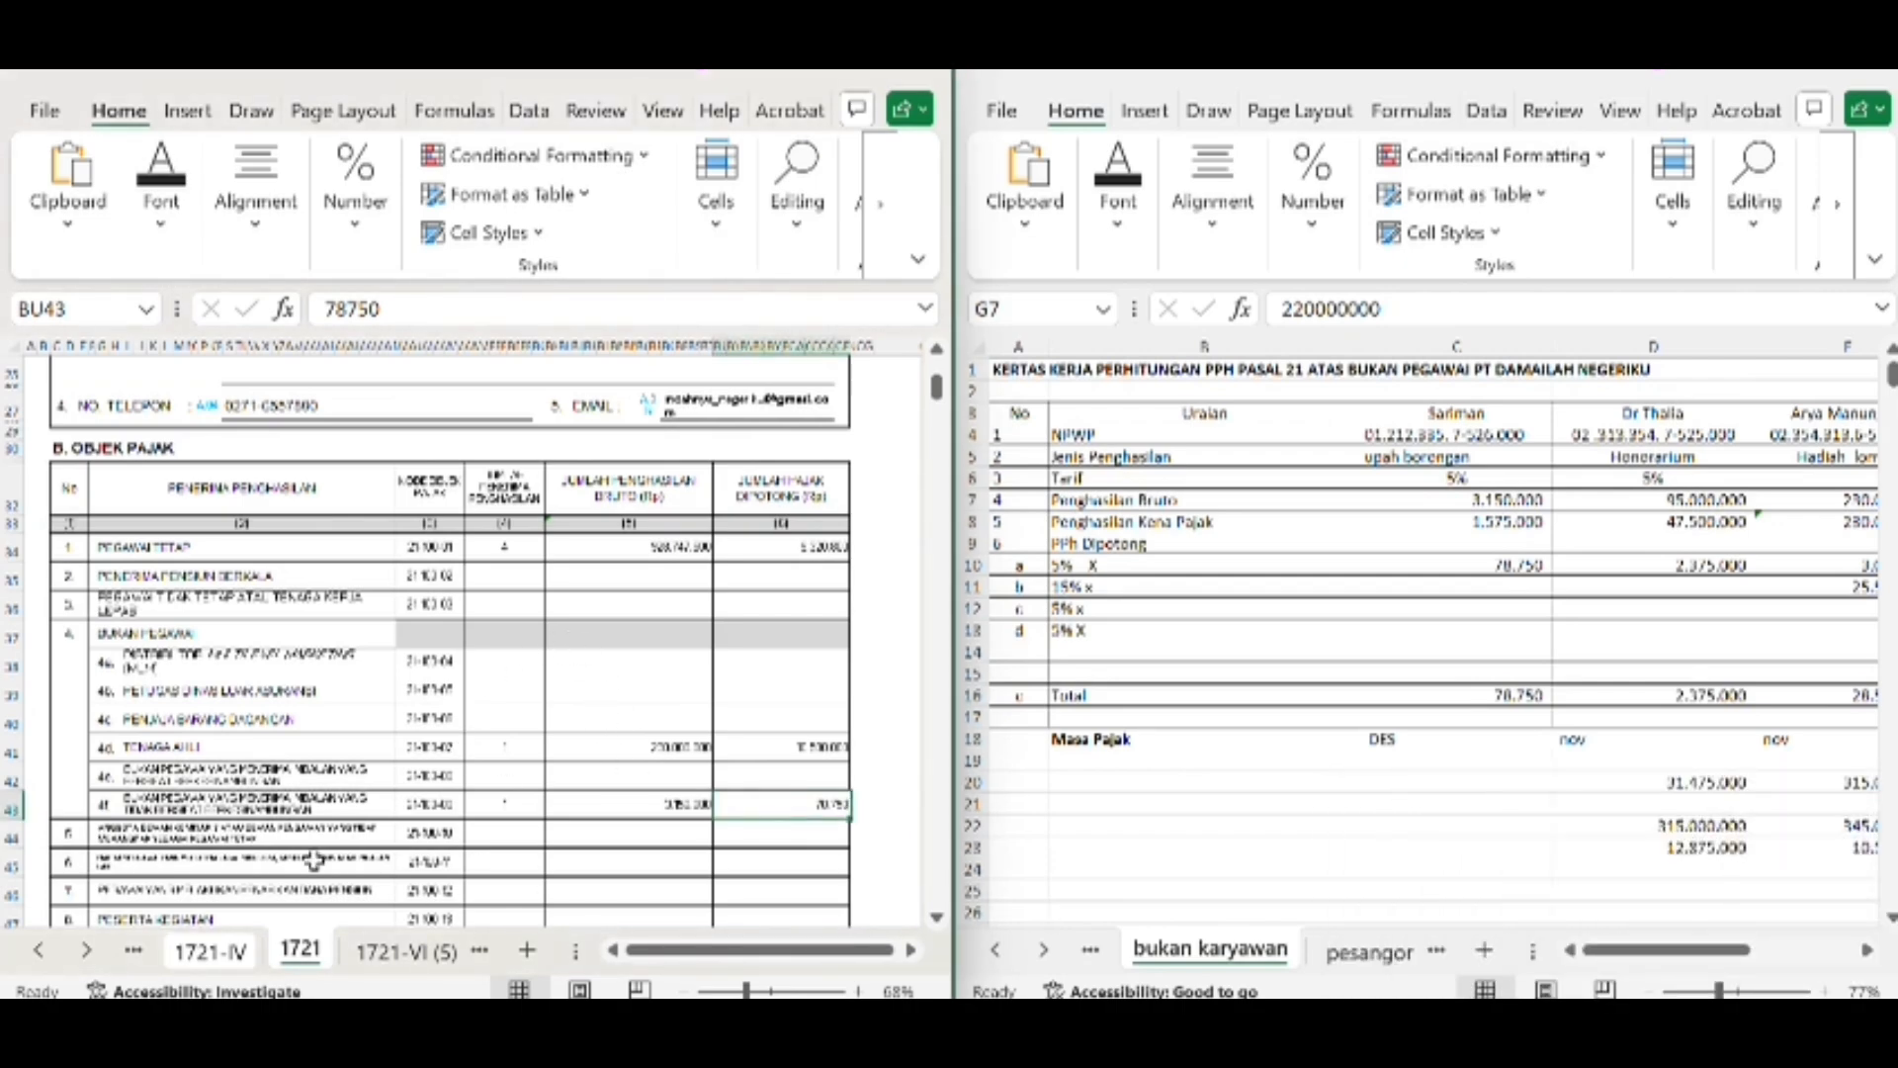
Compare the row 11 total on form 1721 with the total row at the end of form 1721-IV's deposit list
scroll(343, 674, down, 4)
scroll(343, 674, up, 3)
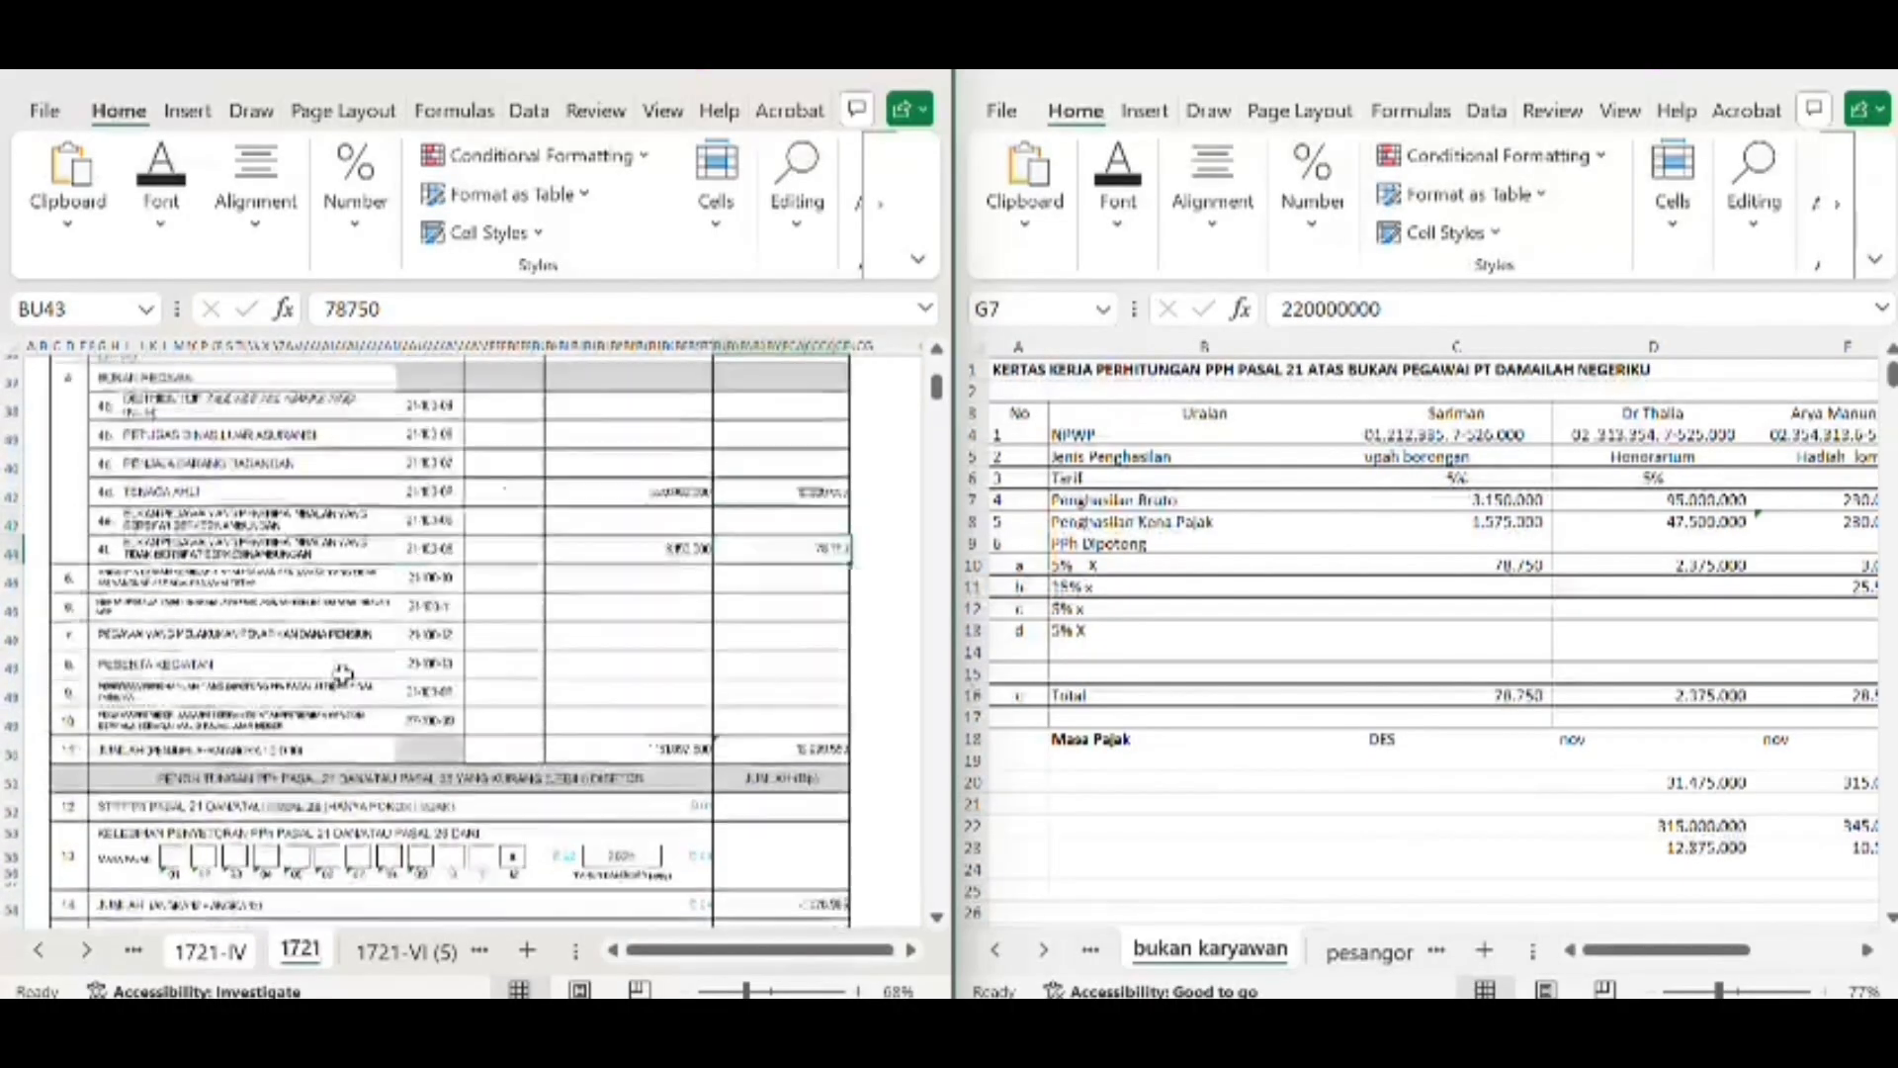
scroll(343, 675, down, 5)
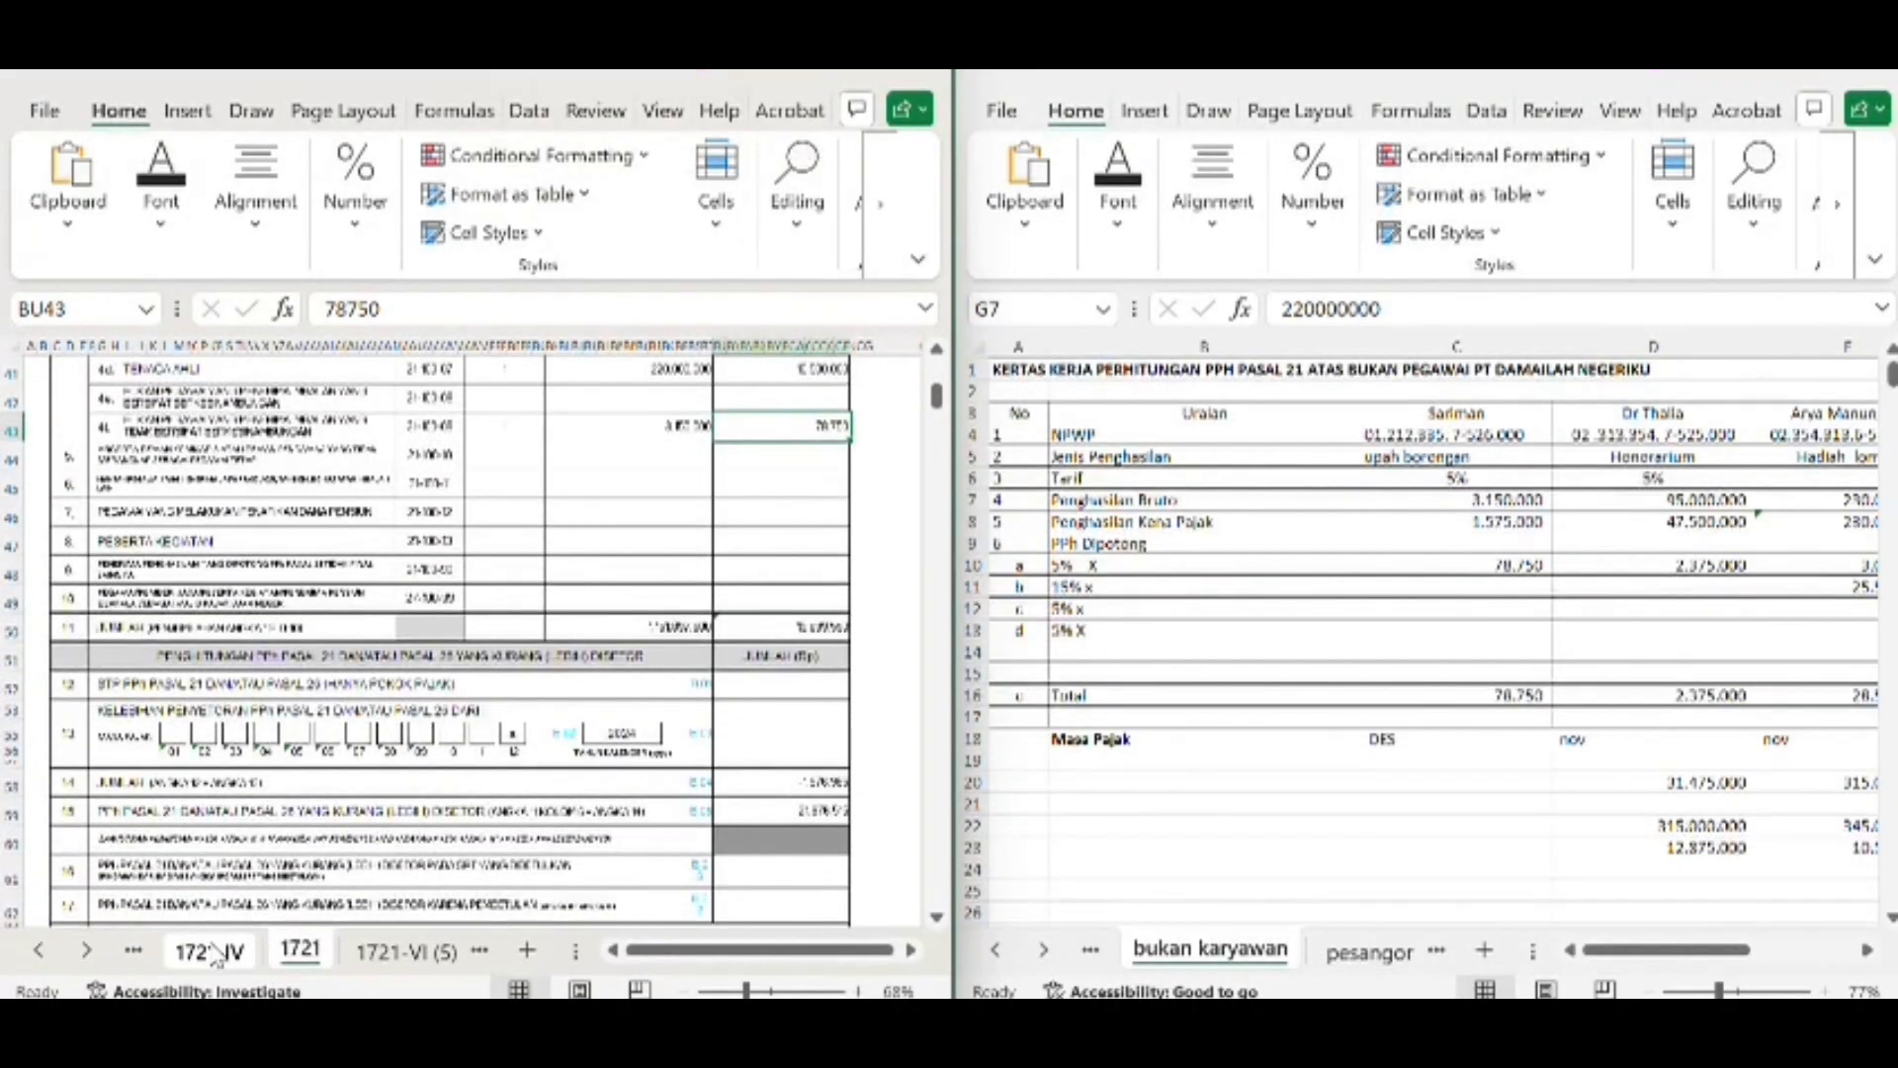
click(211, 951)
scroll(400, 714, down, 6)
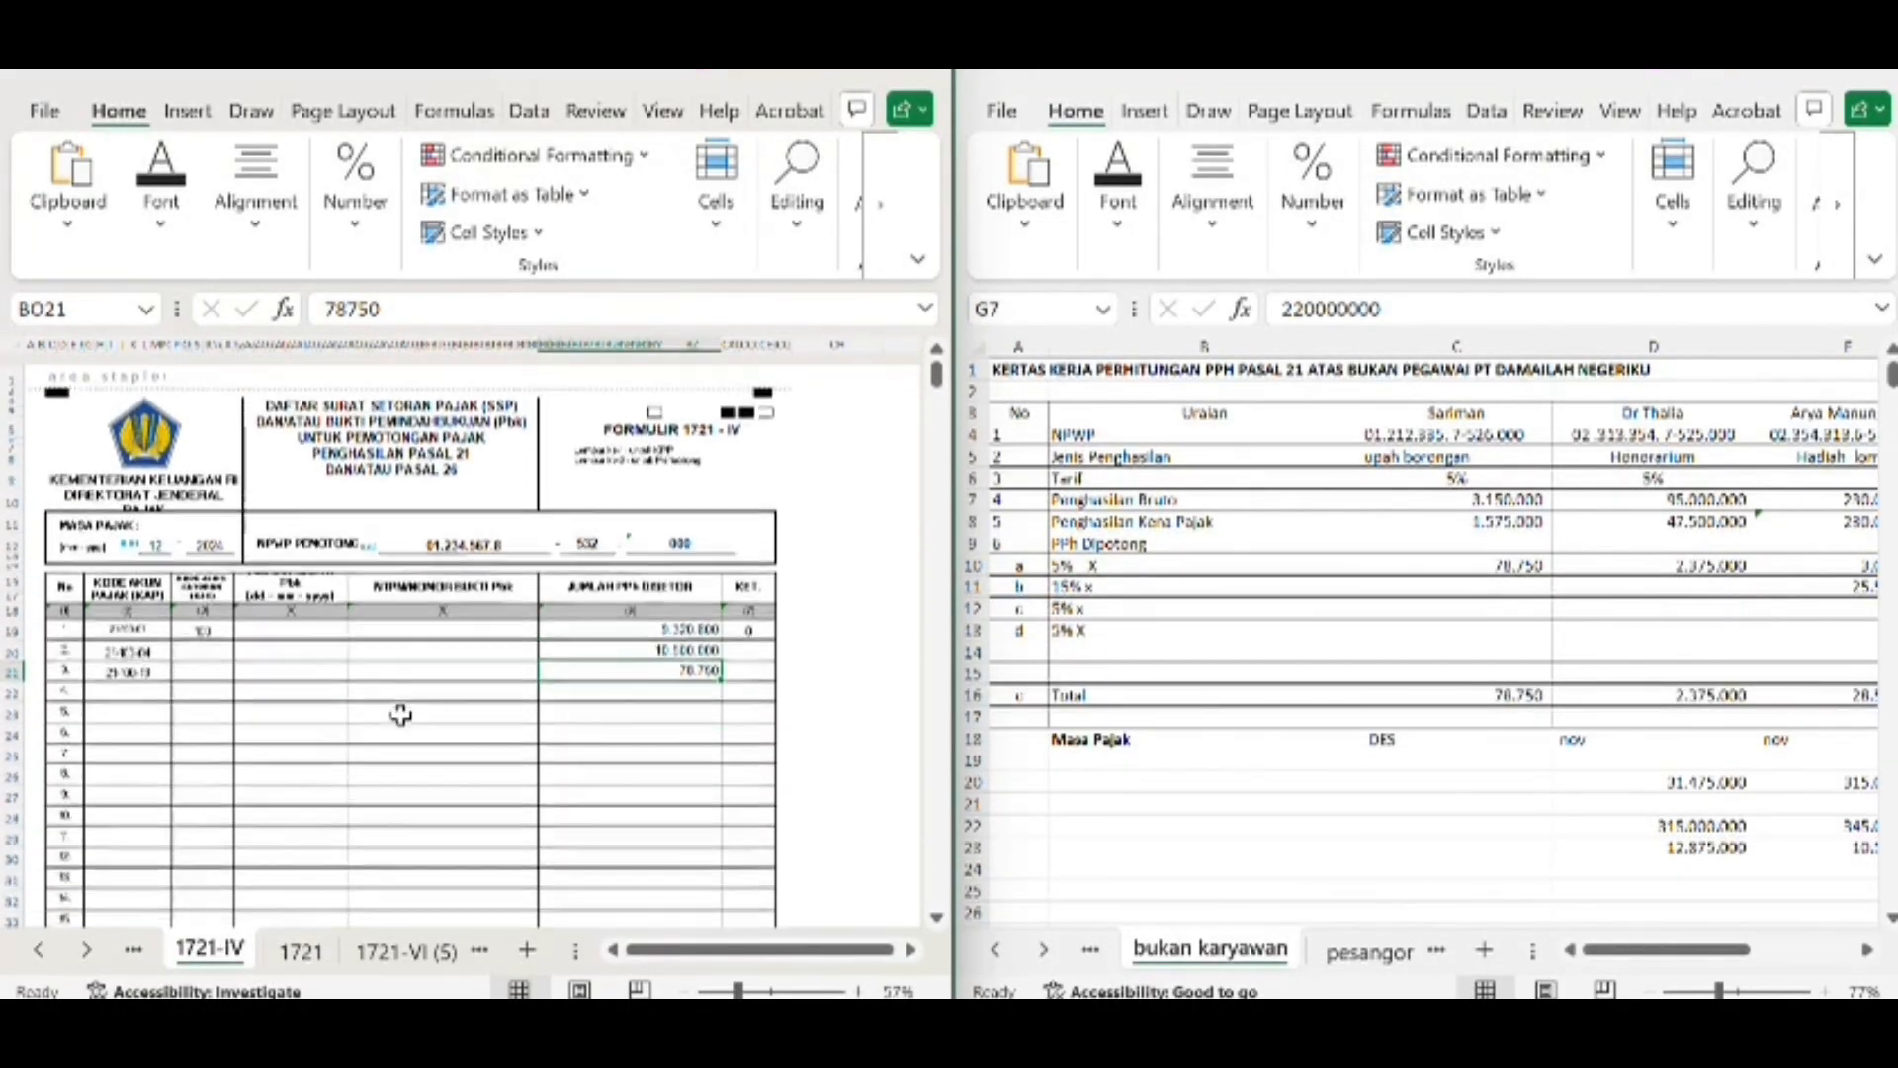
scroll(400, 714, up, 6)
scroll(401, 714, down, 7)
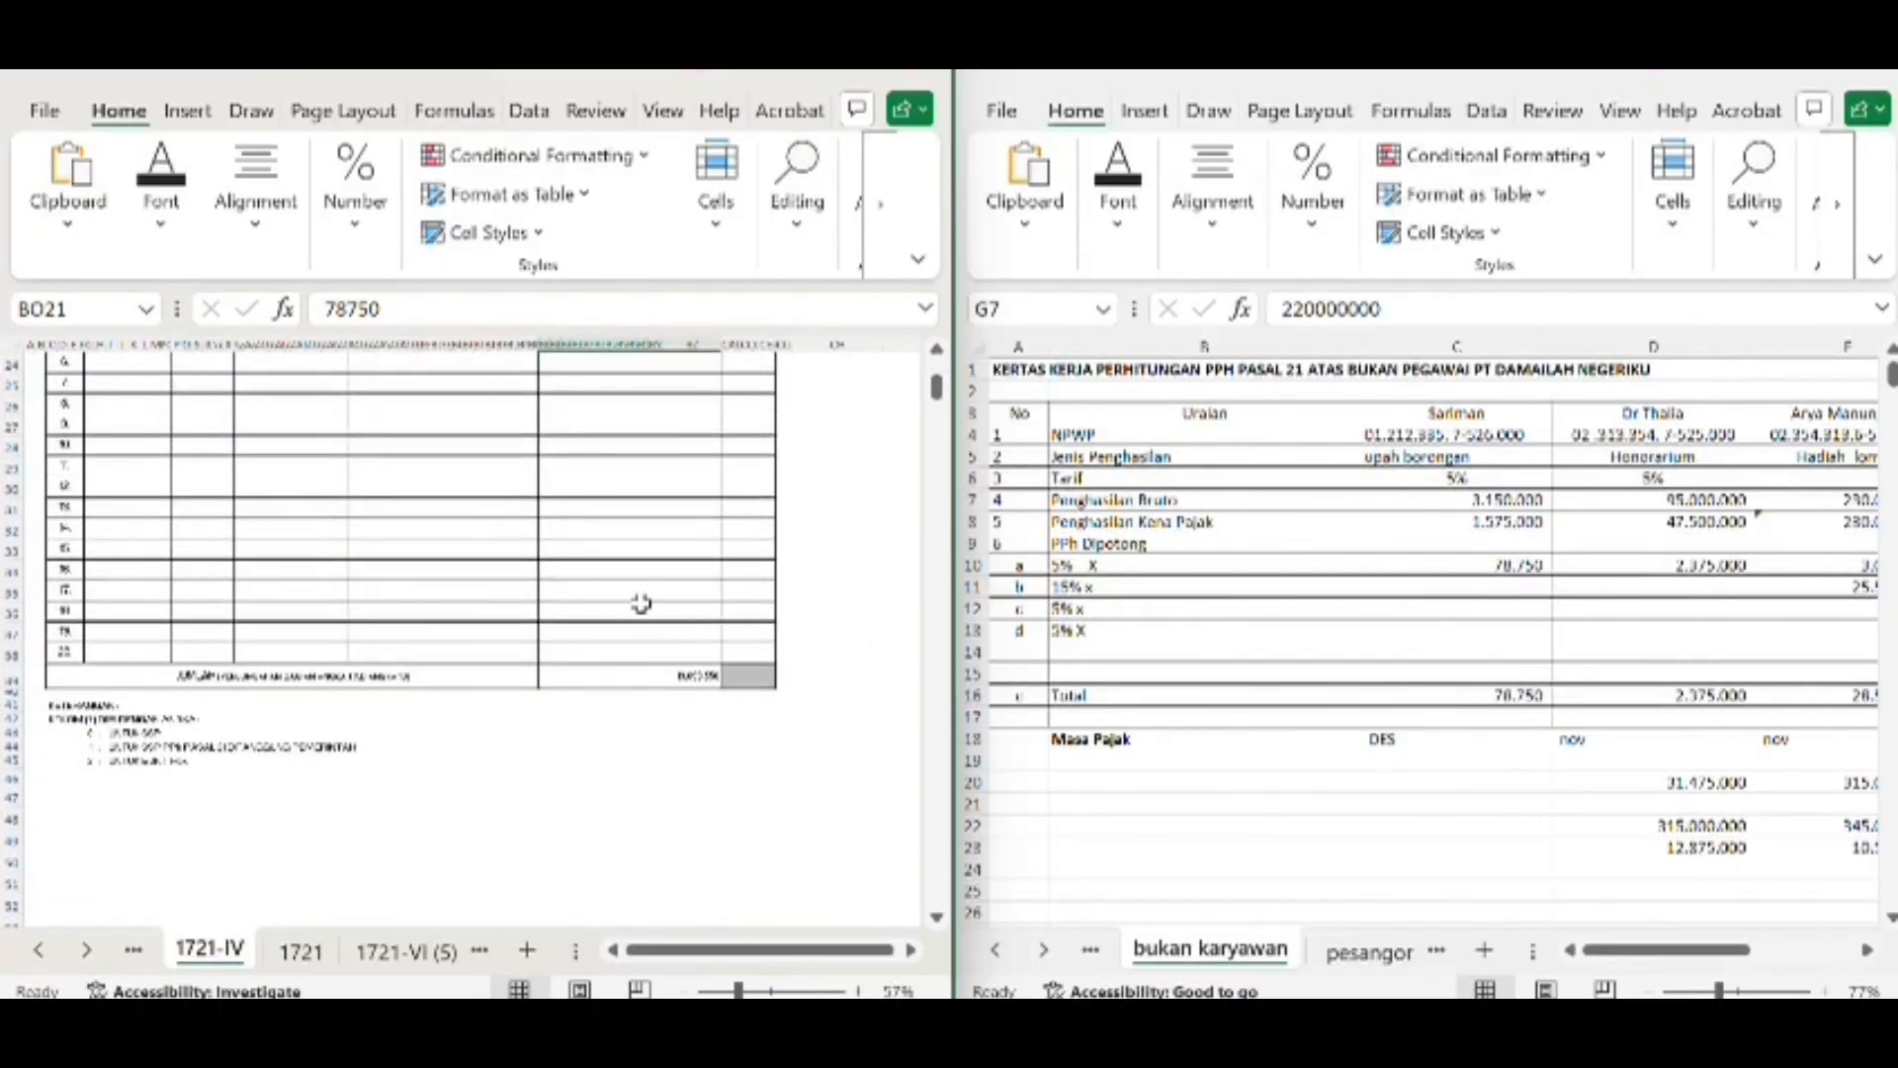
scroll(671, 576, up, 5)
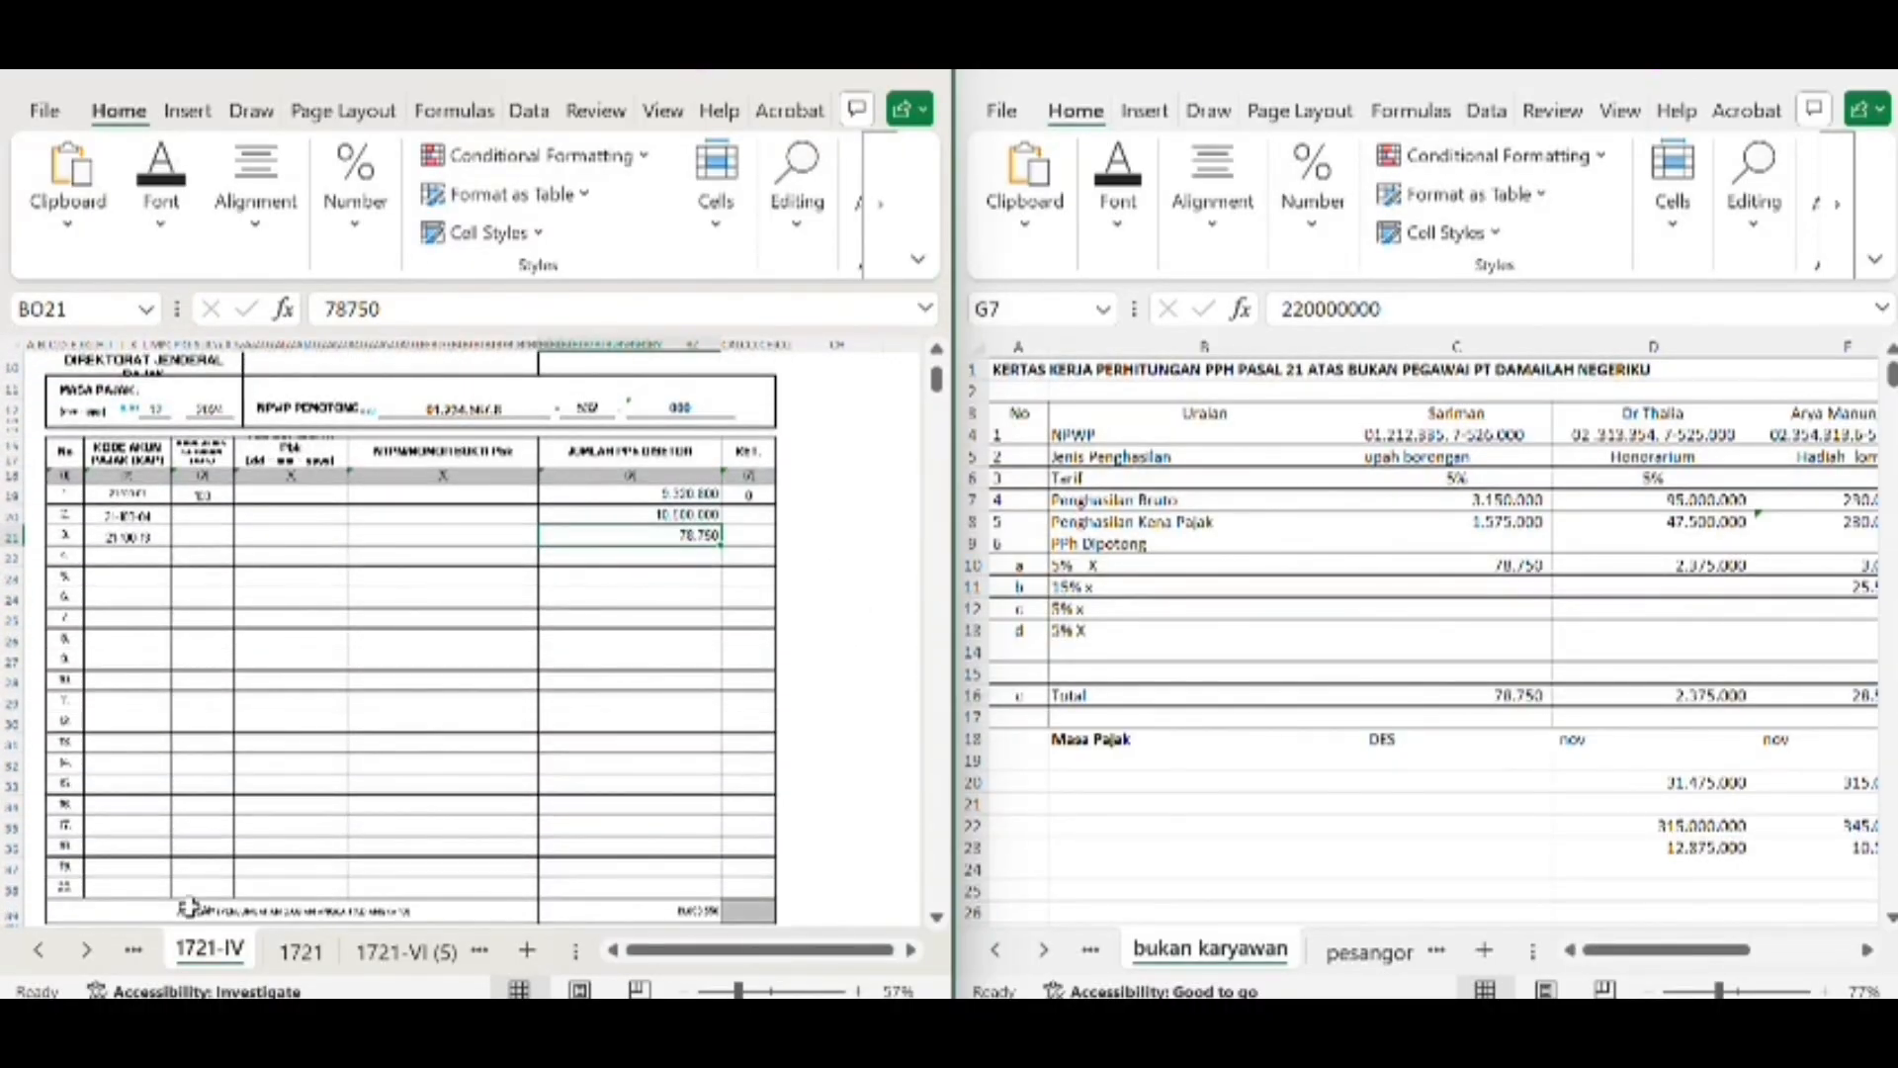
Open form 1721-II and examine the listed recipients with their tax object codes, gross income and withheld tax
click(137, 951)
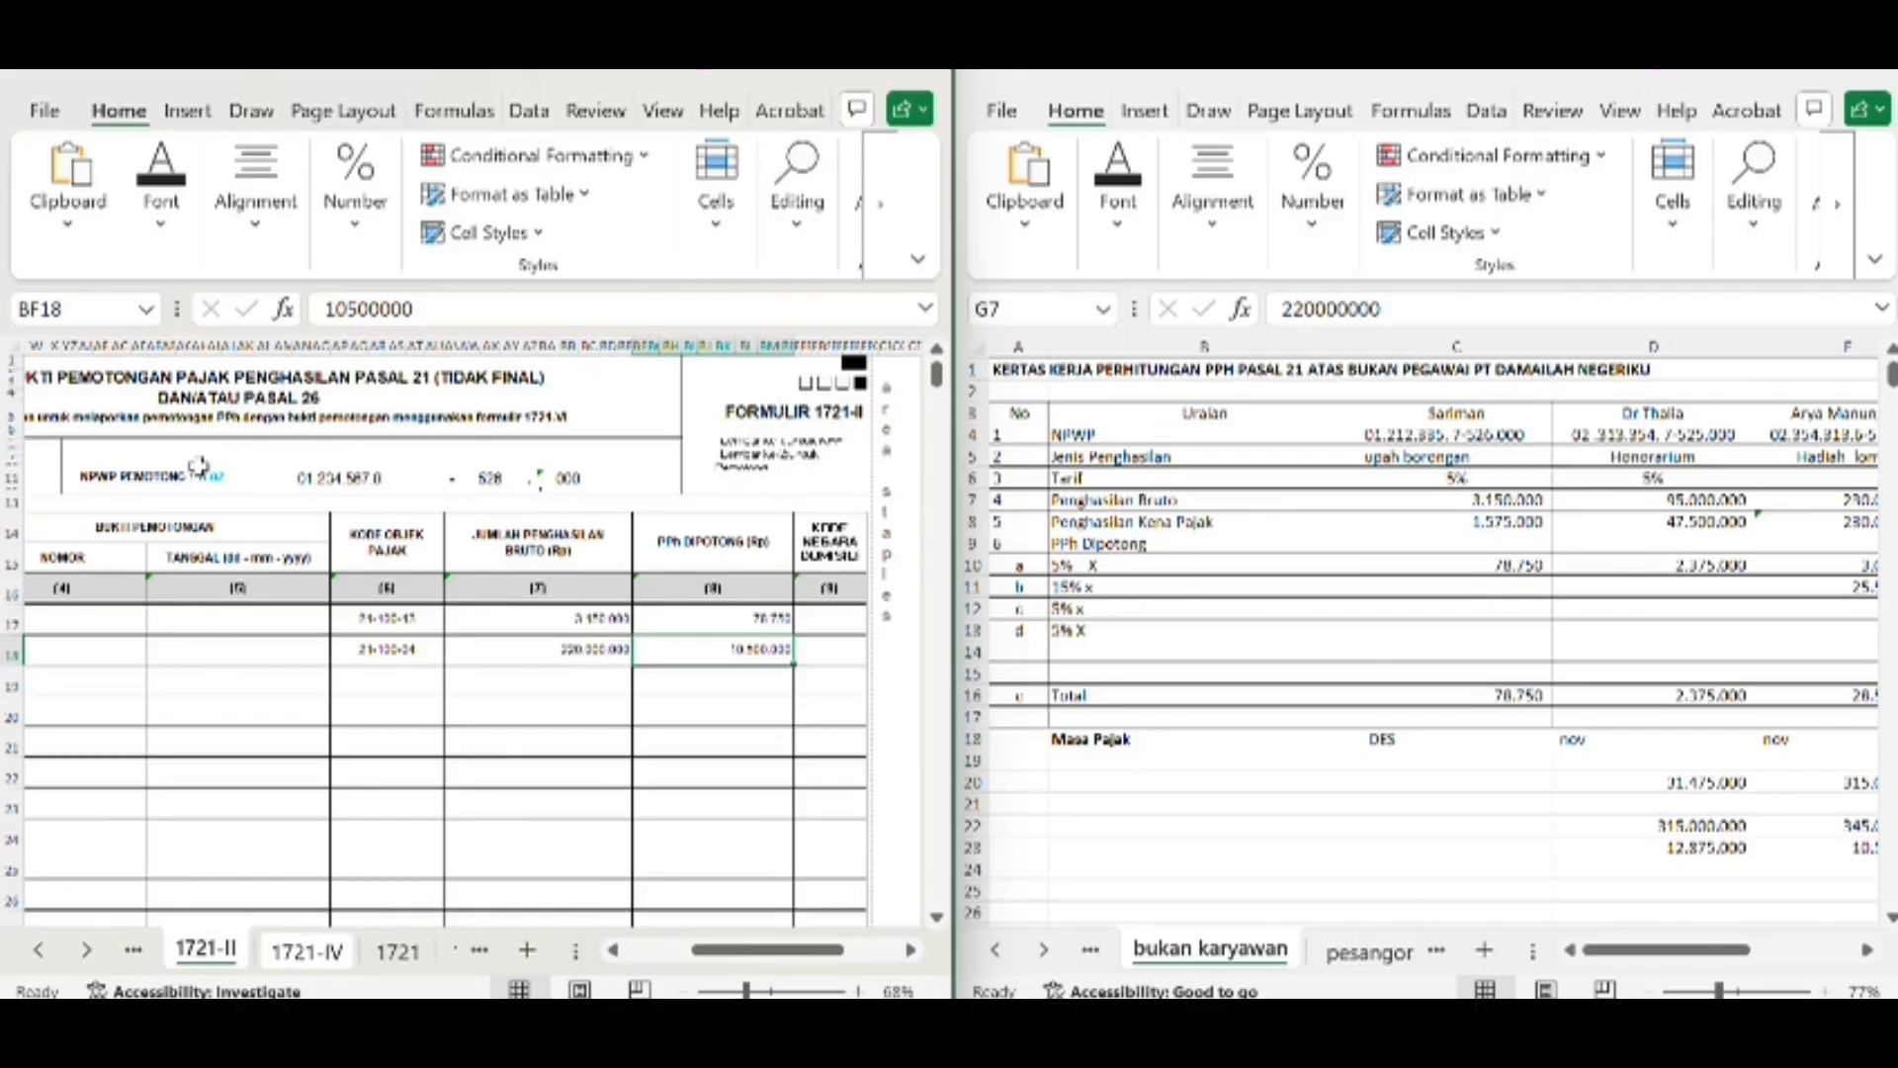
scroll(238, 425, left, 5)
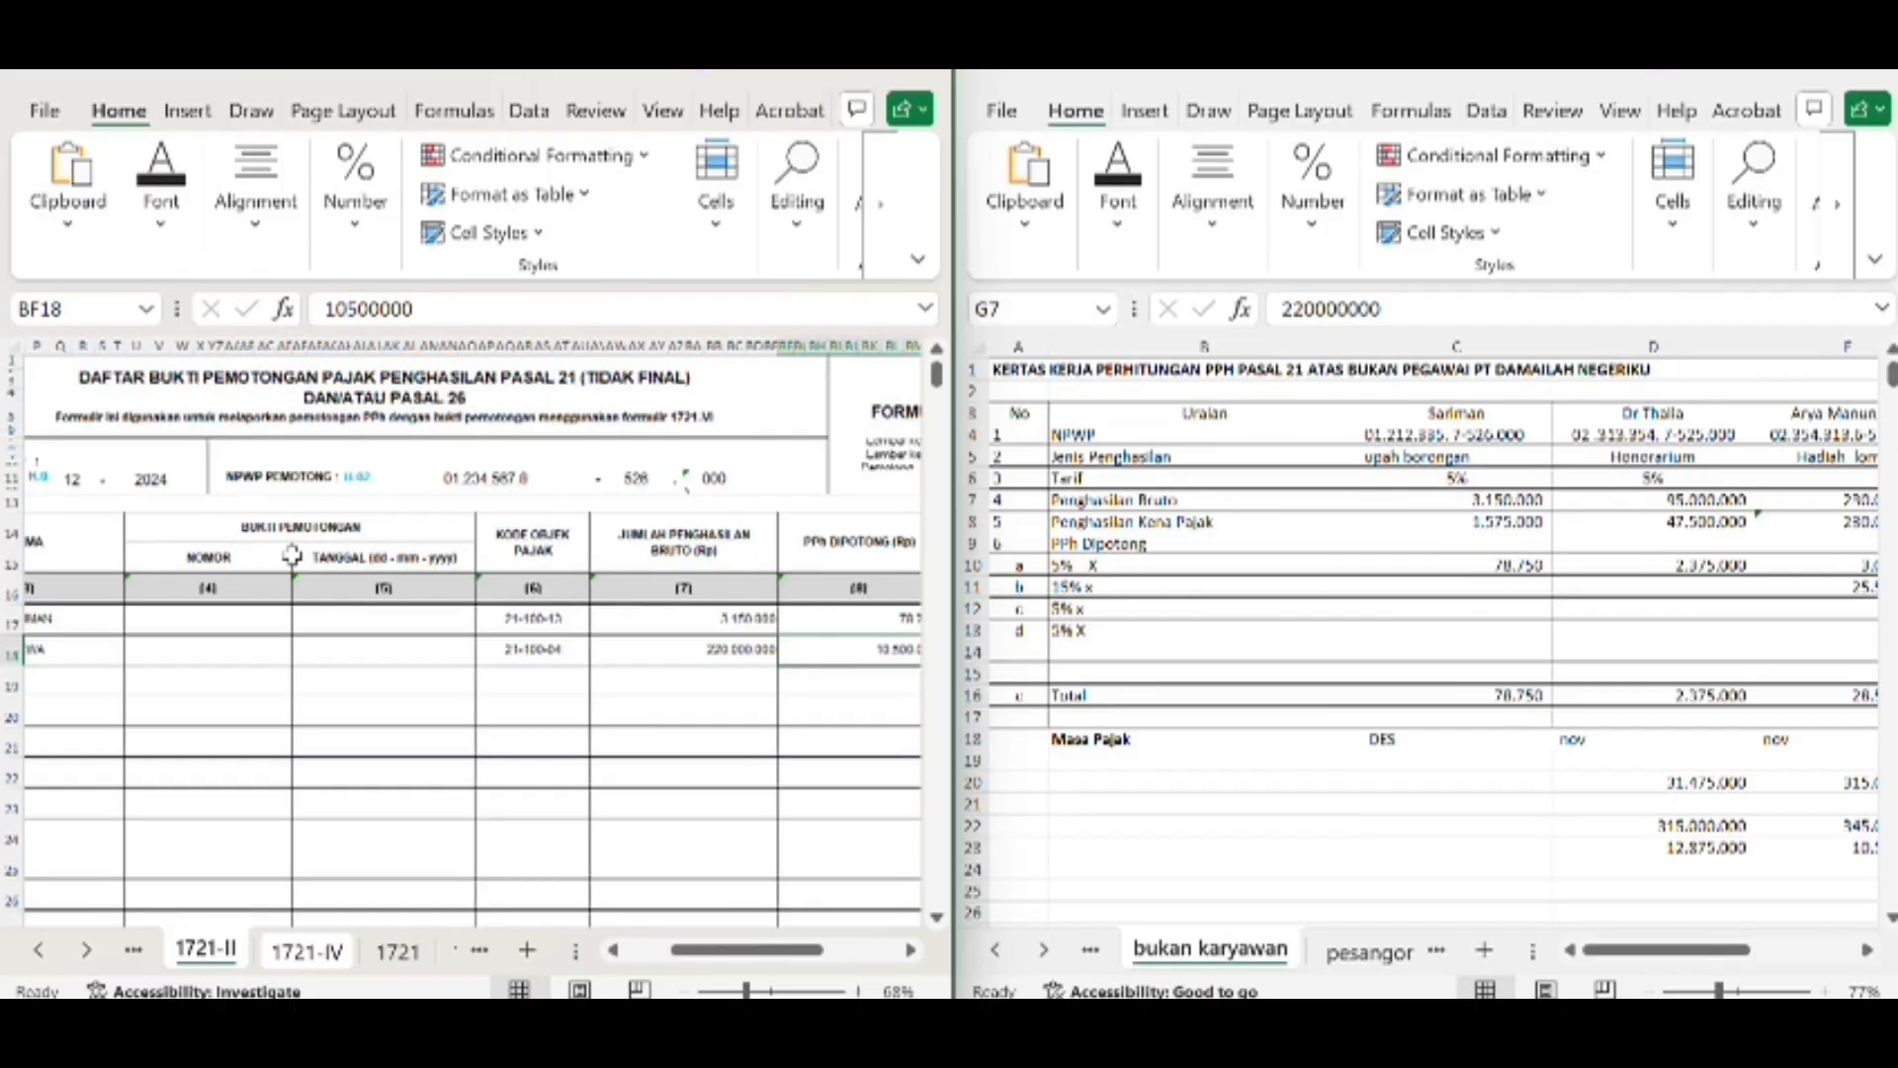
scroll(326, 534, left, 6)
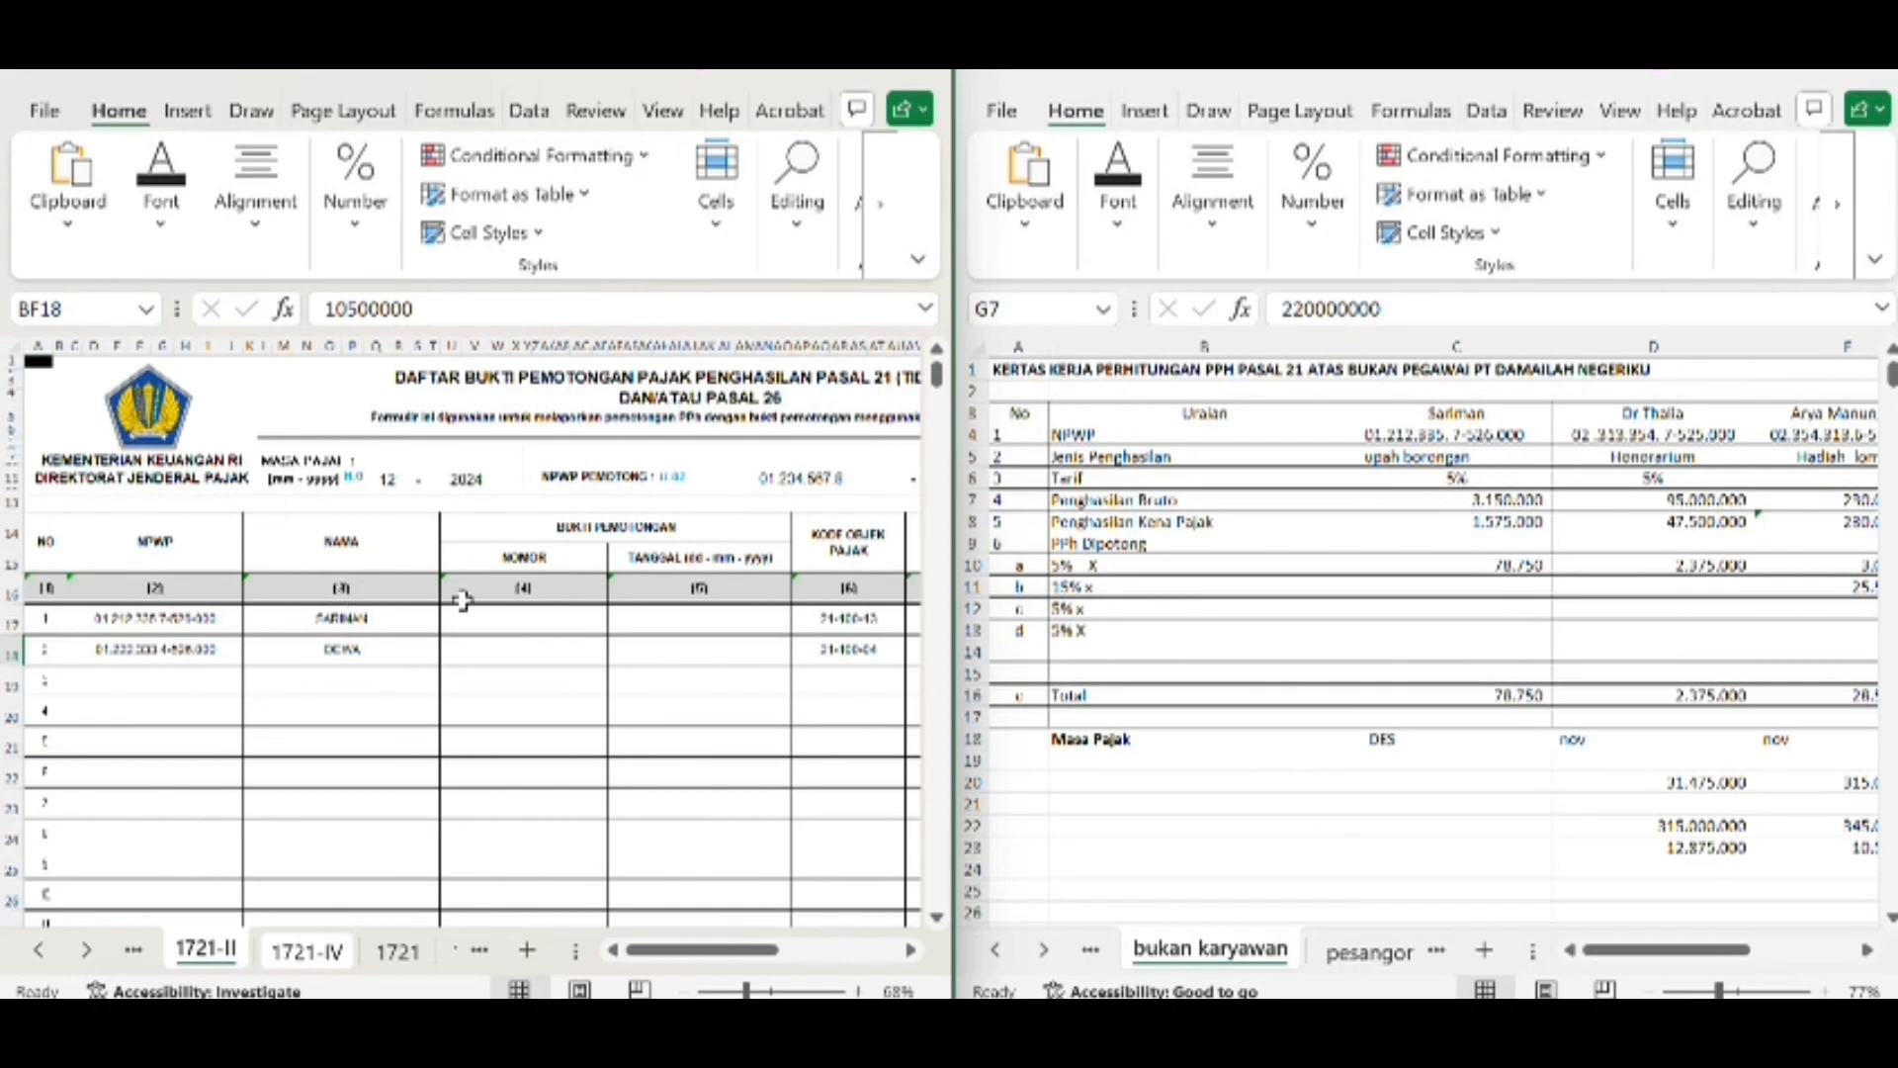
Compare the first recipient's NPWP in C17 of form 1721-II with the recipients in the bukan karyawan worksheet
scroll(341, 682, down, 1)
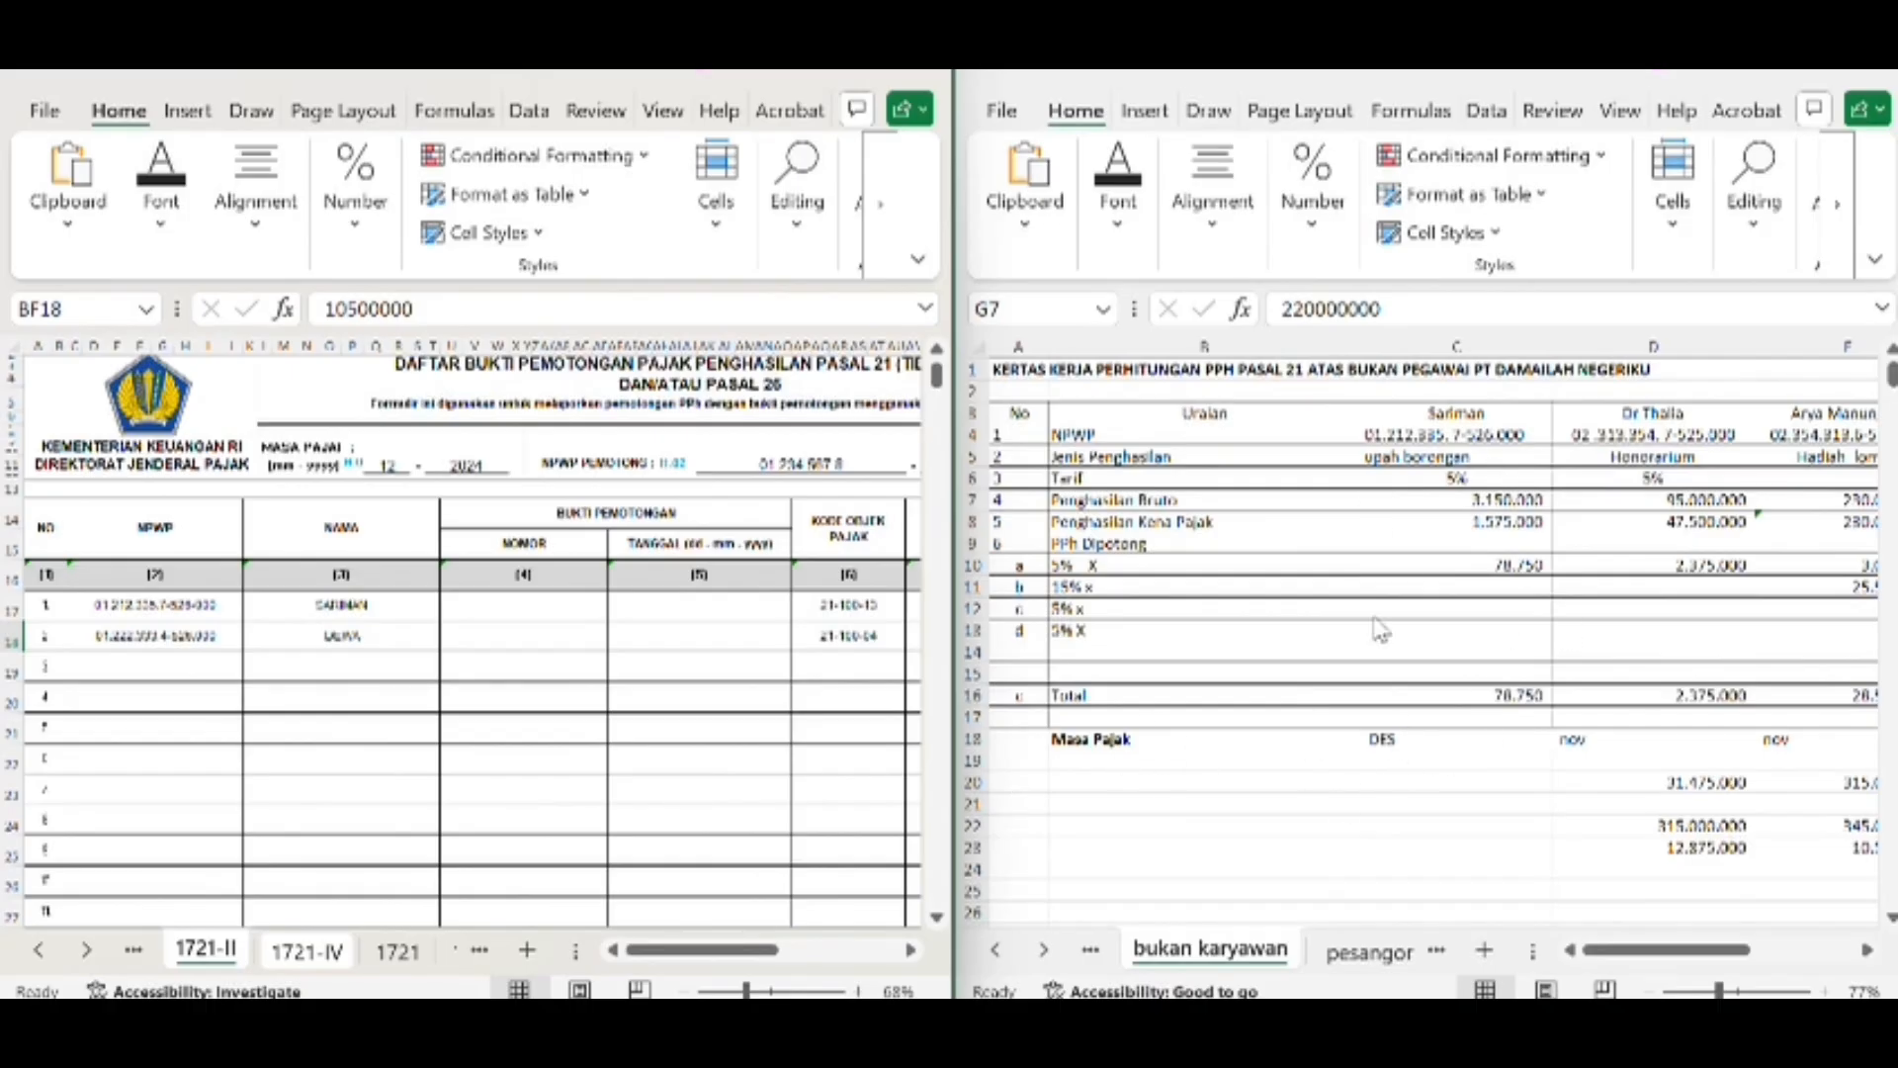
scroll(1382, 630, right, 3)
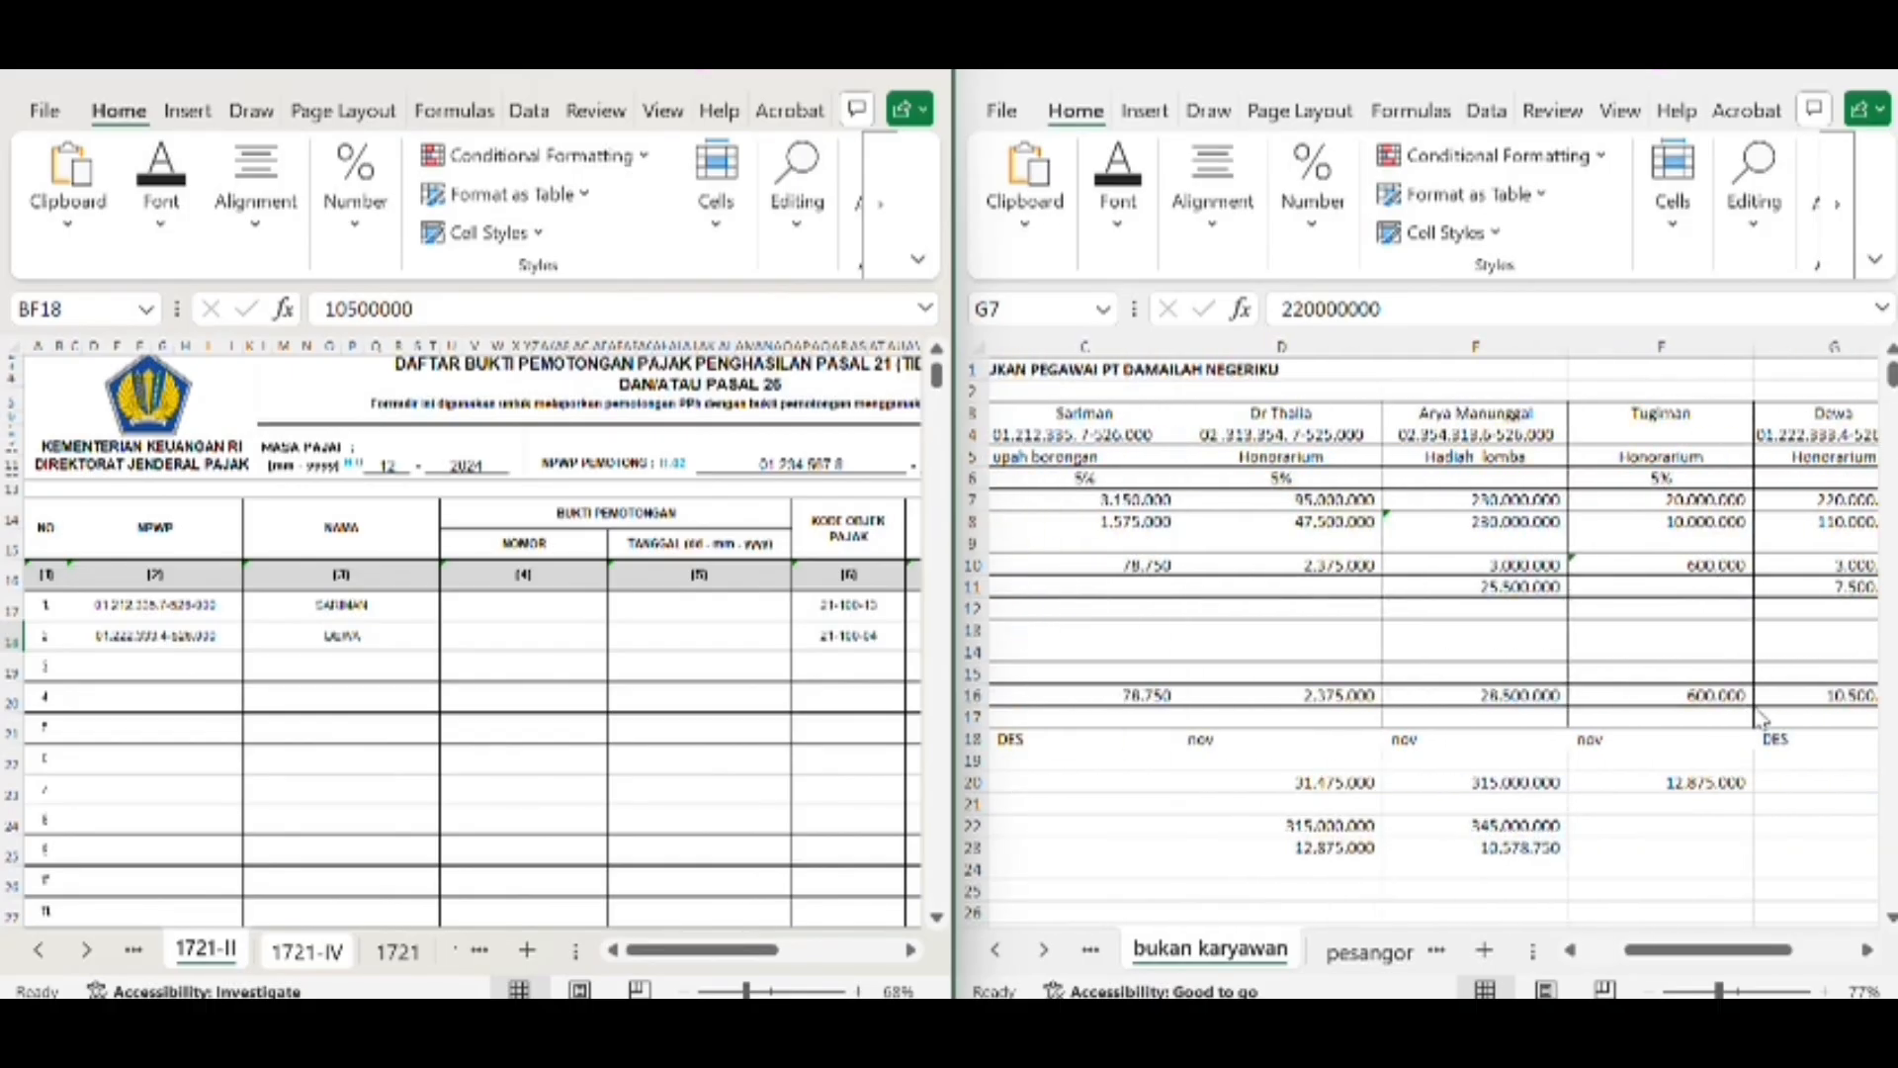
click(187, 604)
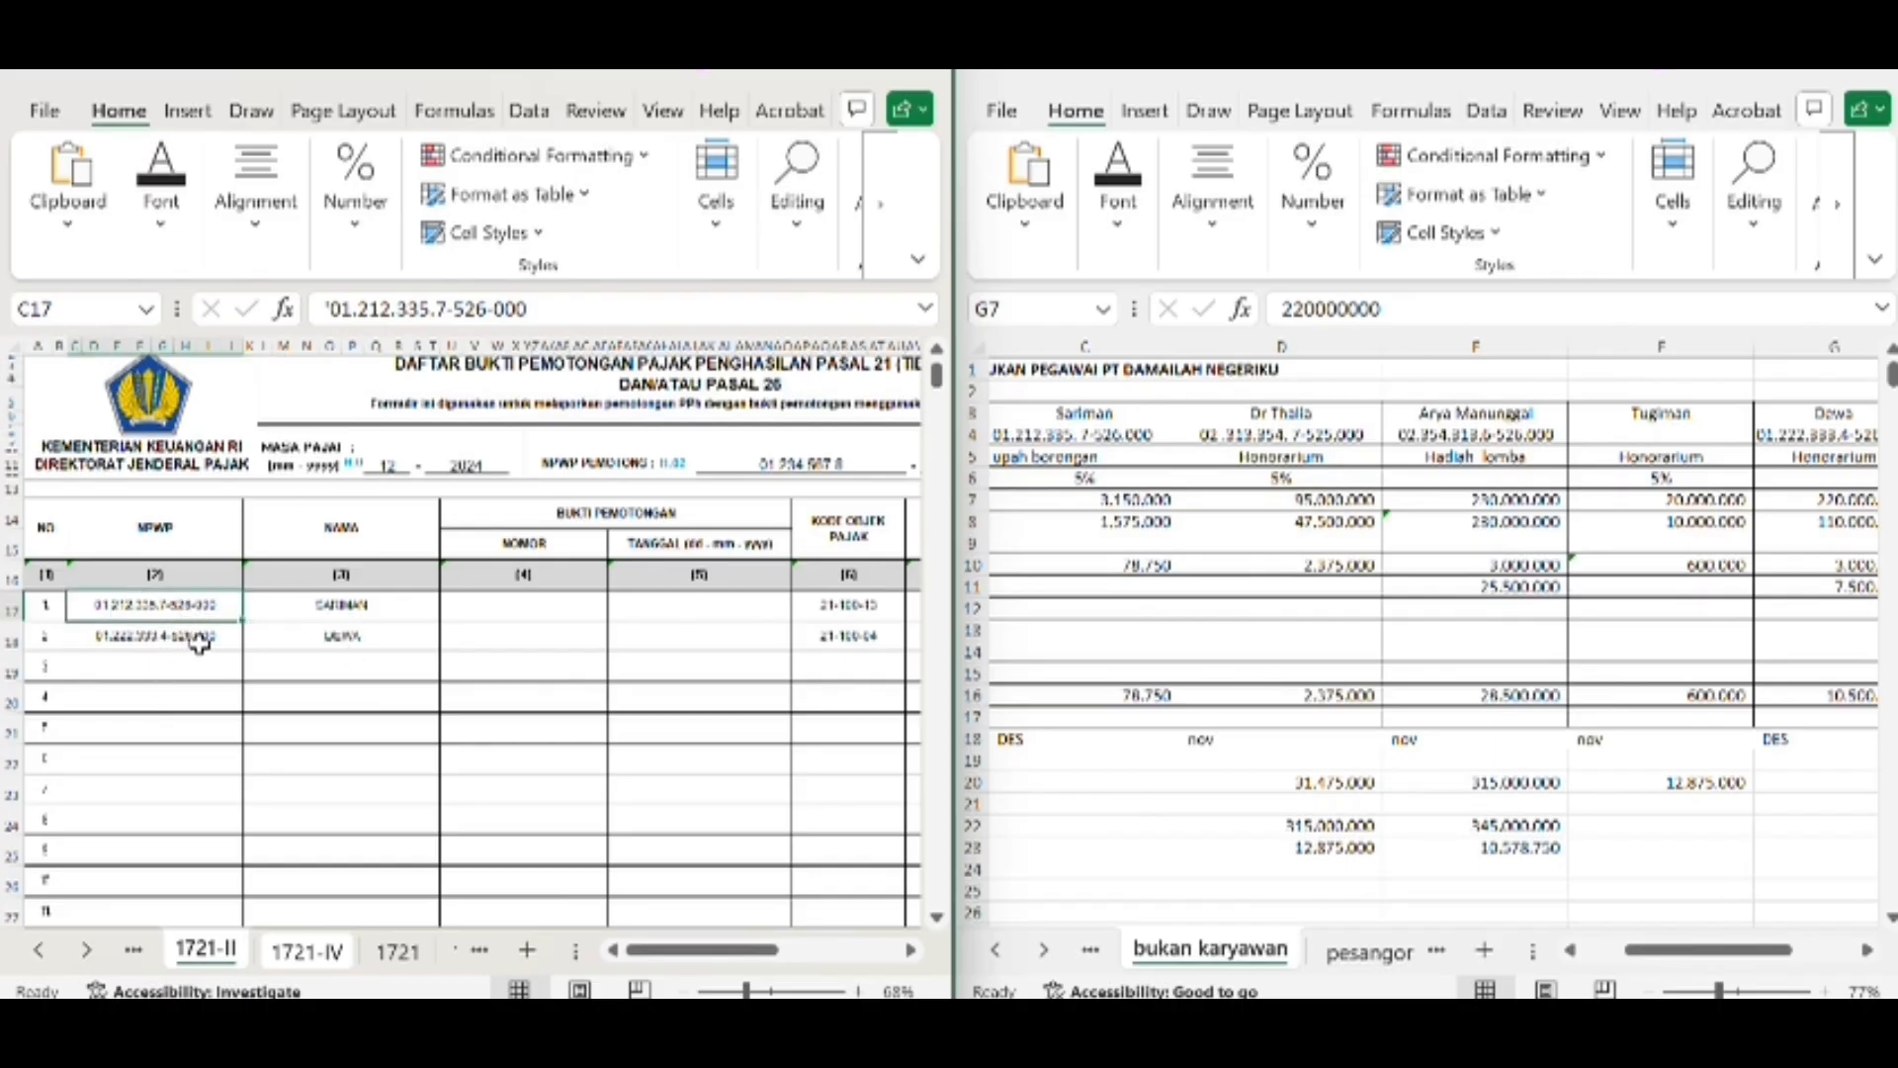
Compare row 17's gross income and withheld tax on form 1721-II with C7, C16 and C10 of the bukan karyawan worksheet
scroll(644, 622, right, 5)
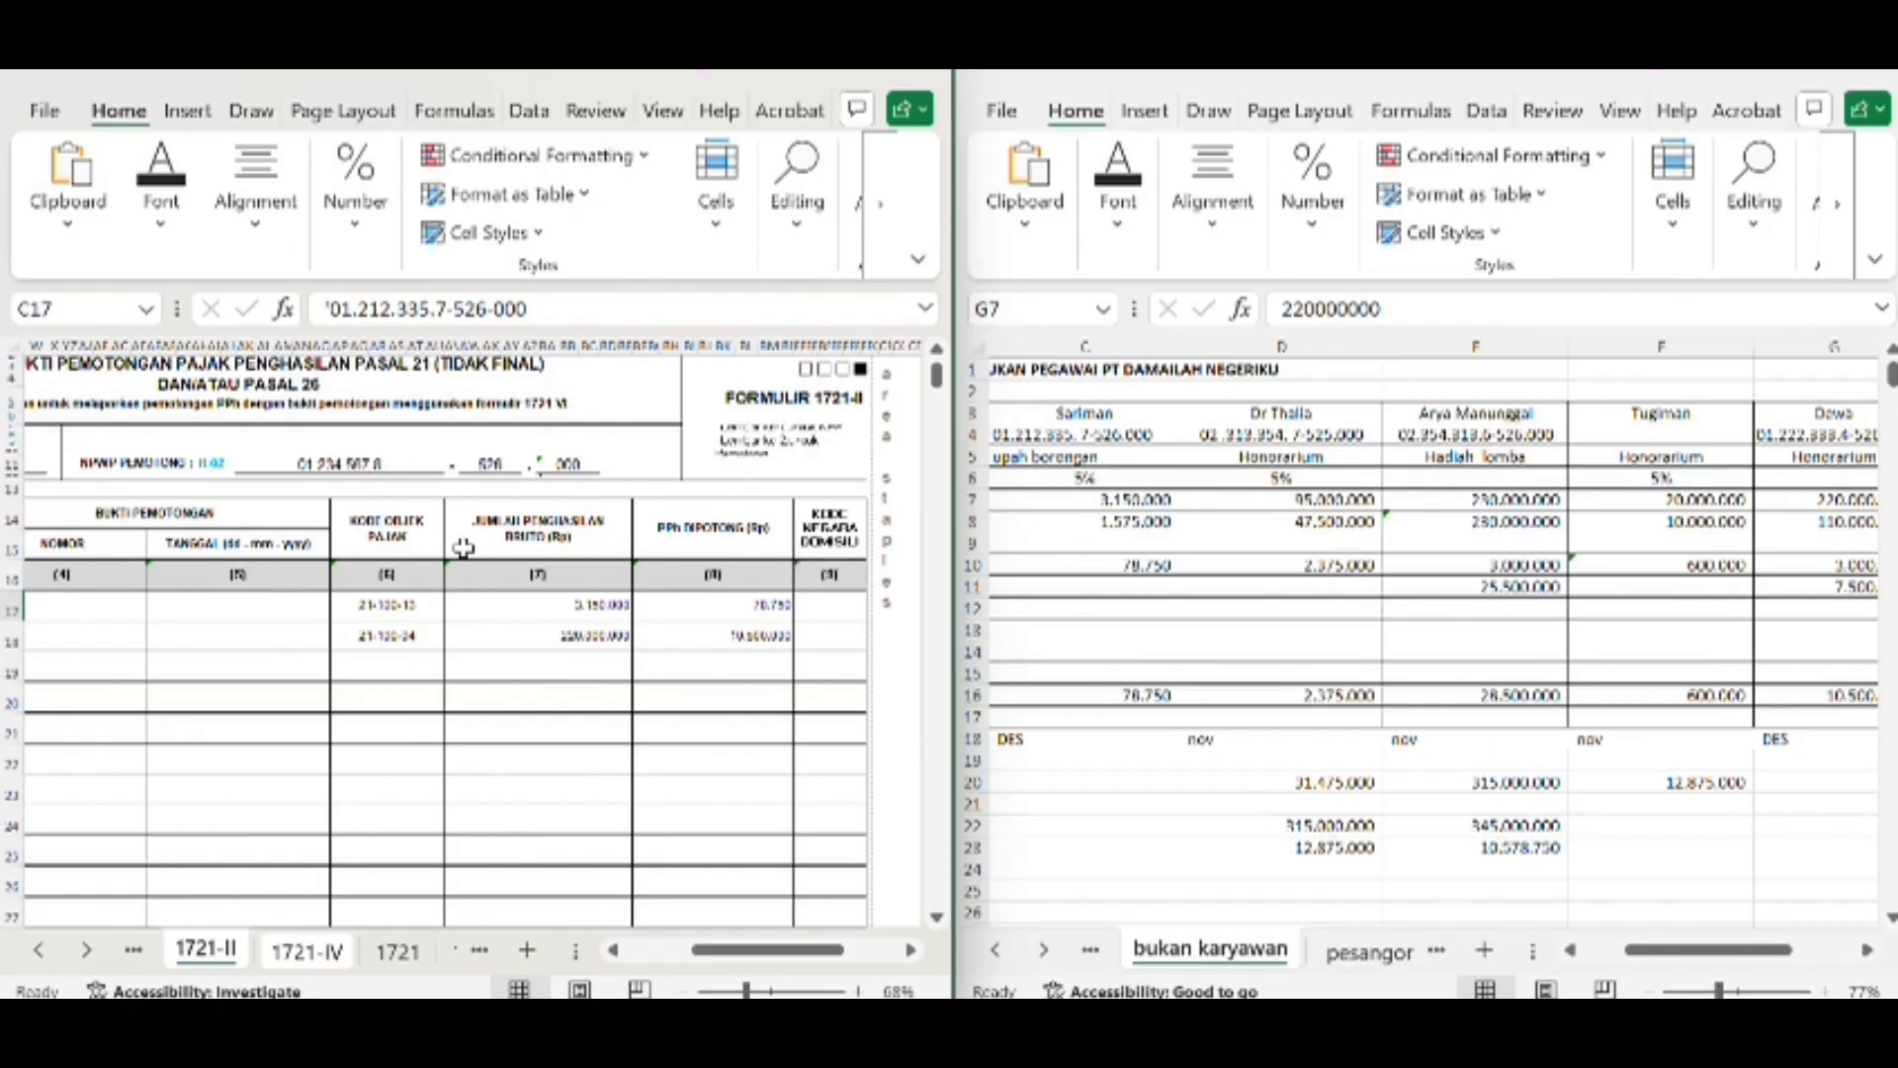
scroll(534, 623, right, 2)
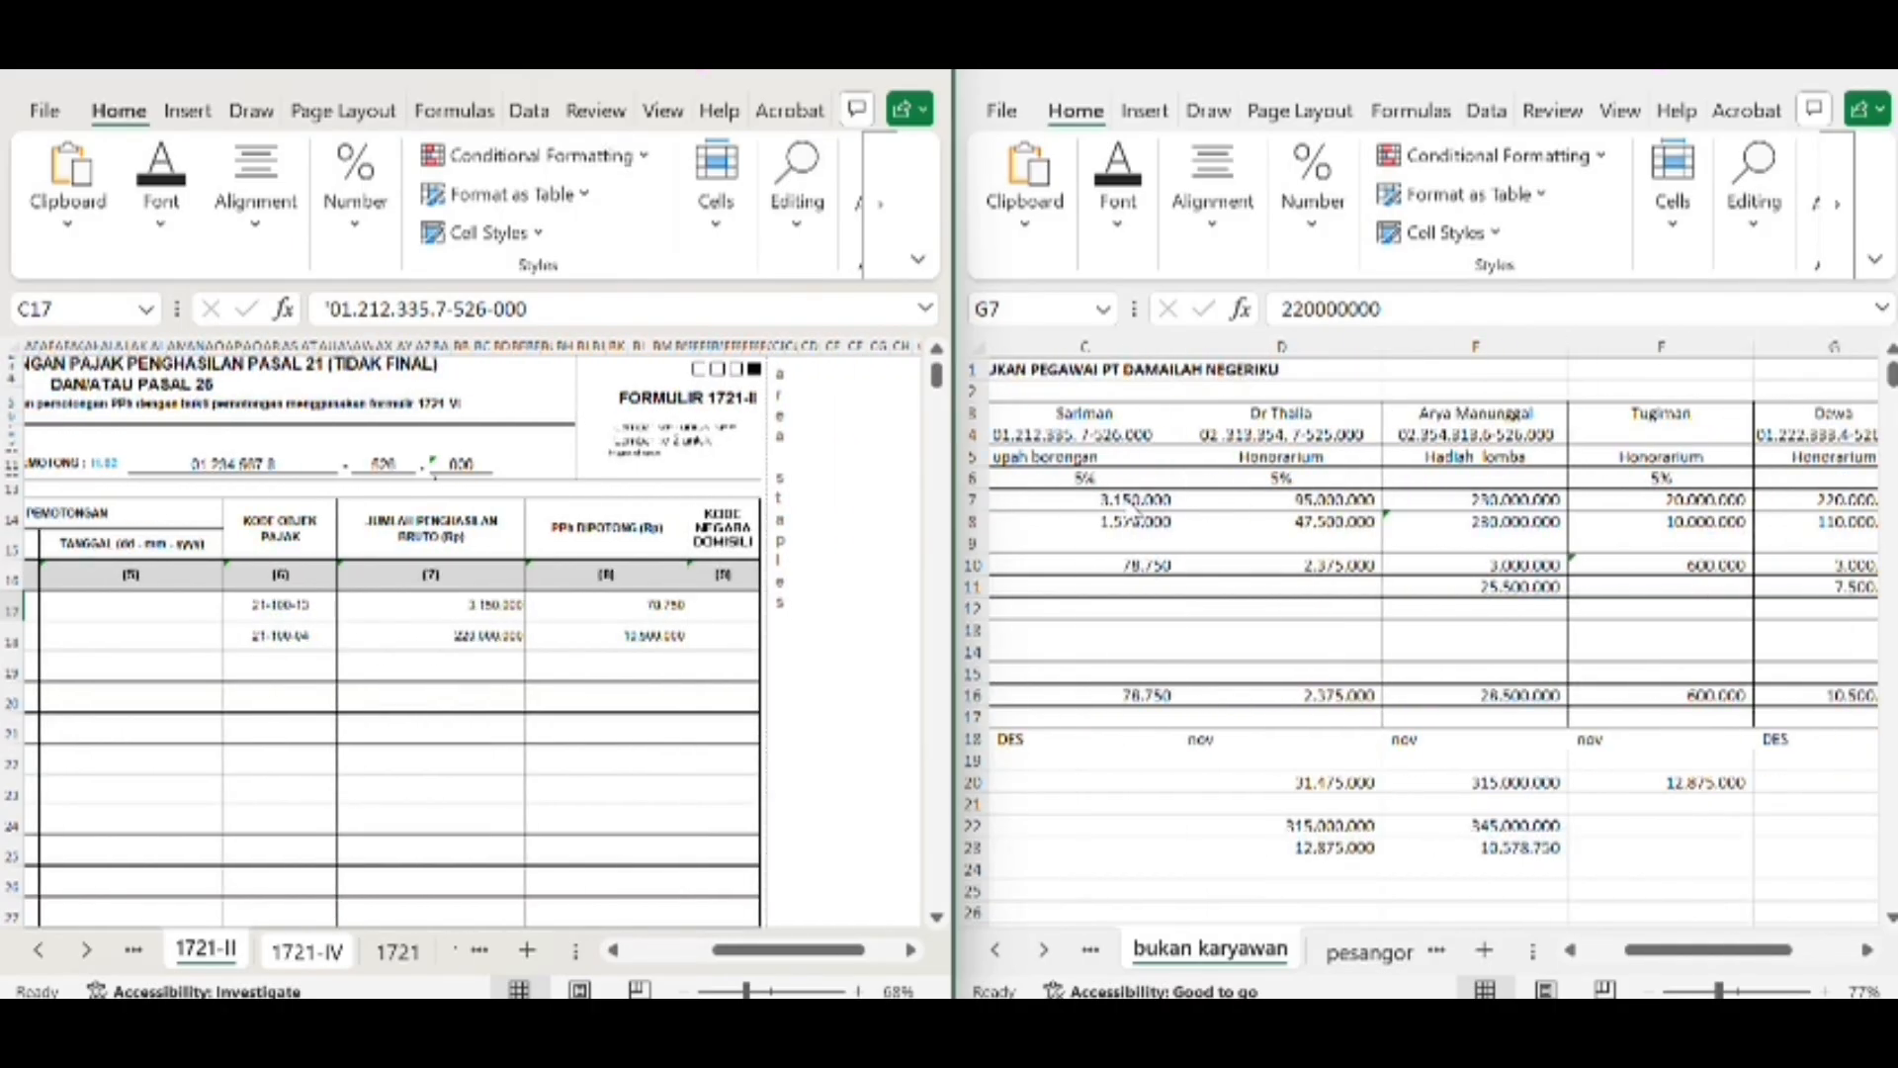
scroll(1078, 510, left, 3)
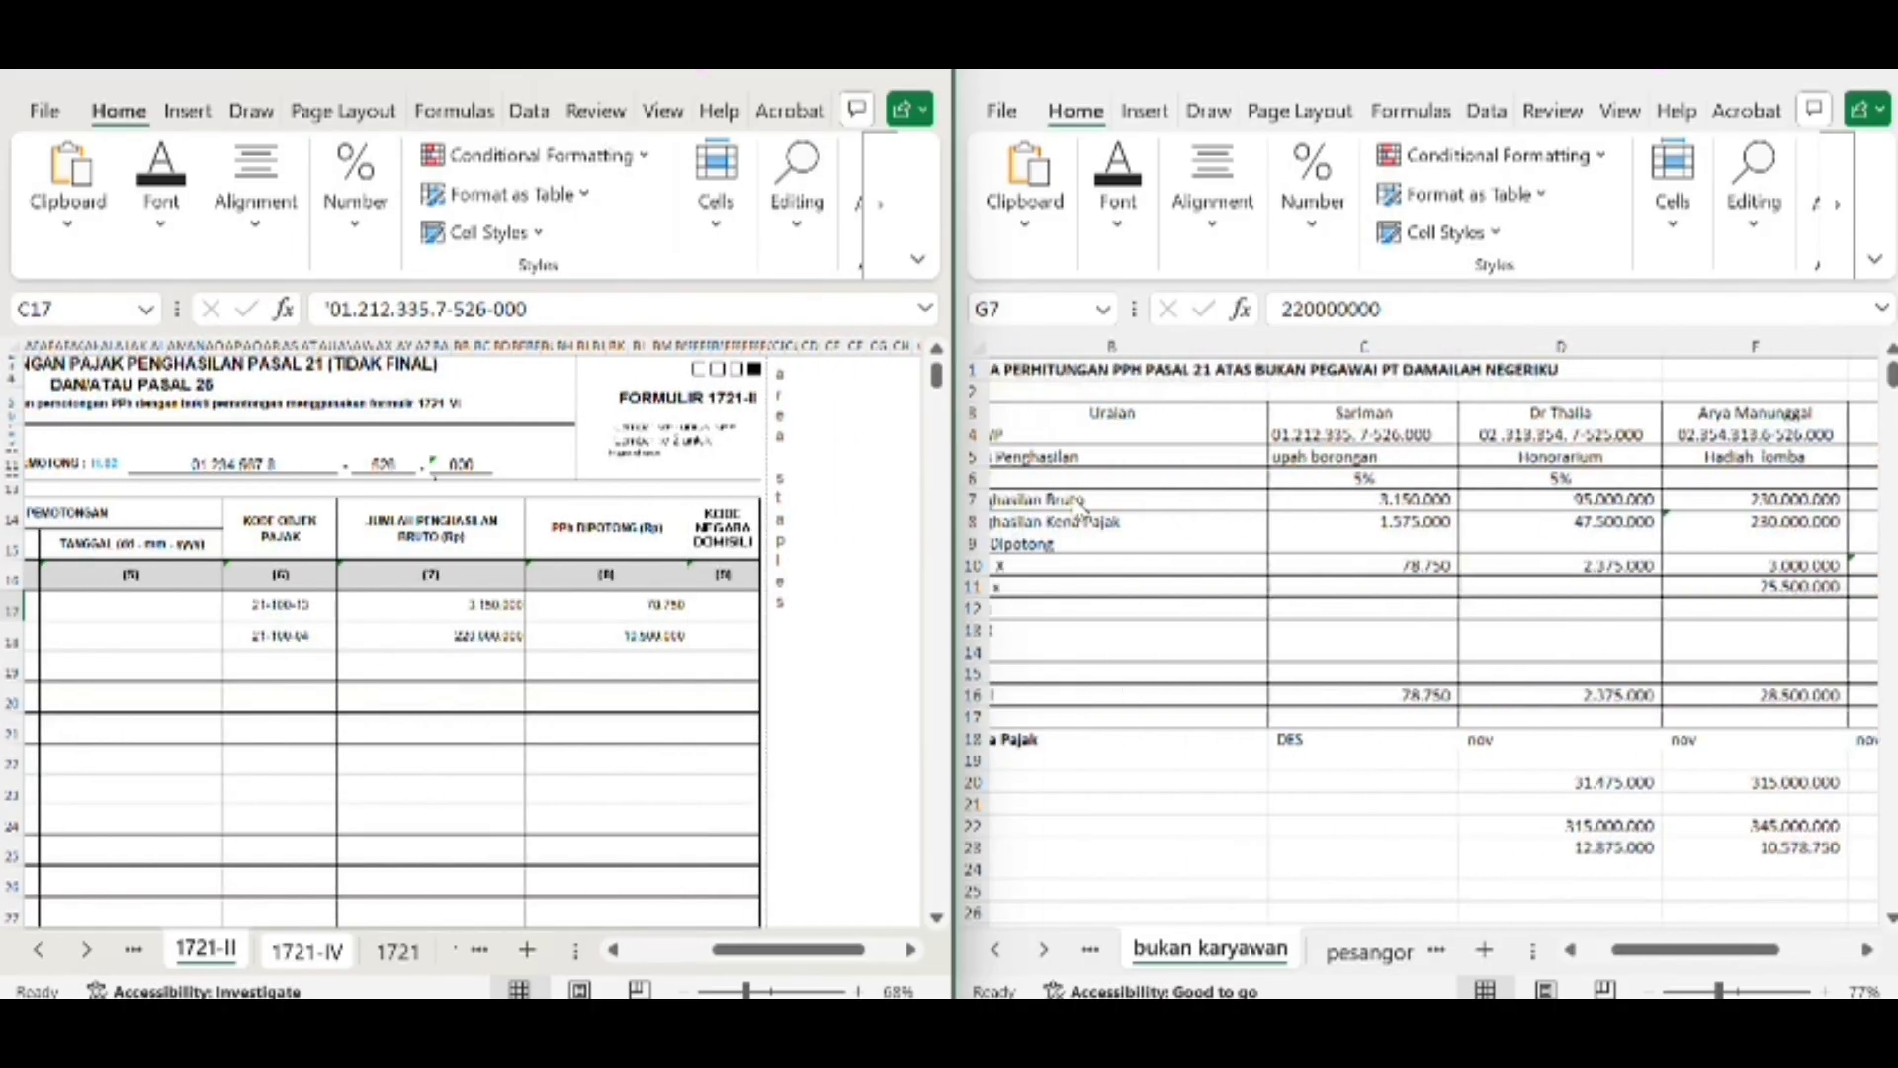
click(1471, 504)
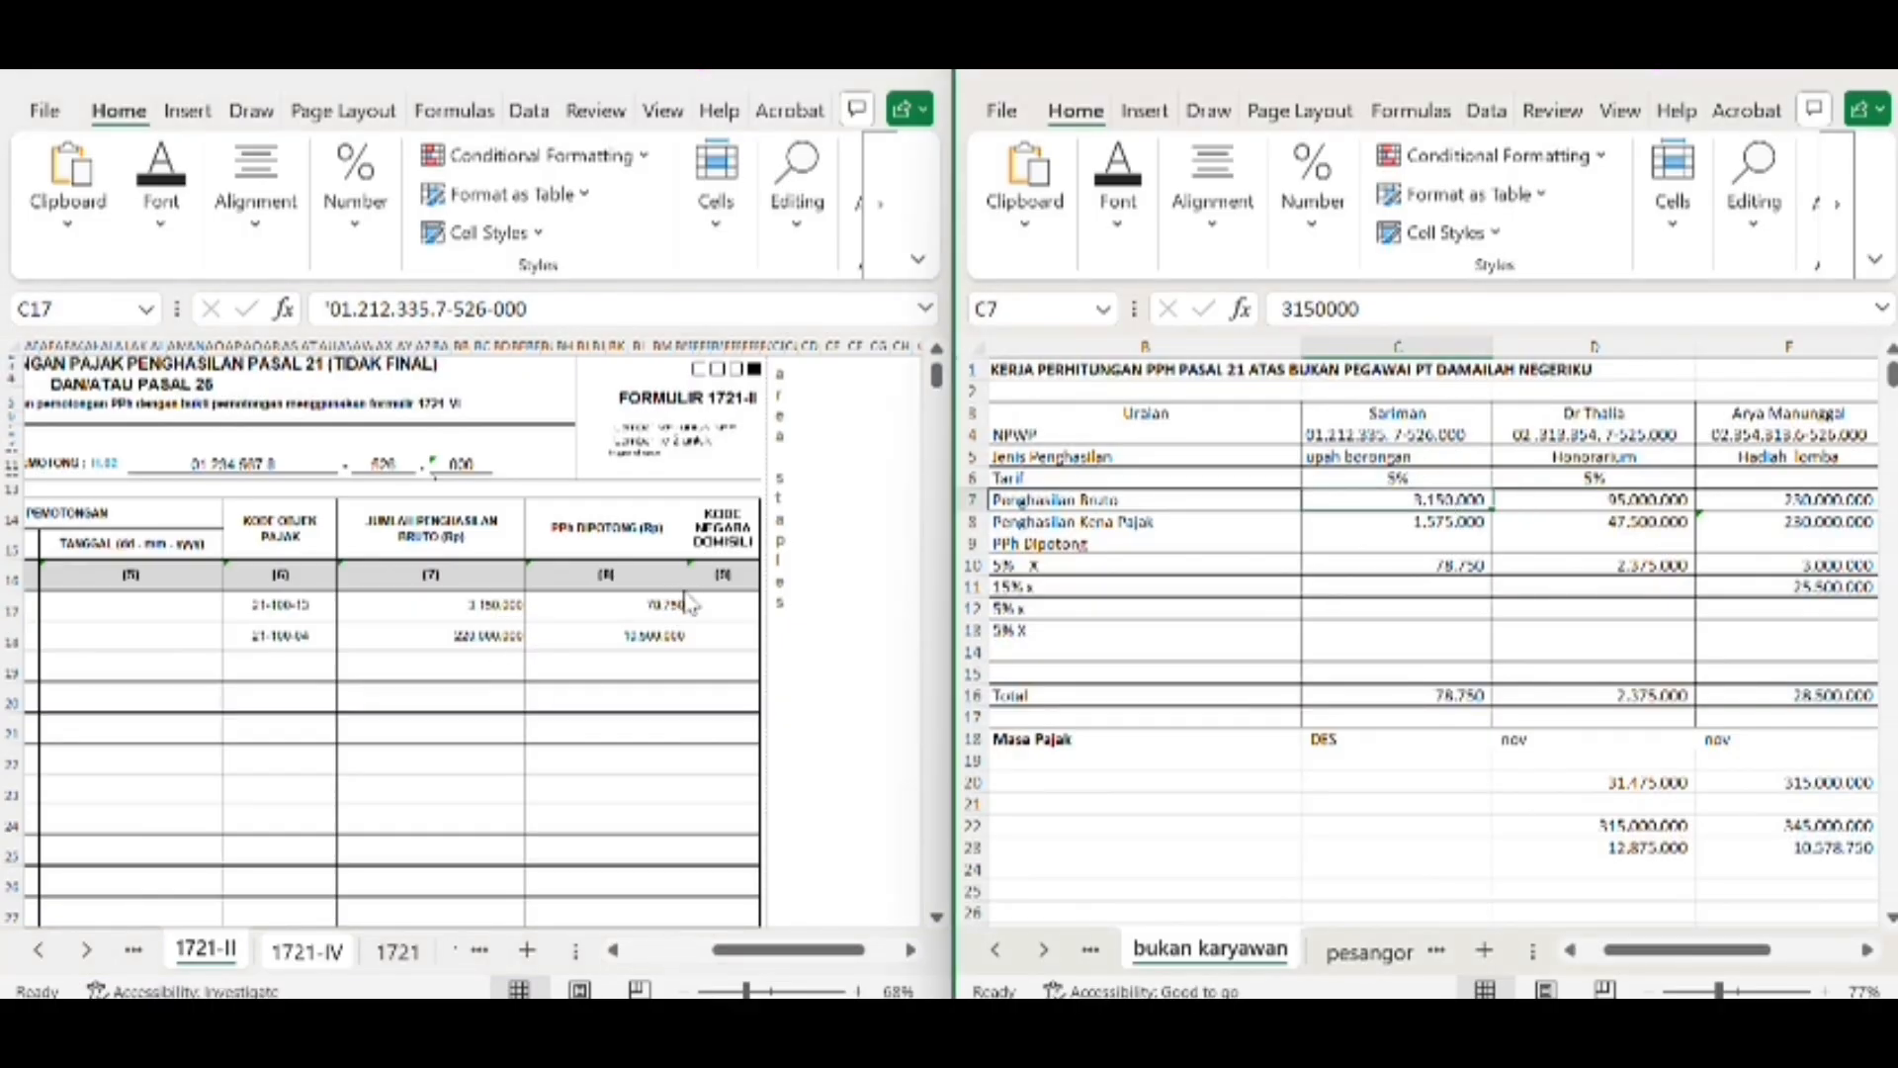
click(1446, 692)
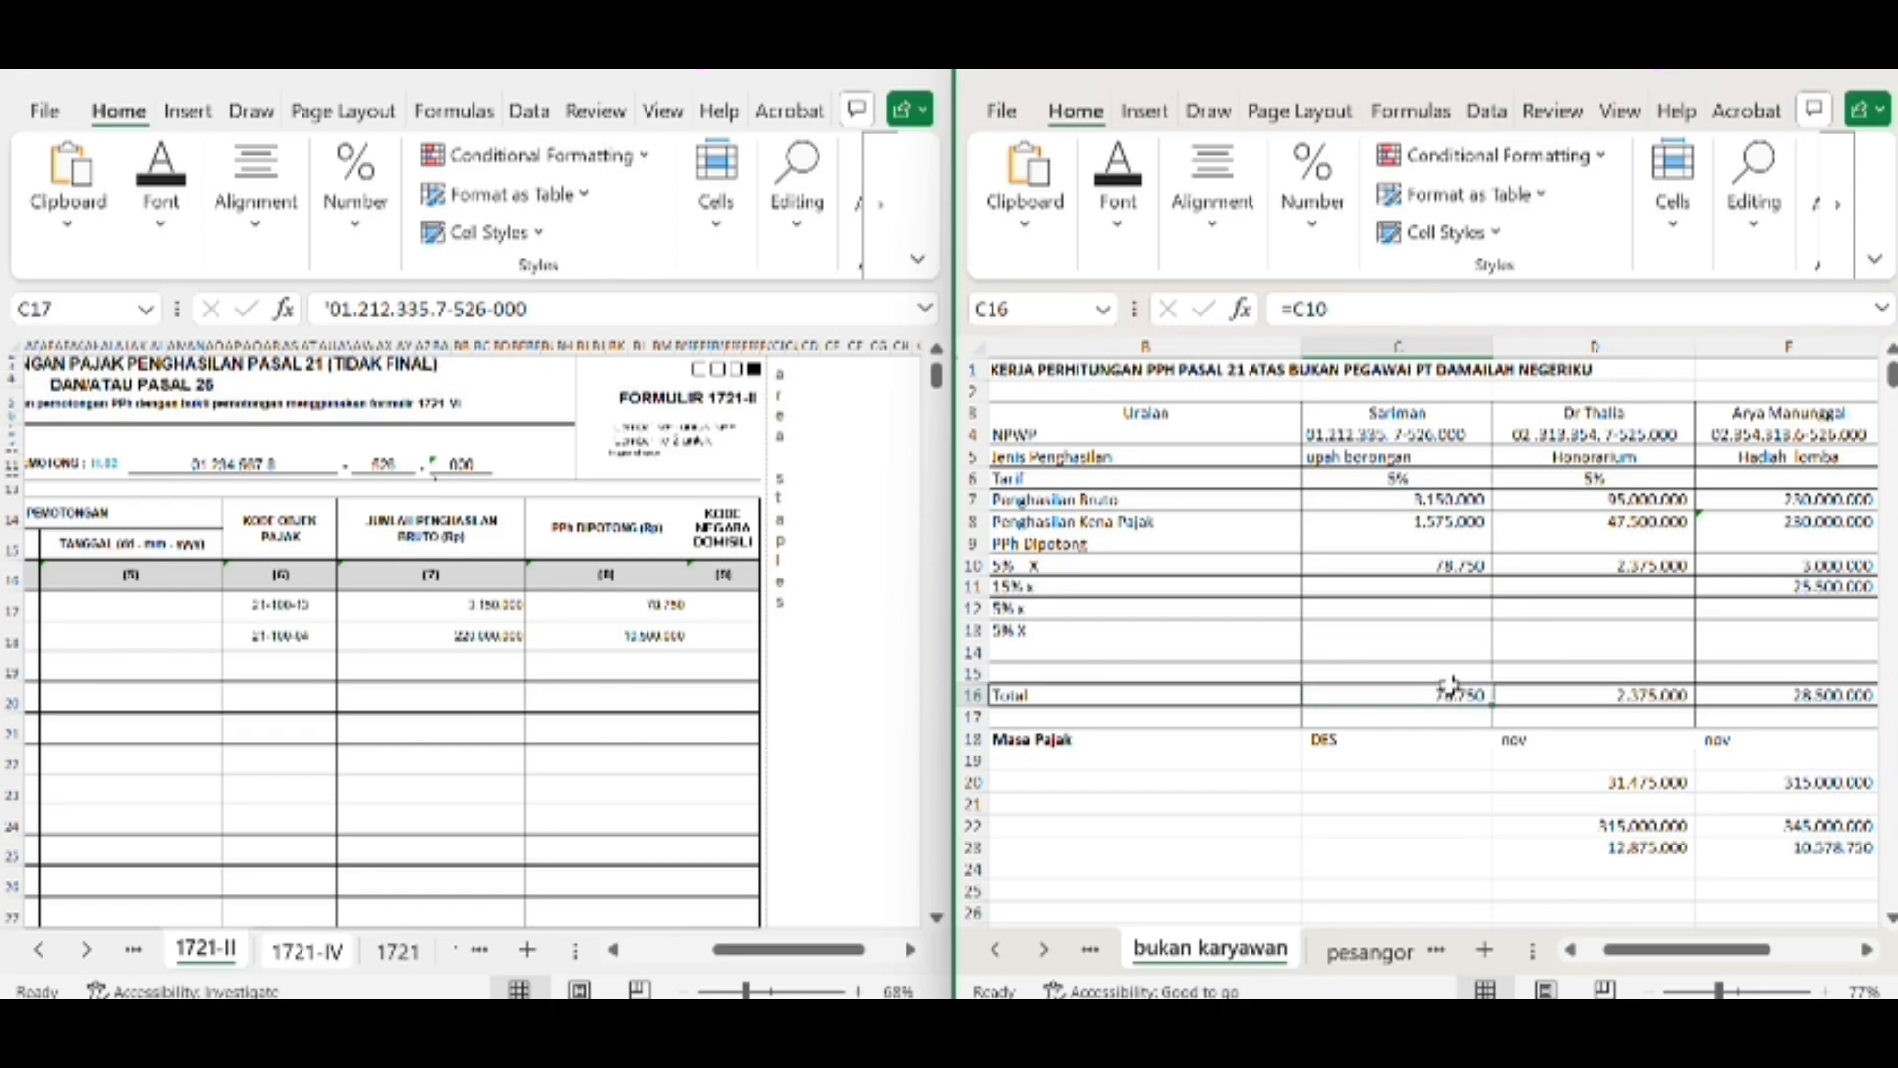
click(1456, 569)
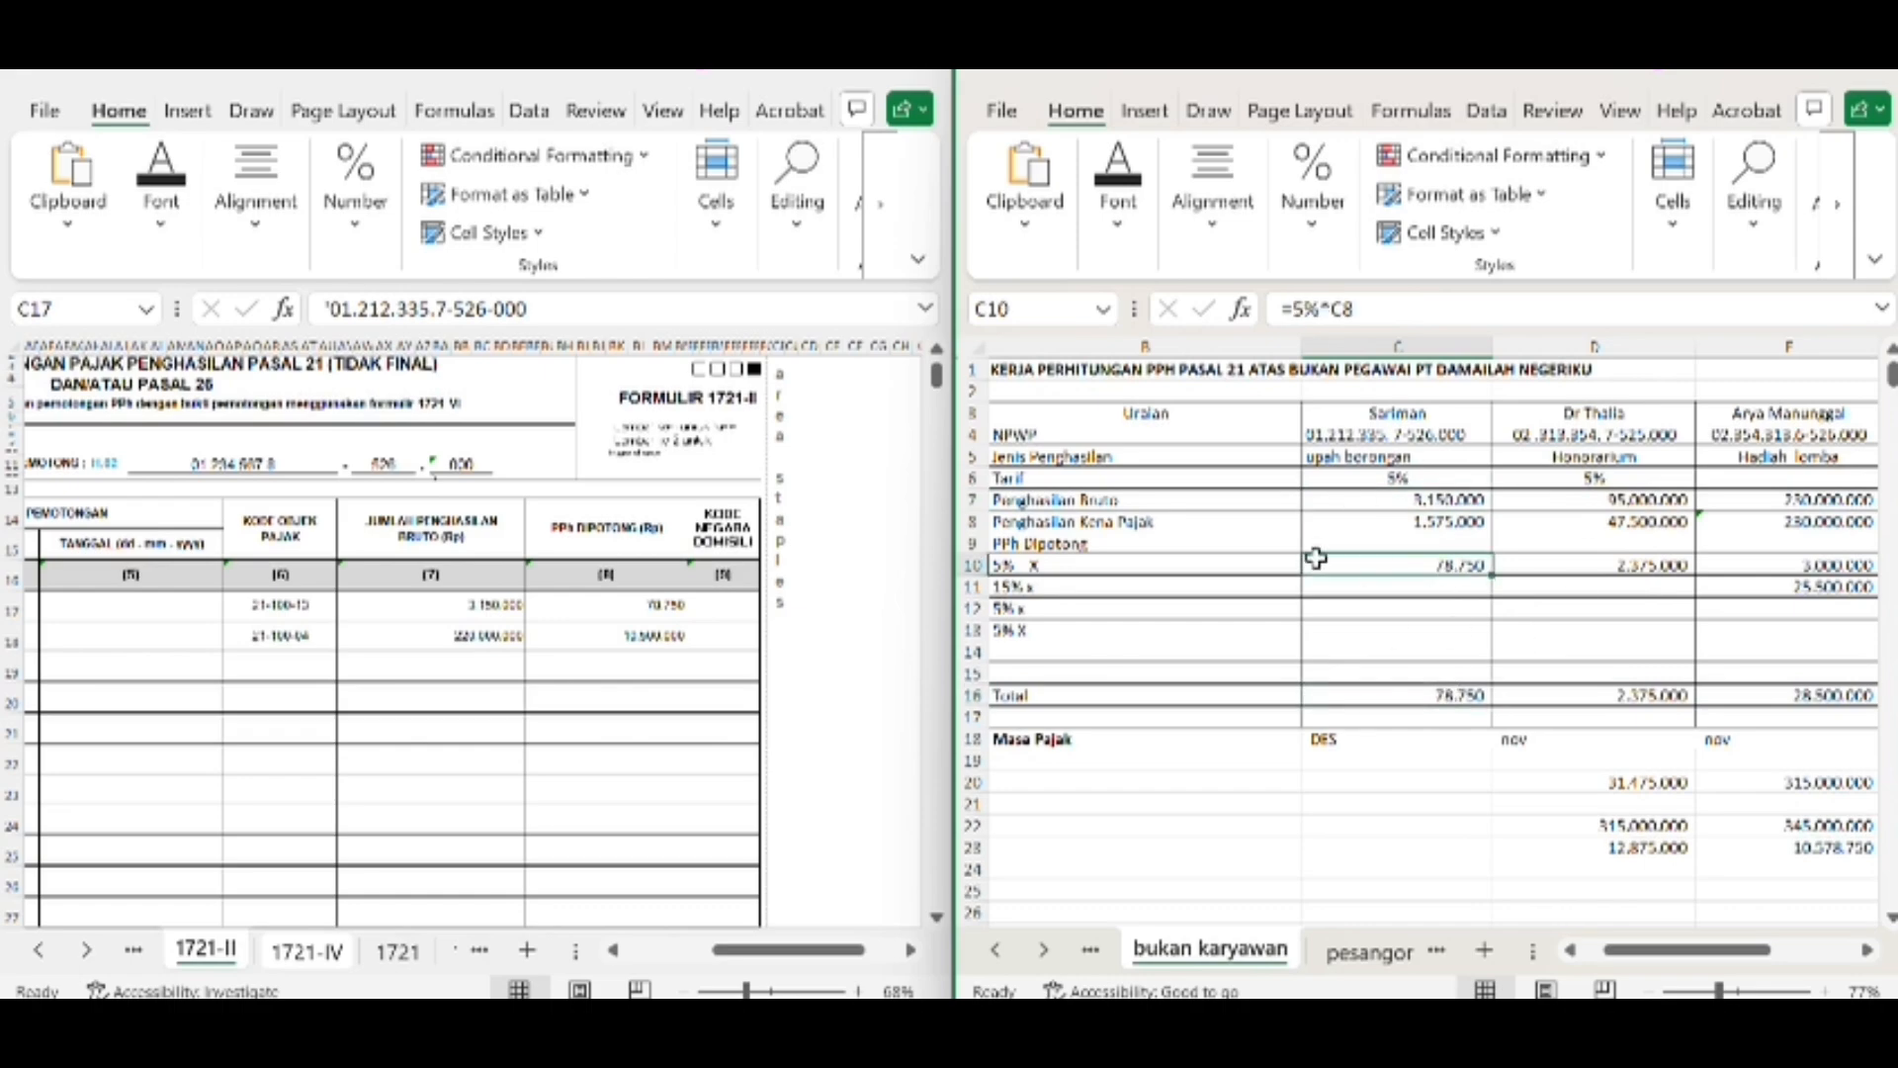
Compare the second recipient's gross income in AV18 and withheld tax in BF18 with G7 and G16 of the bukan karyawan worksheet
click(470, 643)
scroll(1481, 591, right, 3)
scroll(1481, 591, left, 2)
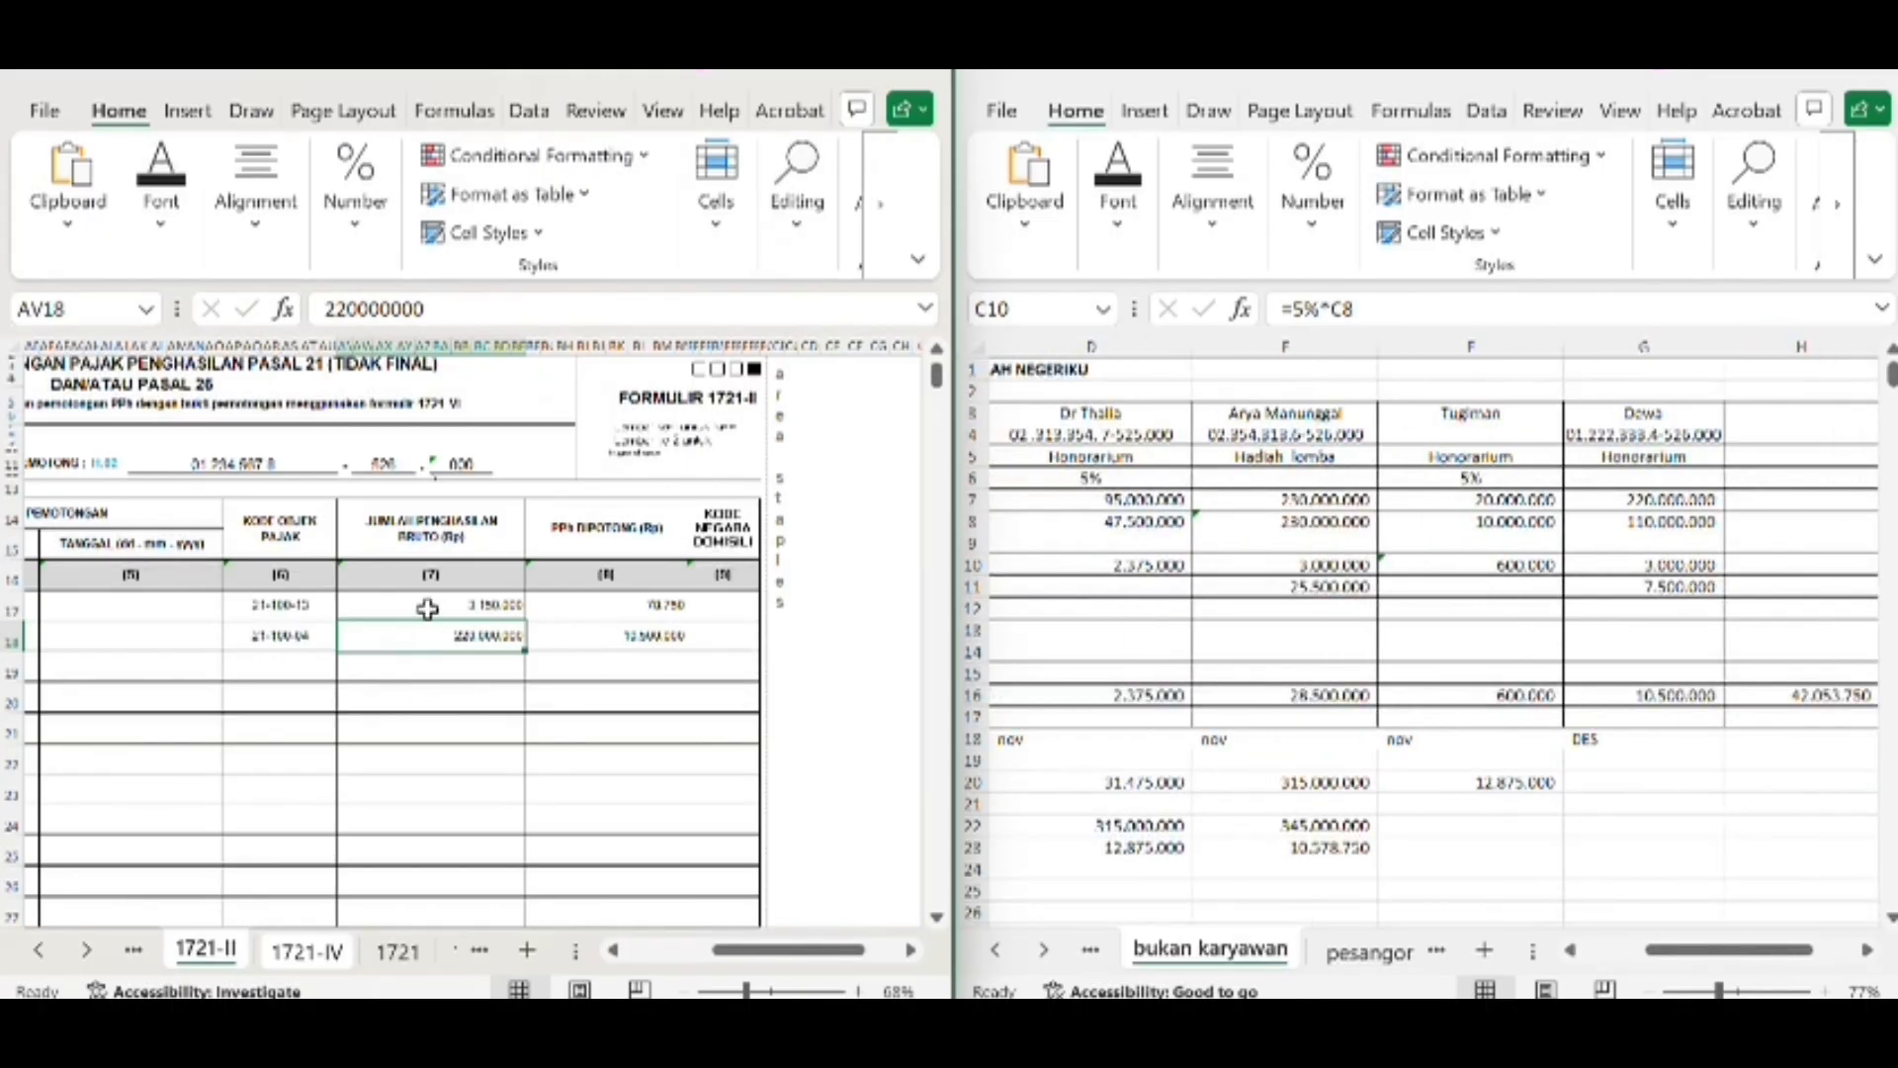
click(1683, 501)
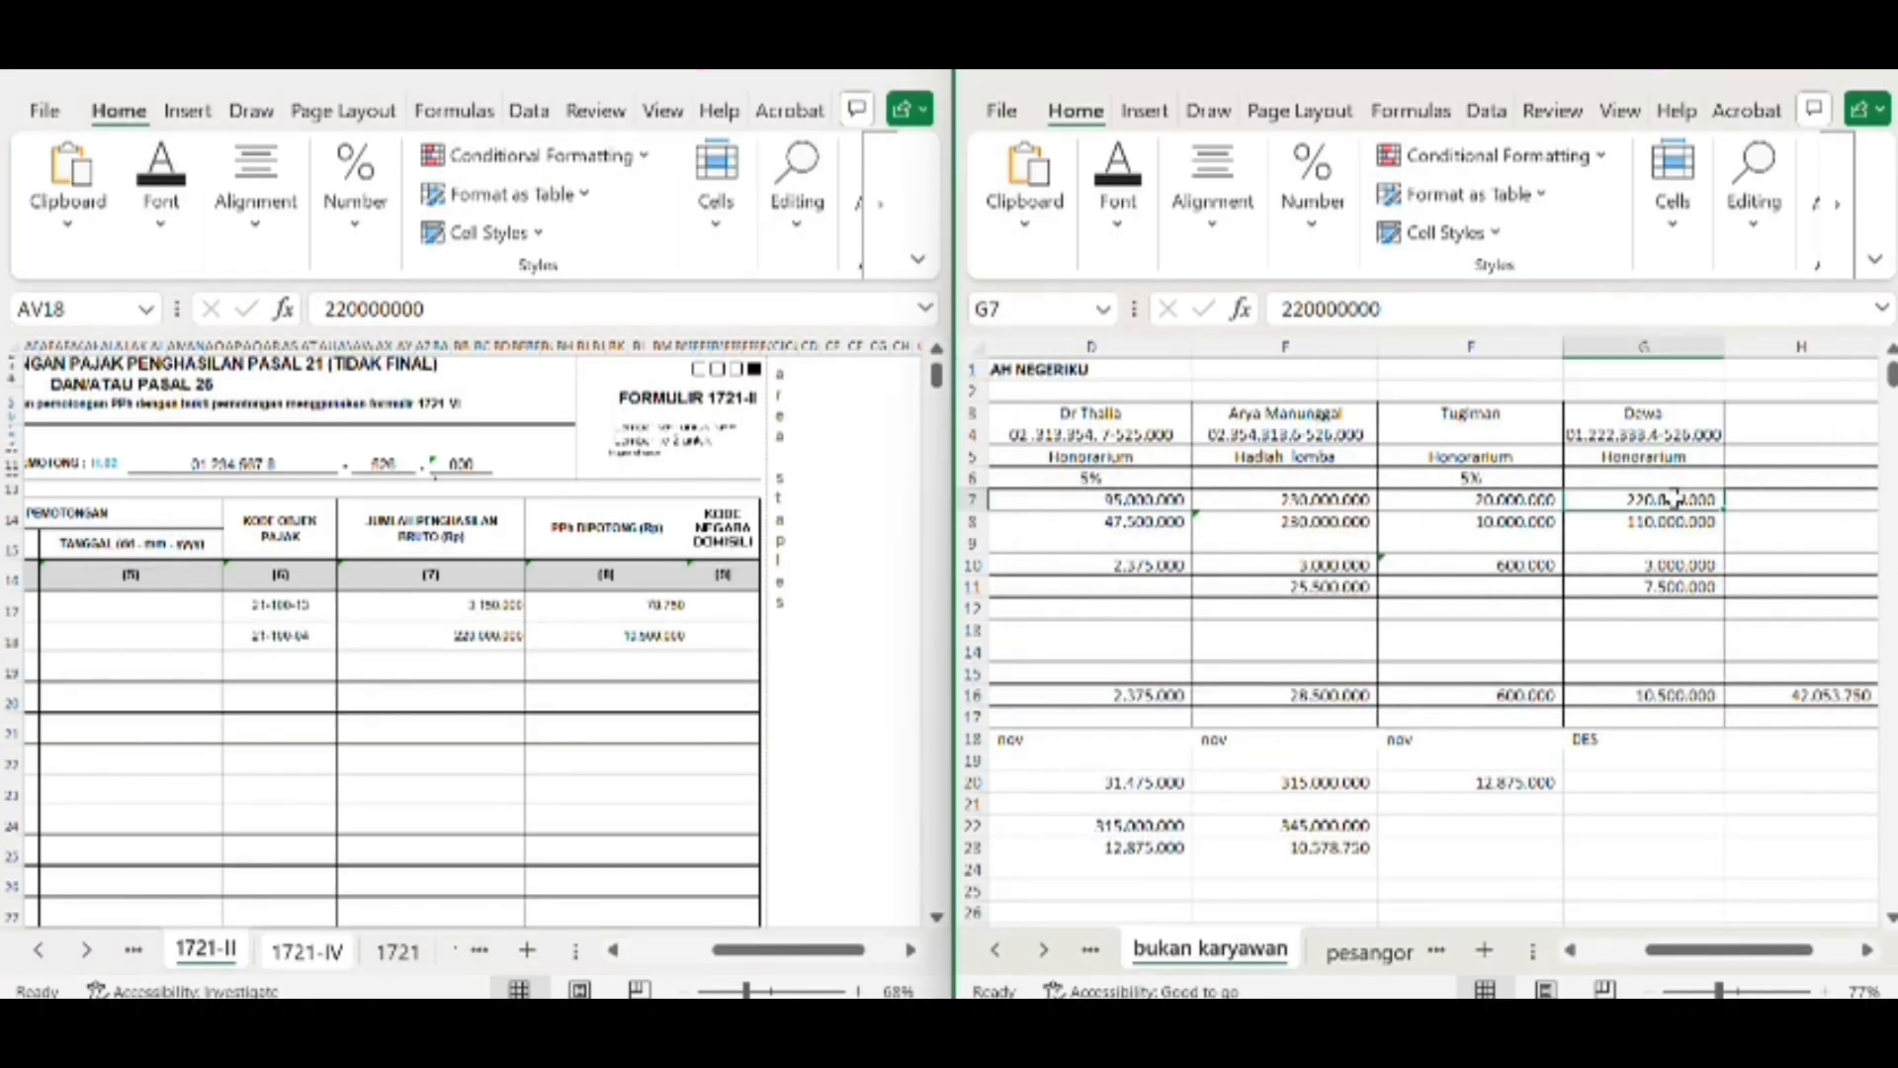
click(635, 648)
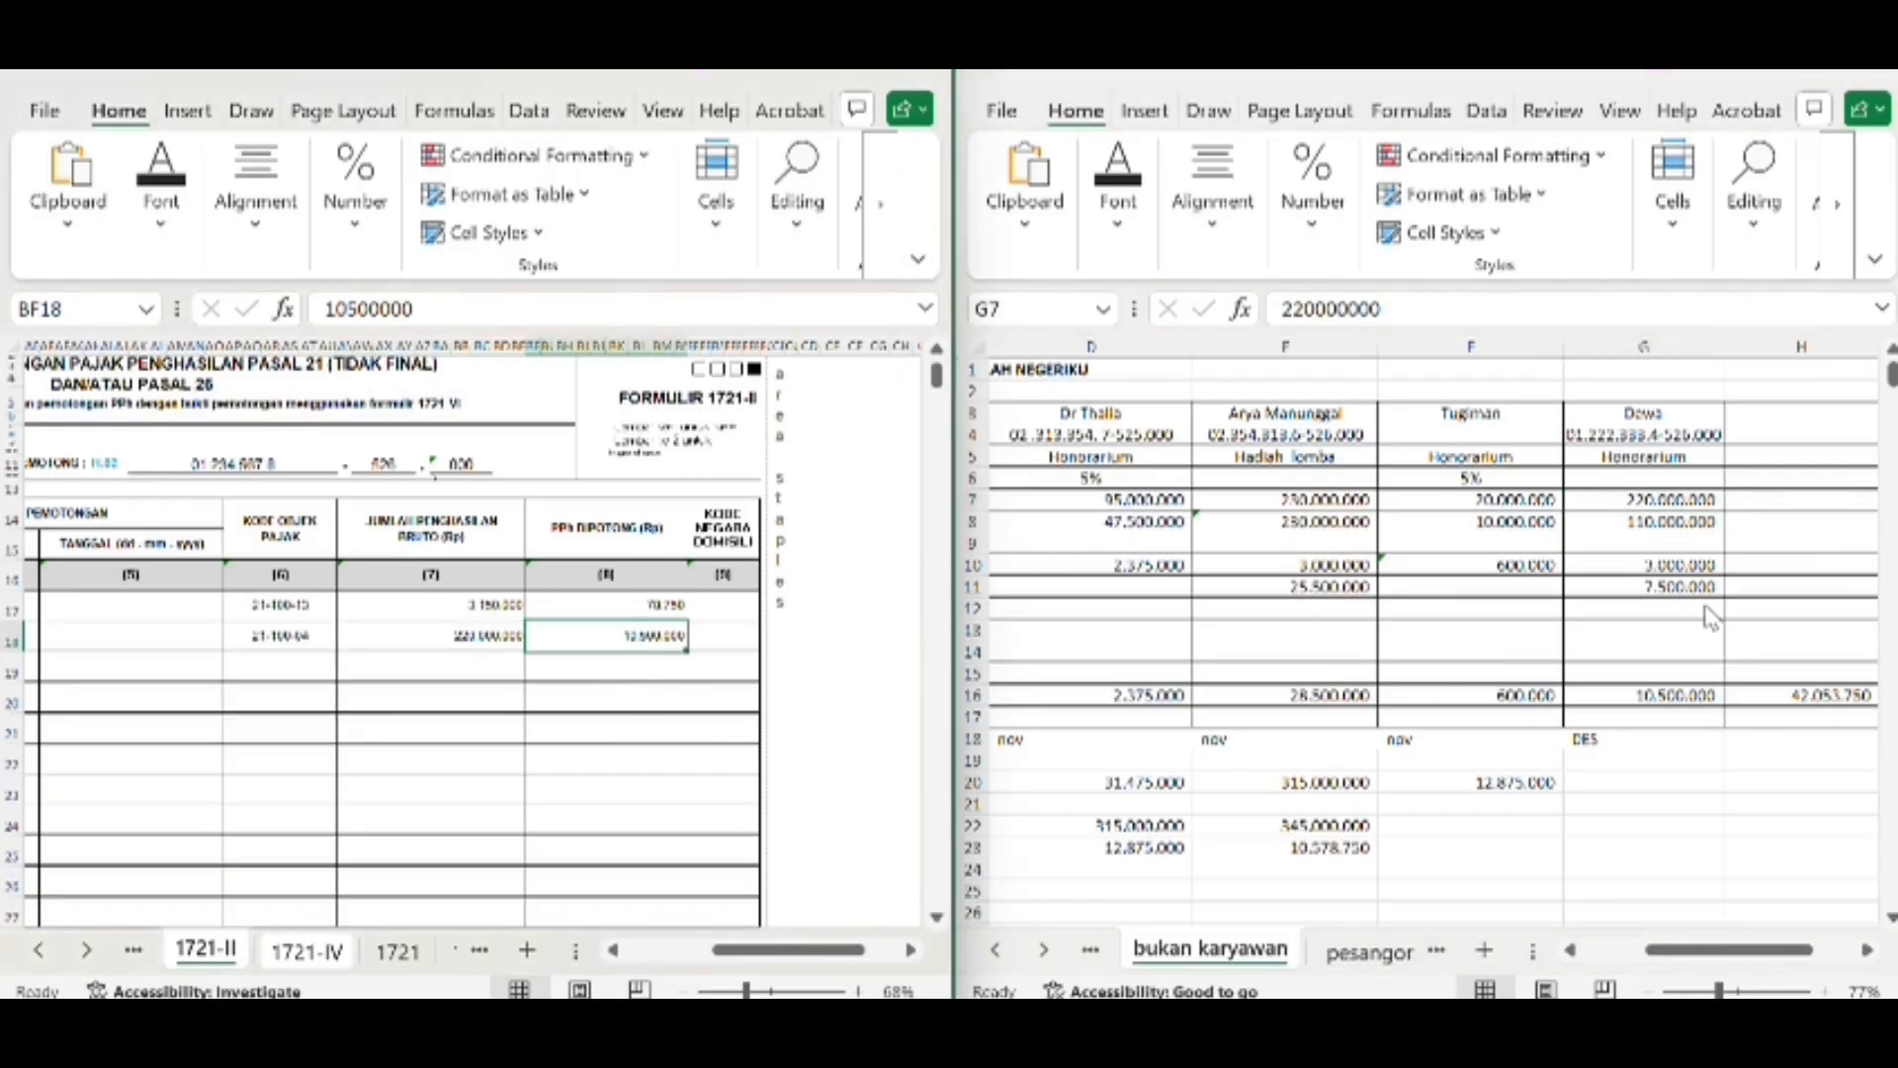
click(1681, 700)
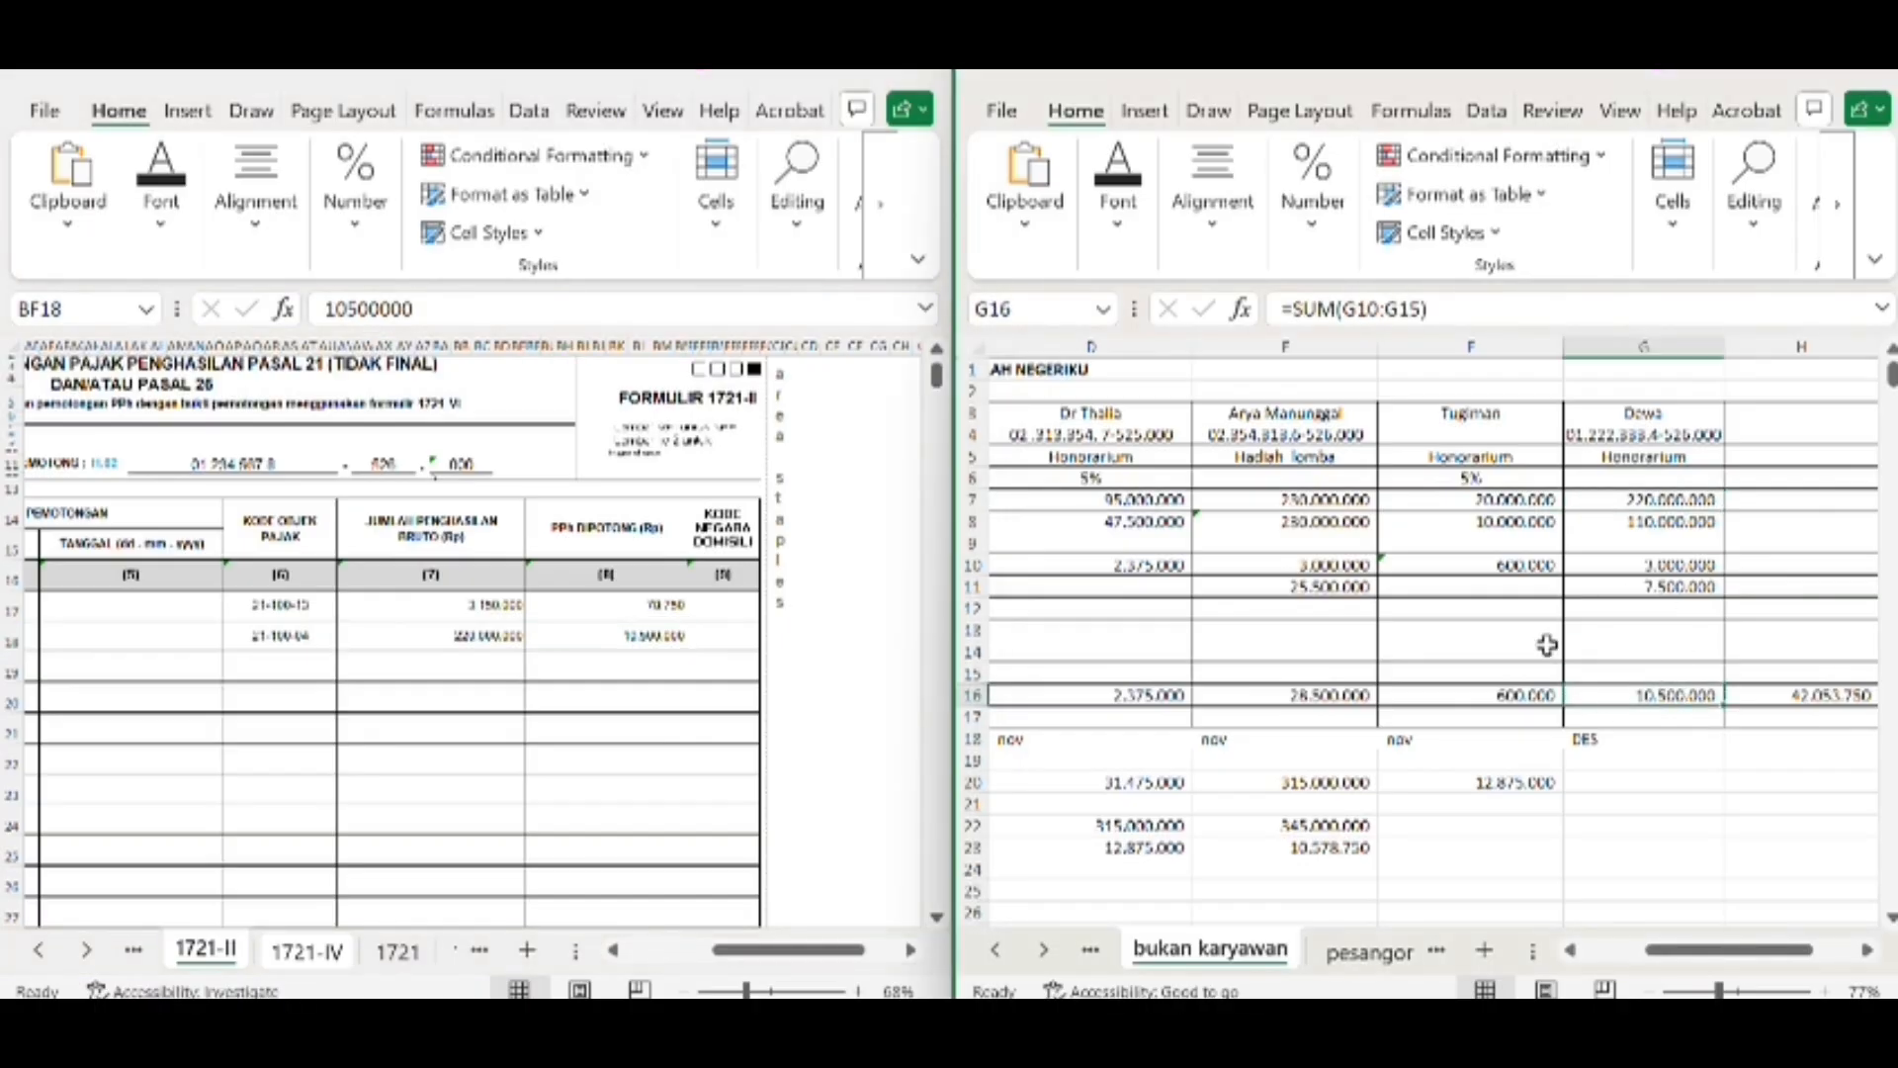
Review form 1721-II down to its JUMLAH row and examine the gross income and withheld tax totals
scroll(589, 660, left, 3)
scroll(590, 660, left, 3)
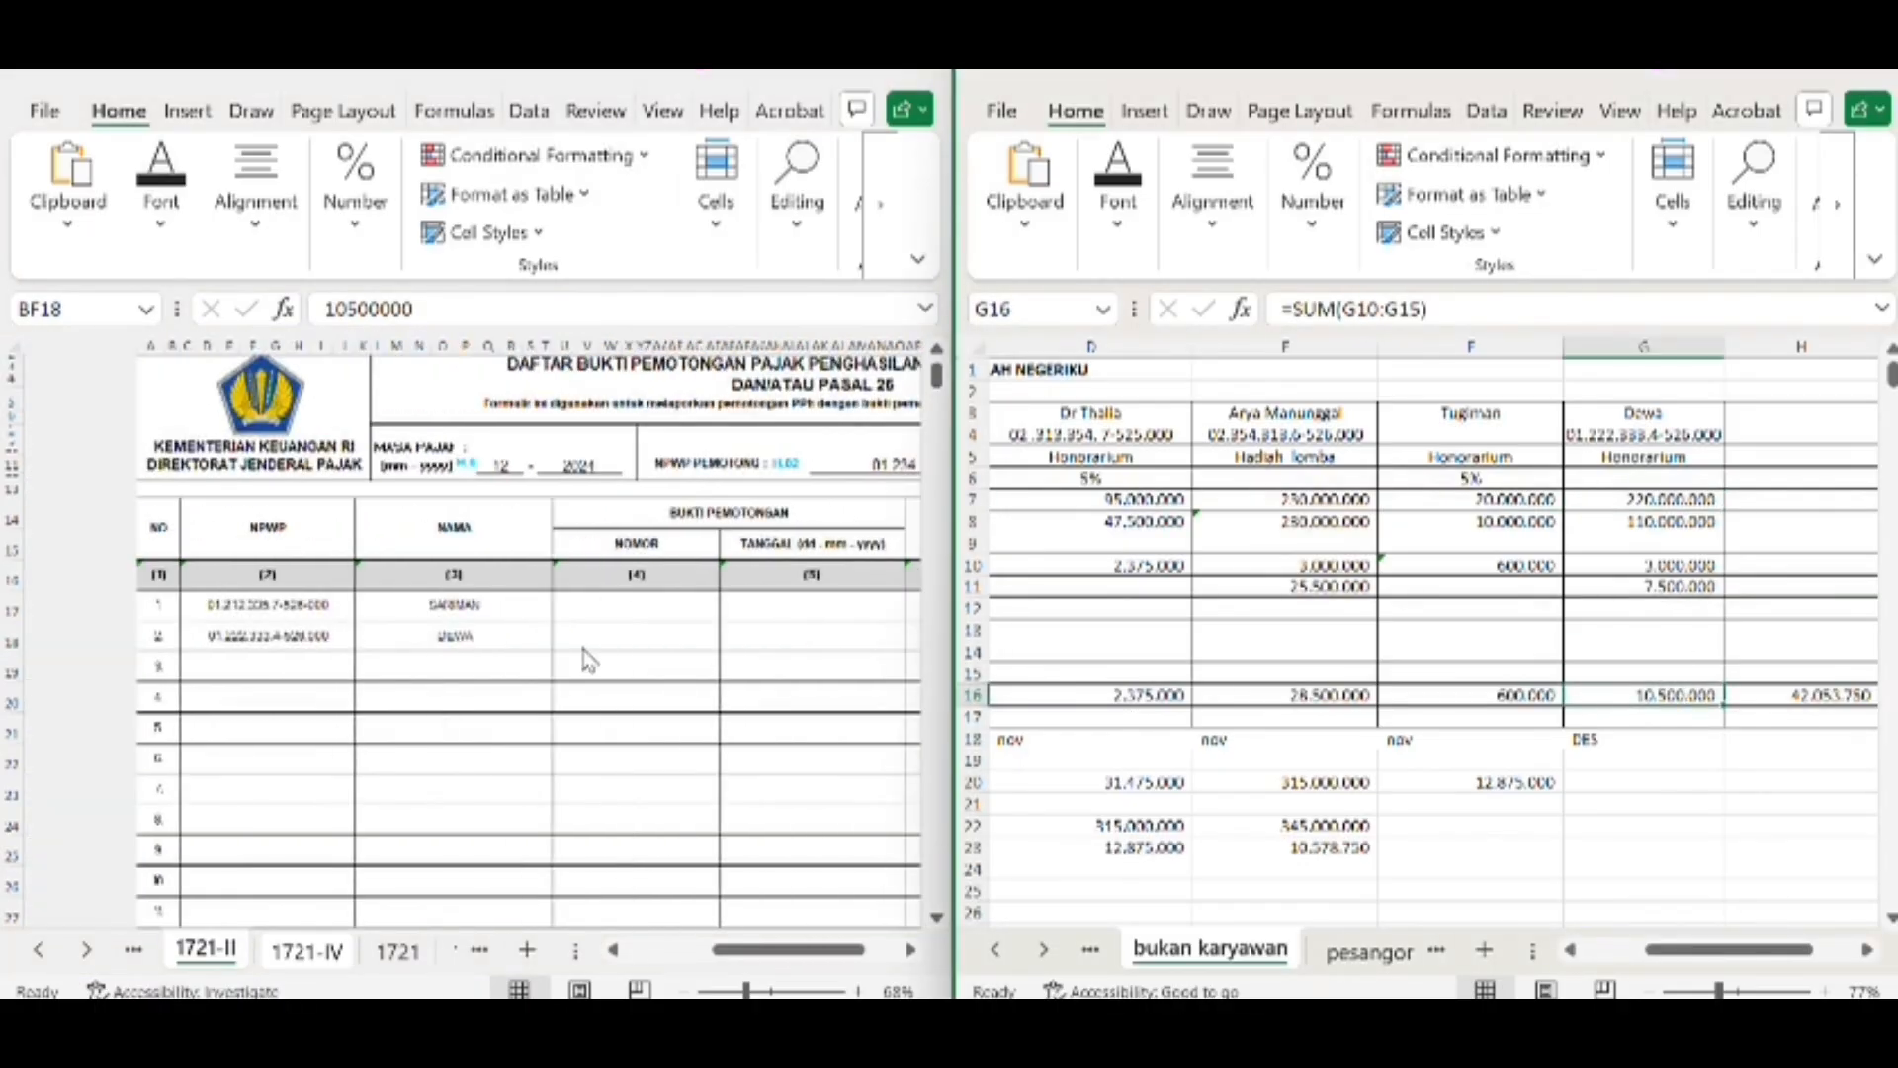
scroll(589, 660, right, 3)
scroll(589, 661, down, 5)
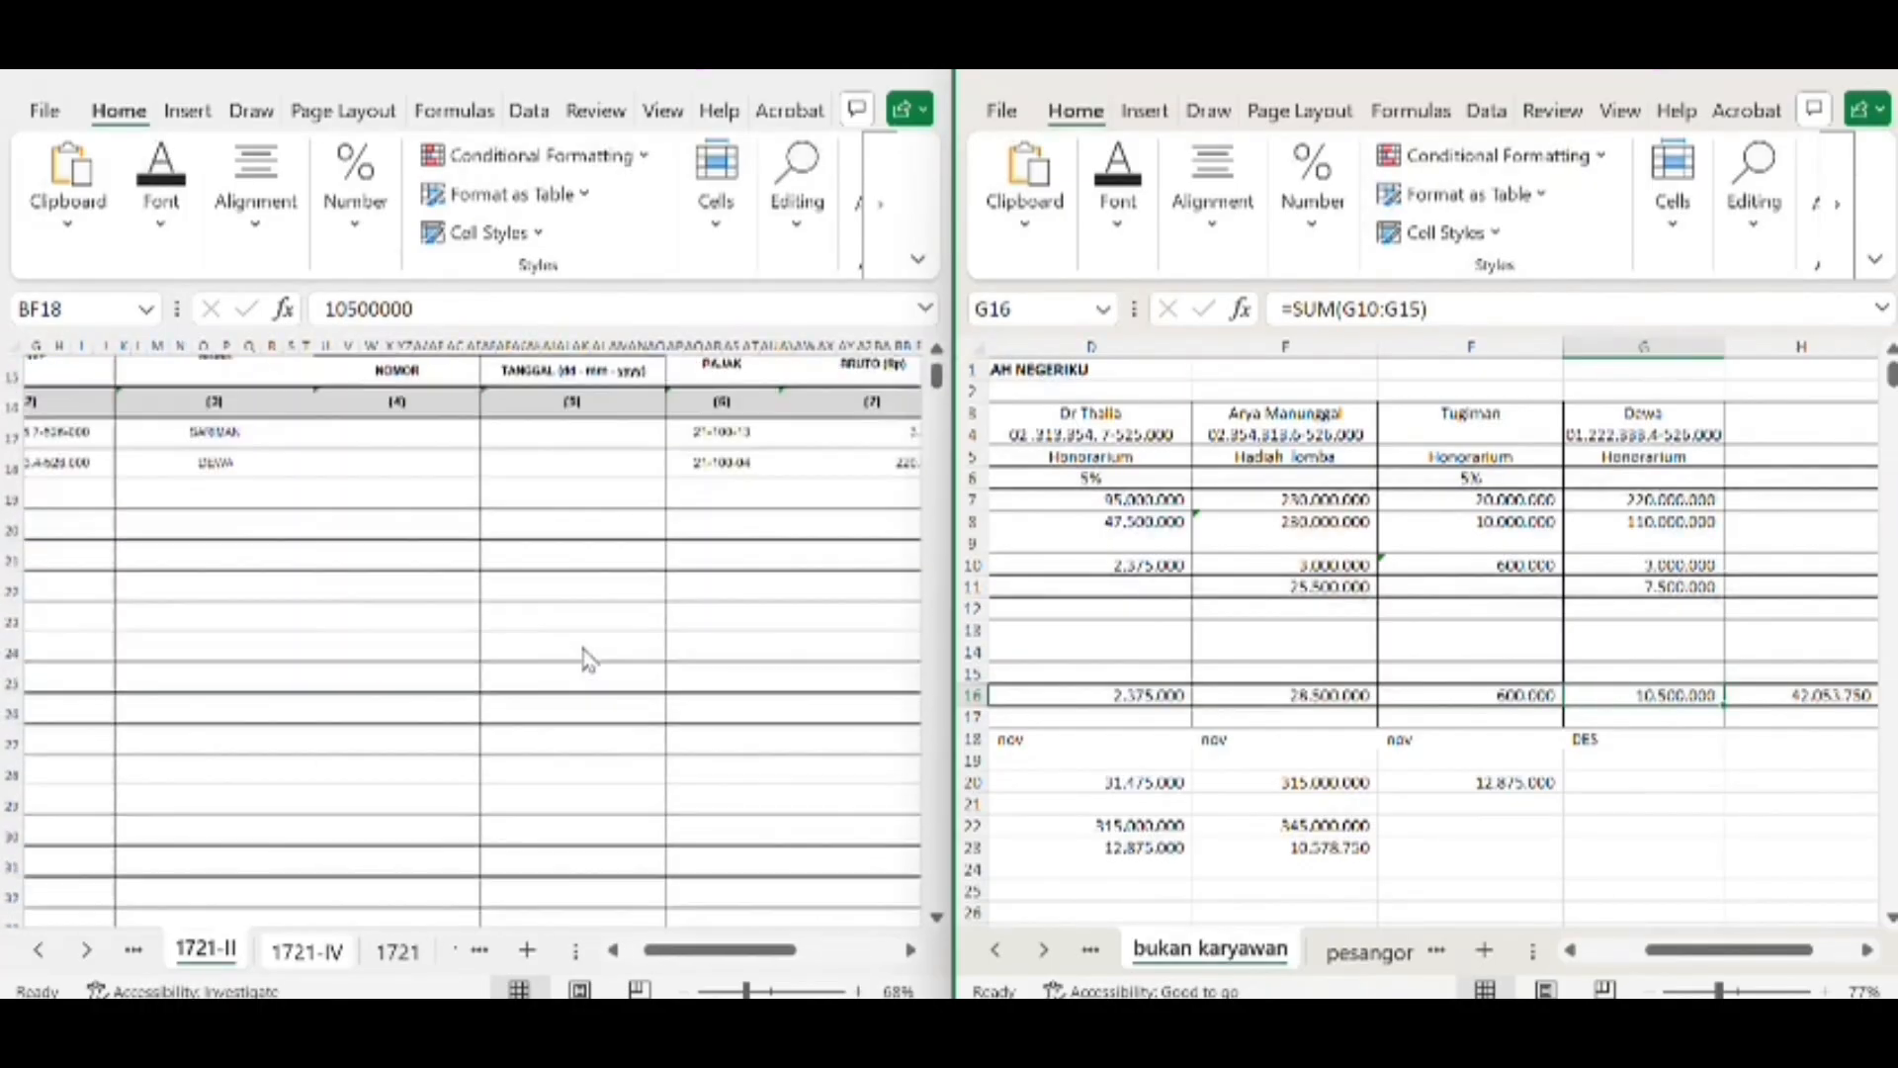
scroll(589, 661, up, 6)
scroll(589, 661, down, 7)
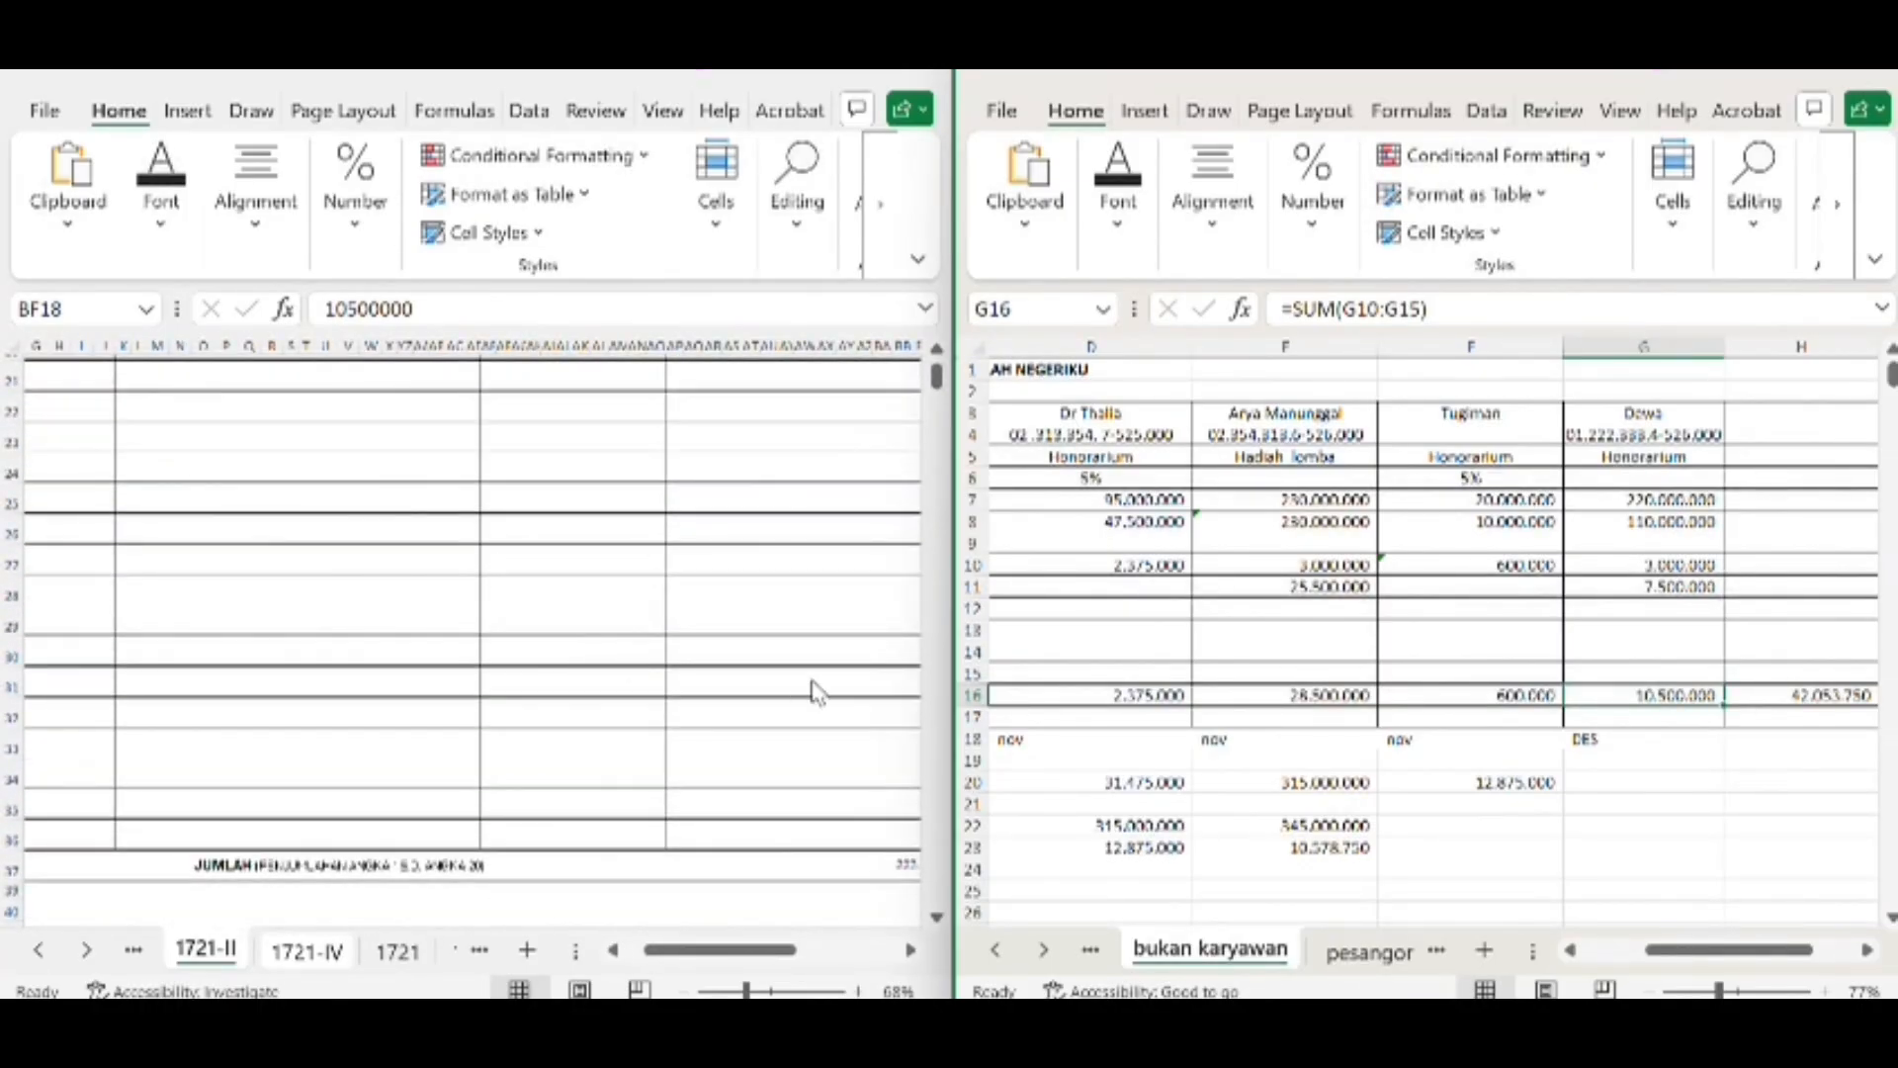
scroll(814, 692, right, 3)
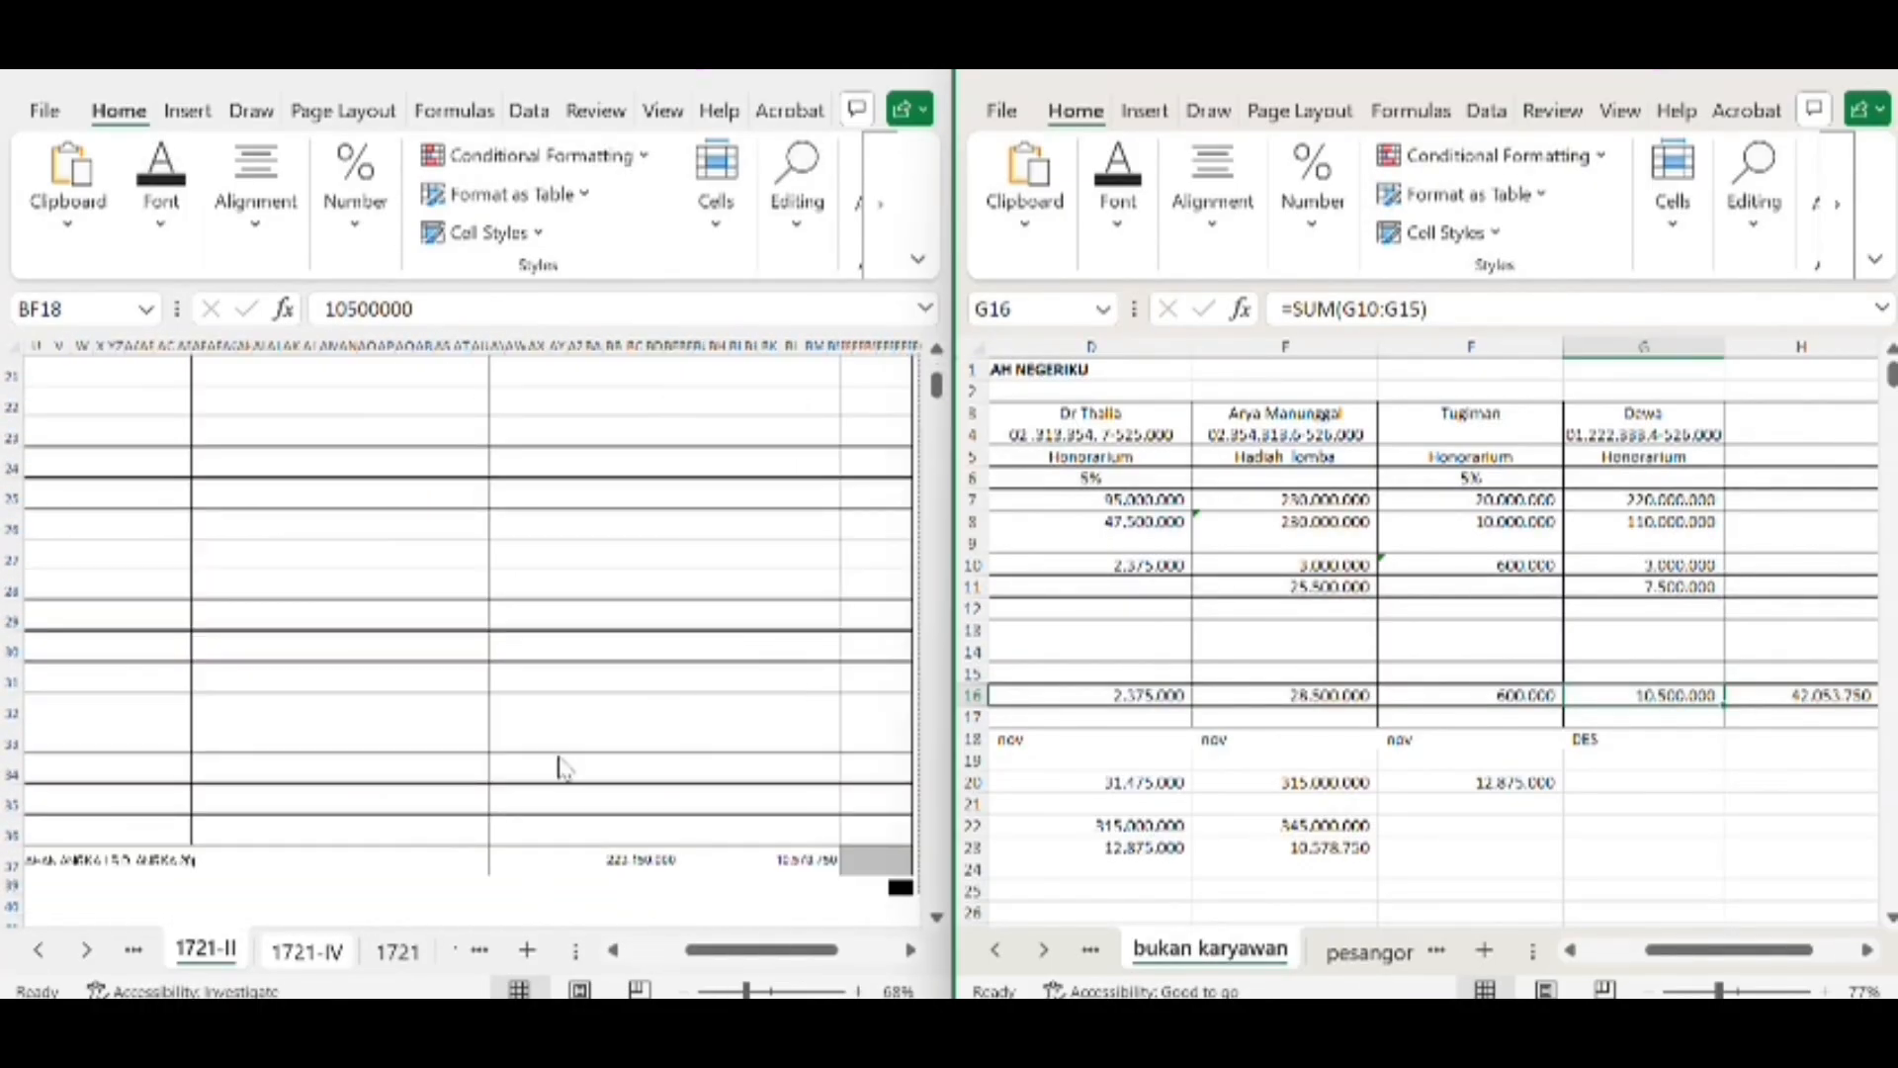
Open form 1721-I and the pph karyawan des worksheet, and examine the permanent employees listed in both
click(132, 951)
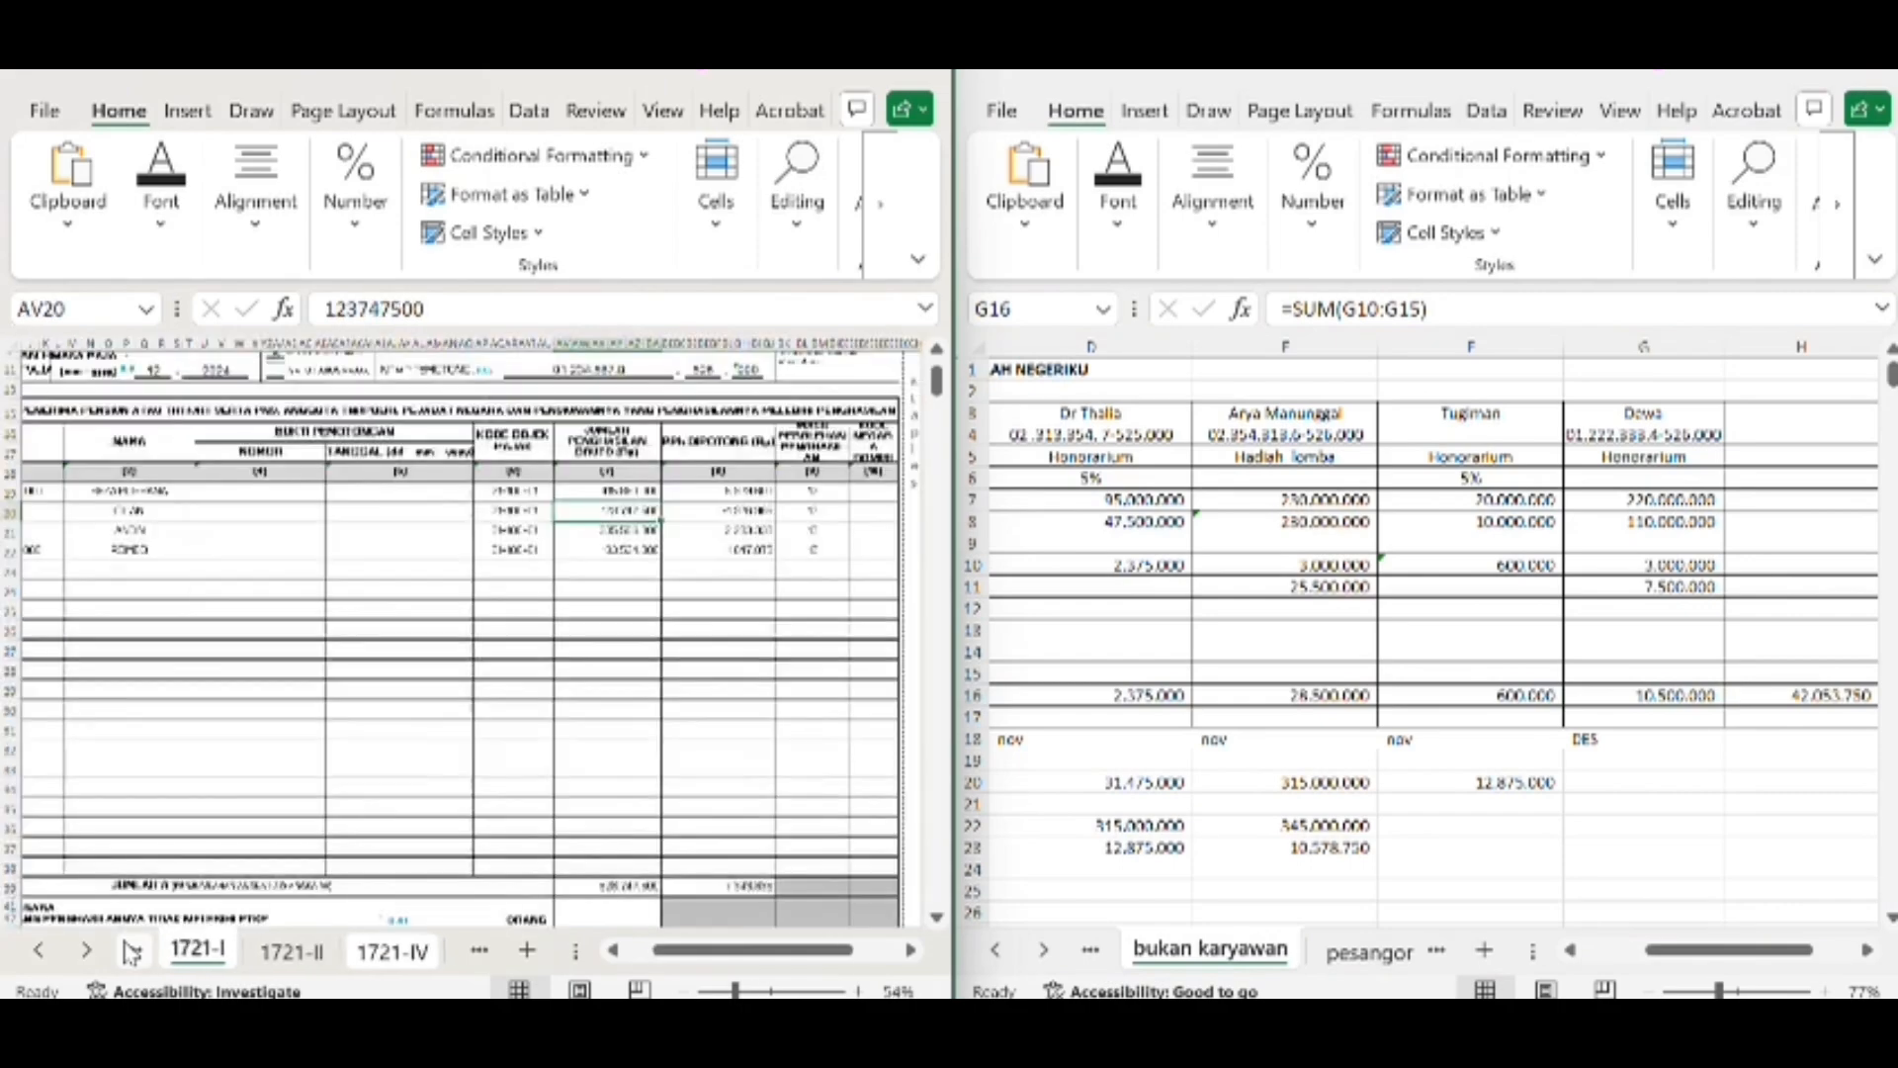
scroll(392, 585, down, 1)
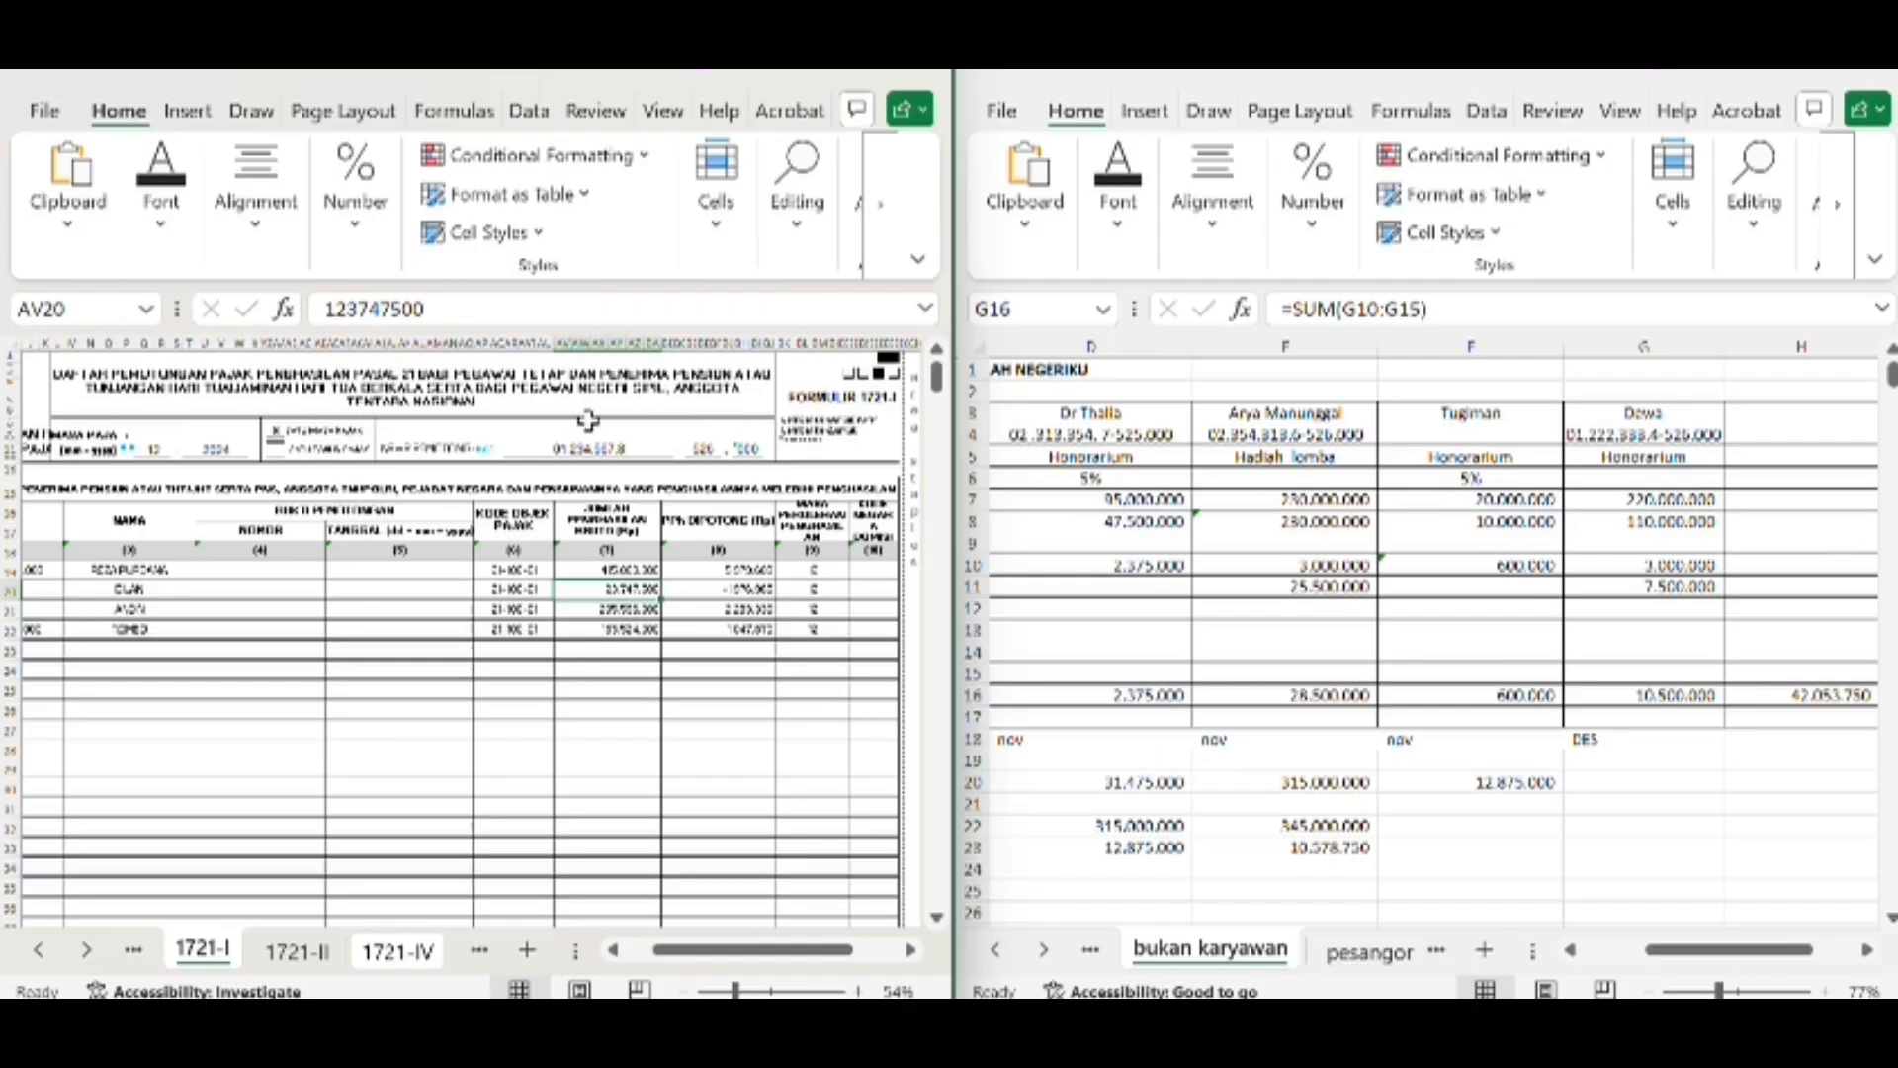
scroll(184, 660, left, 3)
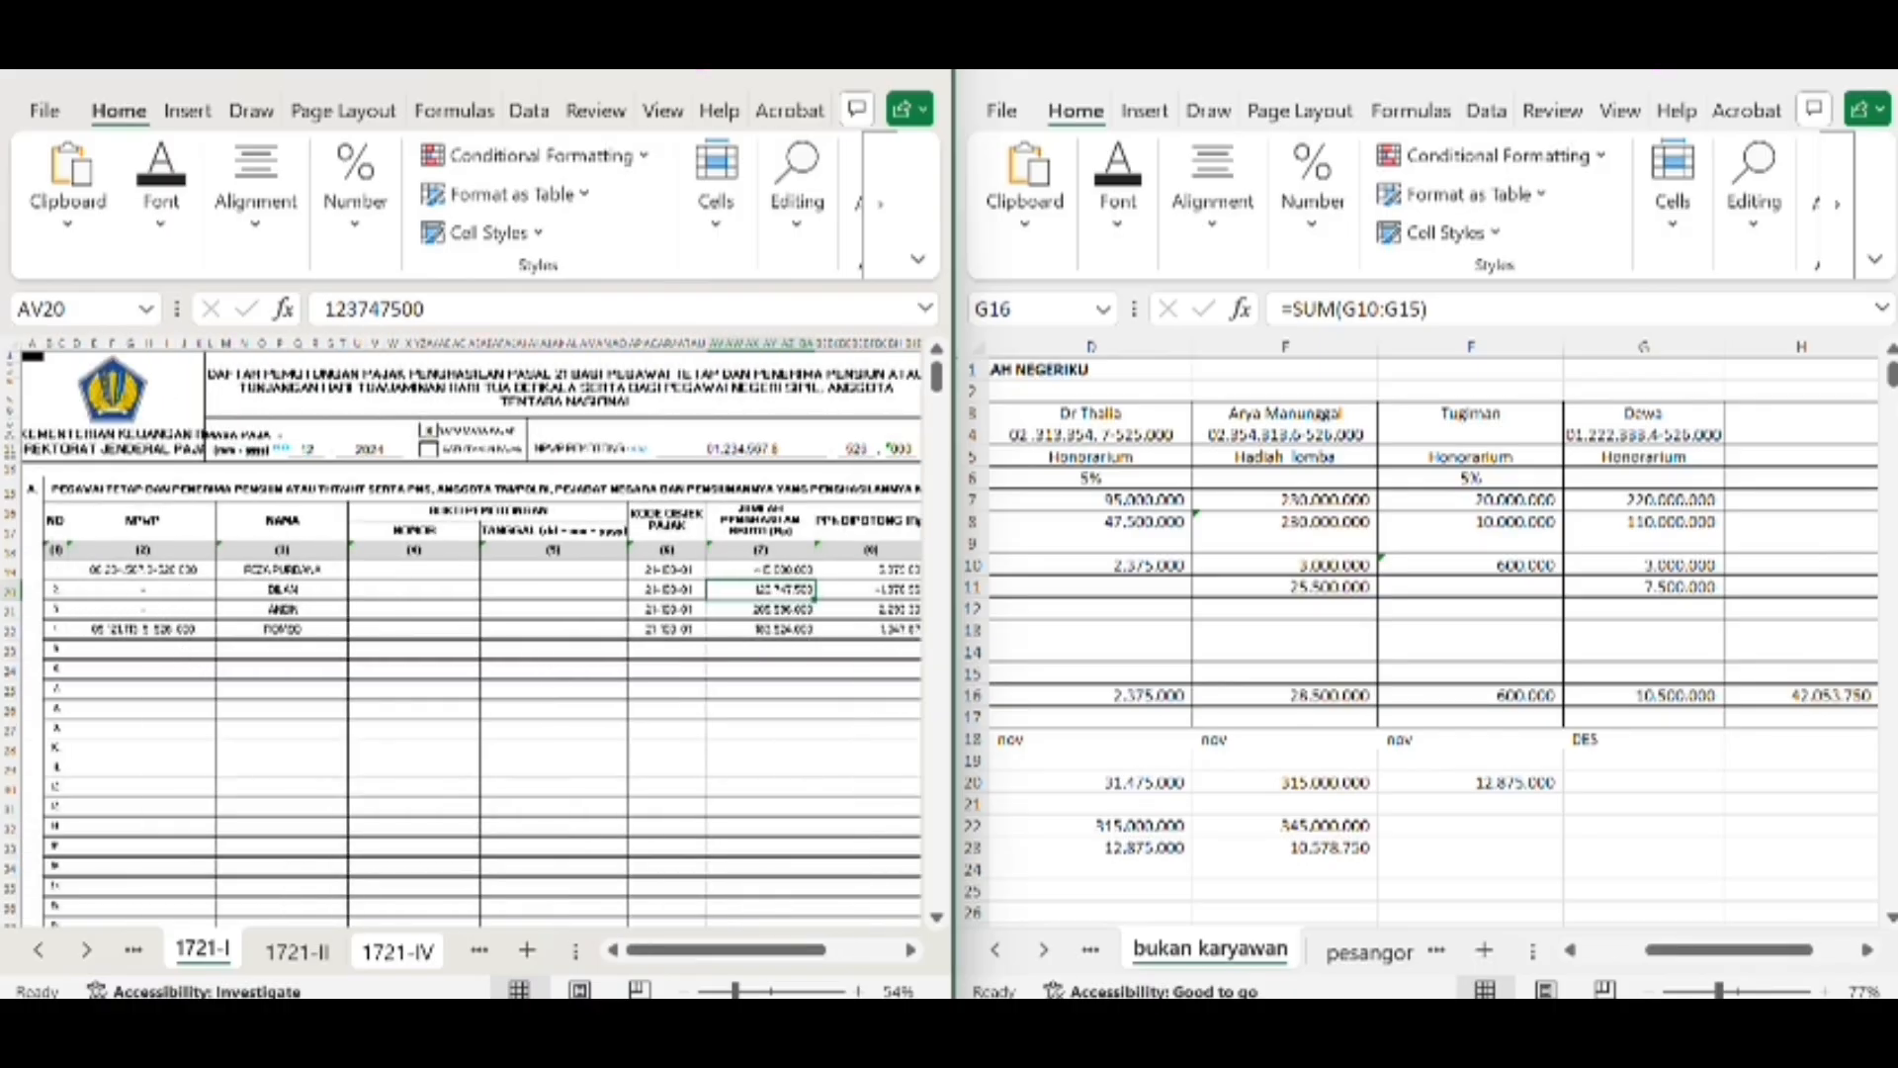
click(1091, 954)
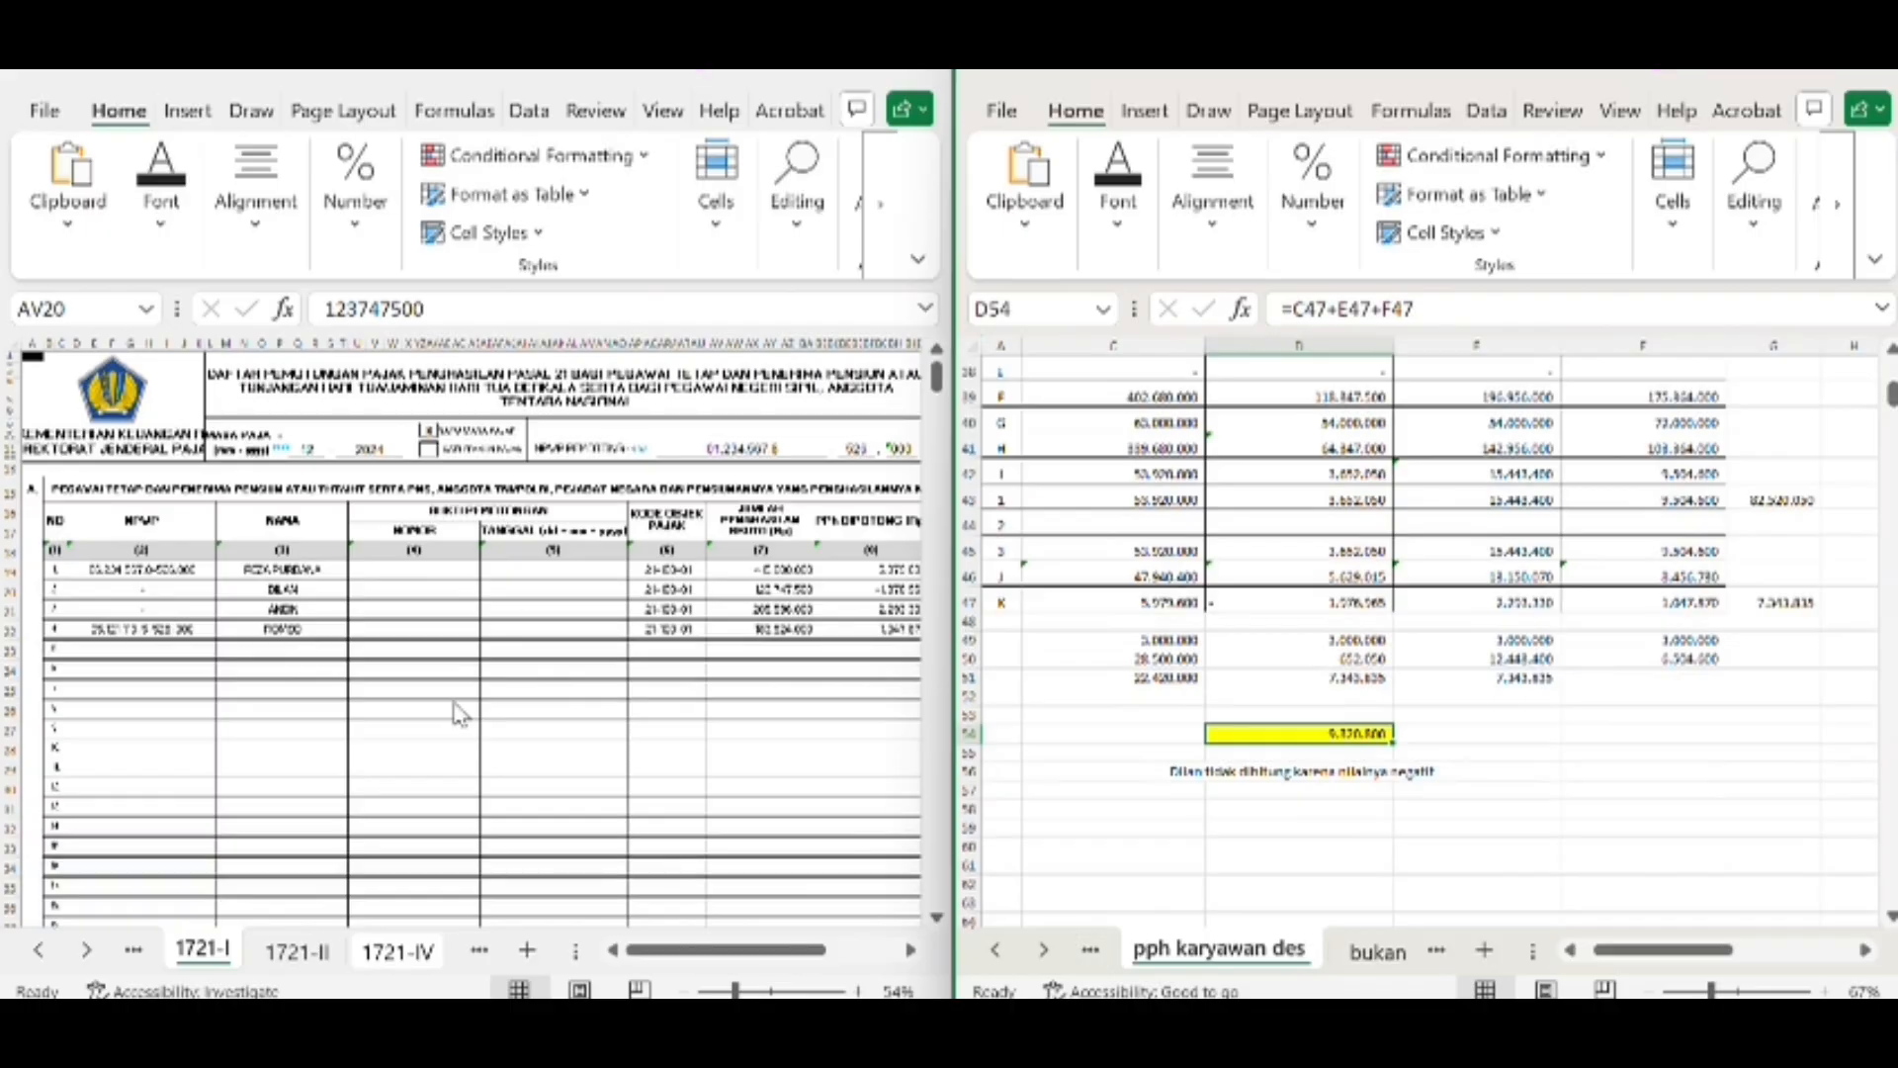
scroll(1081, 573, up, 10)
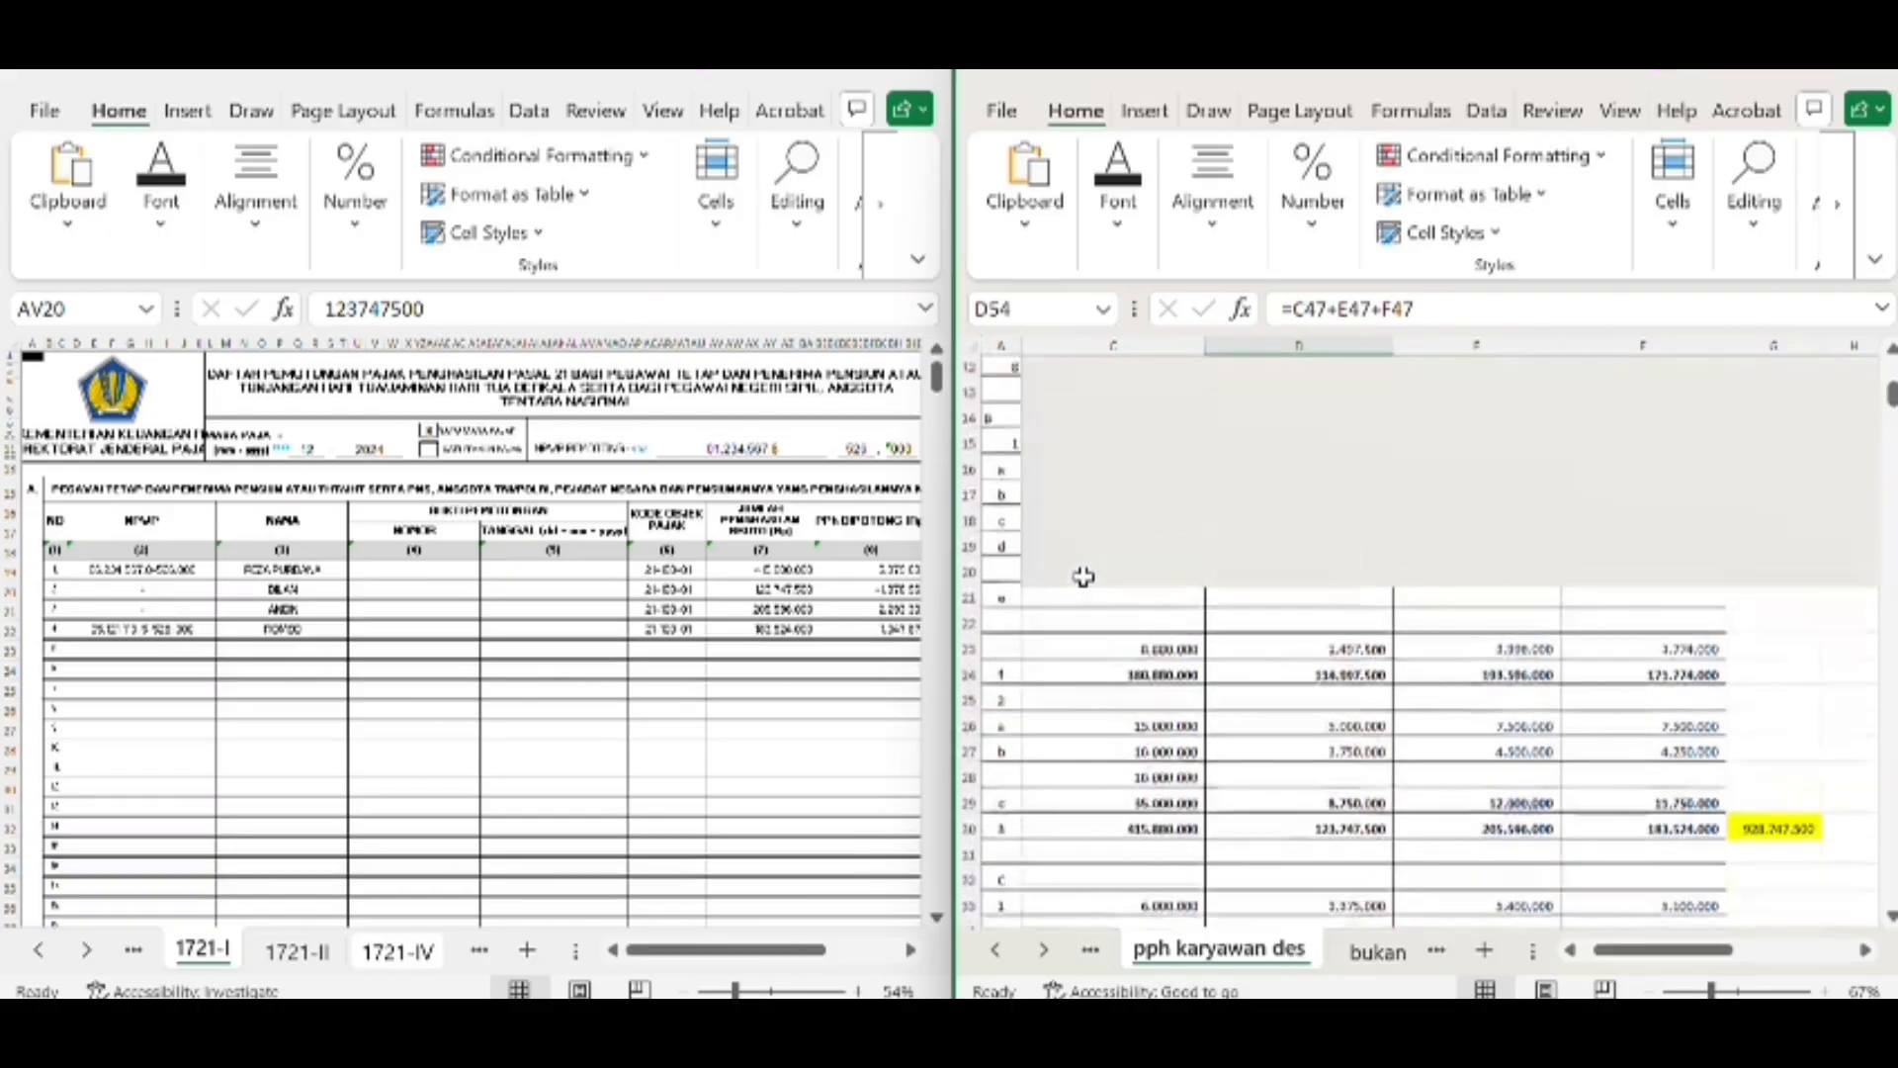
scroll(1104, 771, up, 2)
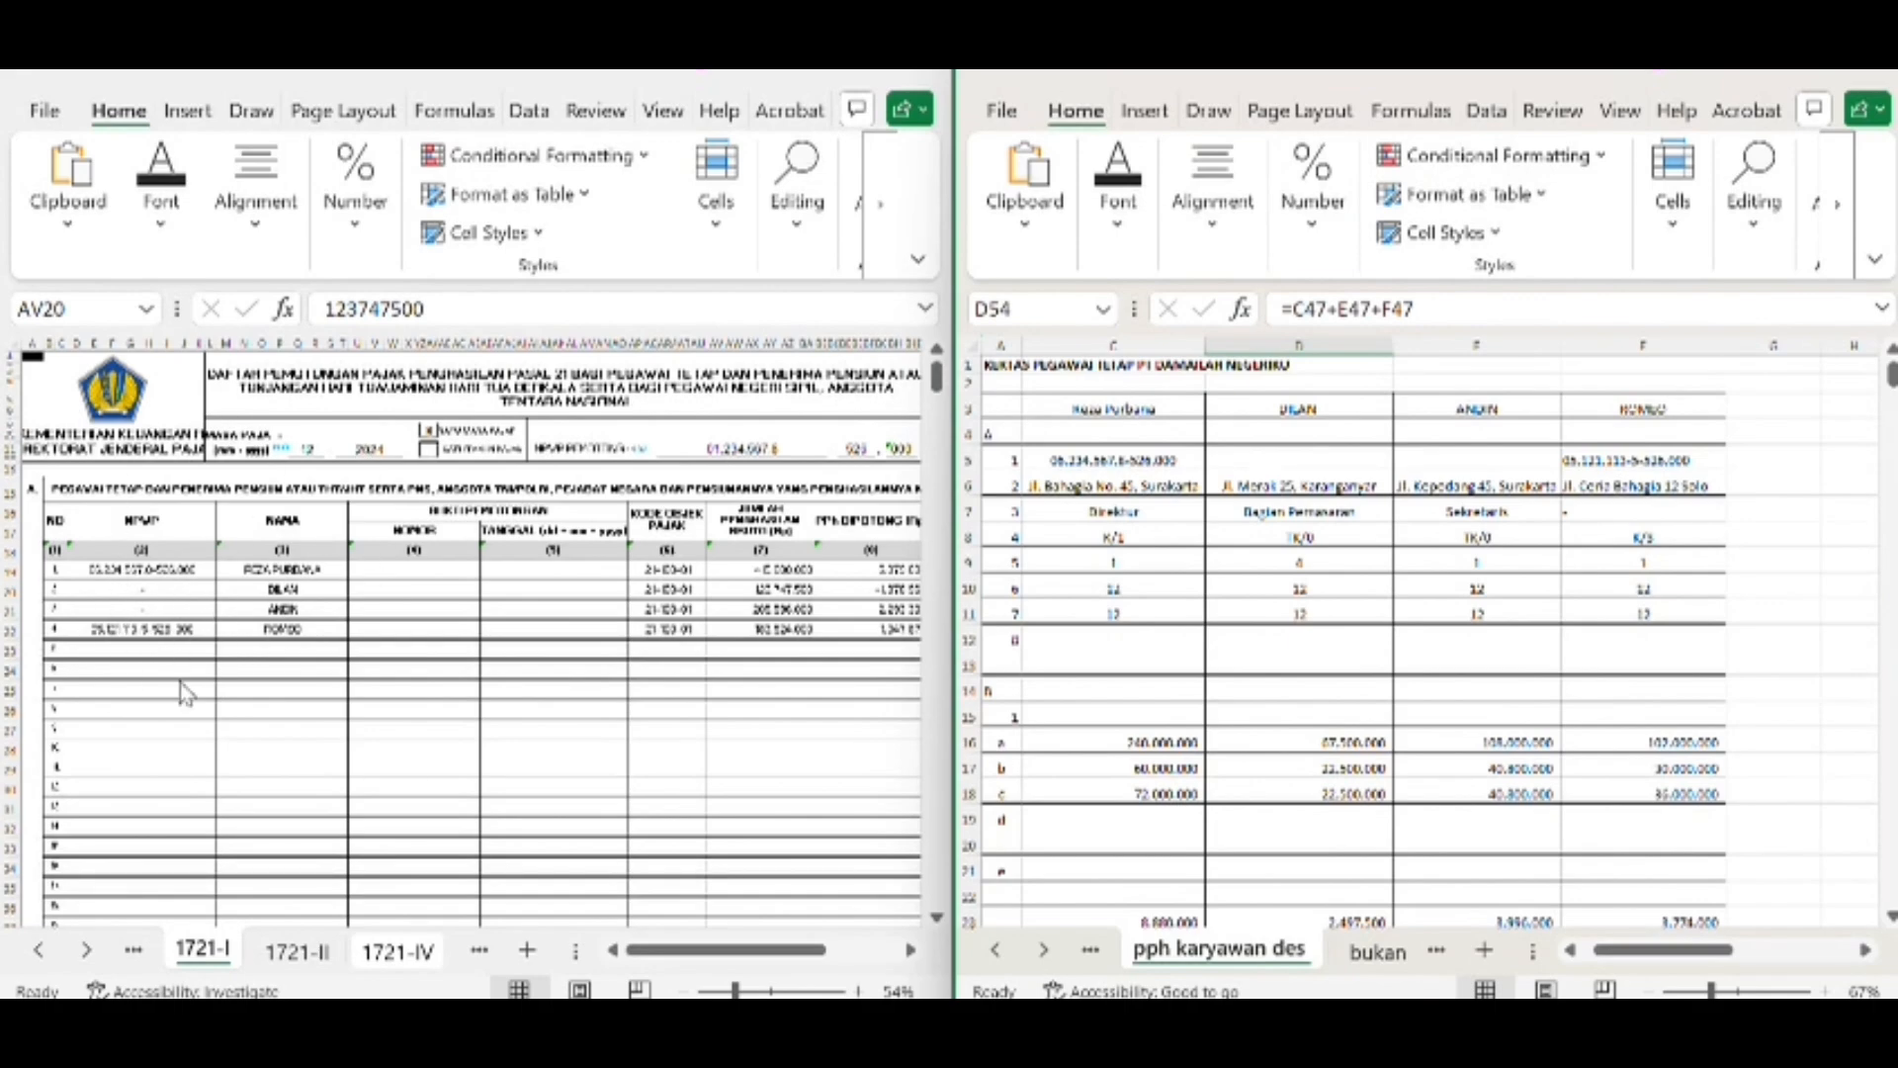
Compare the first employee's gross income on form 1721-I with Total Penghasilan Bruto in C30 of the pph karyawan des worksheet
scroll(661, 642, right, 5)
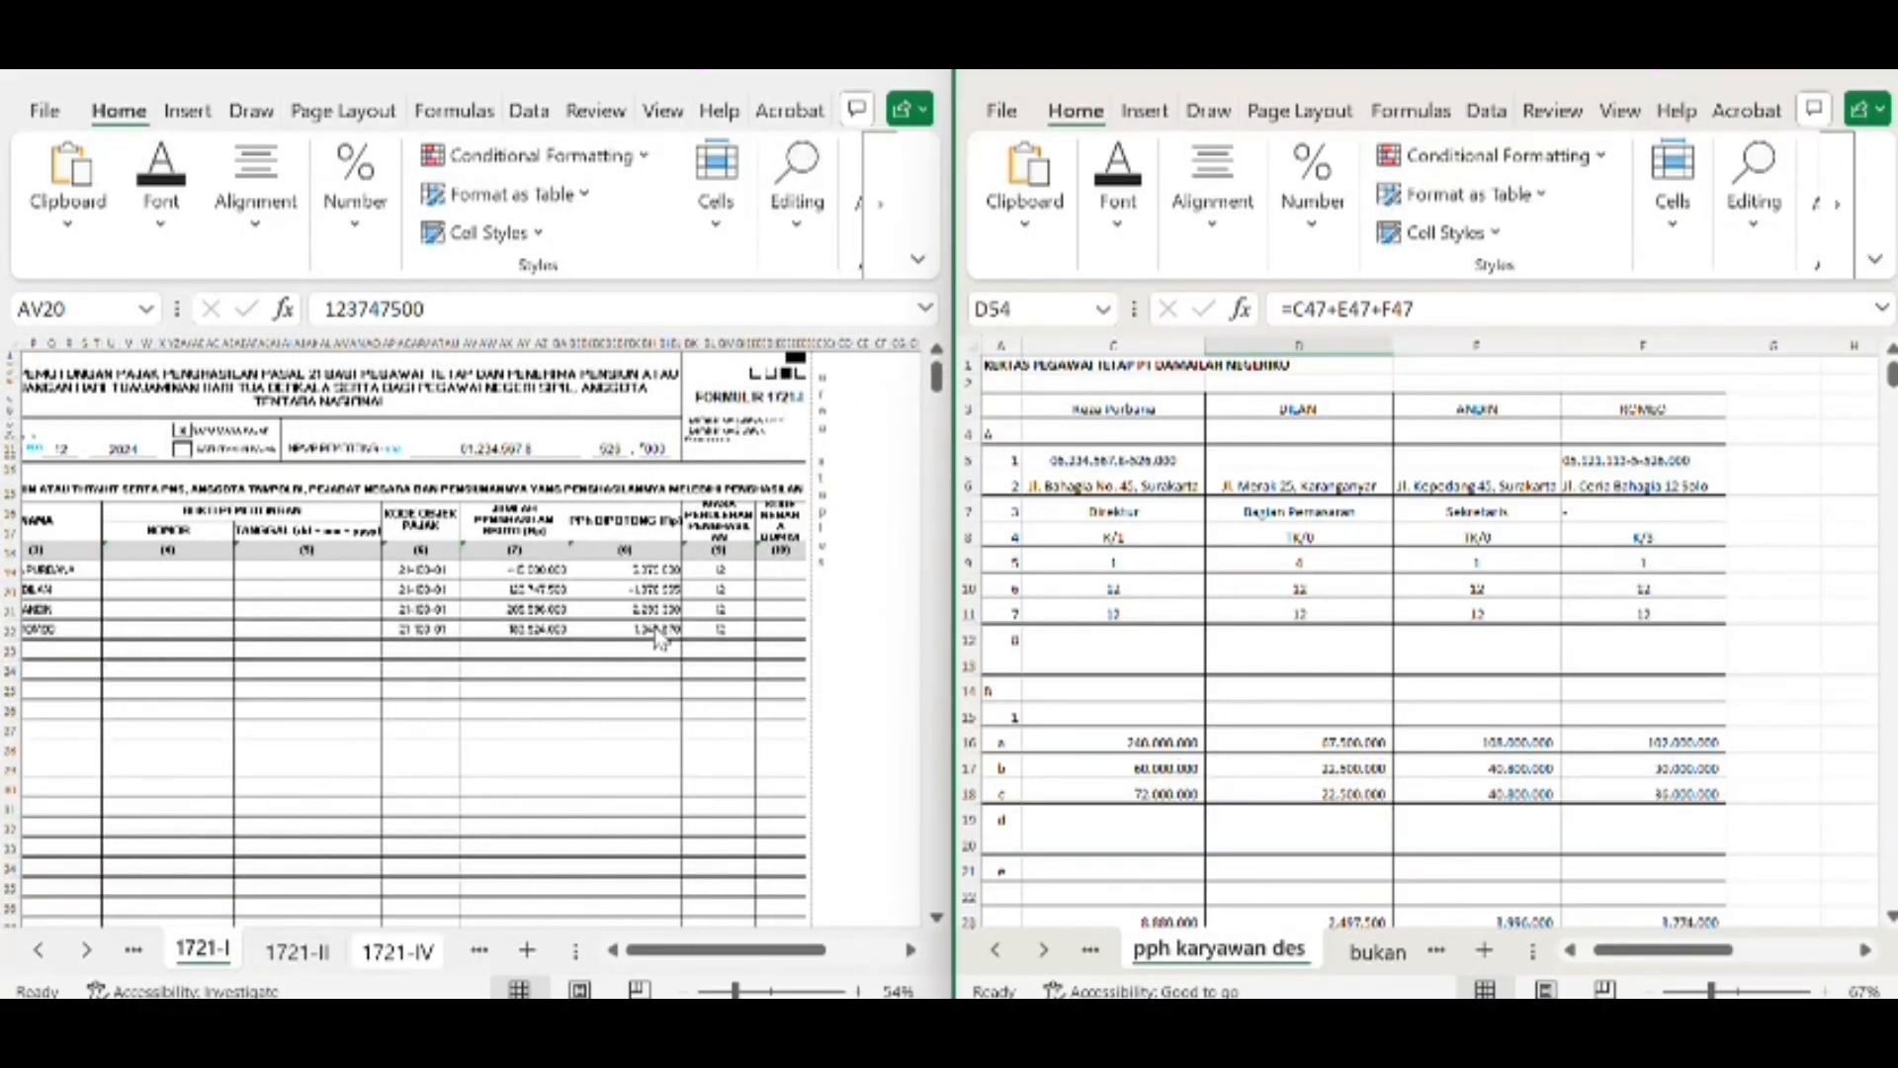
scroll(661, 643, right, 2)
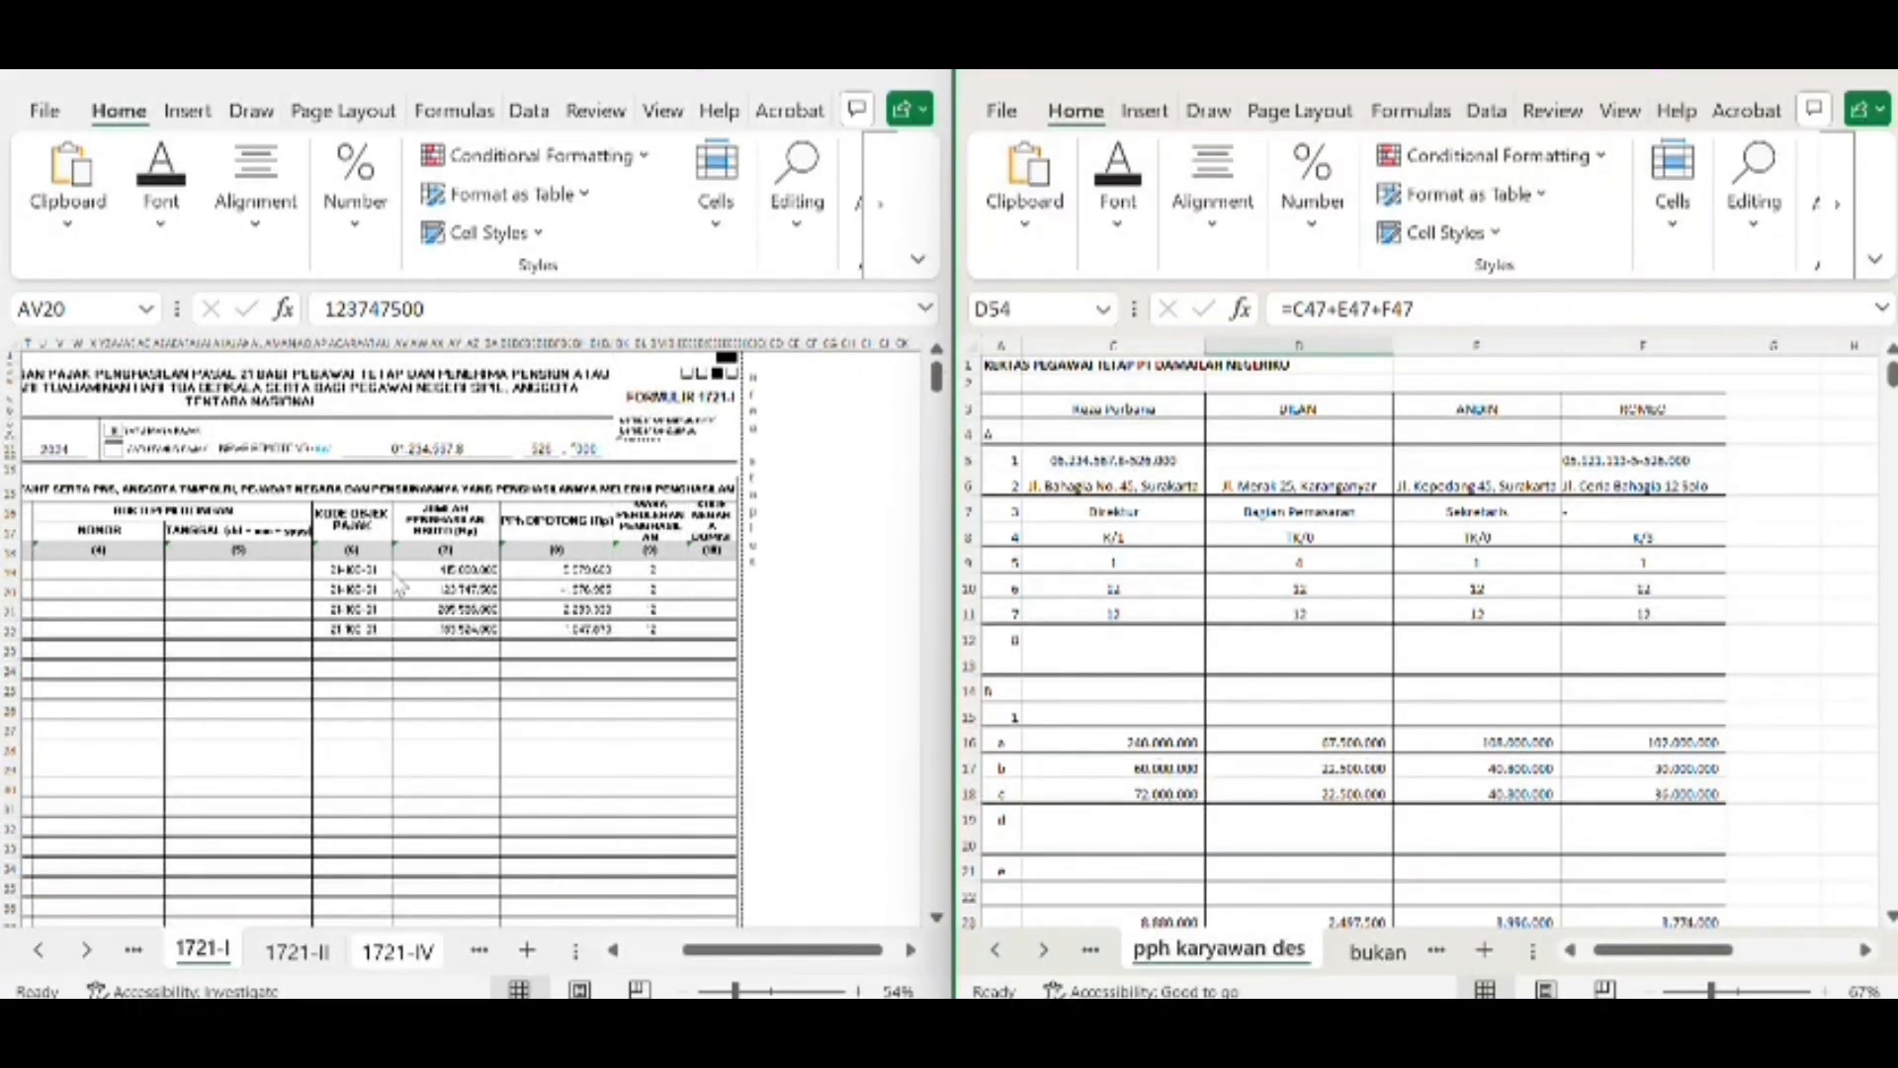
scroll(1173, 783, left, 3)
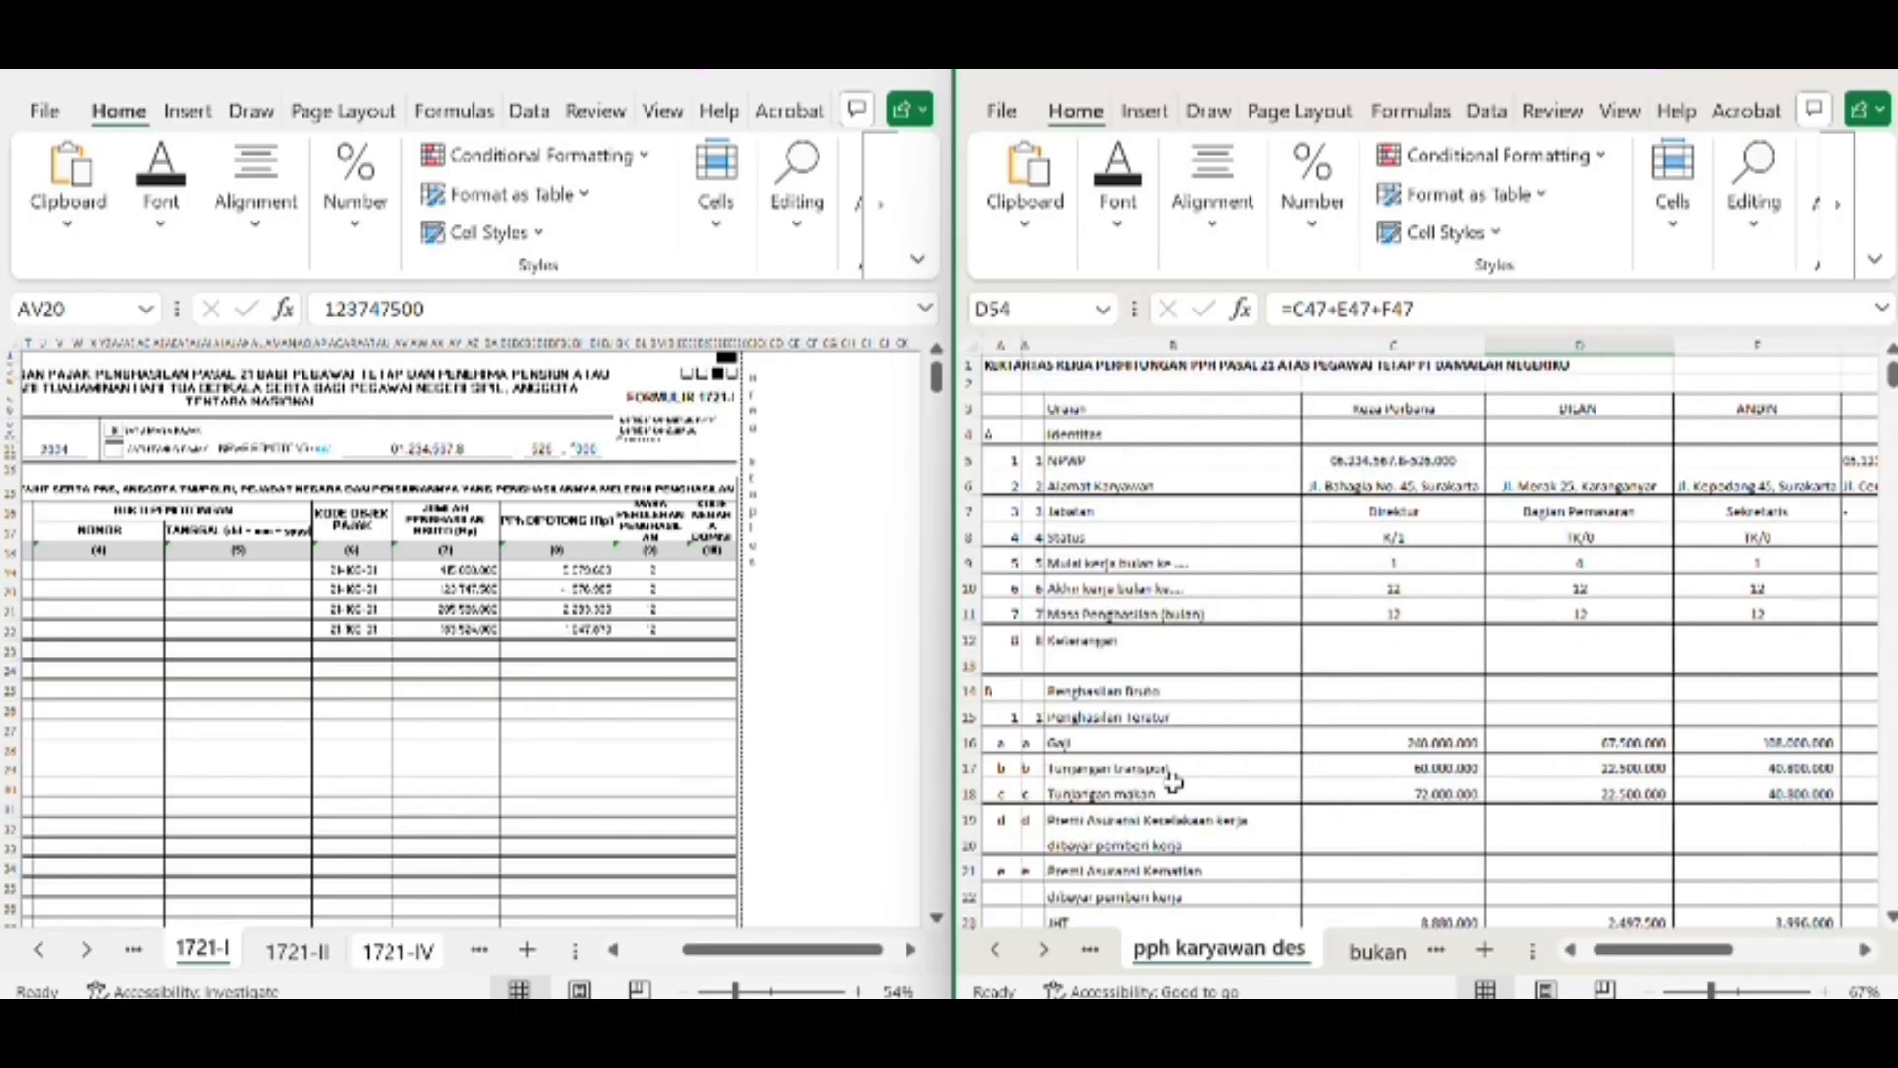
scroll(1365, 859, down, 6)
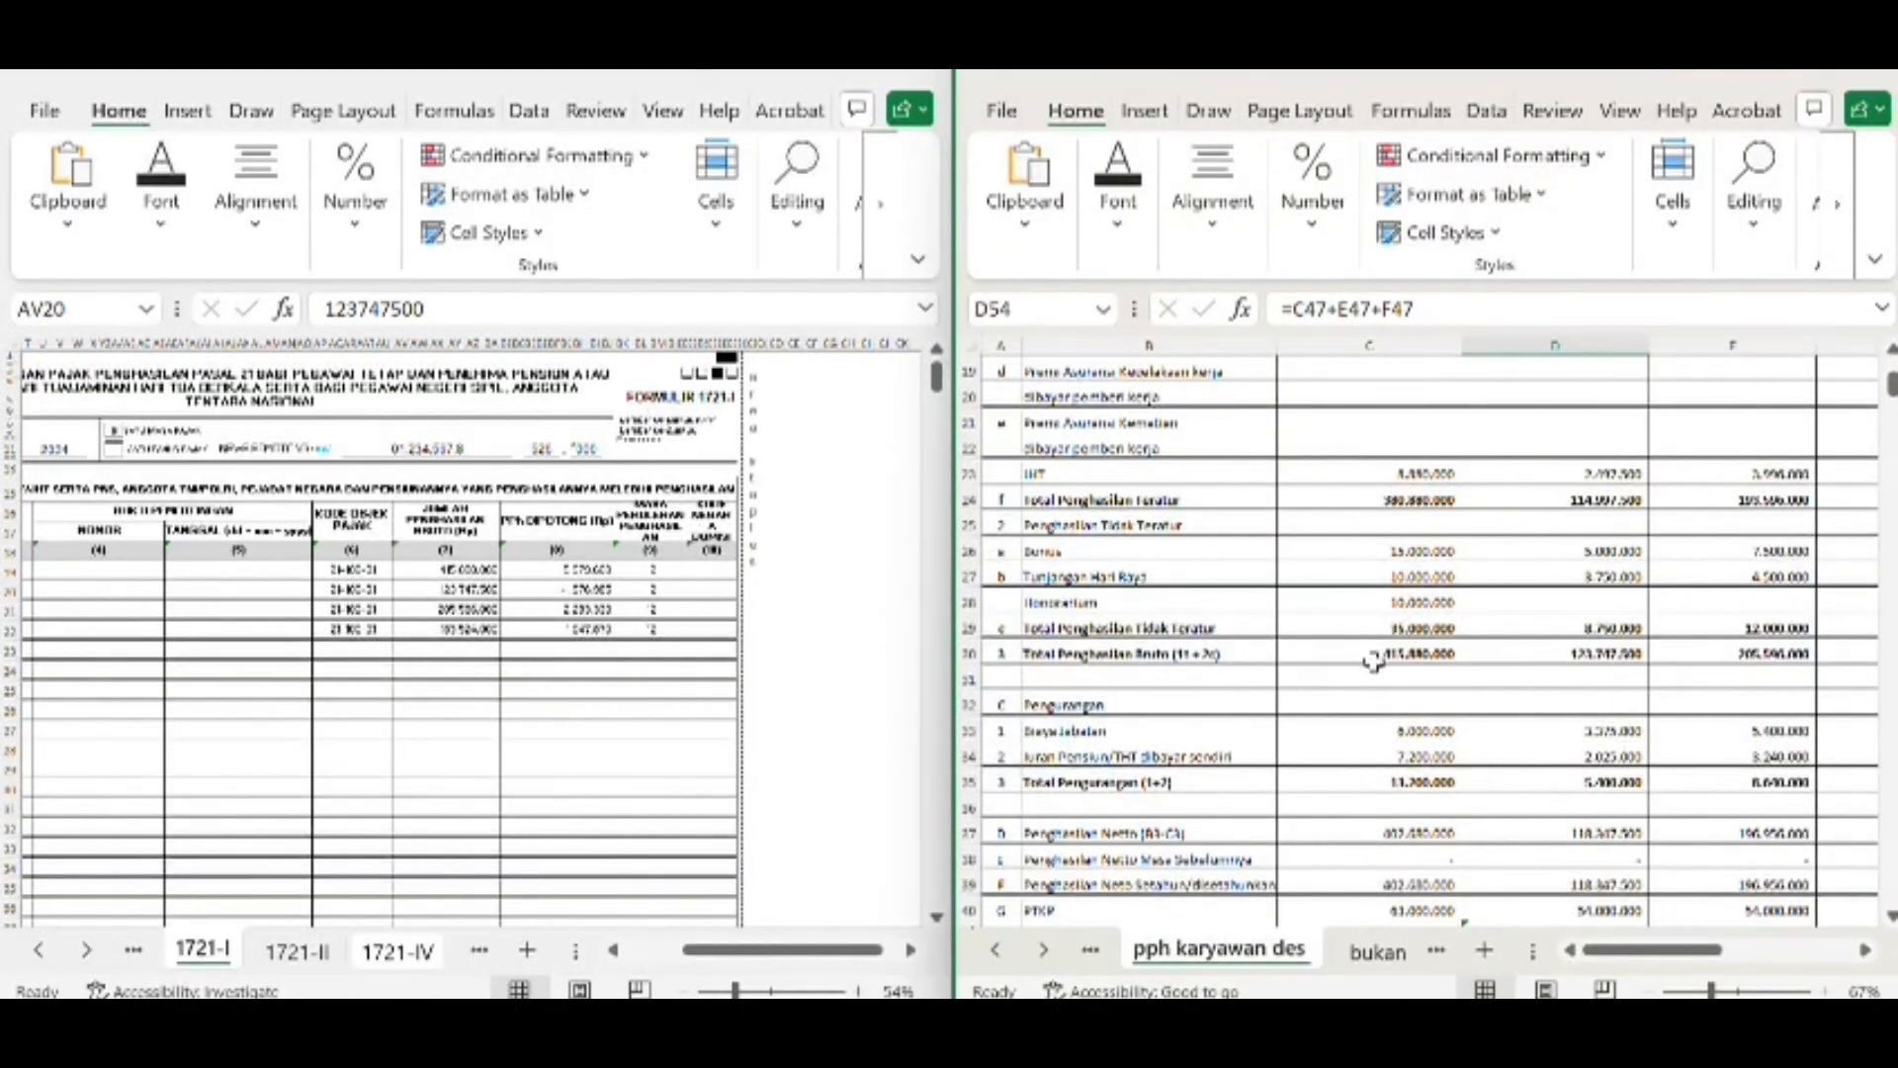
click(1391, 654)
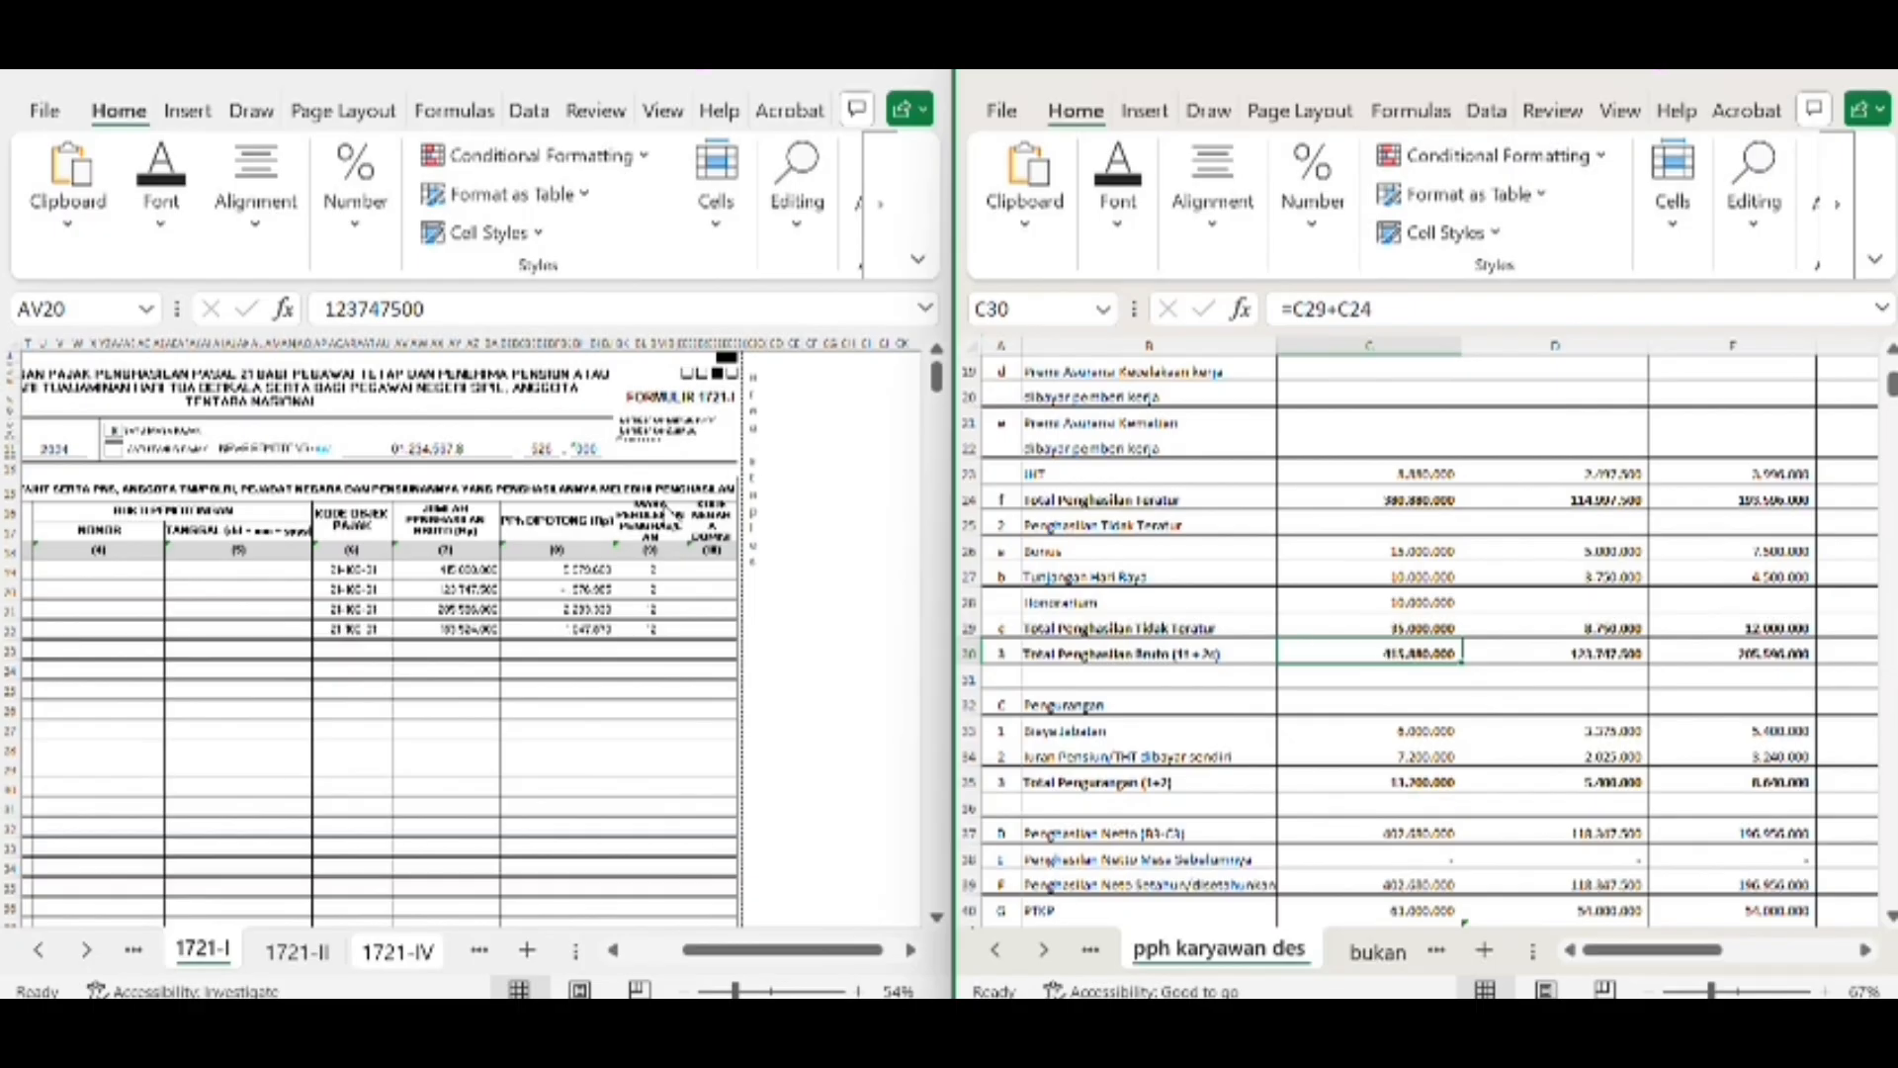